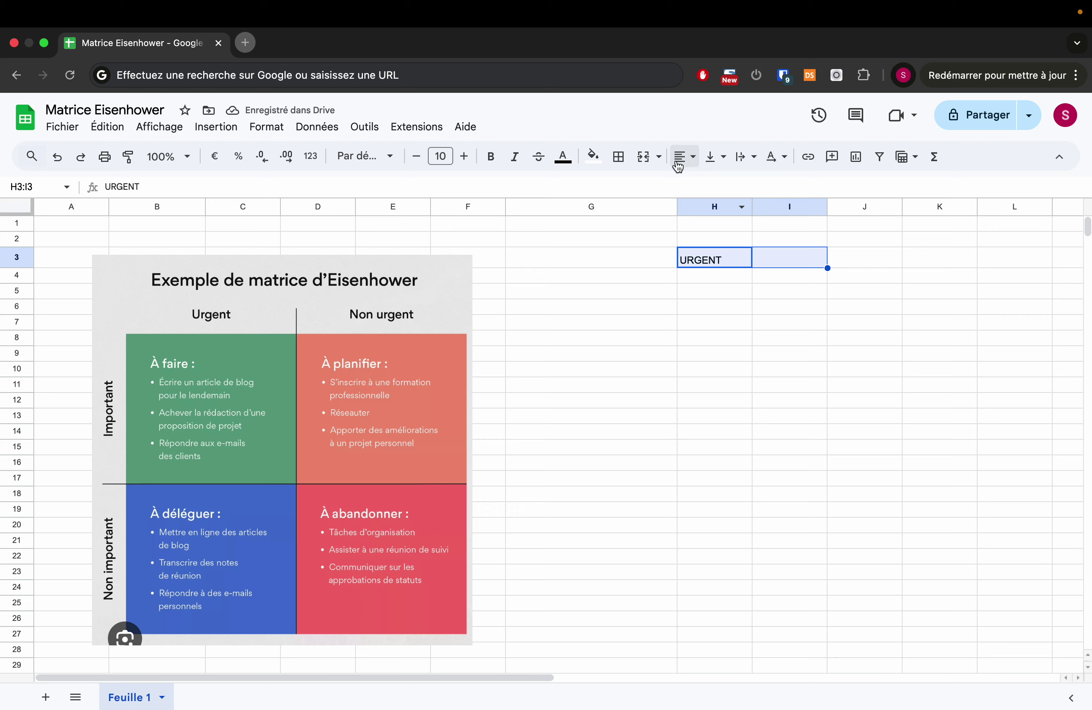
Step: Merge cells H3:I3 containing URGENT into one cell and center its text horizontally
left_click(658, 157)
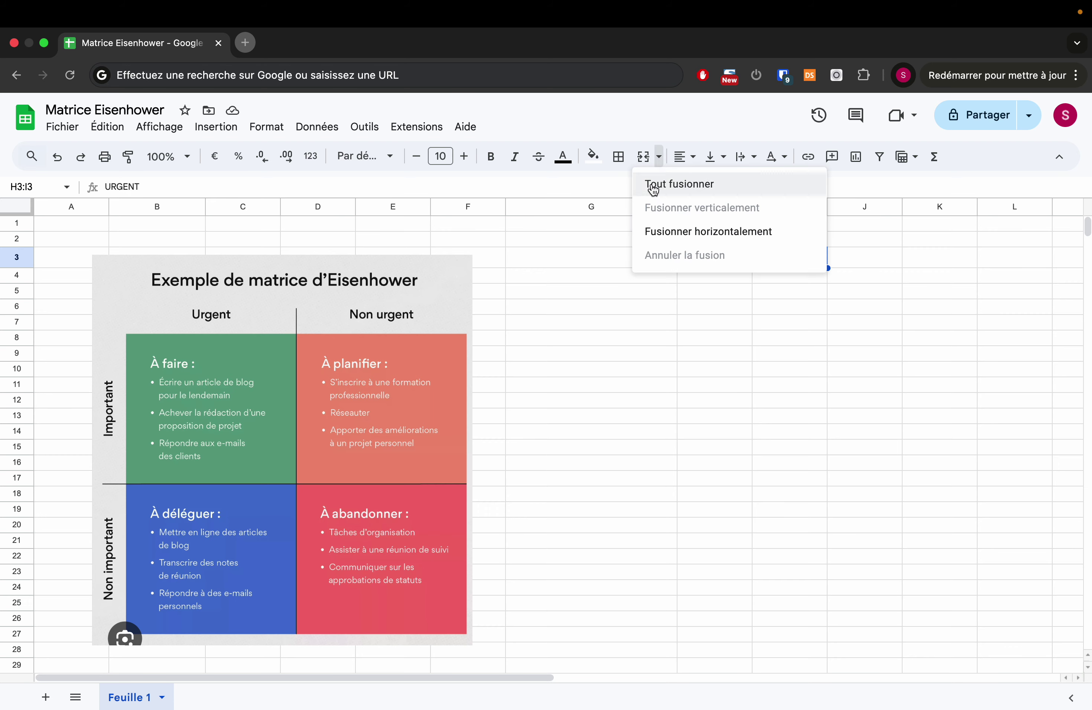
left_click(654, 185)
left_click(725, 305)
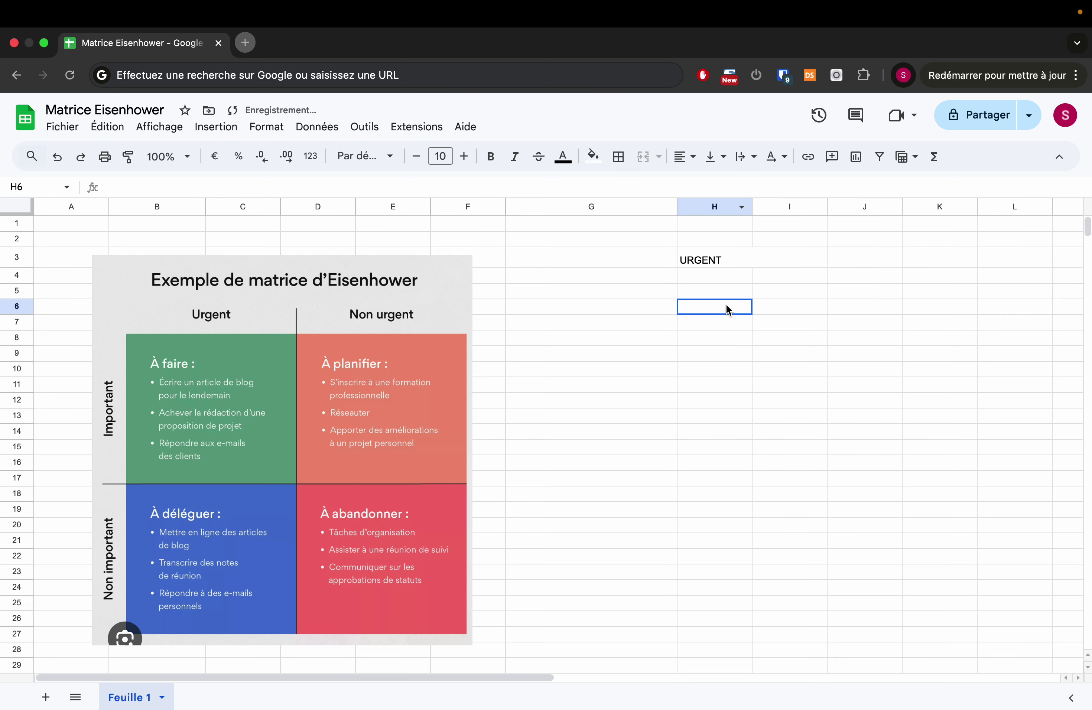
left_click(706, 261)
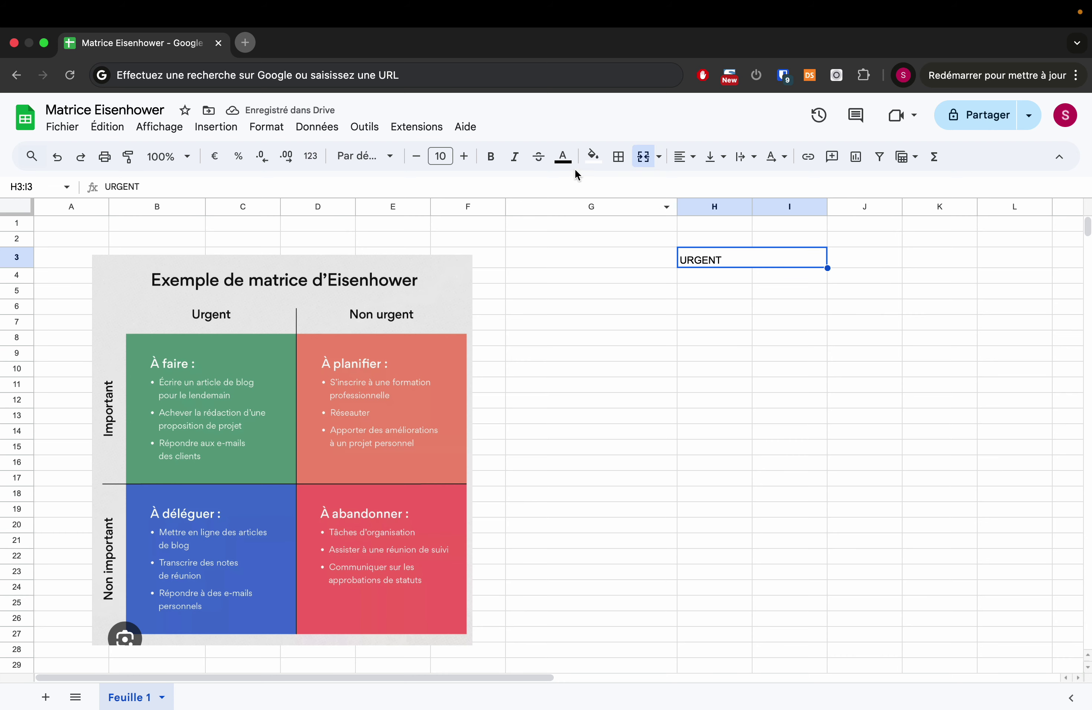
left_click(684, 157)
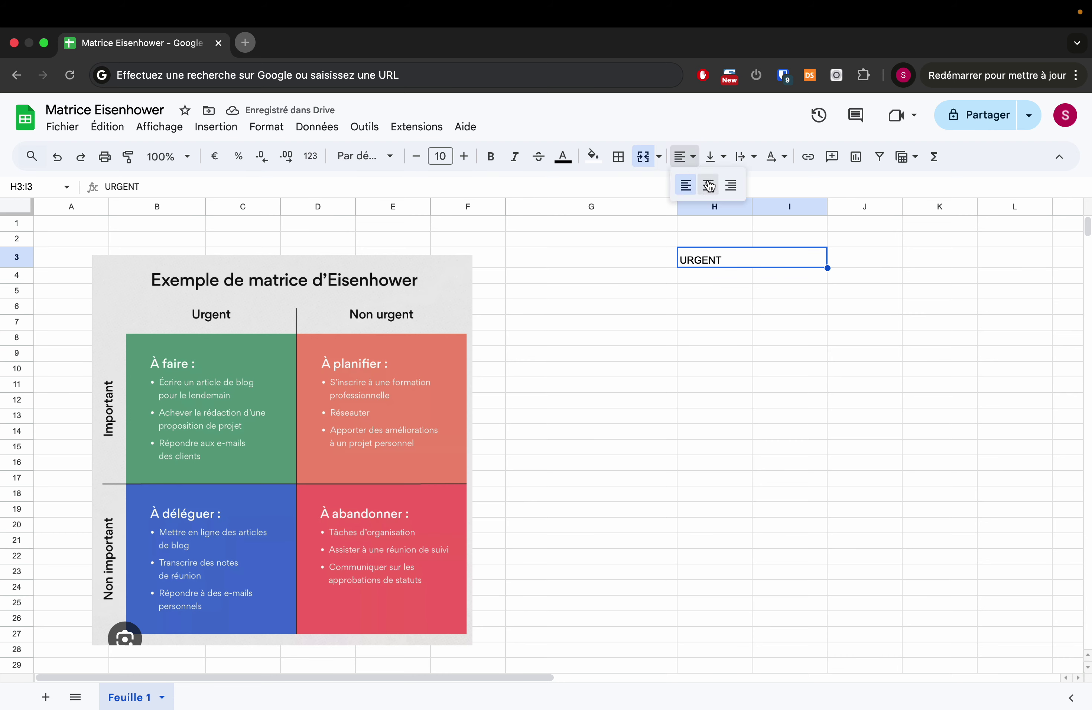
left_click(706, 186)
key("Right")
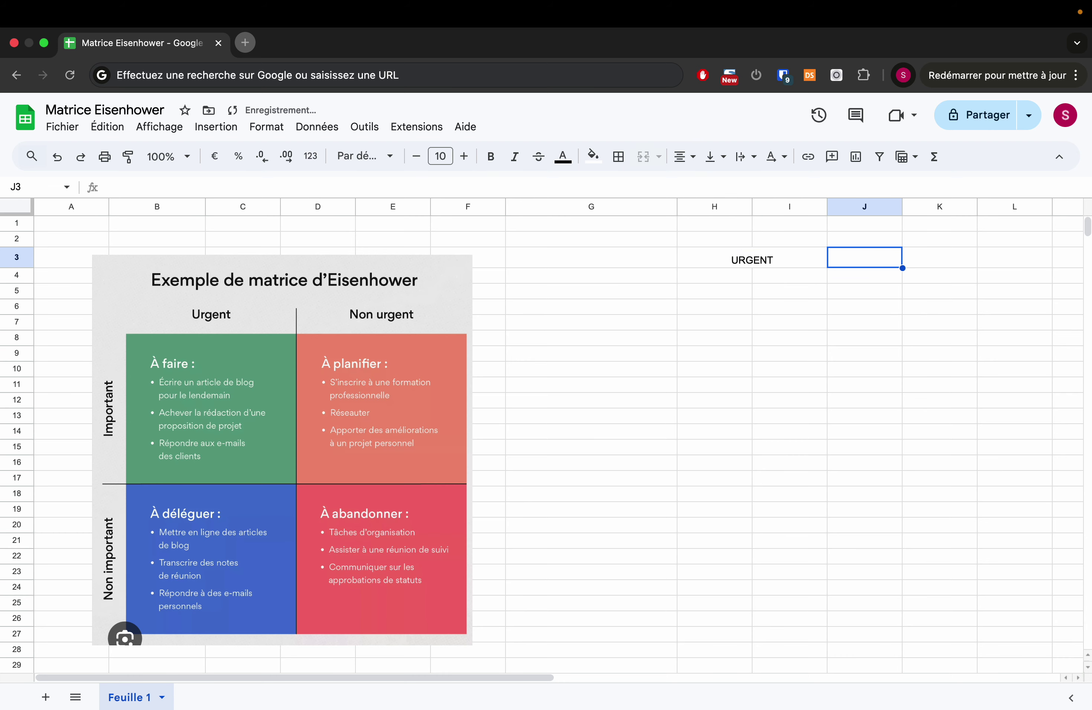
Step: Copy the URGENT heading into J3:K3 and change the copy's text to NON URGENT
left_click(737, 261)
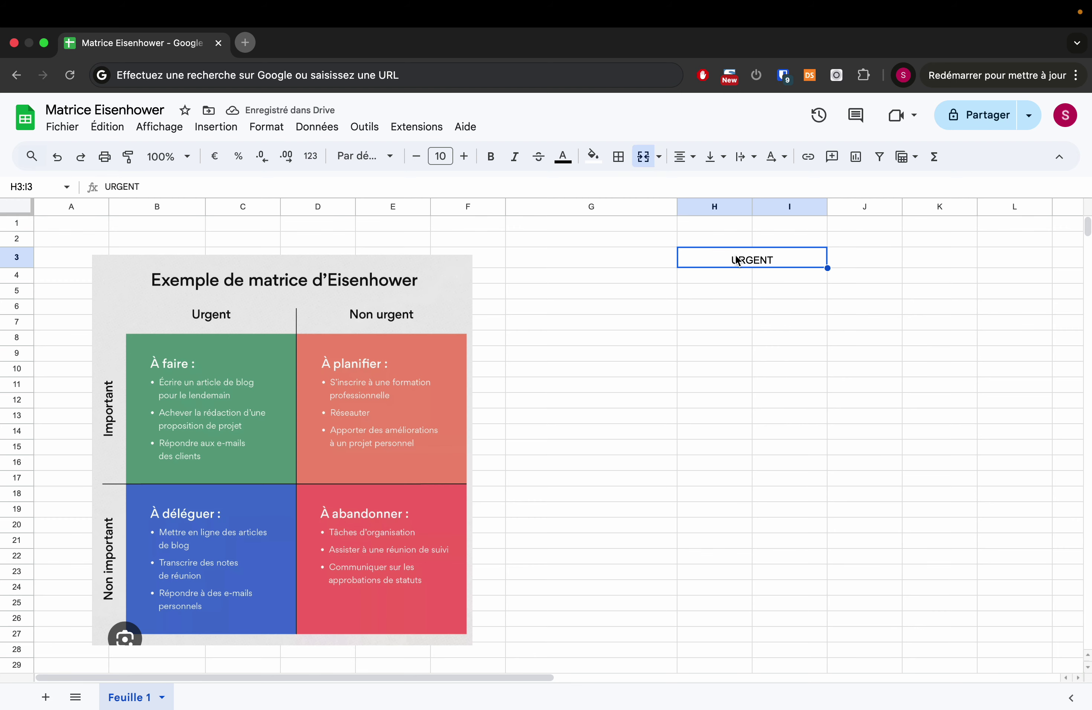
key("ctrl+c")
left_click(880, 259)
key("ctrl+v")
left_click(878, 290)
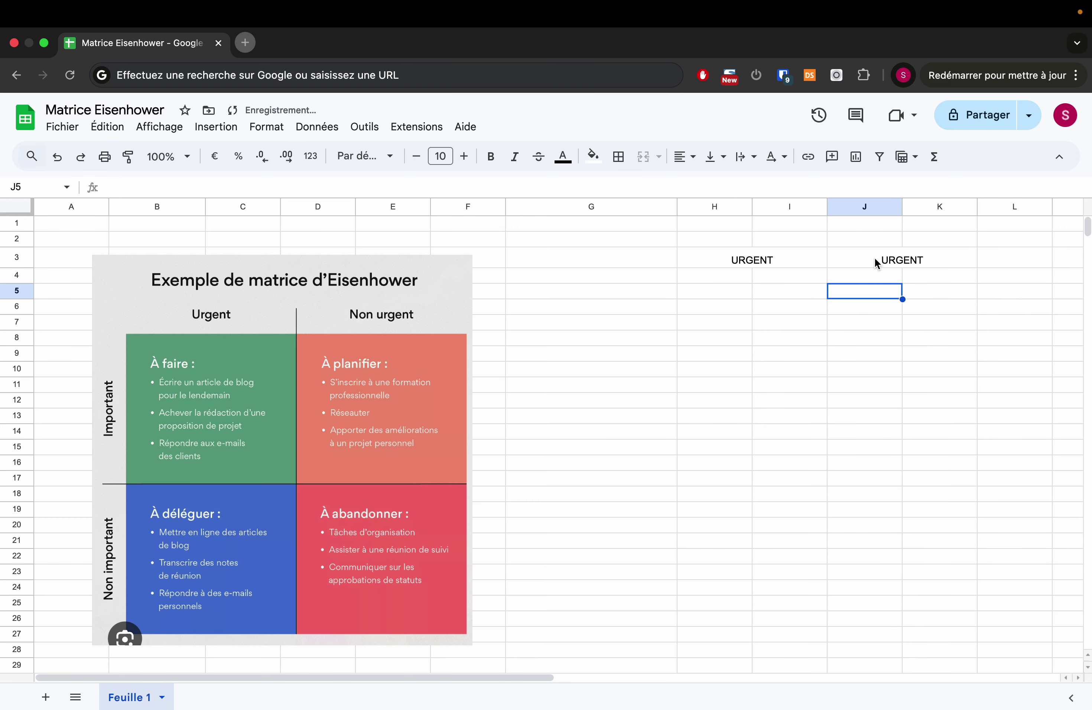
left_click(874, 259)
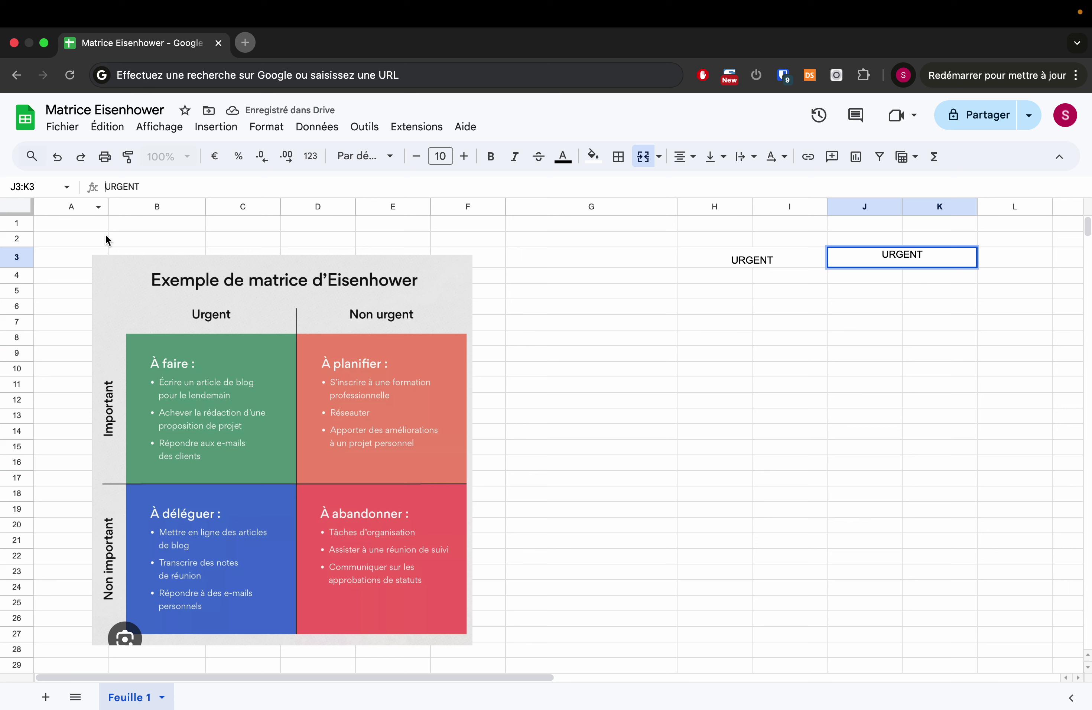
type("NON")
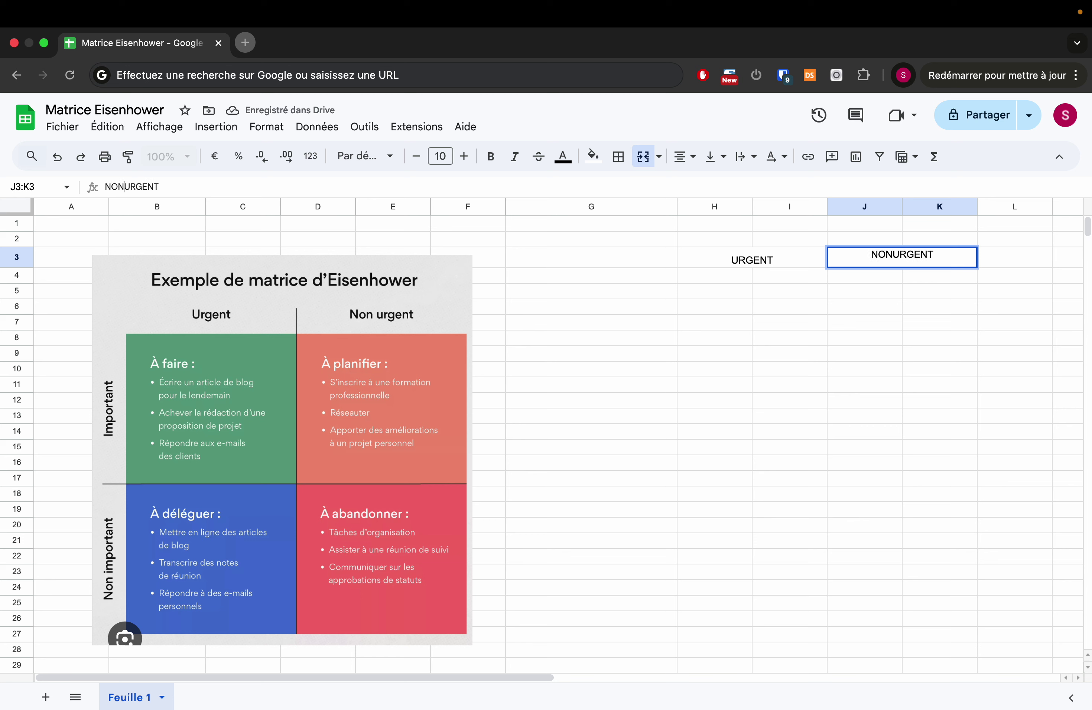
key("Return")
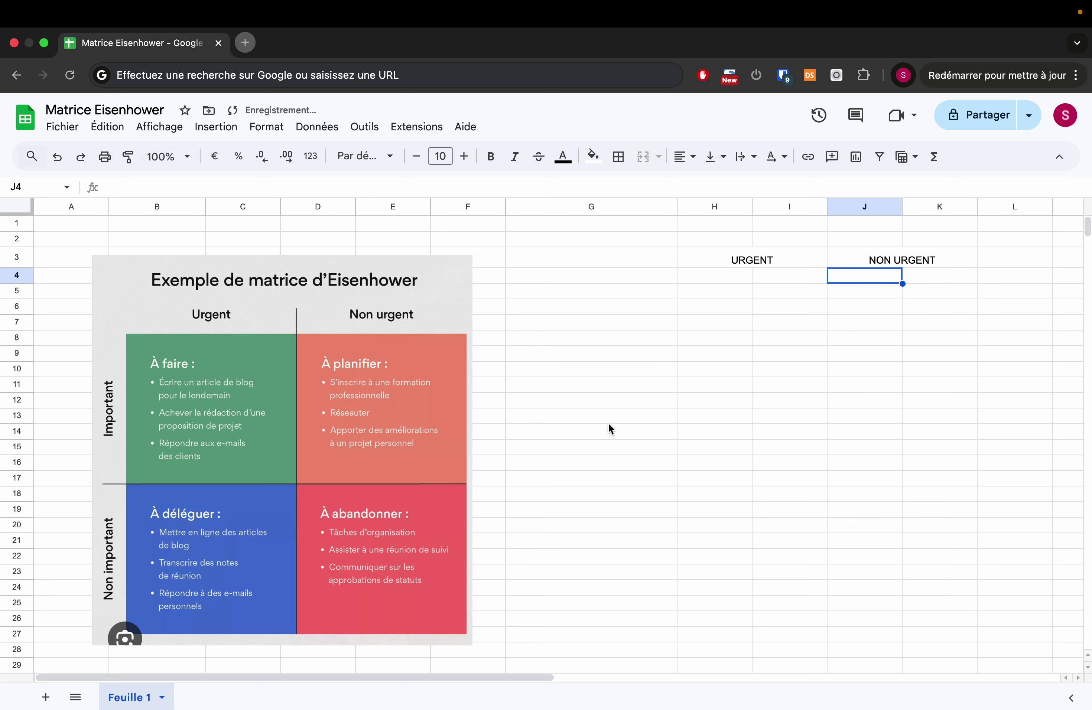
Step: Enter "A FAIRE :" in H4 below the URGENT heading and merge cells H4:I4
left_click(697, 281)
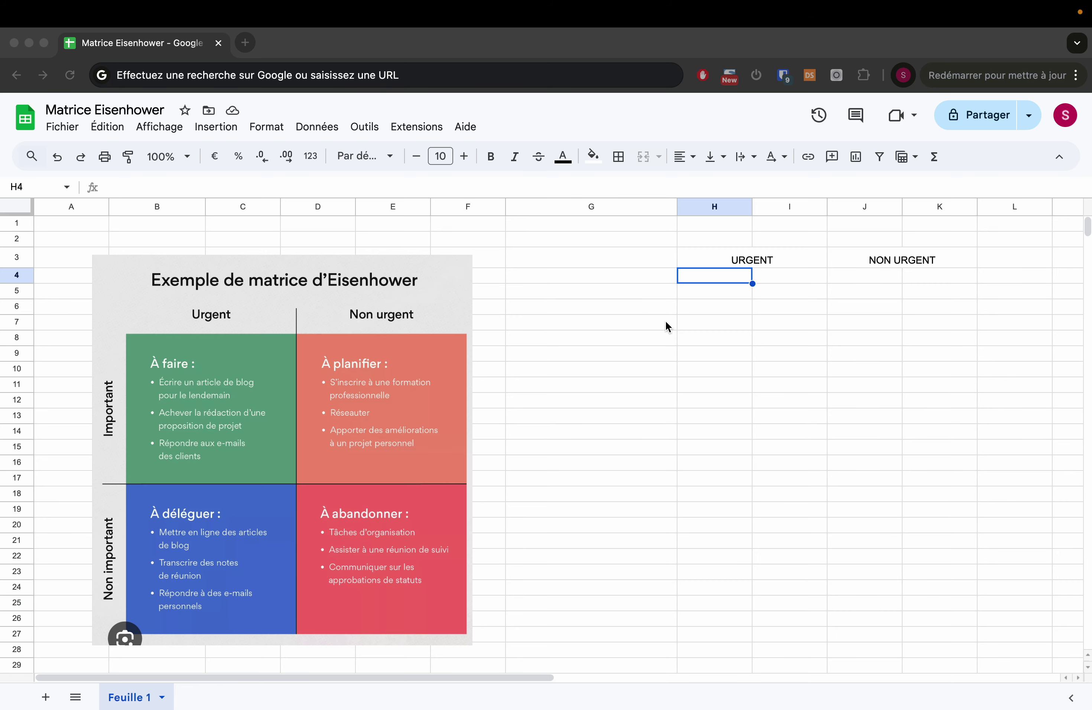
left_click(727, 279)
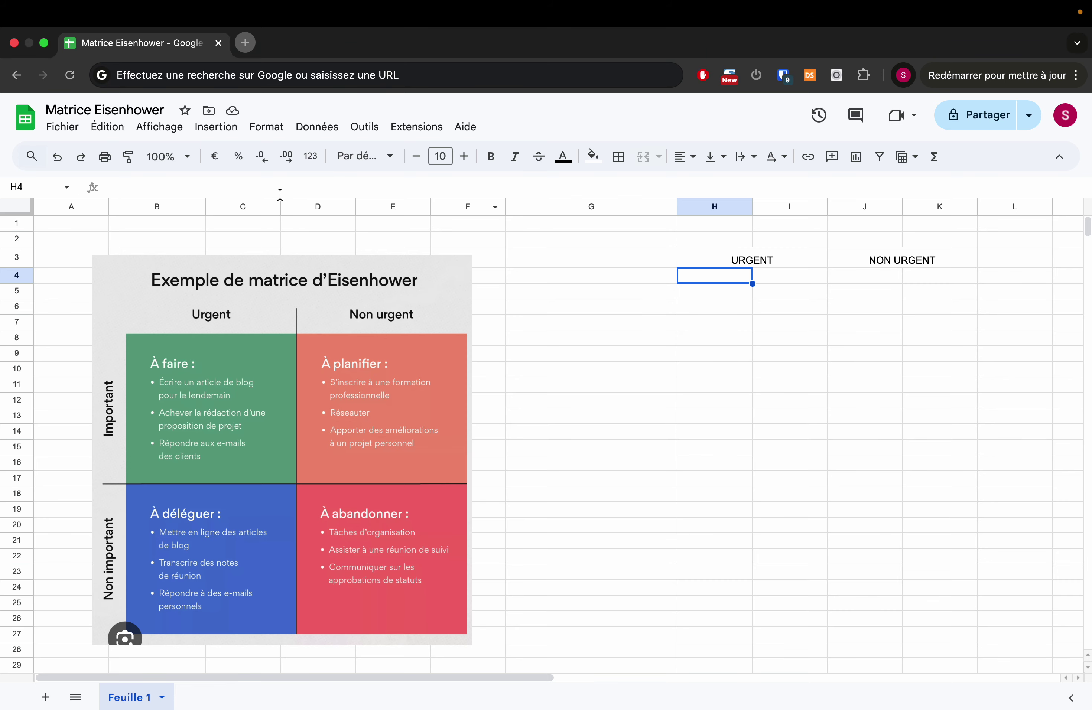
type("A FAIRE :")
key("Return")
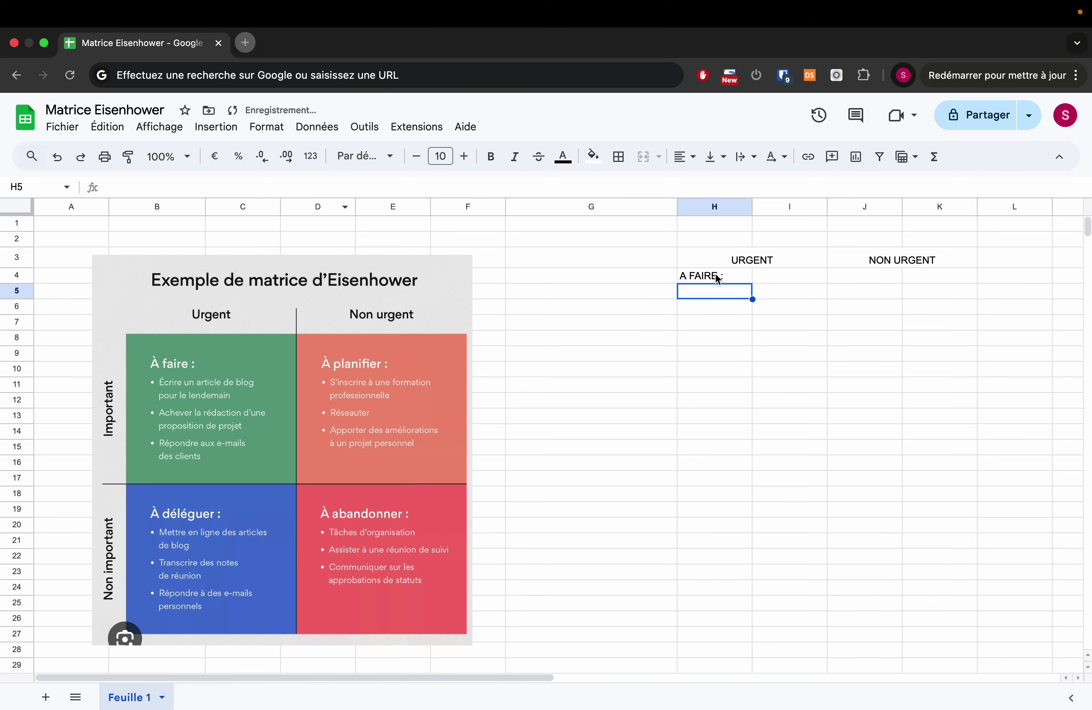
left_click_drag(718, 277, 766, 275)
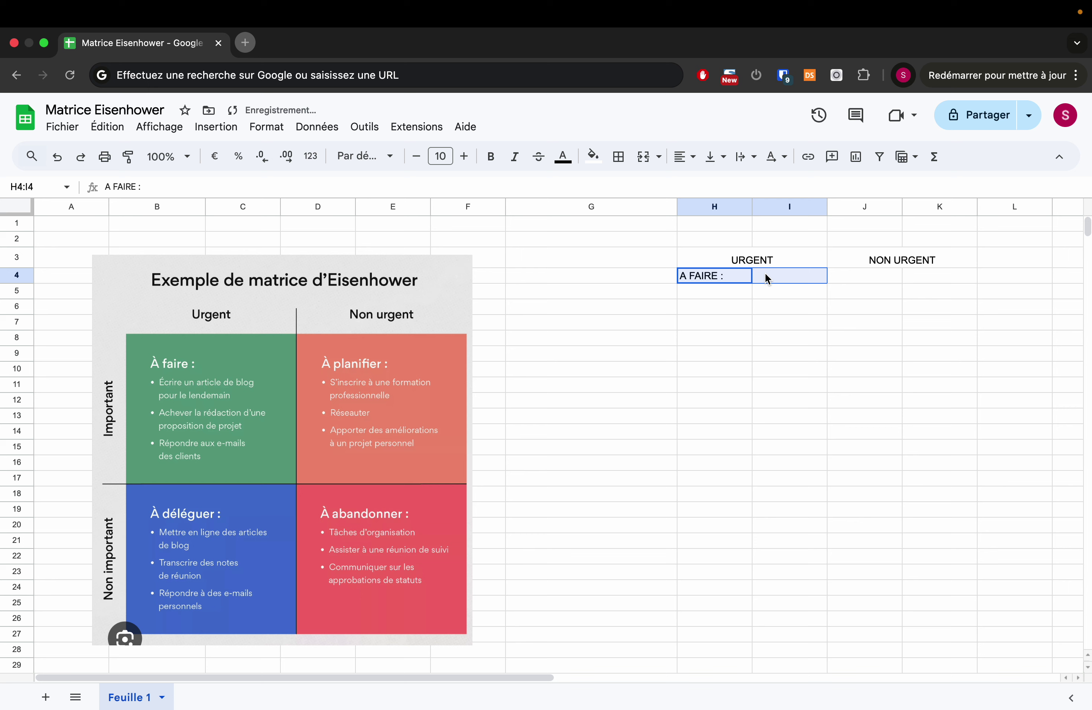
left_click(646, 157)
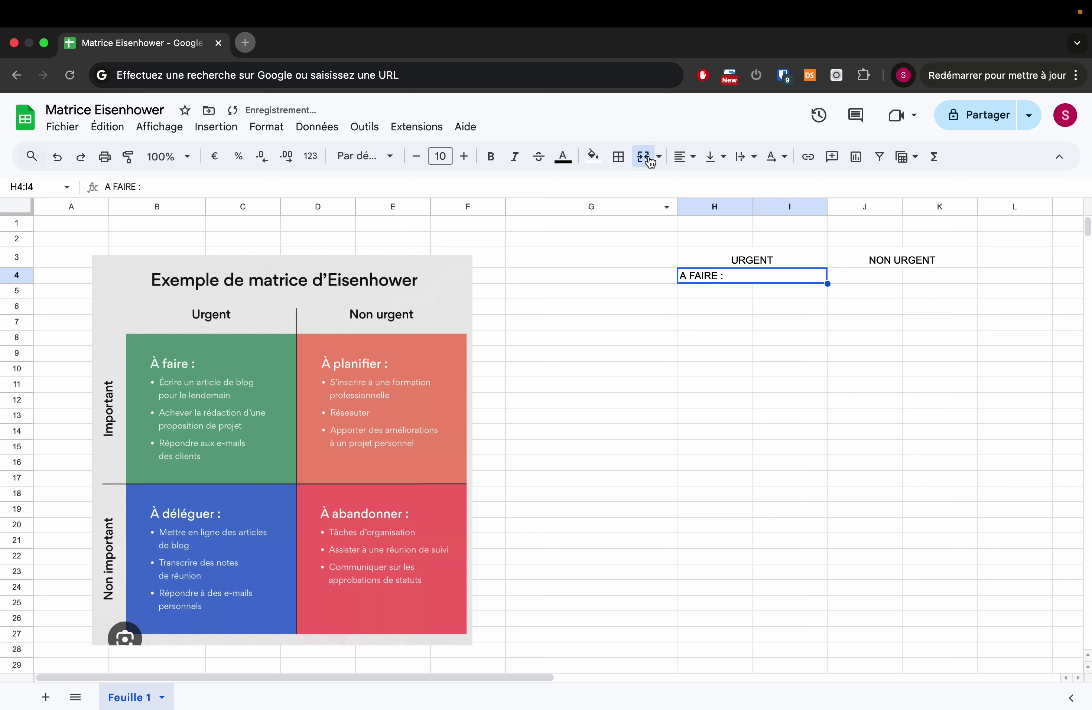
left_click(786, 355)
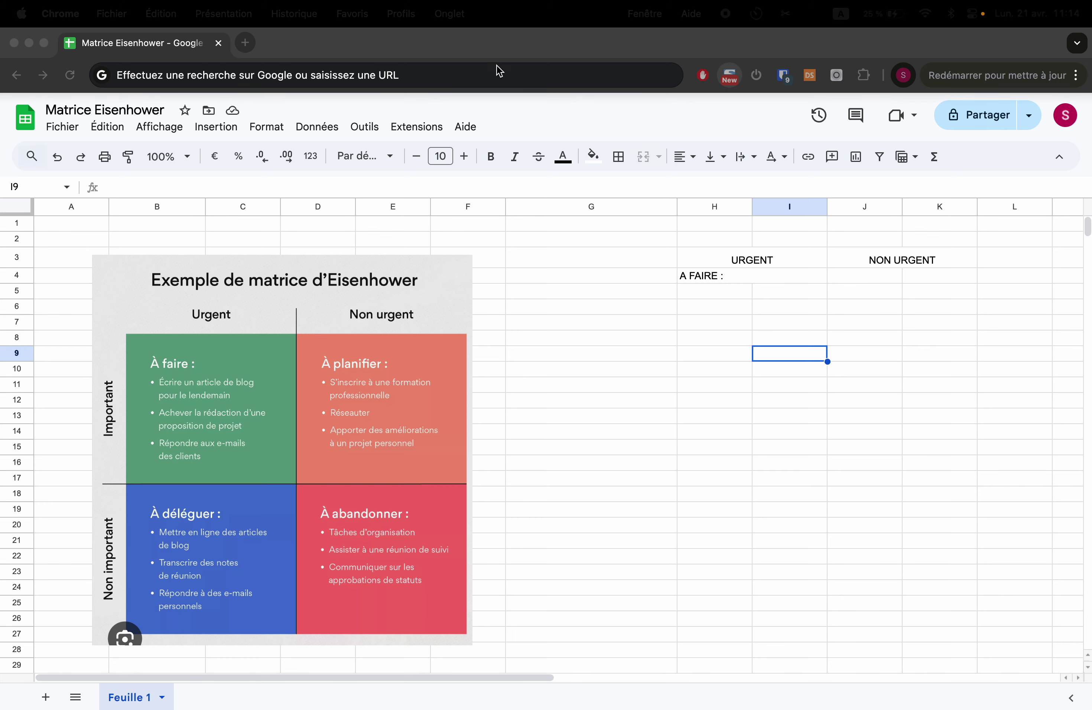
Step: Enter "A PLANIFIER :" in J4 below the NON URGENT heading and merge cells J4:K4
left_click(858, 275)
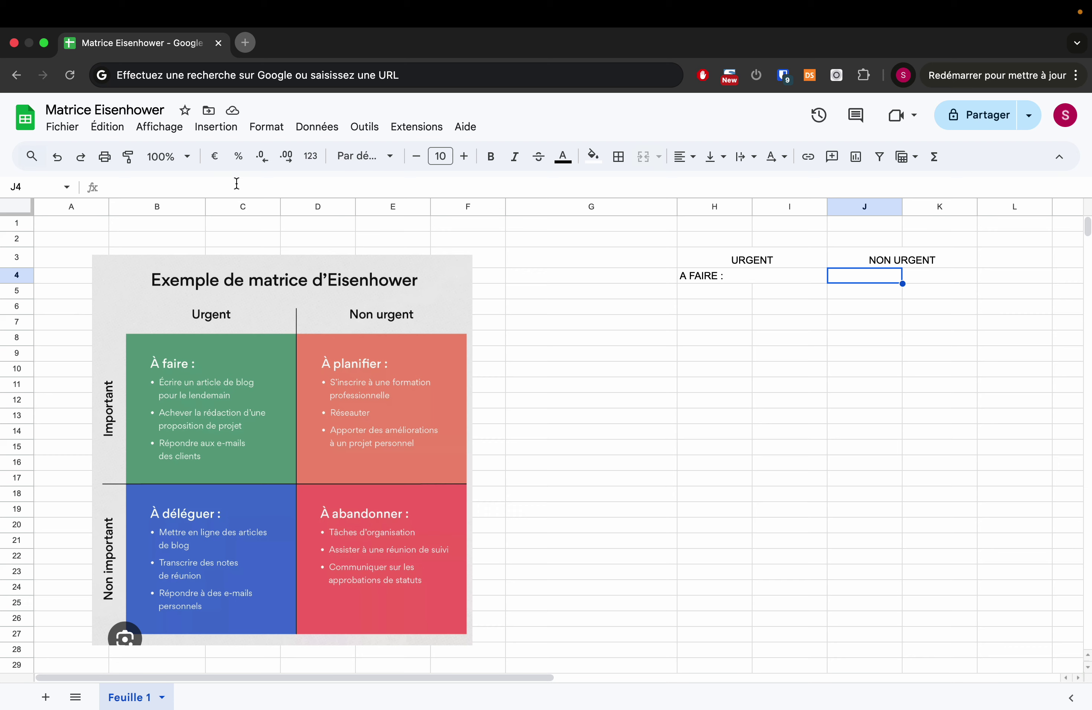
type("A PLANIFIER :")
left_click(789, 328)
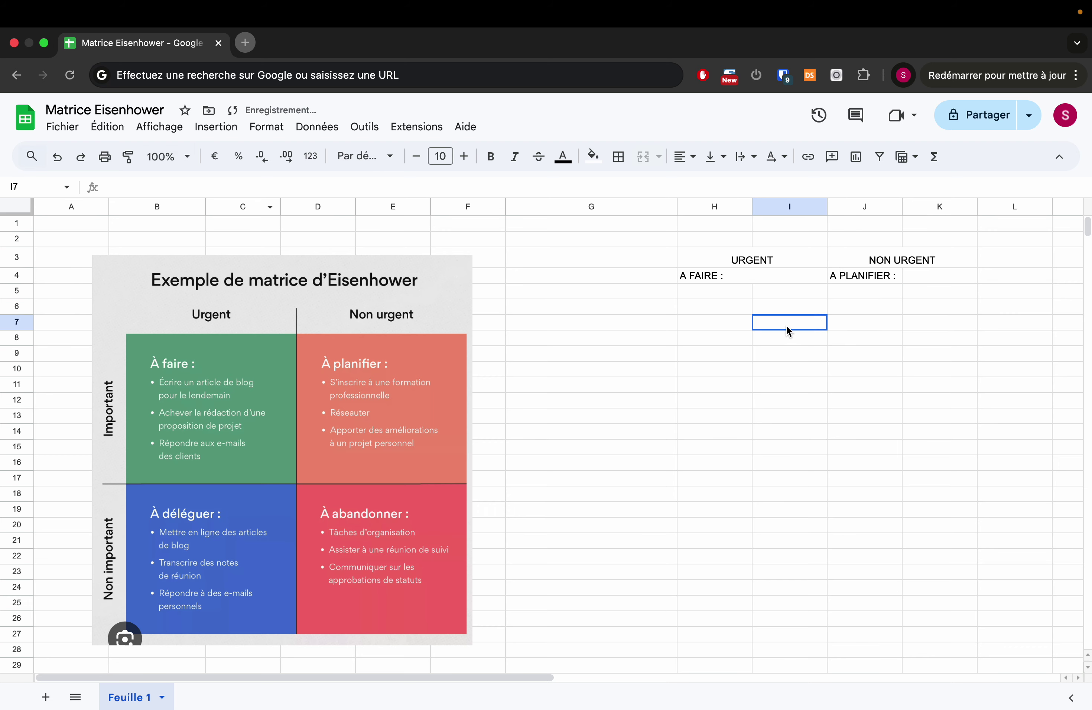
left_click_drag(867, 275, 926, 278)
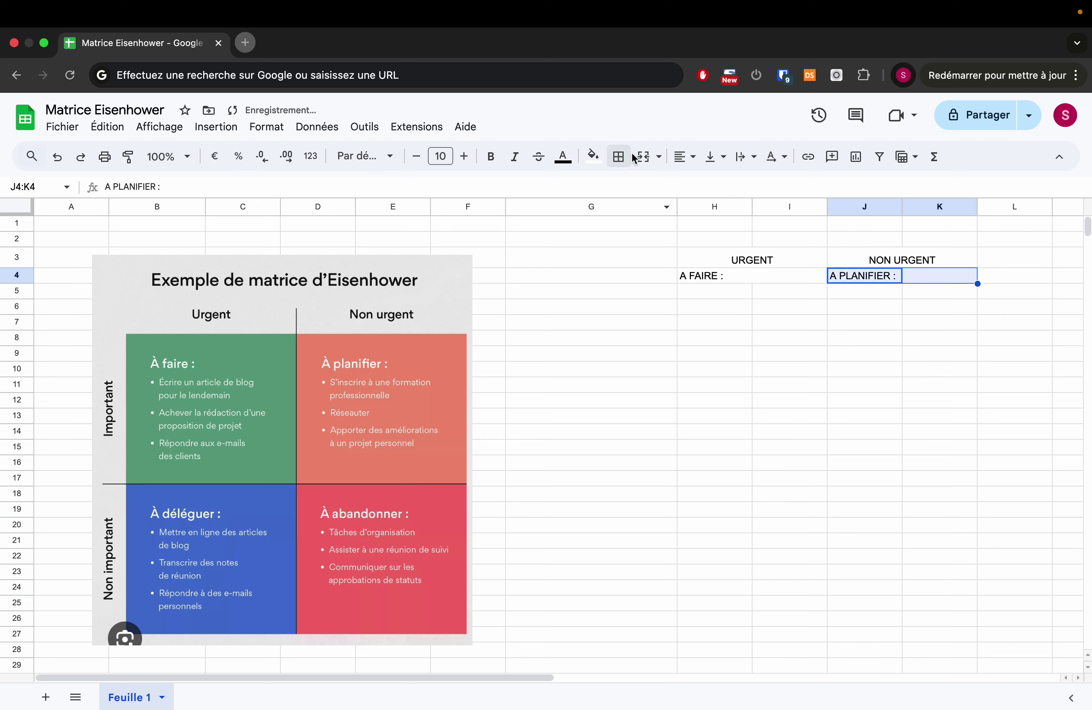
left_click(643, 156)
left_click(860, 338)
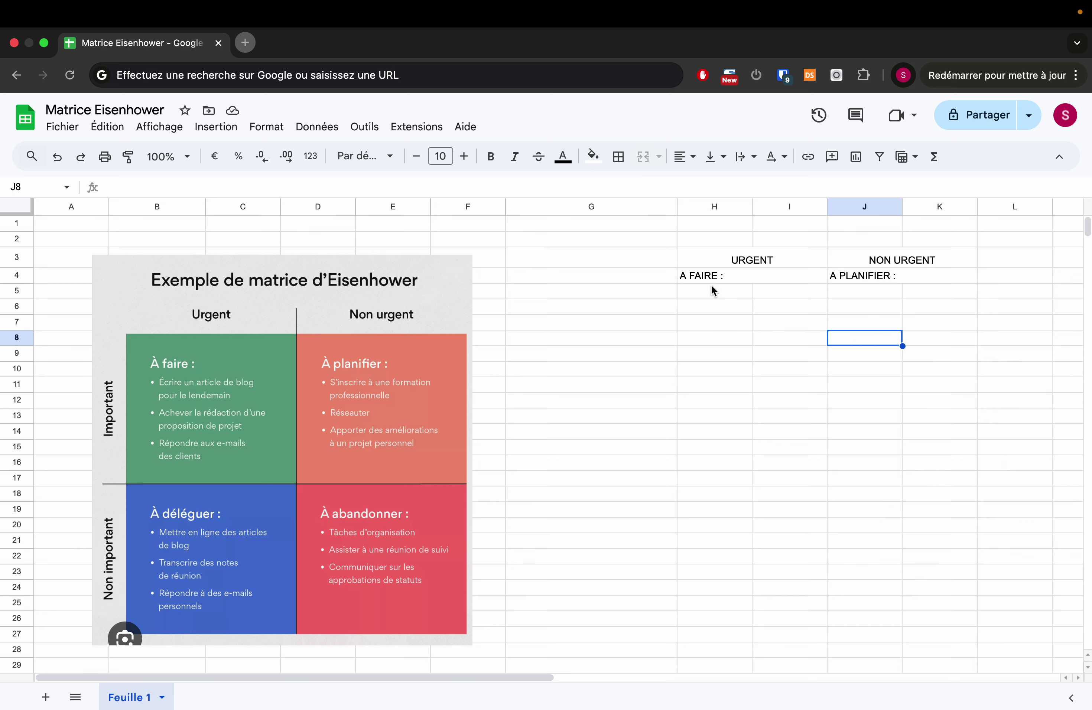
left_click(710, 257)
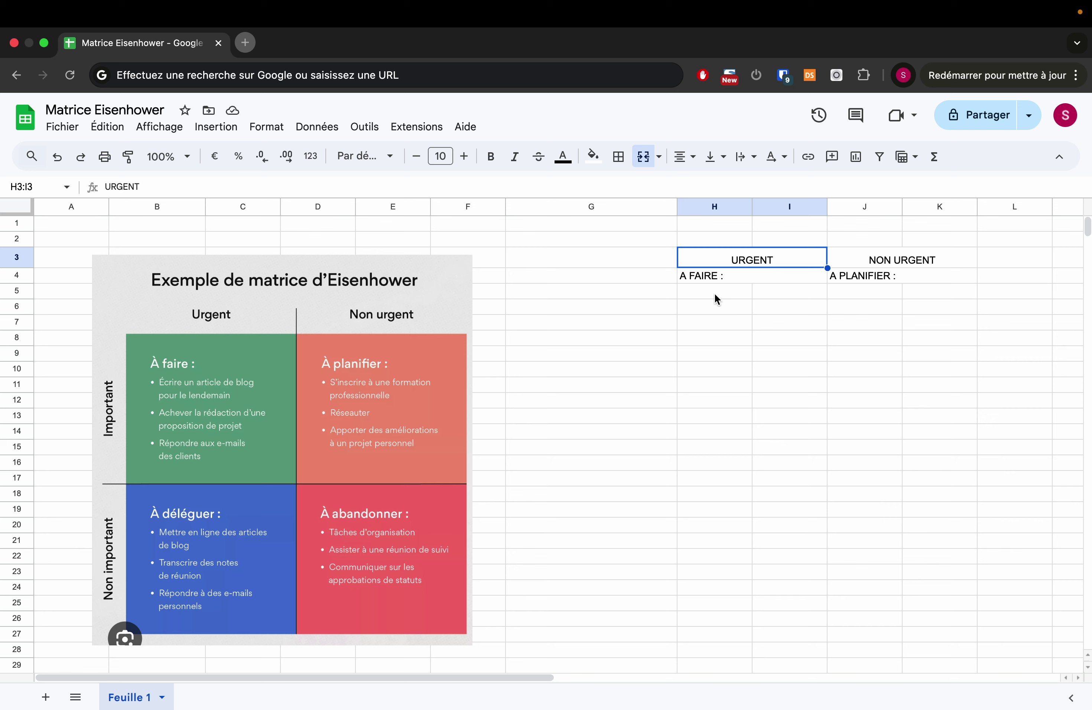
left_click_drag(714, 293, 715, 417)
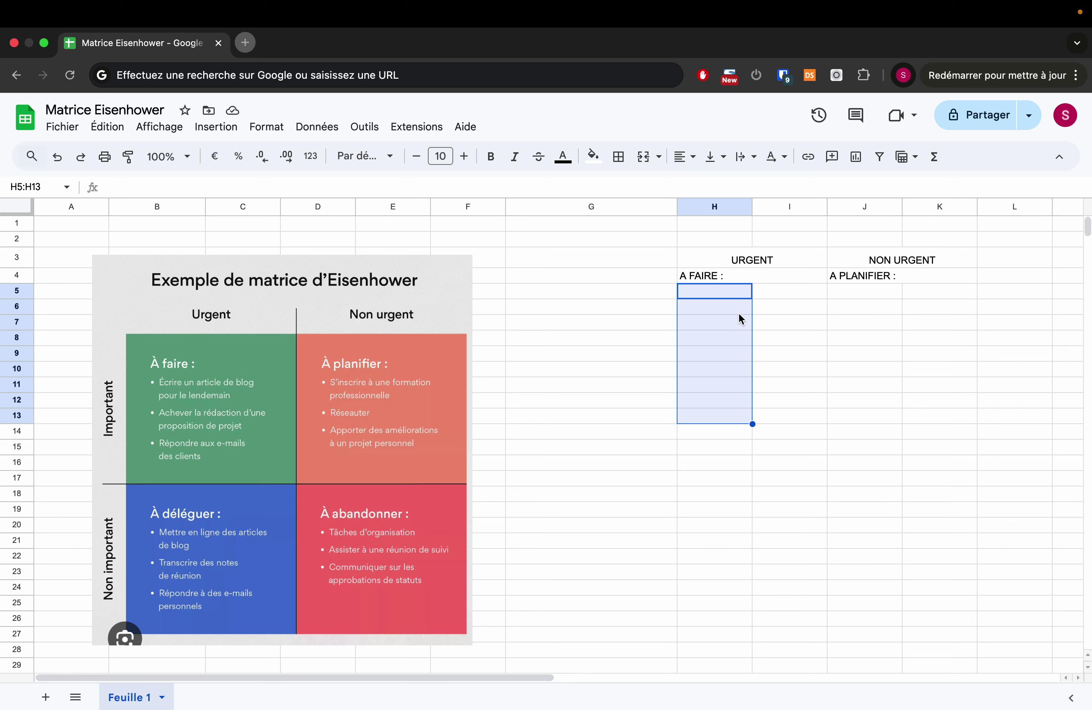
left_click(760, 331)
left_click_drag(703, 294, 761, 429)
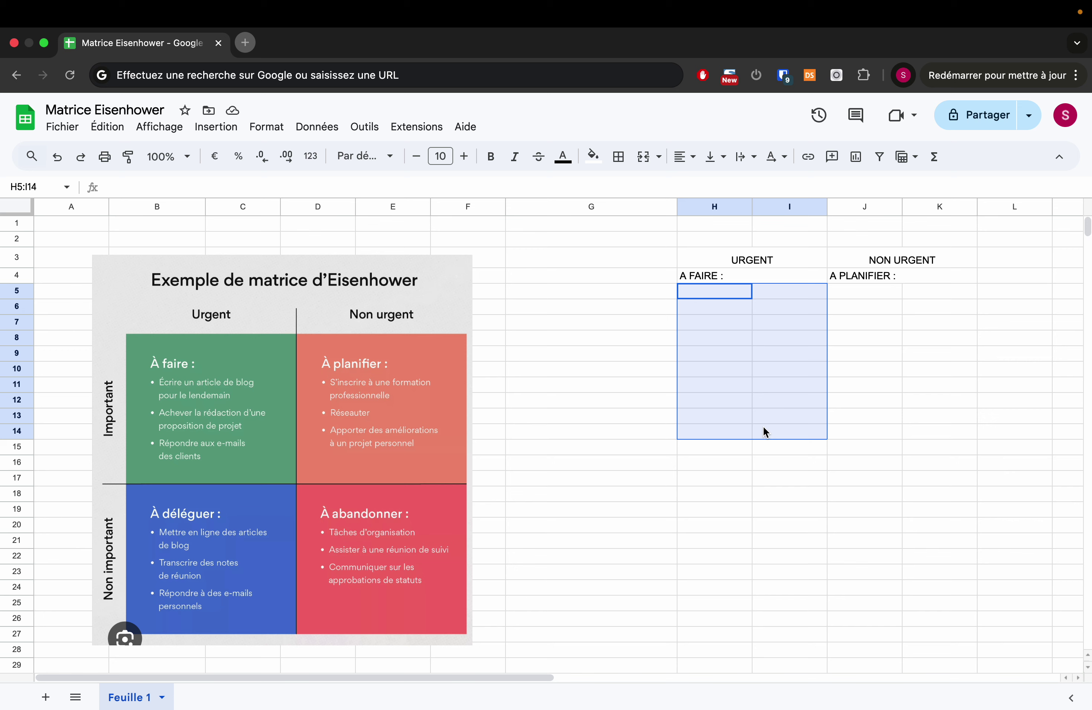
left_click_drag(764, 426, 769, 436)
Step: Merge cells H15:I15 and cells J15:K15 as the title cells of the two lower quadrants
left_click(700, 452)
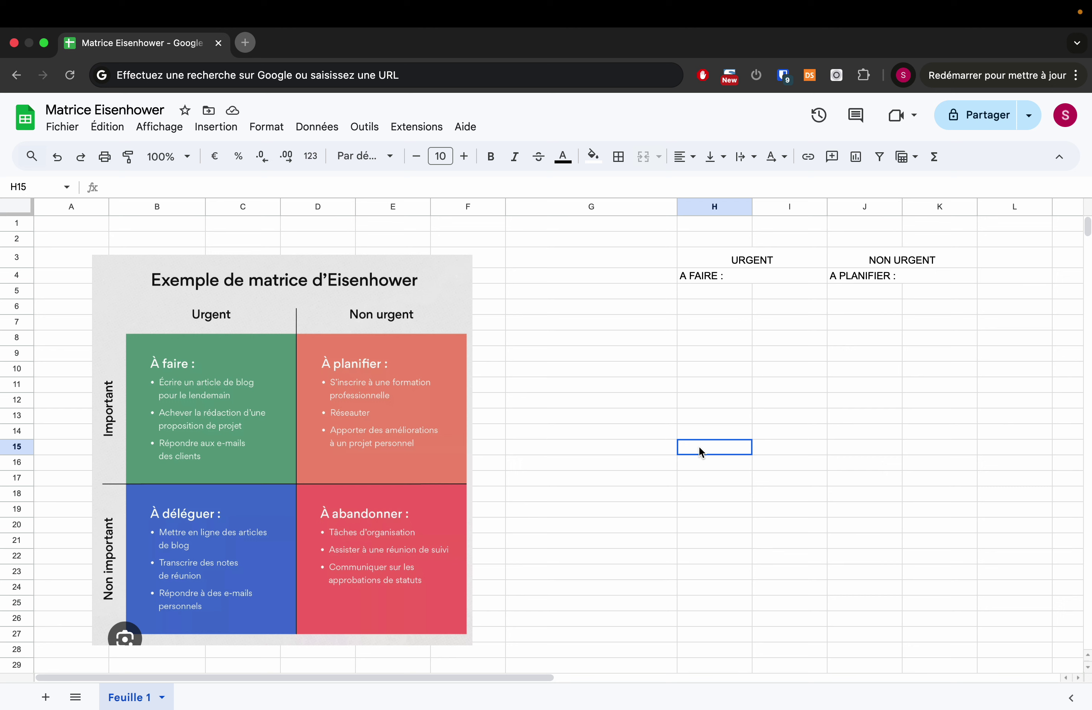
left_click_drag(699, 452, 765, 447)
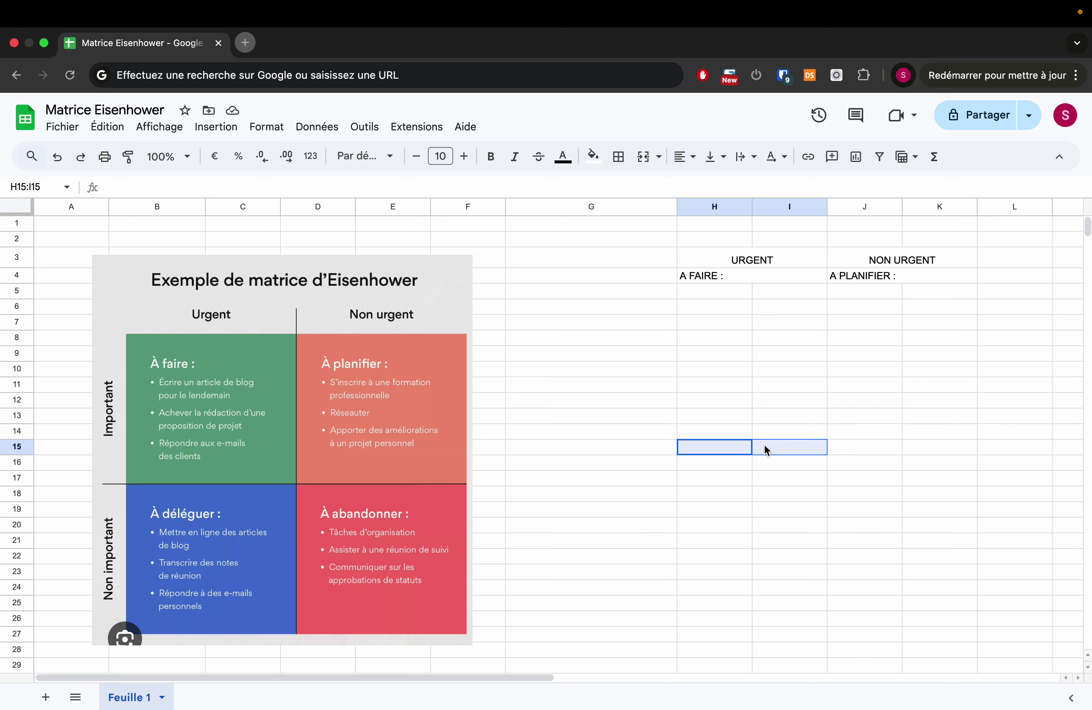
left_click(651, 156)
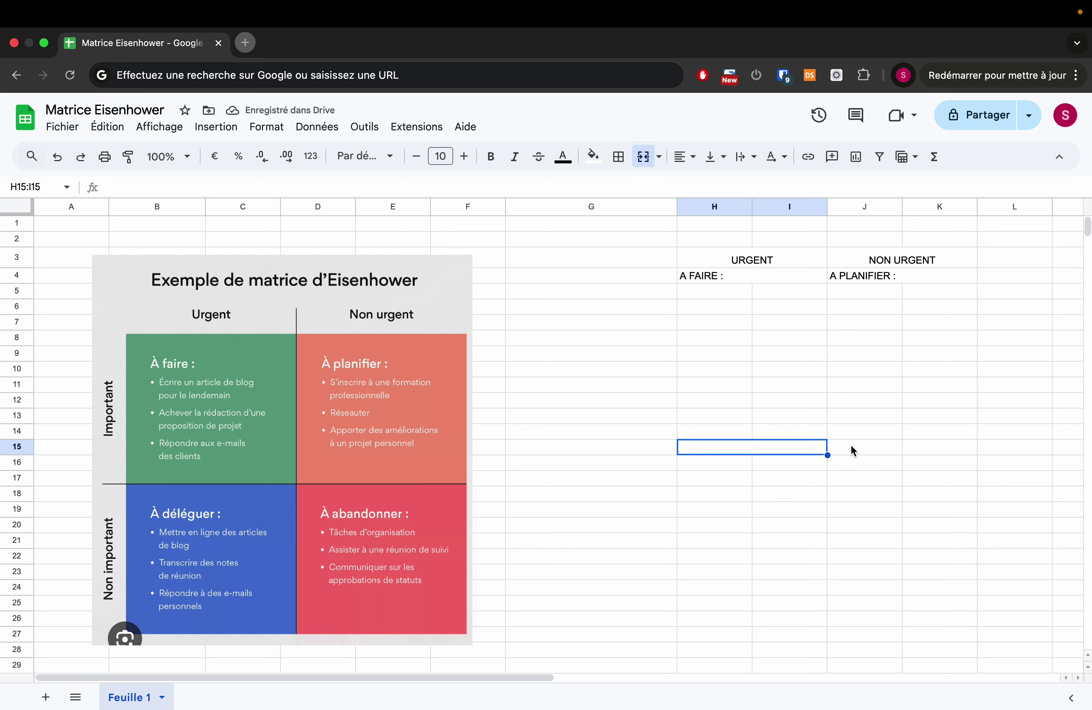
left_click_drag(850, 446, 950, 447)
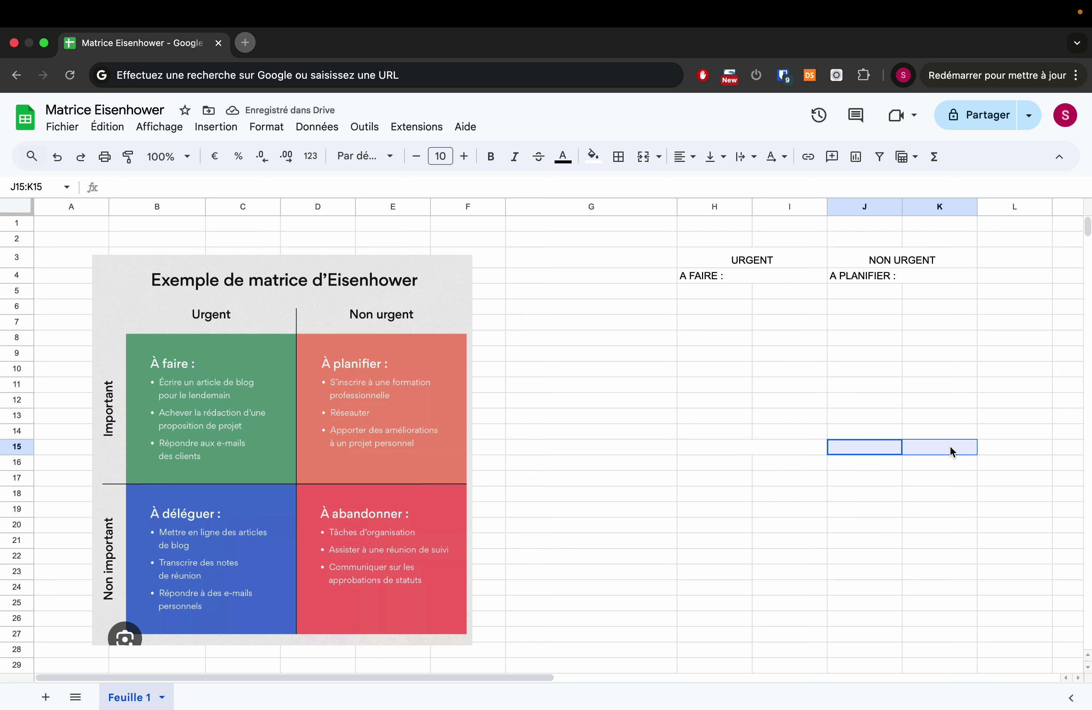
left_click(643, 156)
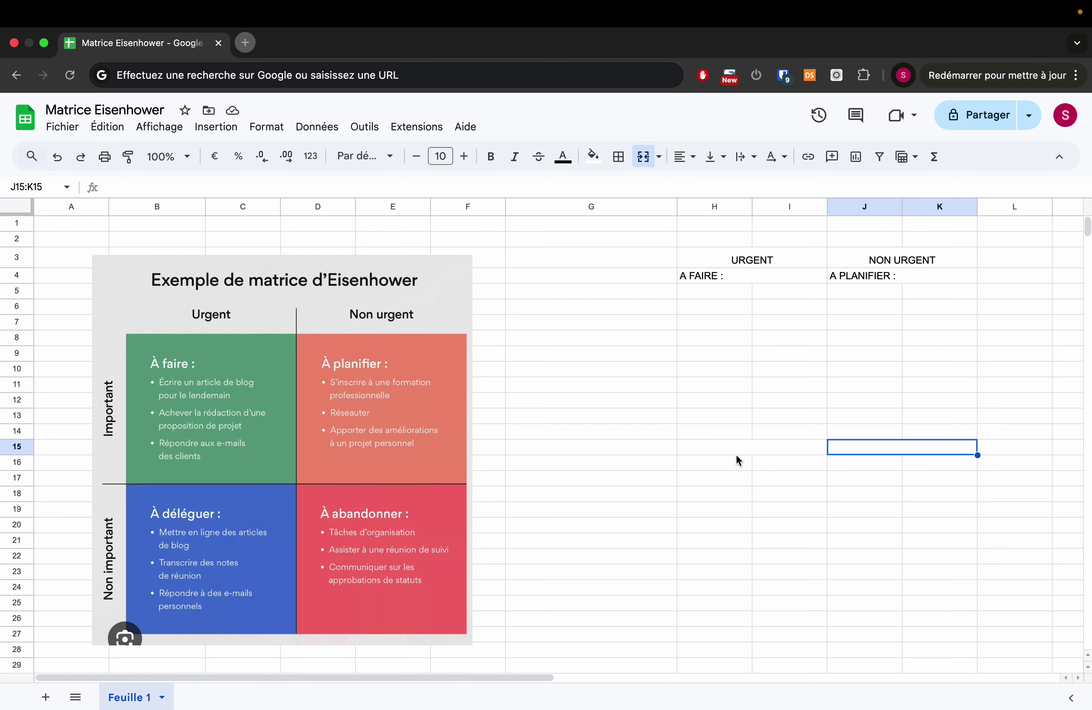
Step: Enter "A DELEGUER :" in merged cell H15:I15 and "A ABANDONNER :" in merged cell J15:K15
left_click(728, 447)
type("A DELEGUER :")
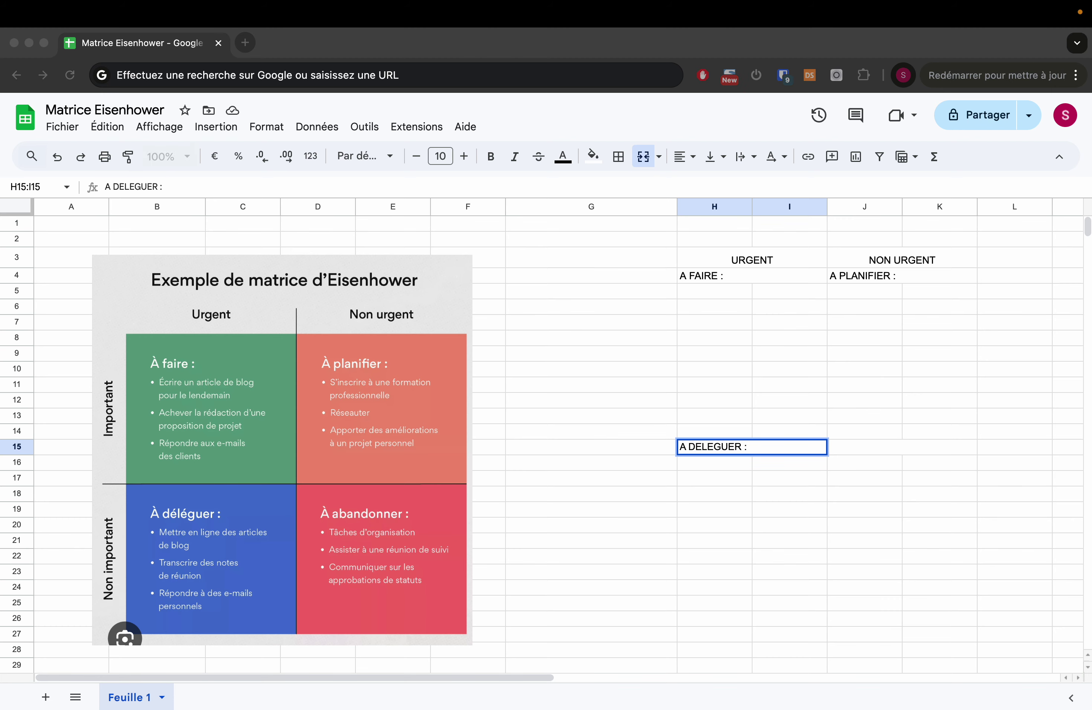
left_click(858, 447)
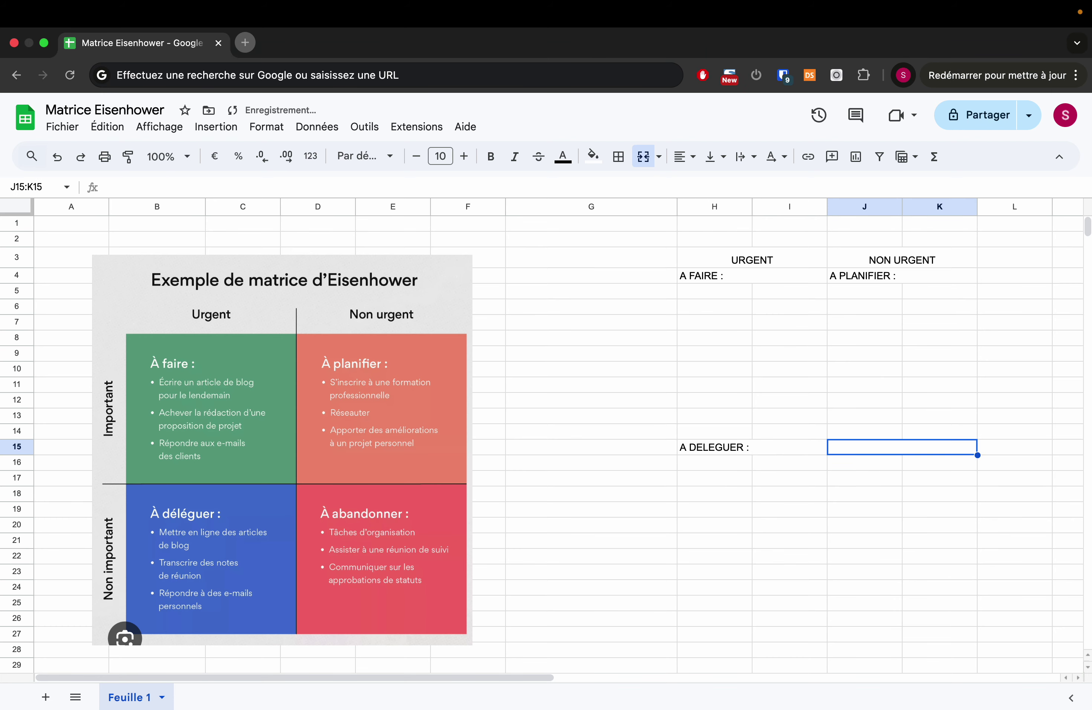
type("A ABANDONNER :")
key("Return")
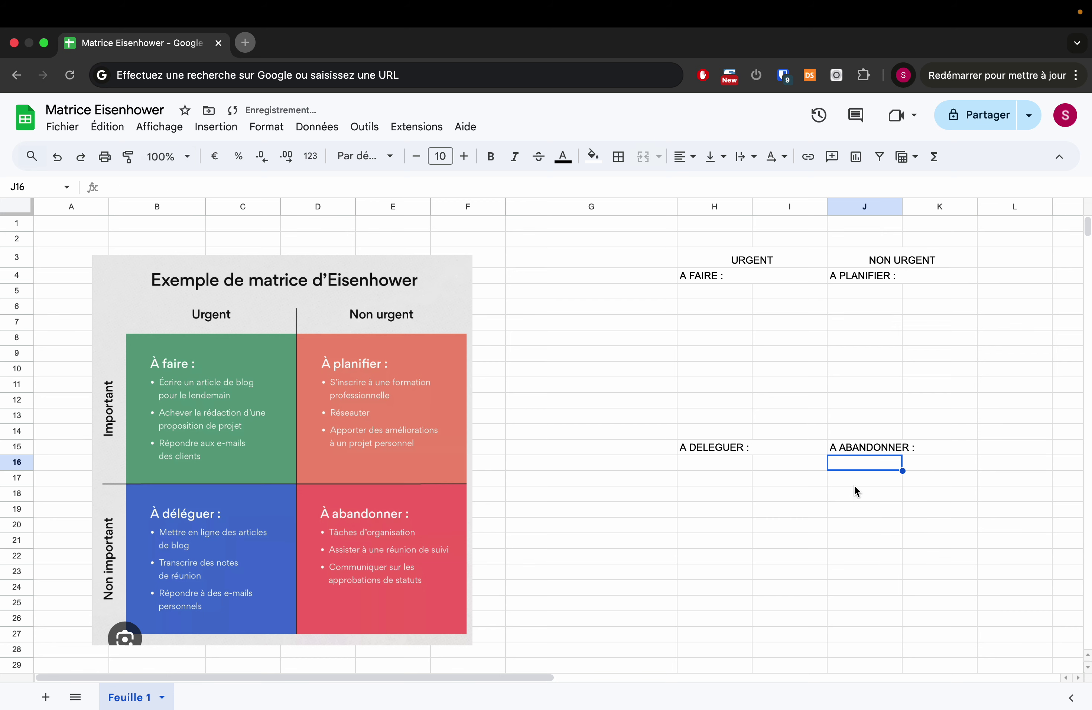
Step: Widen column I slightly
left_click_drag(828, 206, 844, 208)
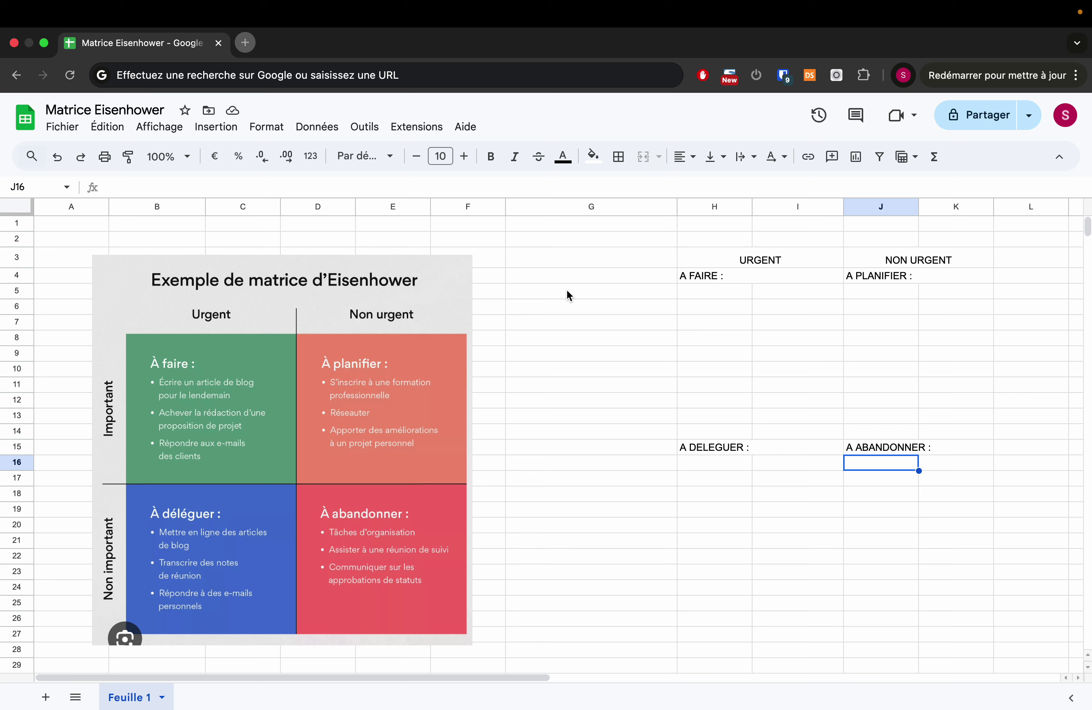
Step: Insert checkboxes in cells H5:H14 under the A FAIRE title
left_click(728, 306)
left_click_drag(714, 291, 713, 435)
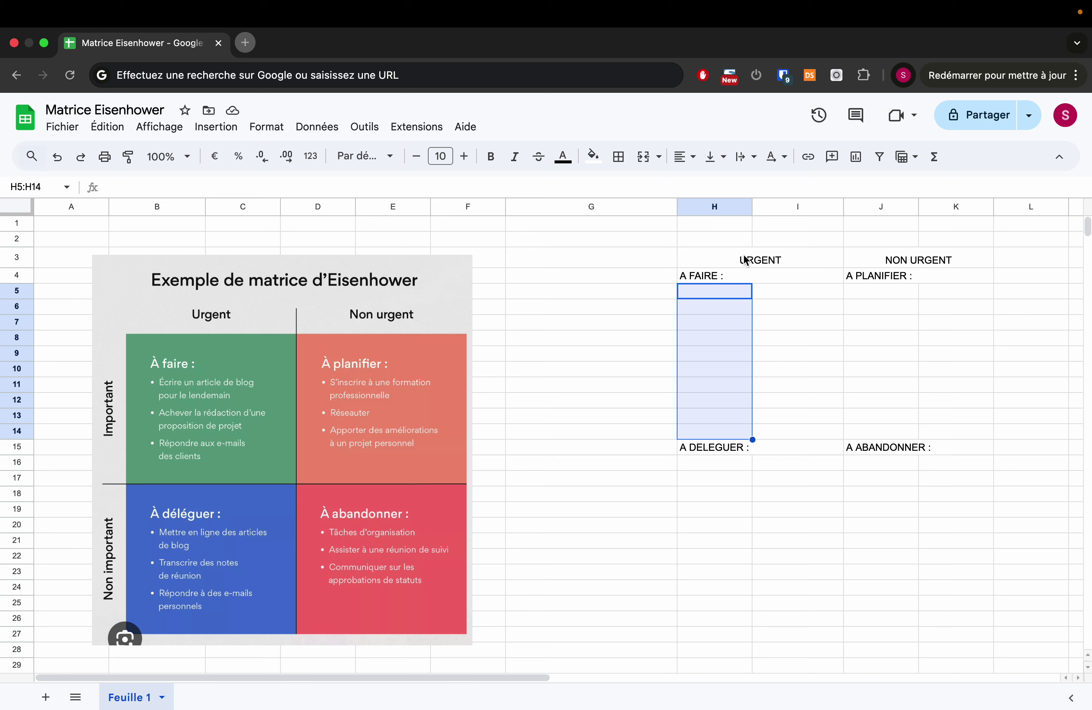
left_click(355, 138)
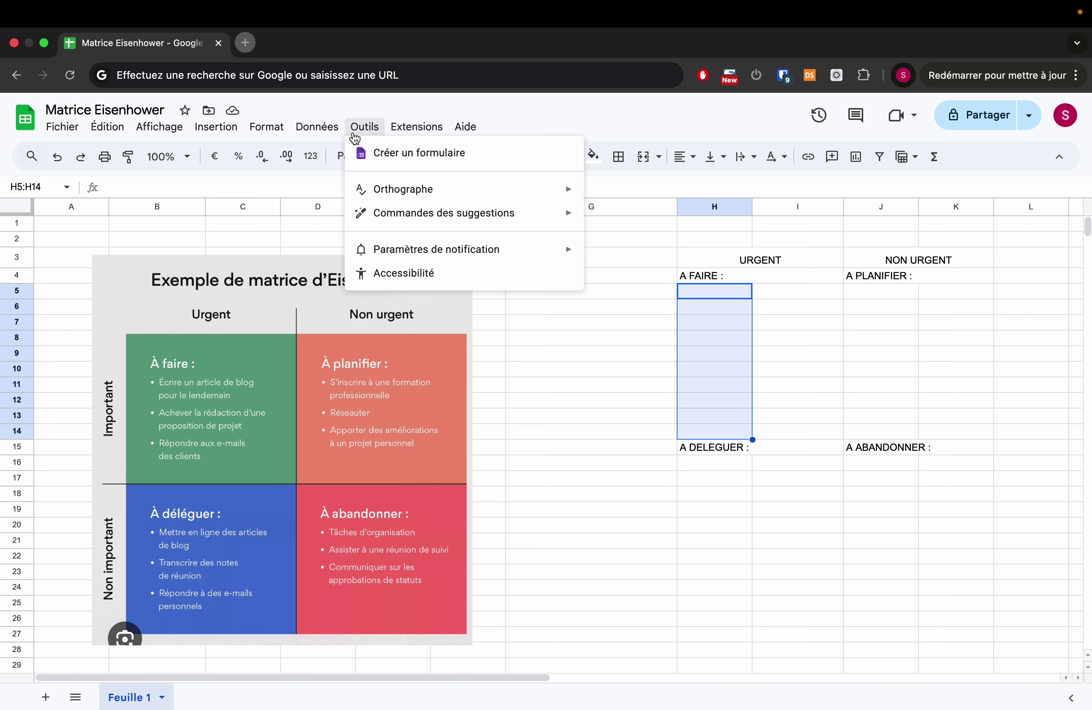
mouse_move(325, 133)
mouse_move(261, 134)
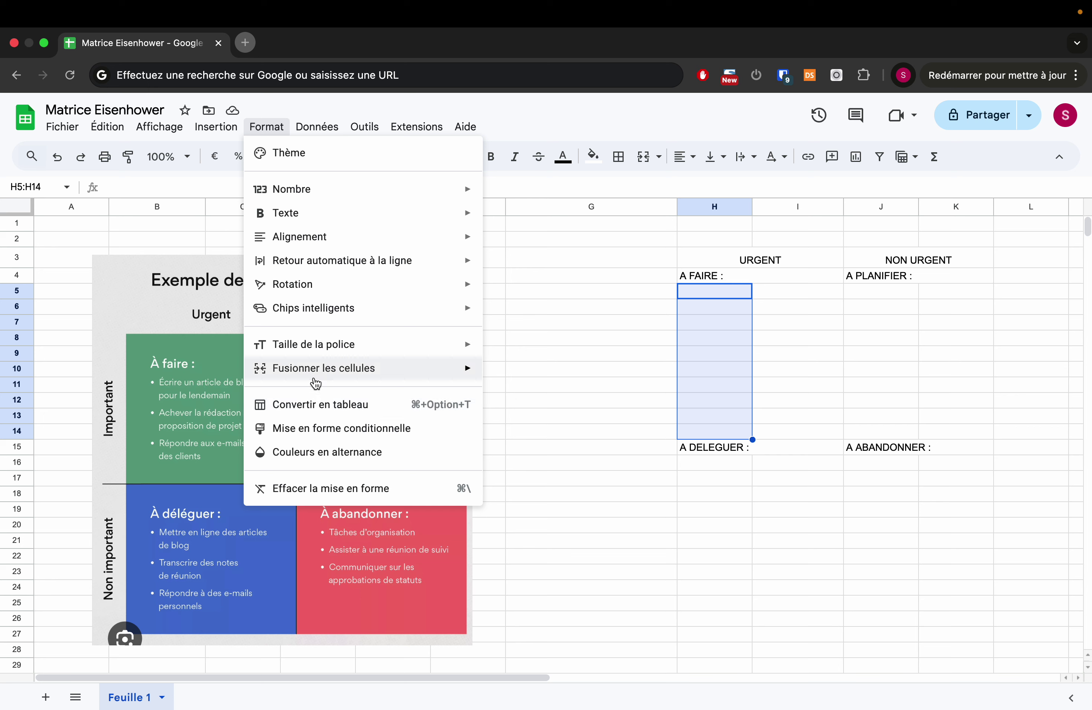
mouse_move(316, 374)
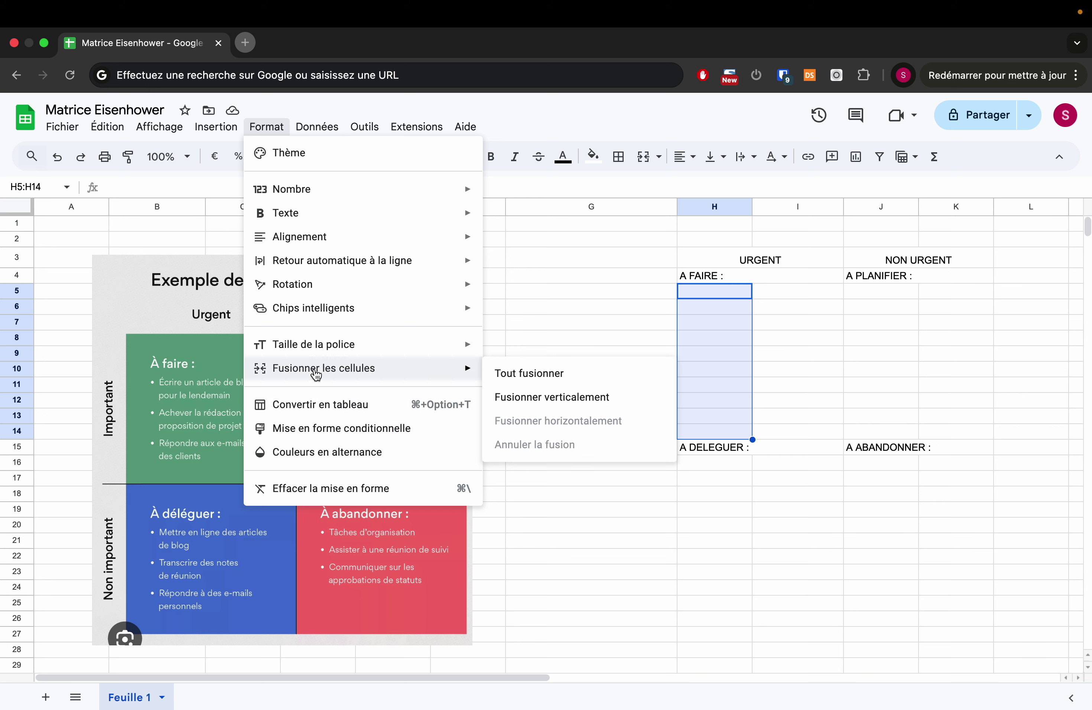
mouse_move(315, 296)
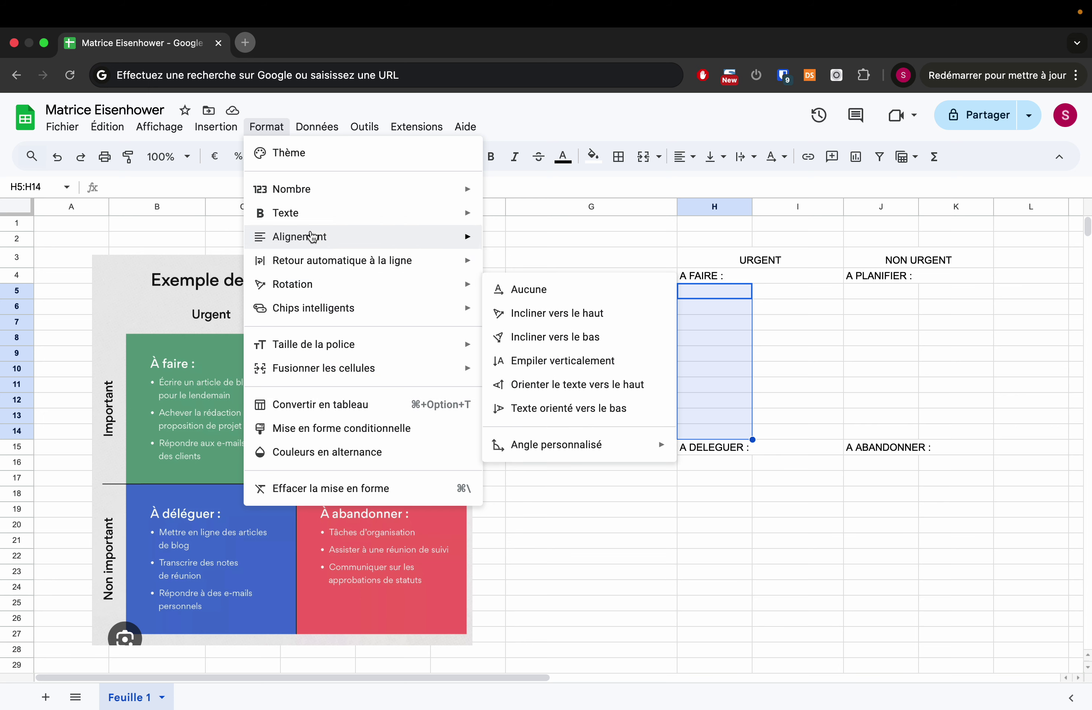
mouse_move(309, 222)
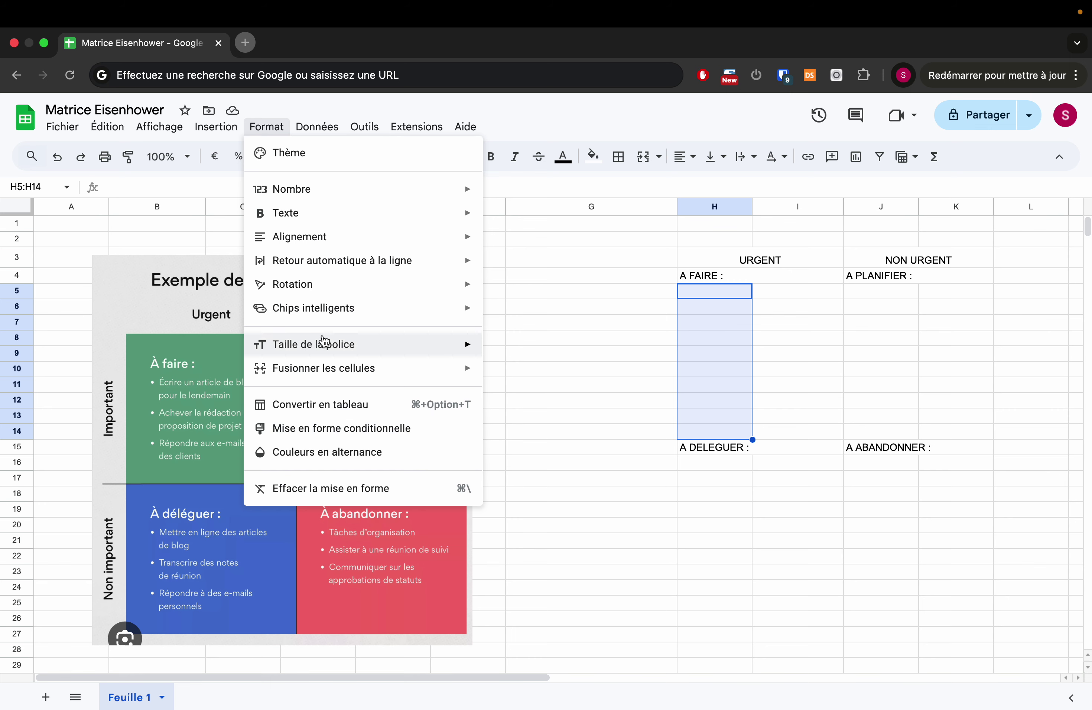
mouse_move(226, 134)
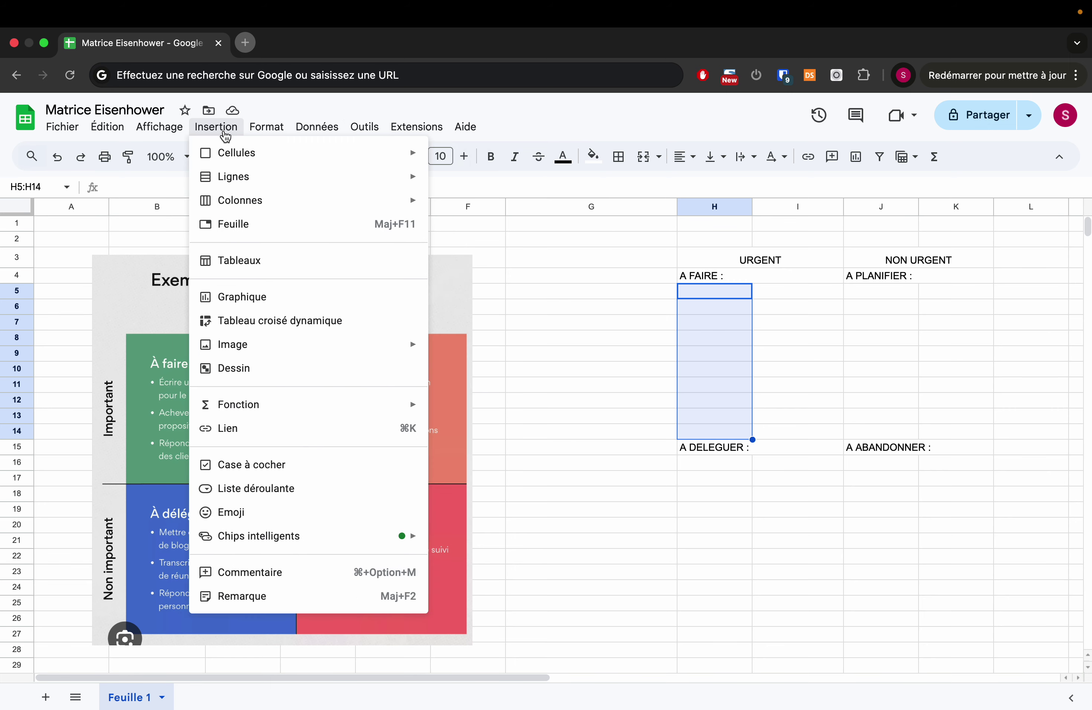
left_click(243, 464)
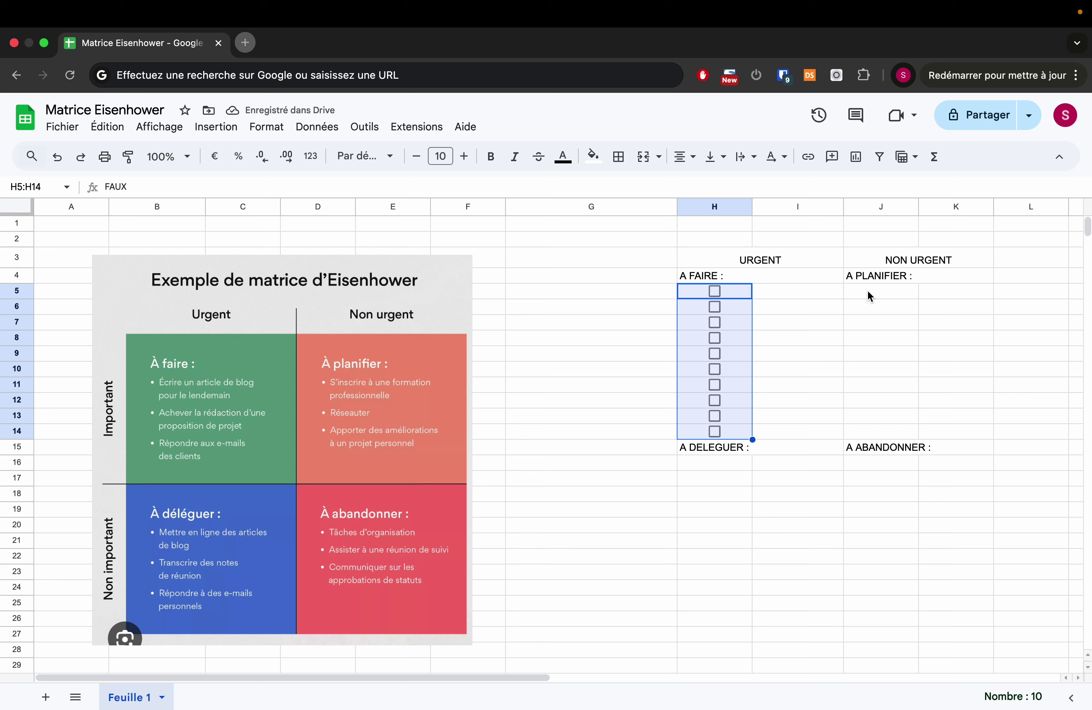
Step: Insert checkboxes in cells J5:J14 under the A PLANIFIER title
left_click(868, 300)
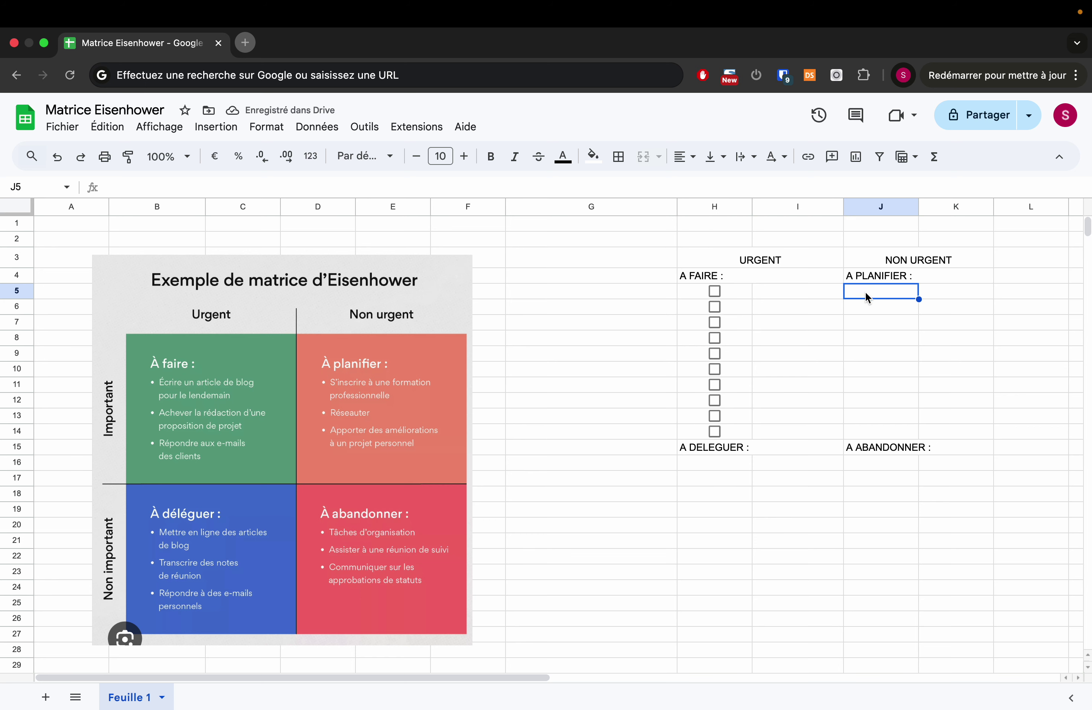
left_click_drag(866, 294, 870, 434)
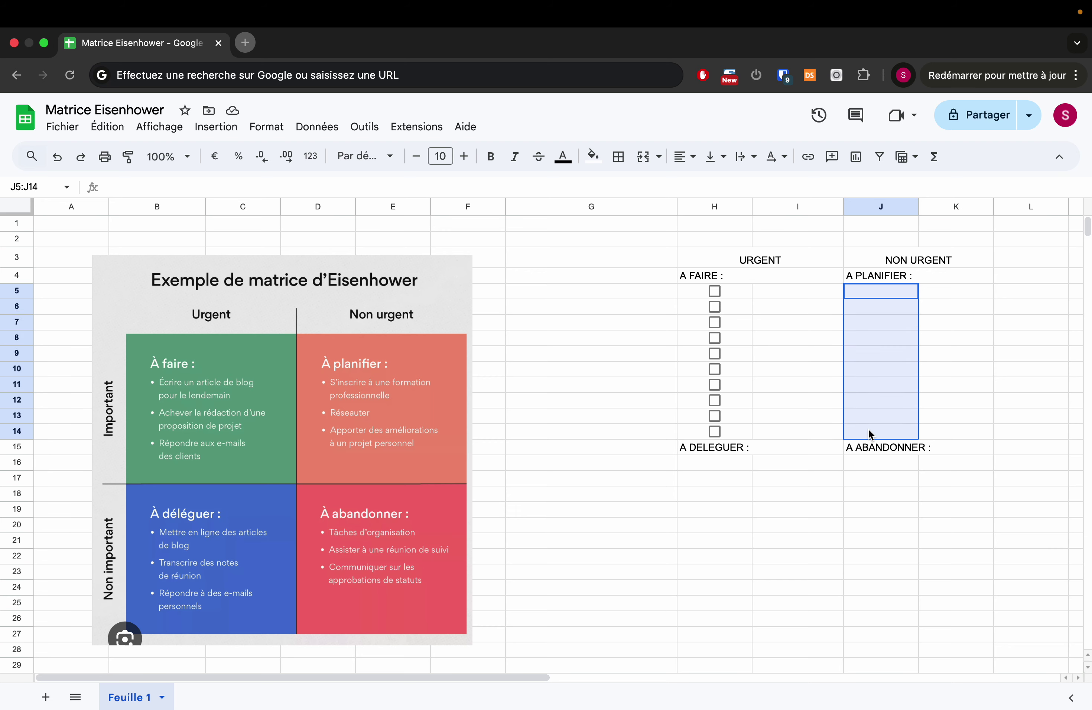
left_click(215, 131)
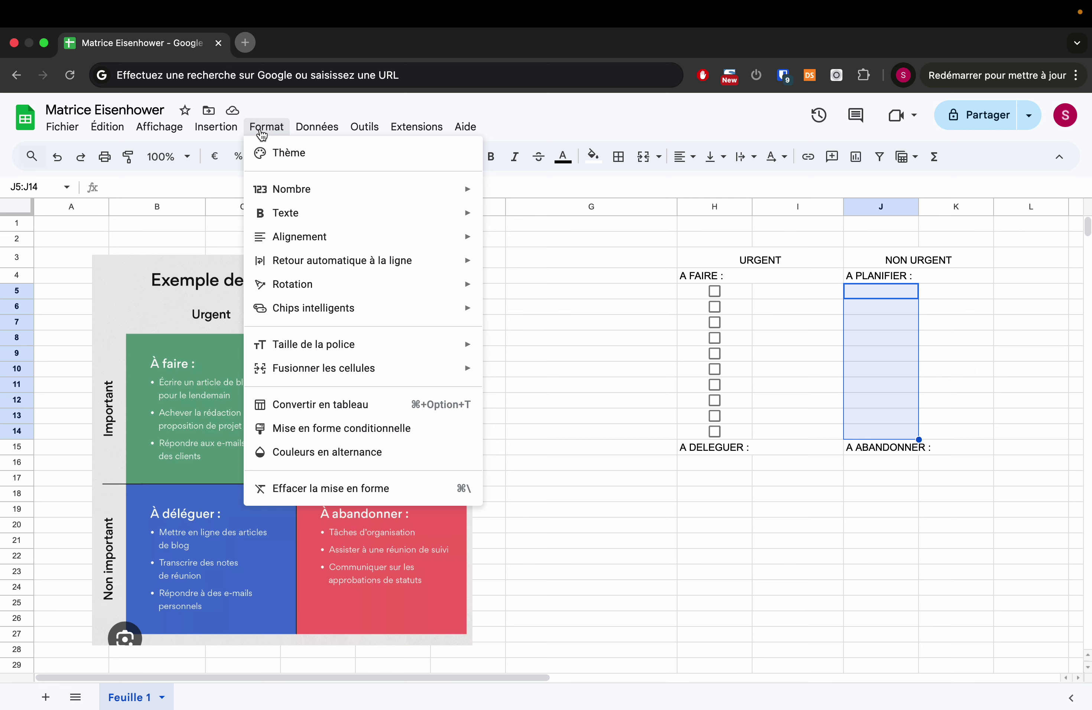
mouse_move(215, 128)
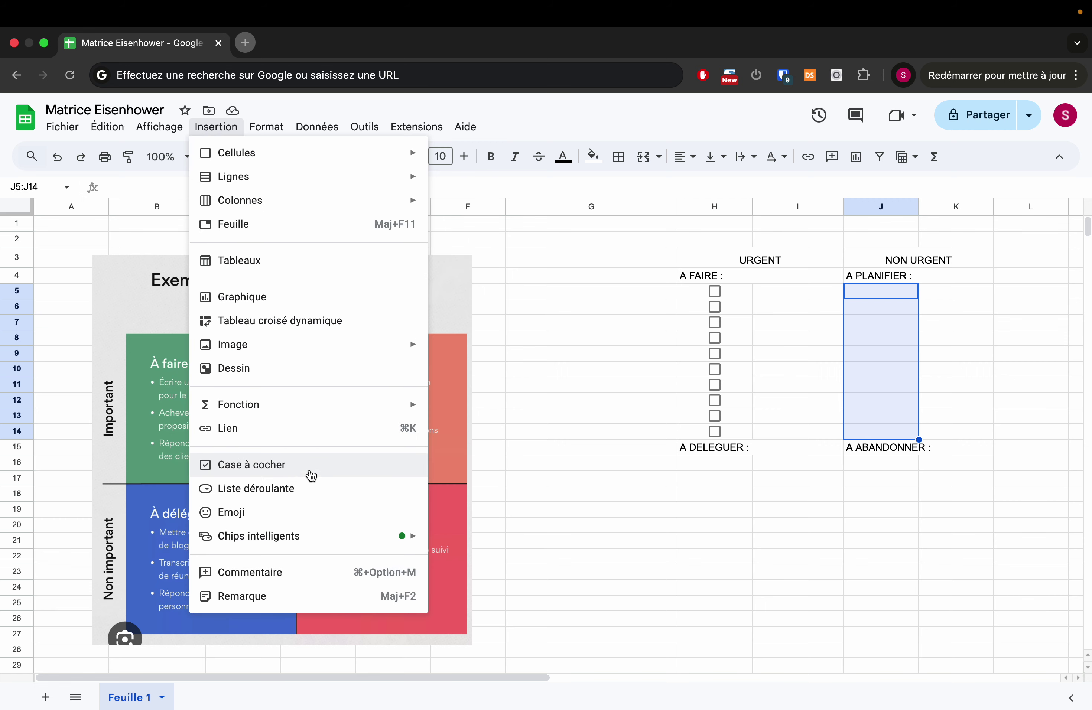
left_click(311, 475)
Step: Insert checkboxes in cells H16:H25 under the A DELEGUER title
scroll(699, 447, "down", 2)
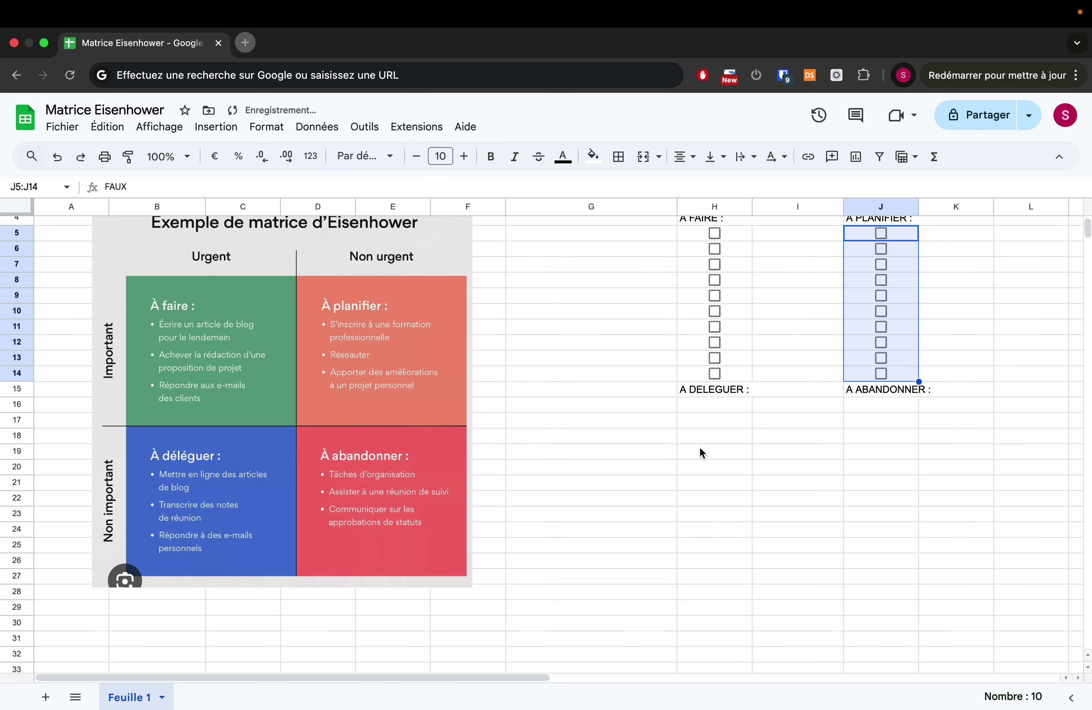
scroll(700, 449, "down", 1)
left_click_drag(695, 379, 705, 515)
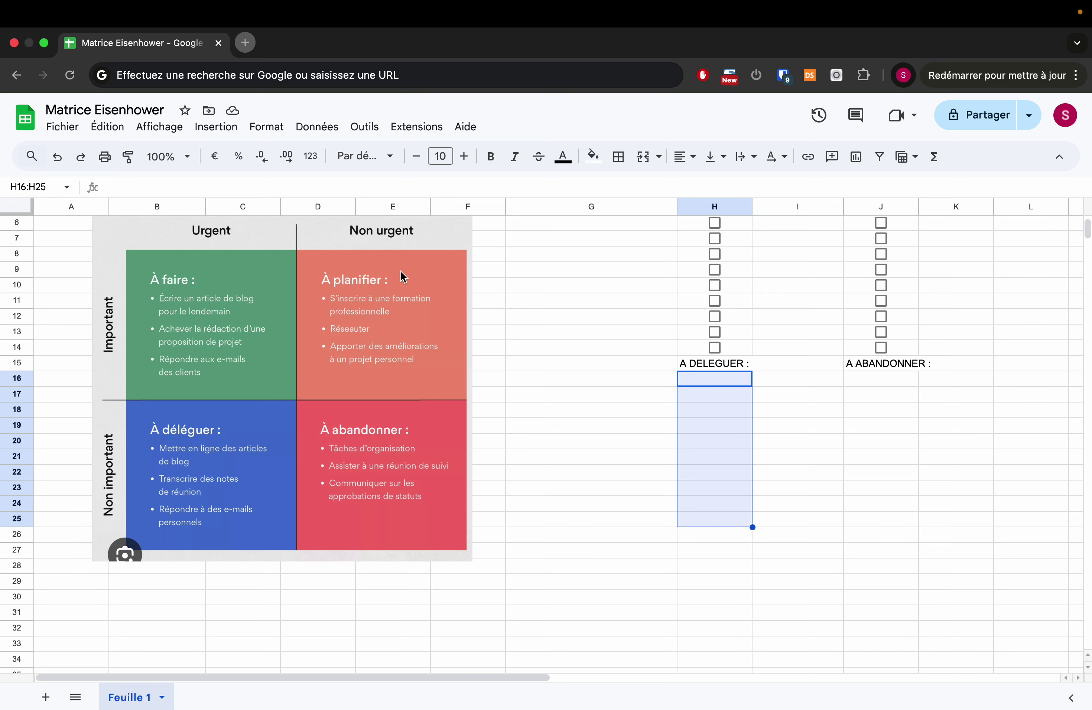
left_click(199, 124)
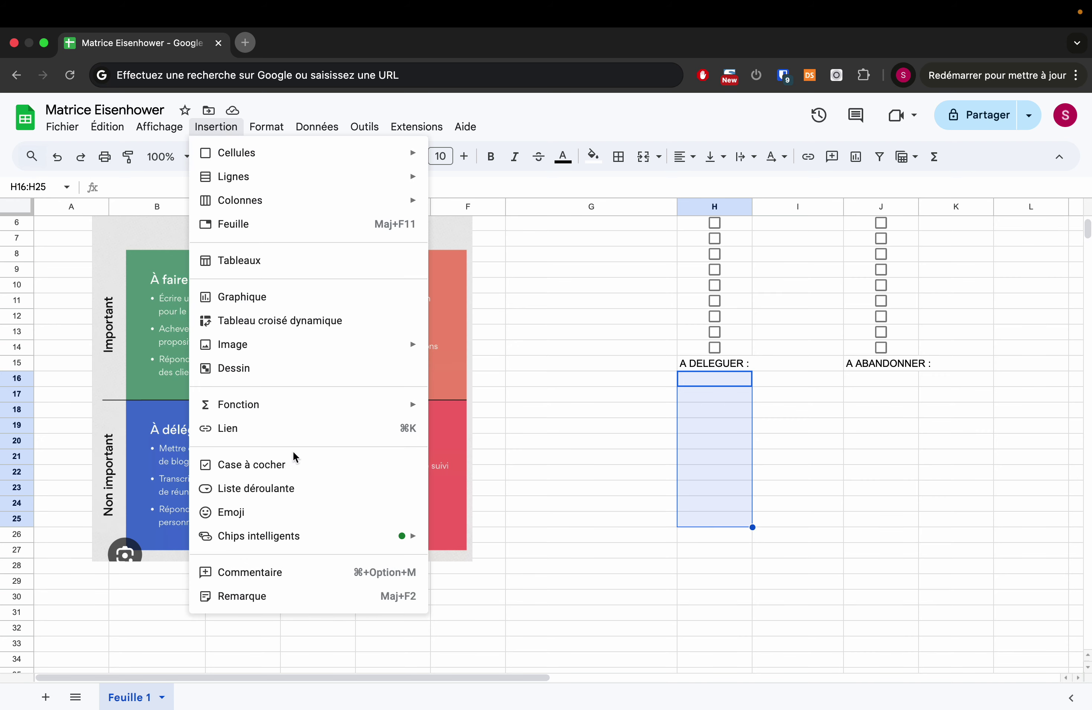
left_click(295, 475)
left_click(894, 380)
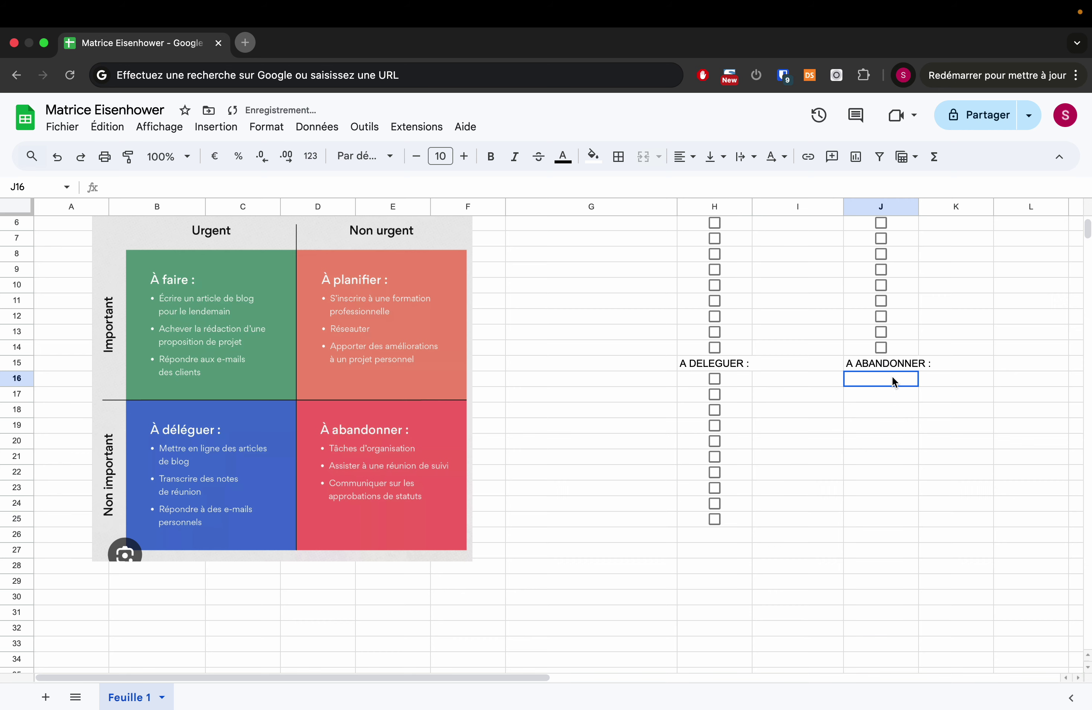
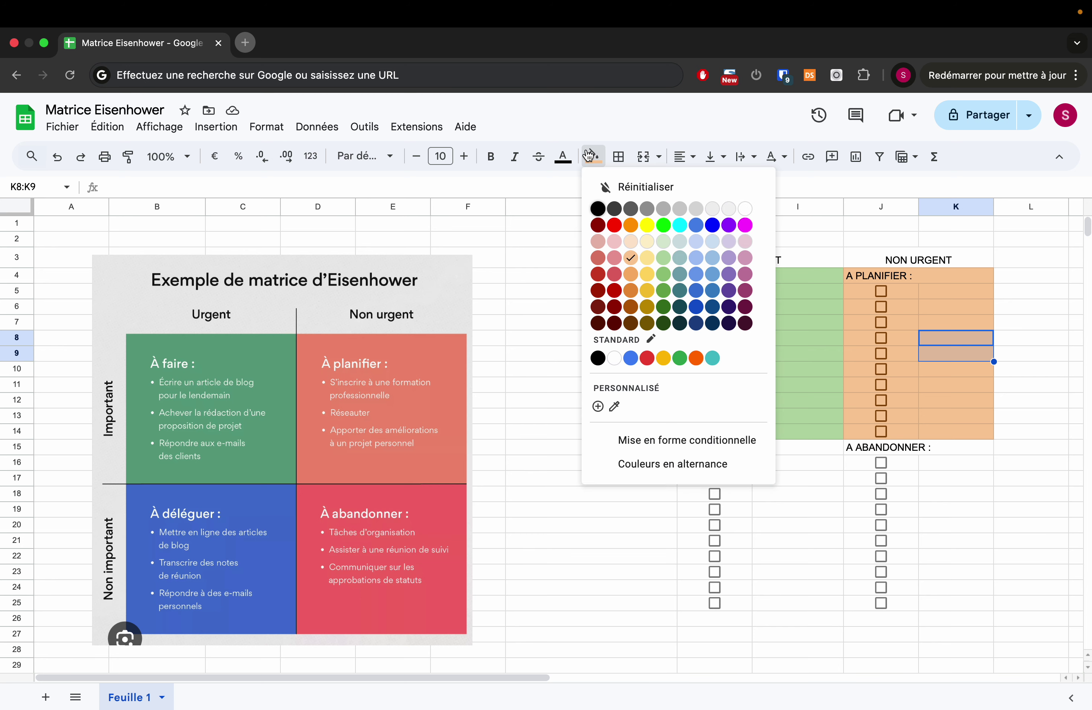
left_click(811, 304)
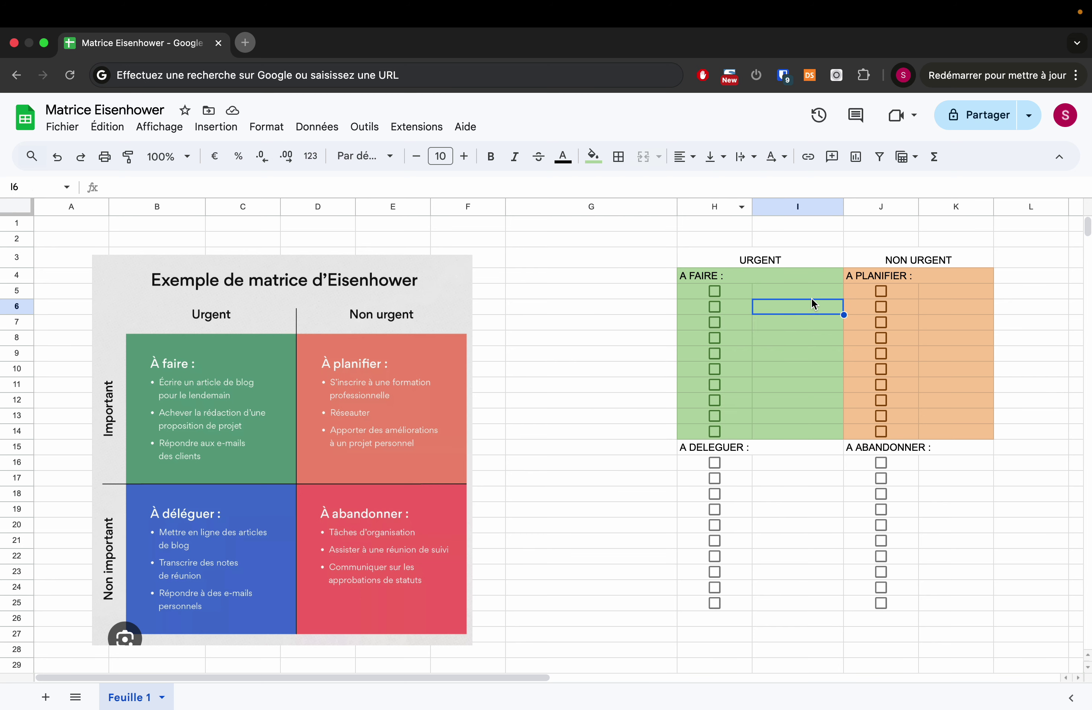
left_click_drag(796, 275, 802, 291)
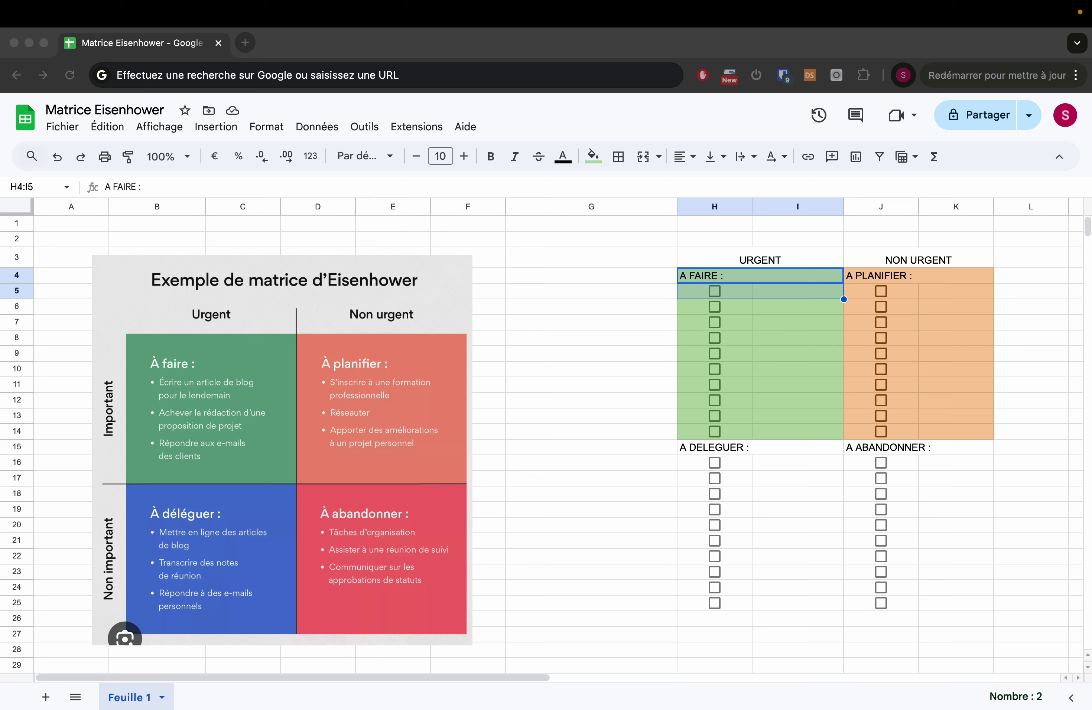
left_click(773, 283)
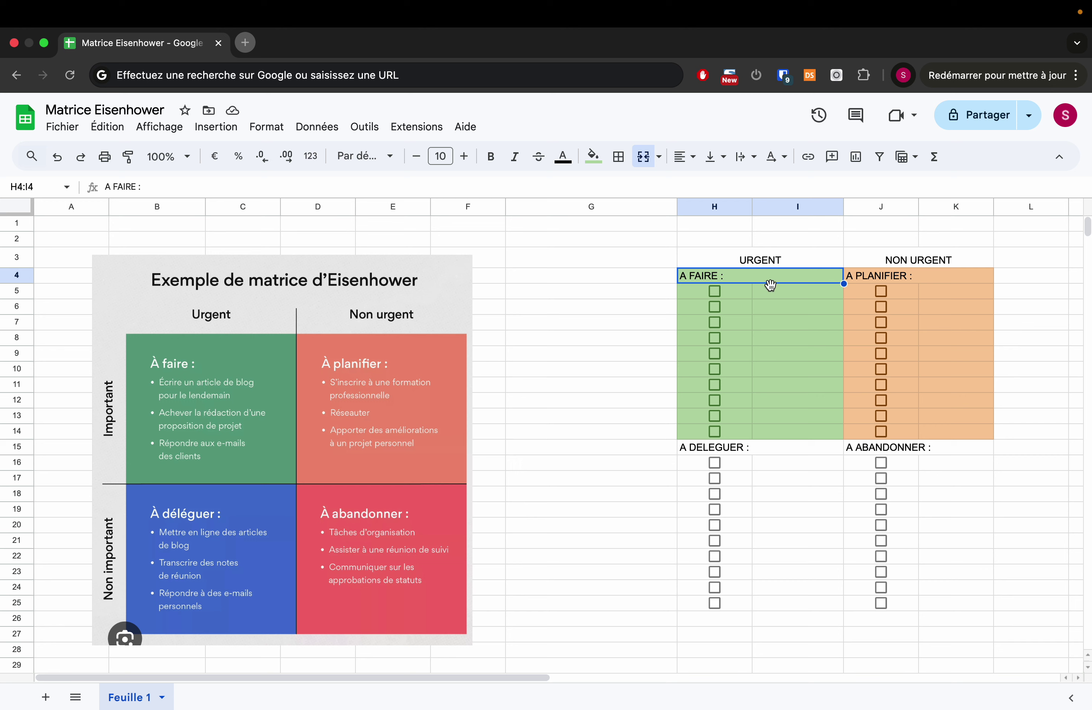
left_click(783, 355)
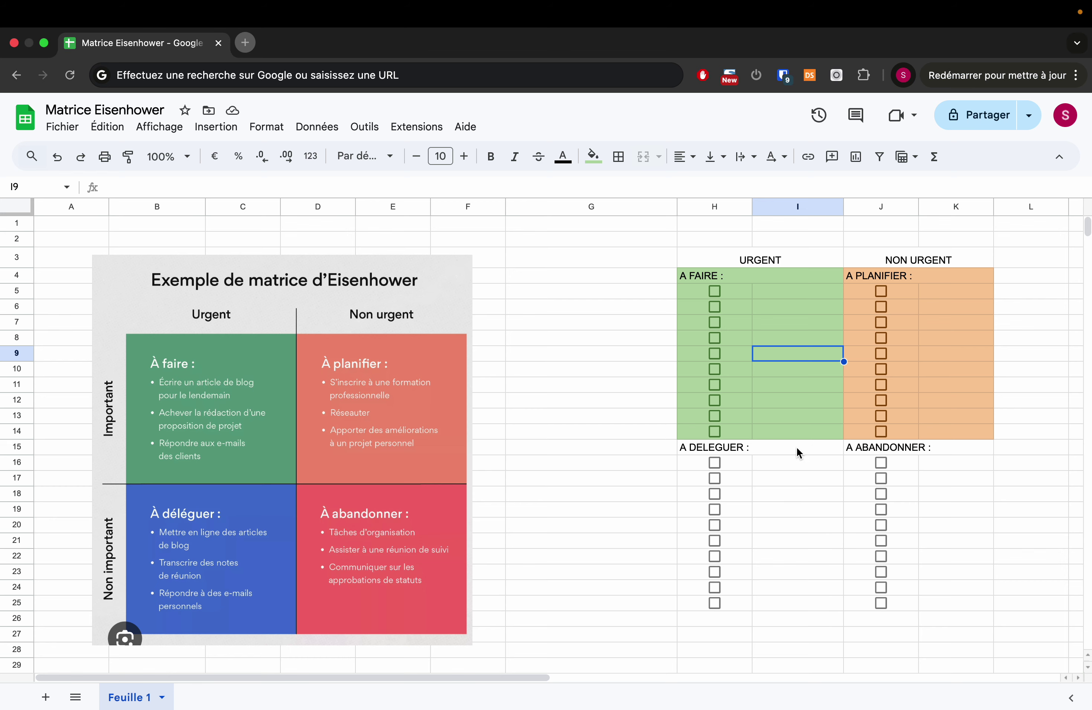
Step: Fill the A DELEGUER quadrant, cells H15:I25, with light blue
left_click_drag(795, 447, 792, 609)
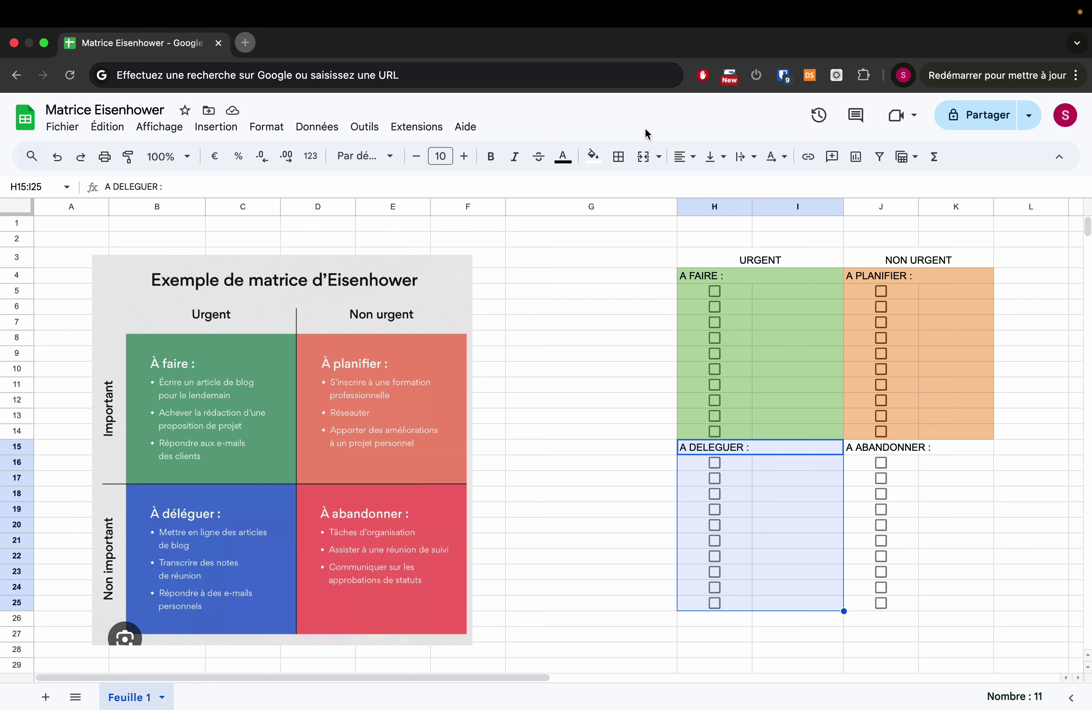
left_click(593, 157)
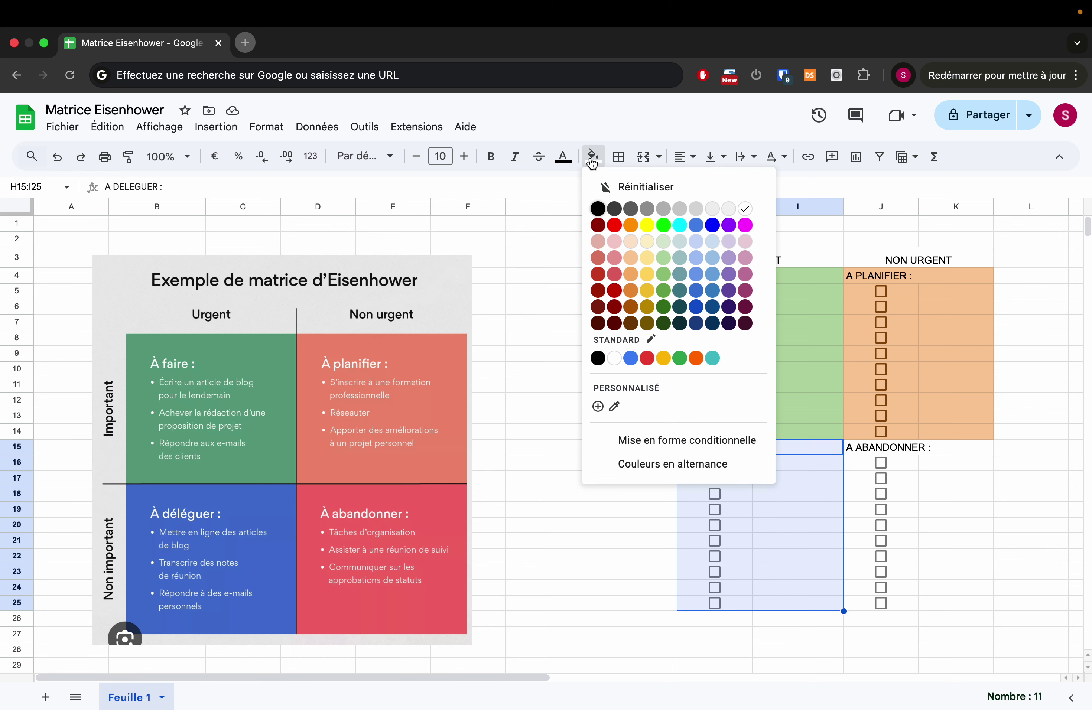
left_click(713, 261)
Step: Fill the A ABANDONNER quadrant, cells J15:K25, with light red
left_click(941, 463)
left_click_drag(950, 450, 970, 609)
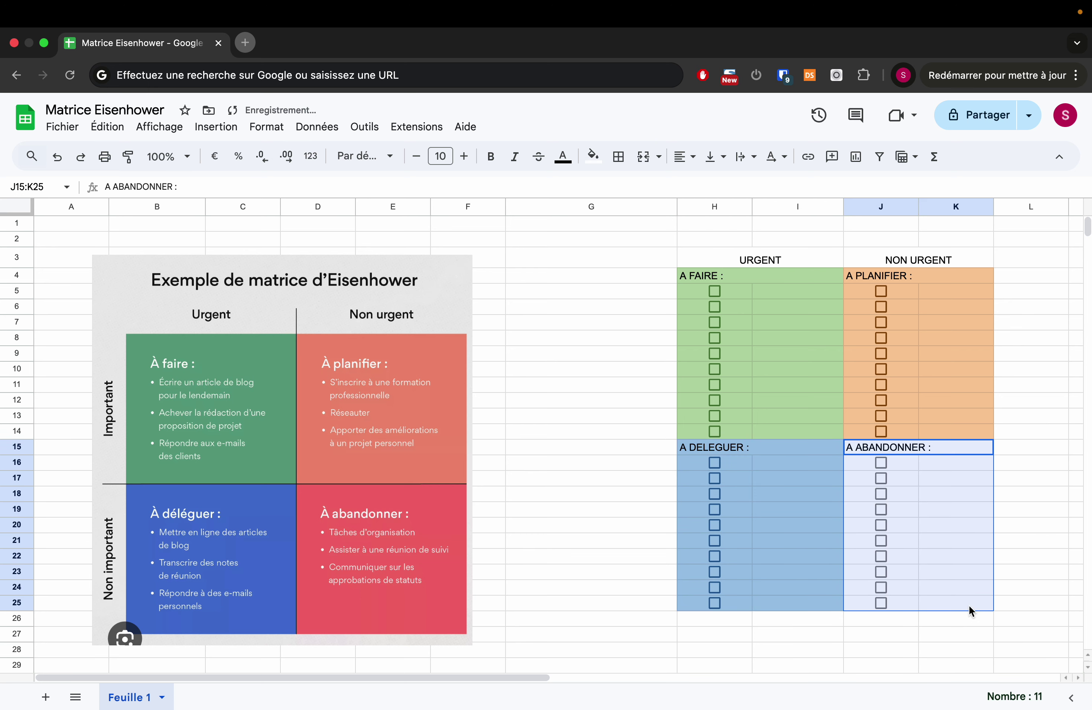
left_click(591, 158)
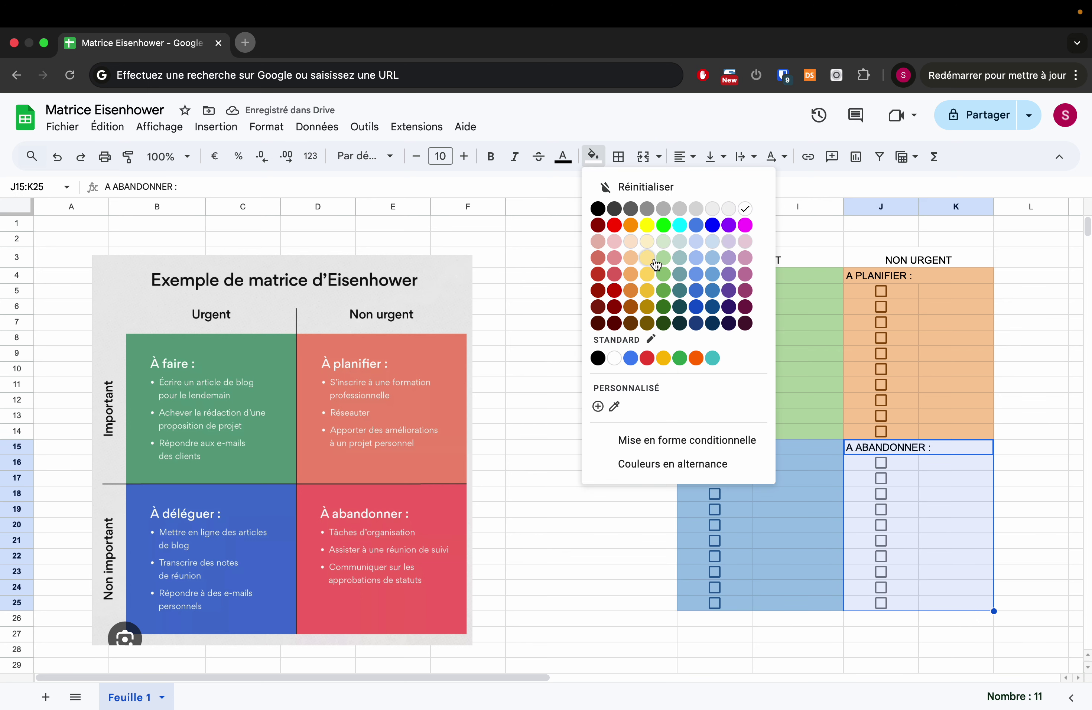
left_click(615, 259)
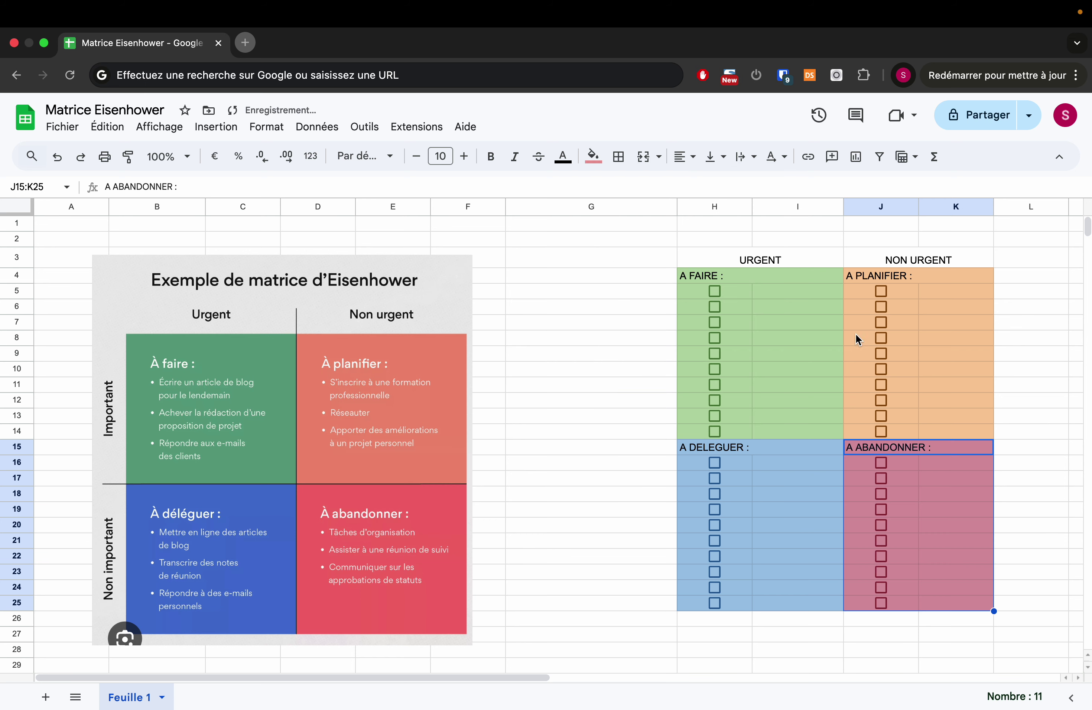
Step: Widen columns I and K slightly to give the task cells beside the checkboxes more room
left_click(930, 556)
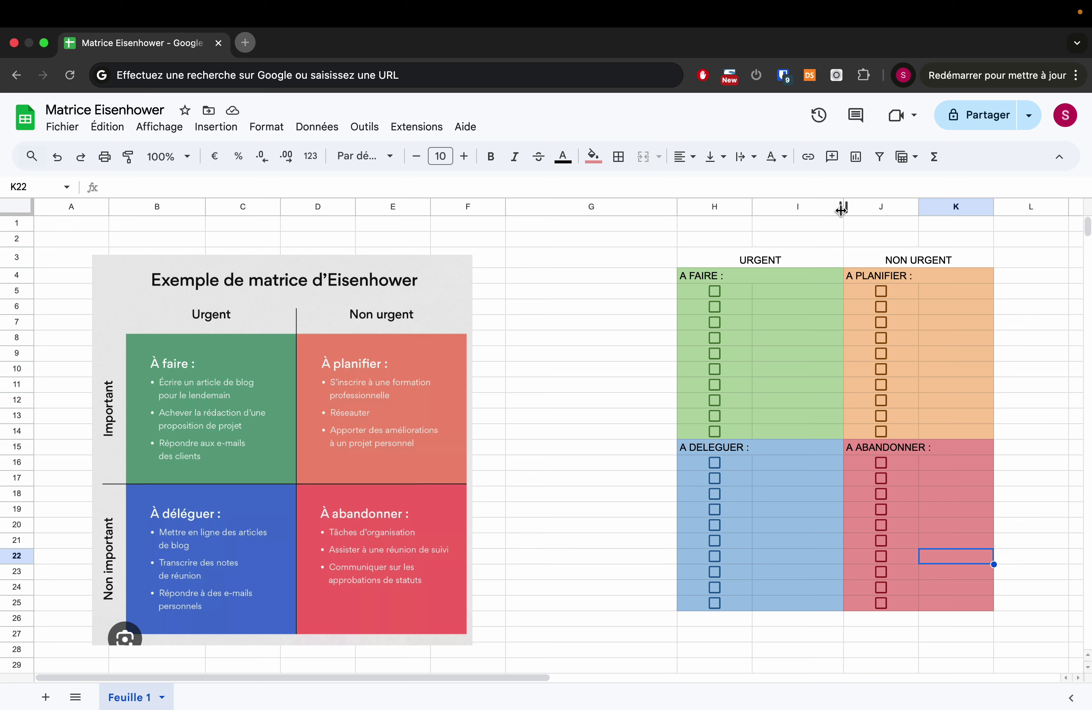
left_click_drag(843, 207, 868, 207)
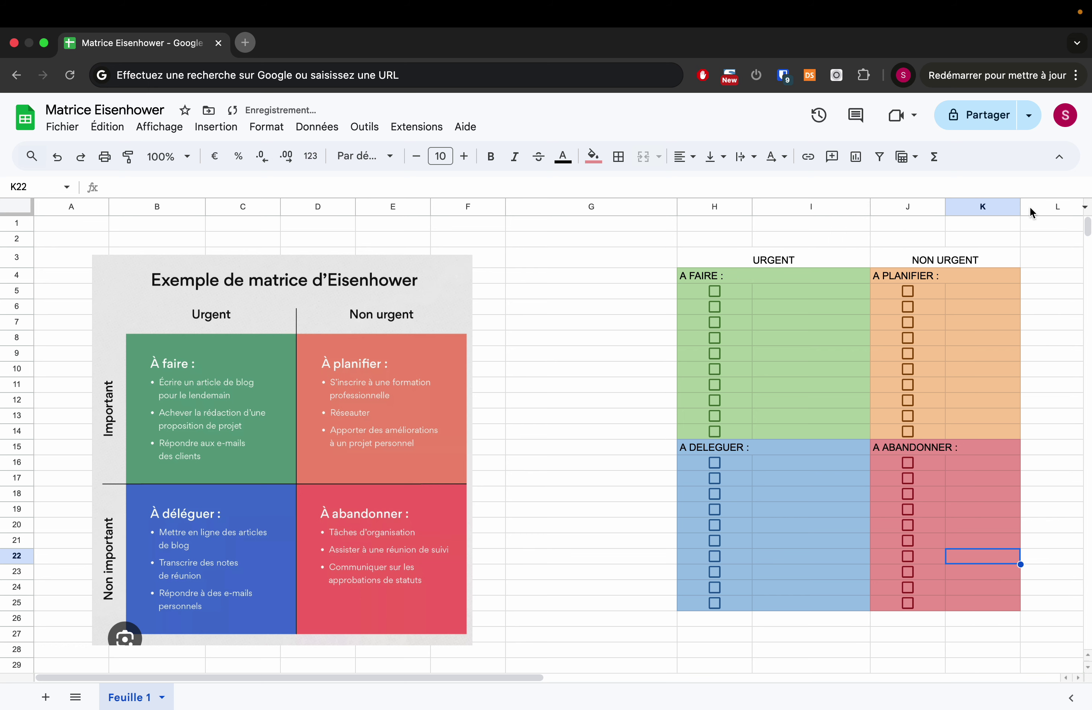
left_click_drag(1021, 206, 1053, 206)
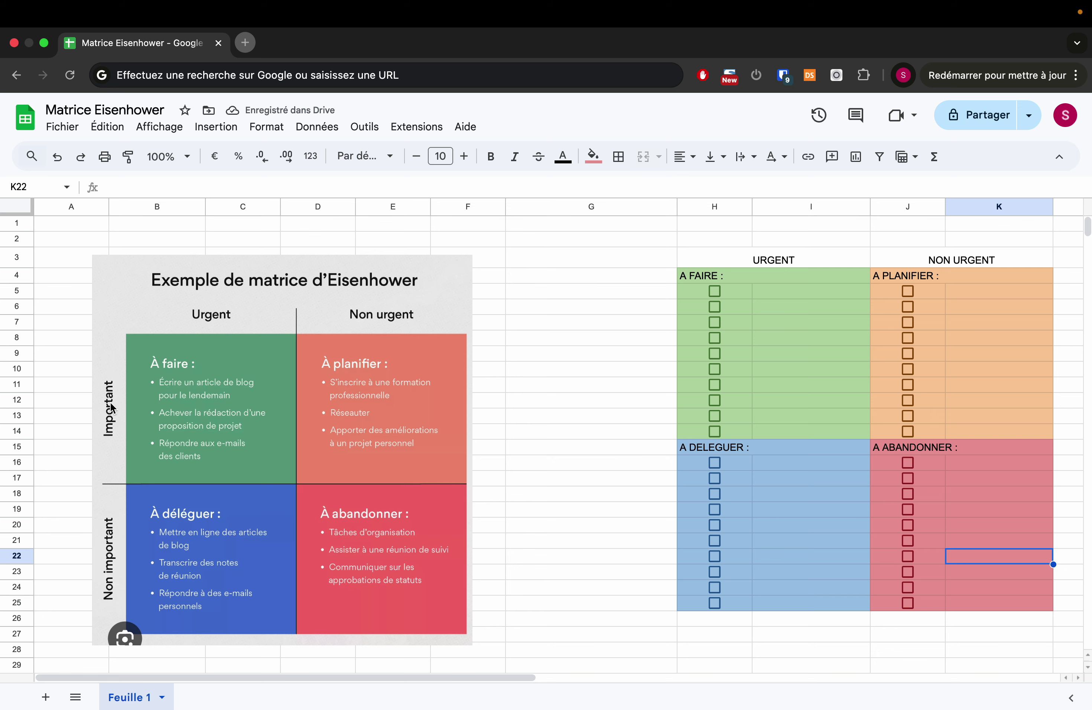
Step: Merge cells G4:G14 beside the two upper quadrants and enter "IMPORTANT" in the merged cell
scroll(96, 537, "down", 2)
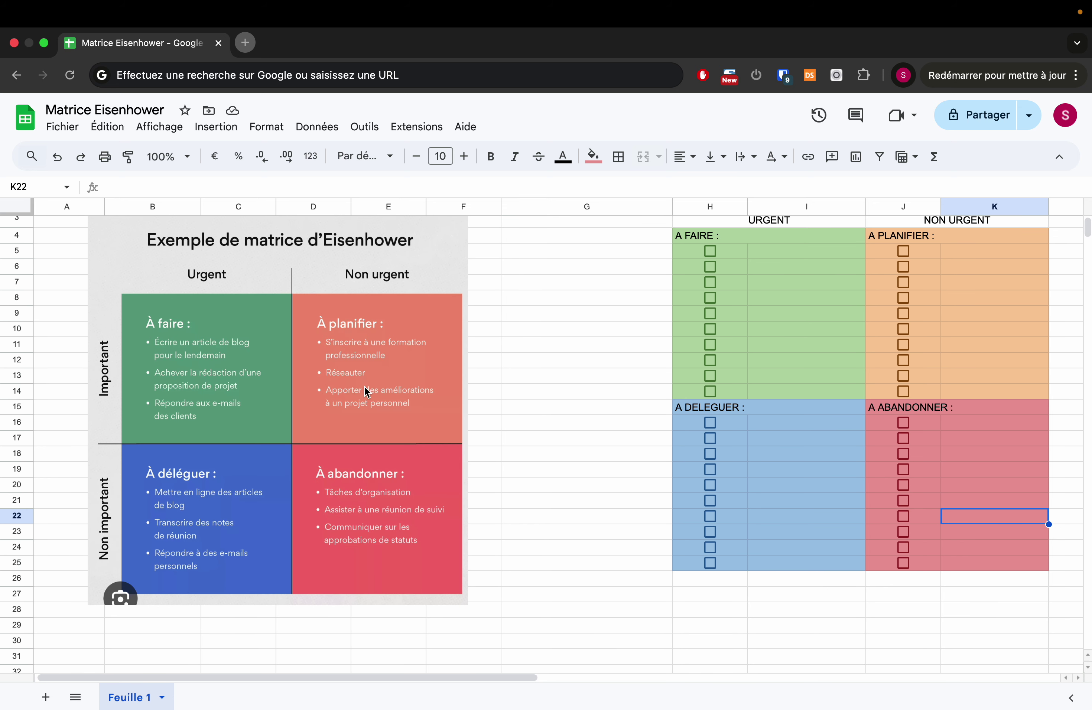
left_click(643, 395)
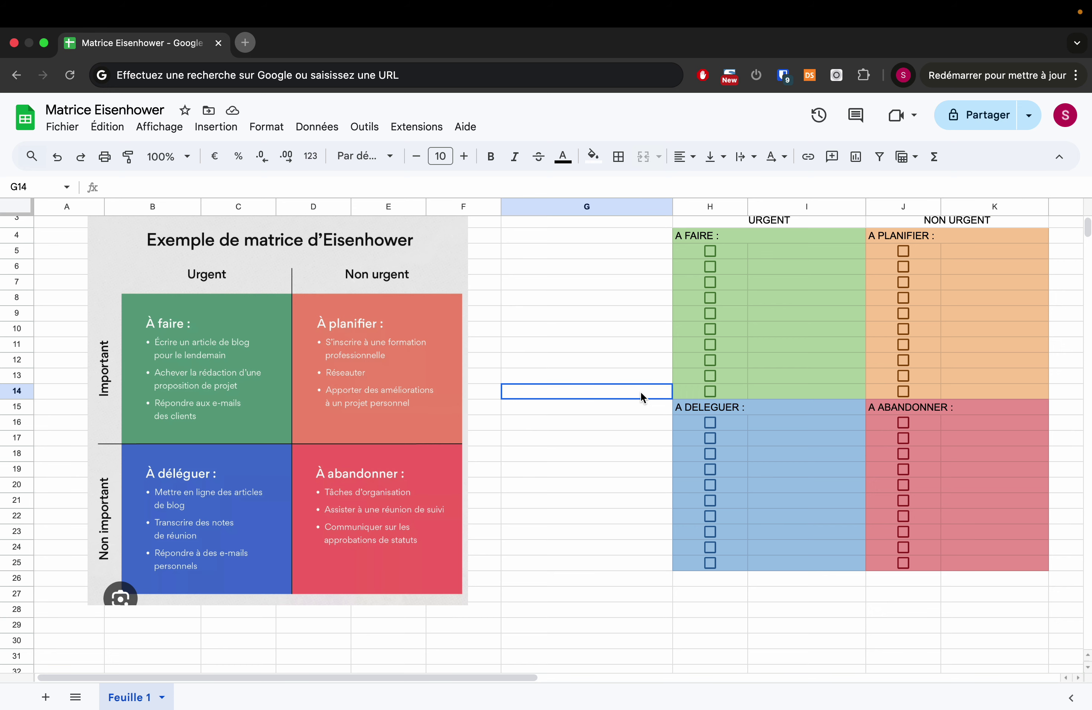
scroll(640, 391, "up", 1)
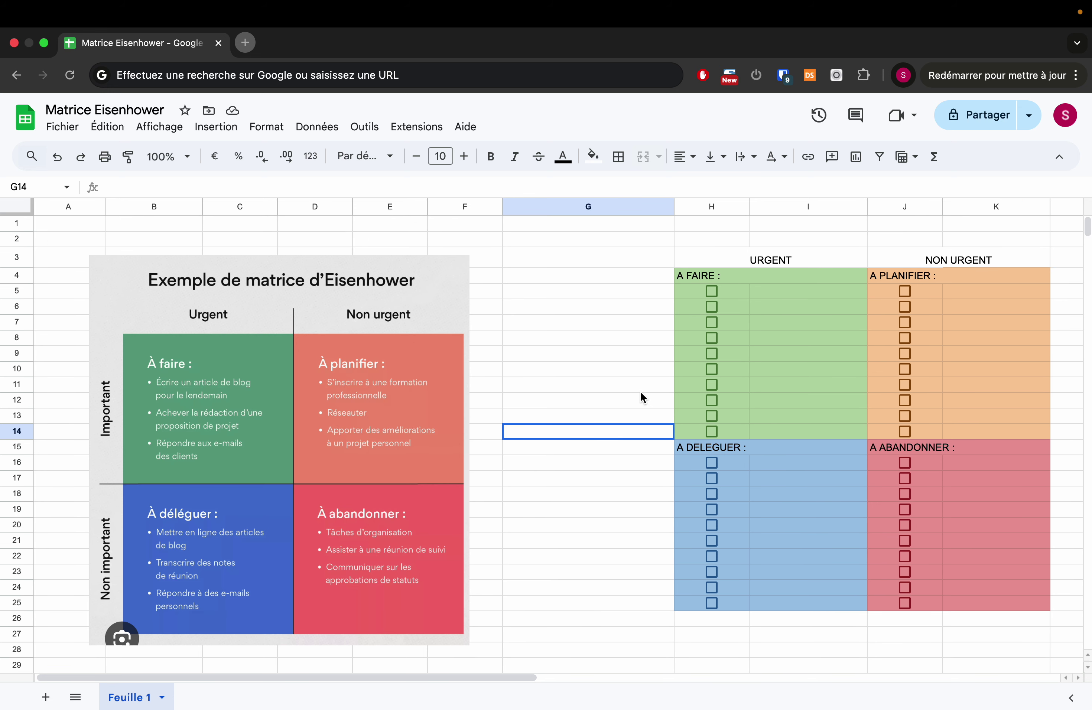
left_click_drag(640, 391, 615, 277)
left_click(643, 157)
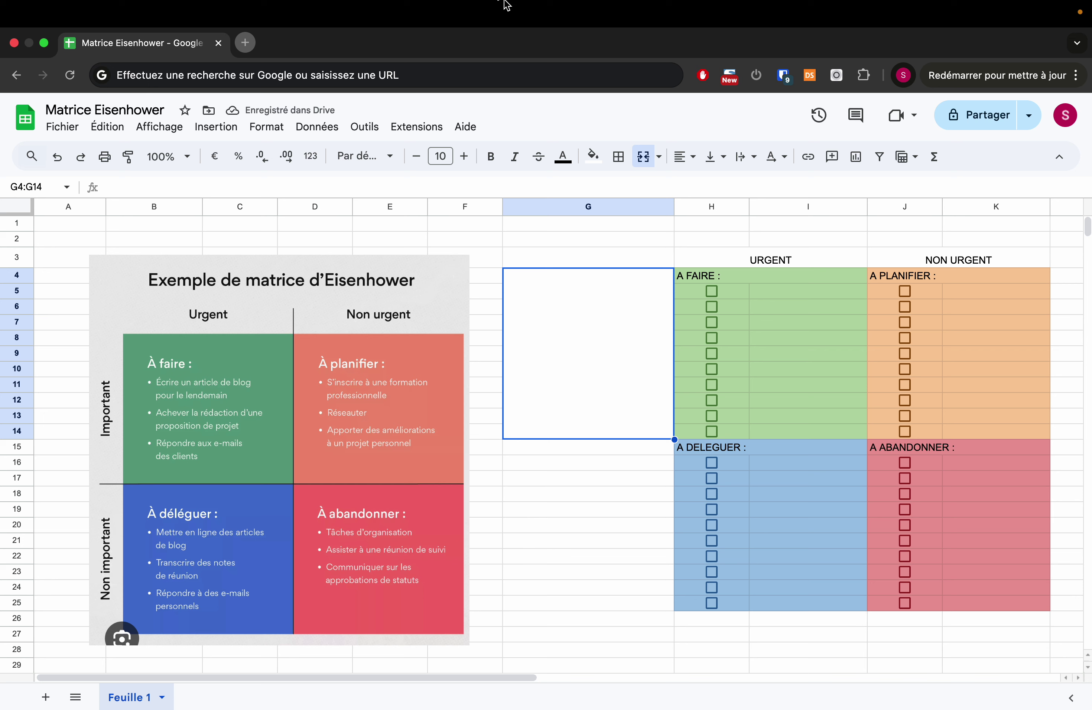
type("IMPORTANT")
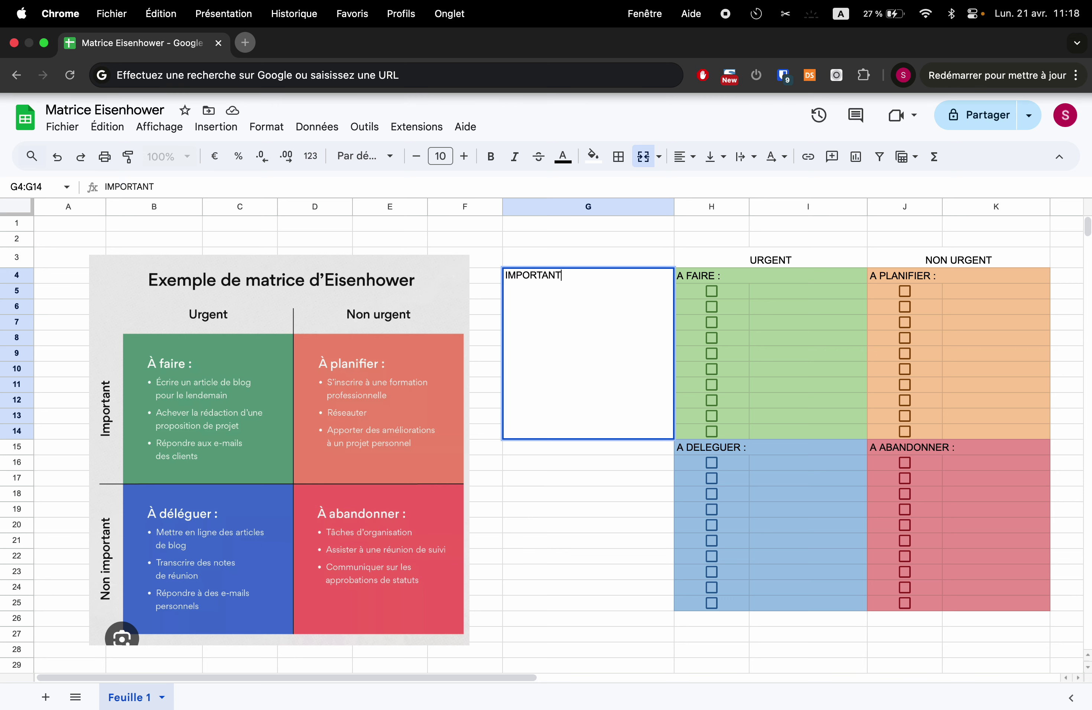
key("Return")
left_click(596, 474)
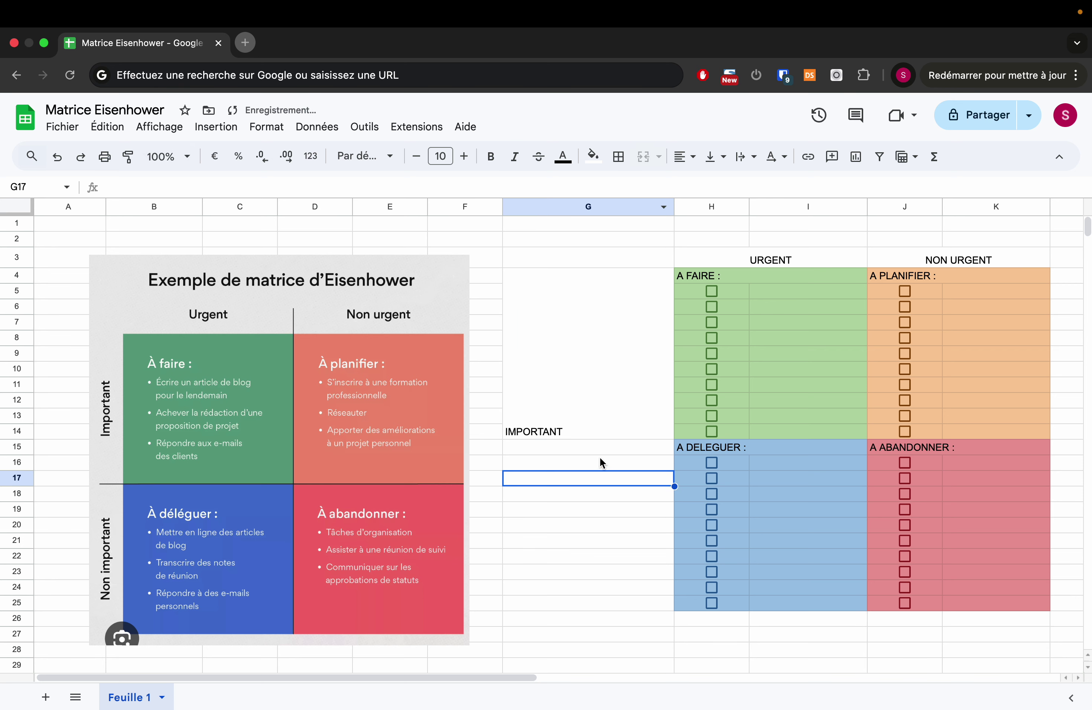
Step: Merge cells G15:G25 beside the two lower quadrants and enter "NON IMPORTANT" in the merged cell
left_click_drag(598, 447, 609, 607)
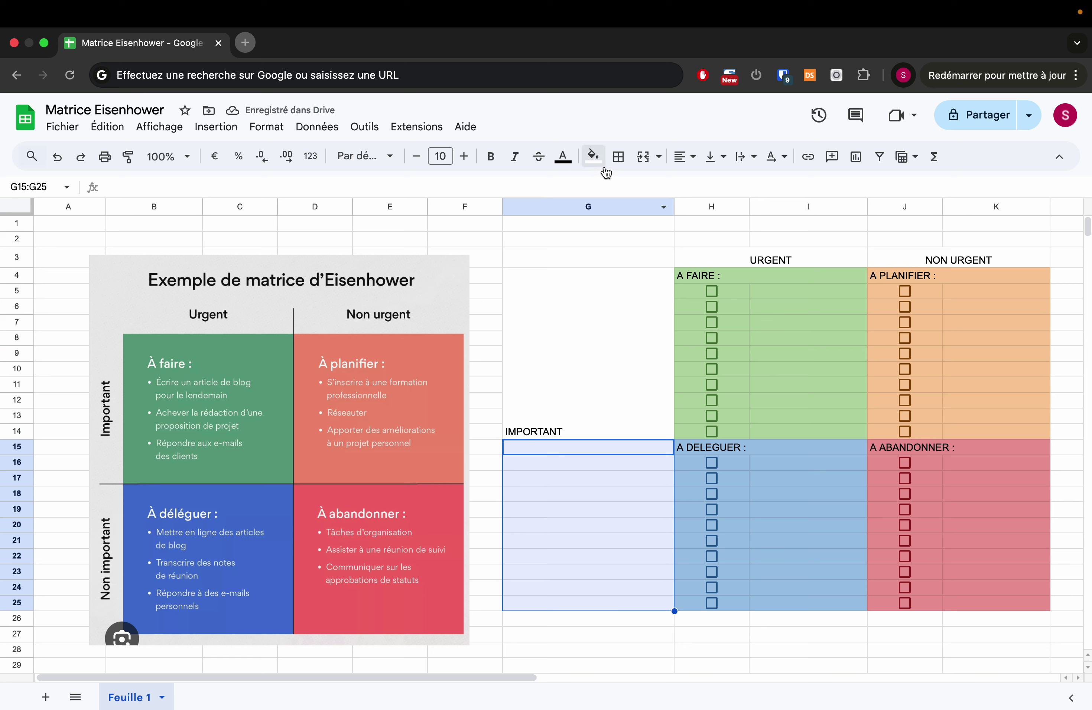
left_click(643, 157)
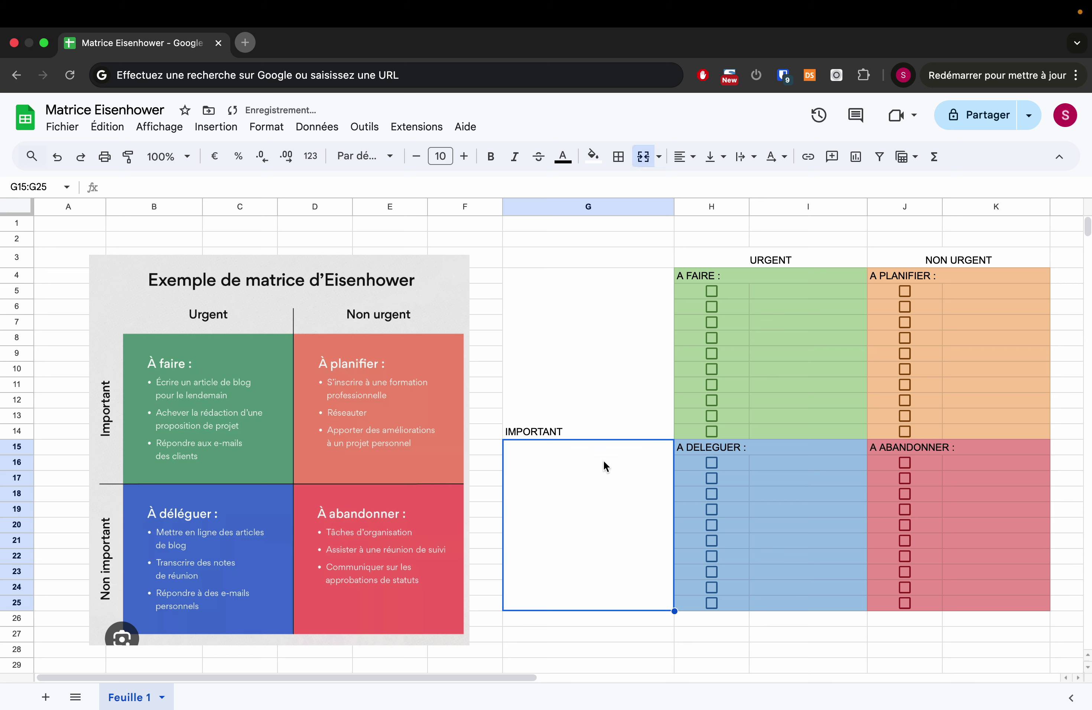
type("NON I")
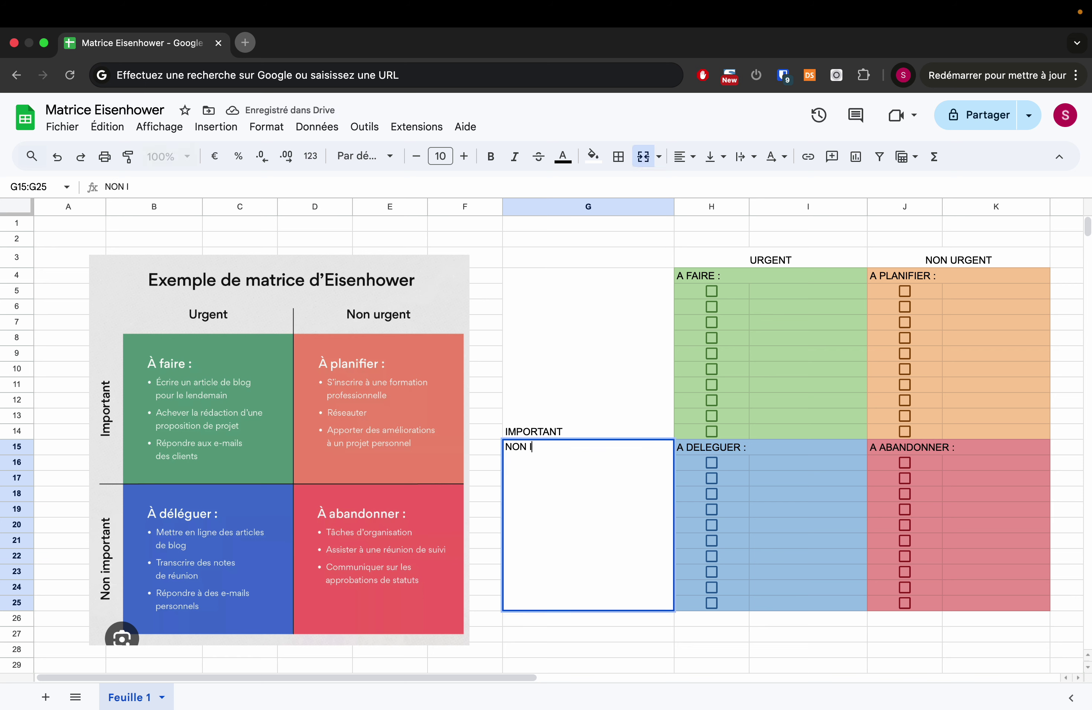
type("MPORTANT")
key("Return")
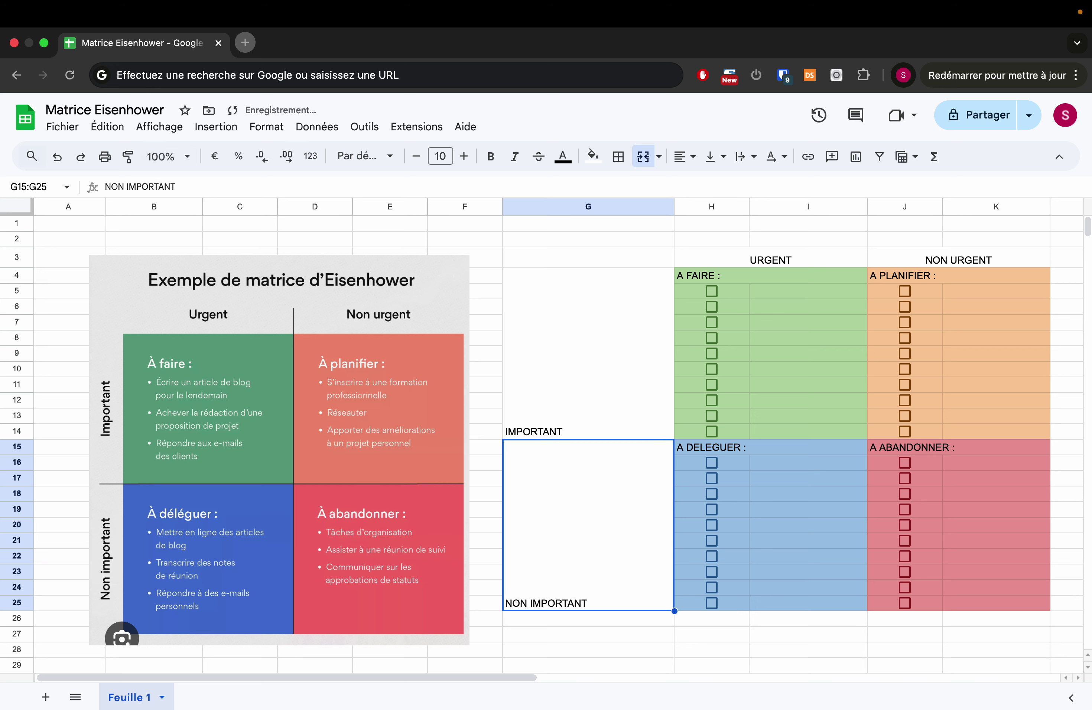
Step: Try the stacked vertical and the -90° text rotation on the IMPORTANT cell, G4:G14
left_click(586, 325)
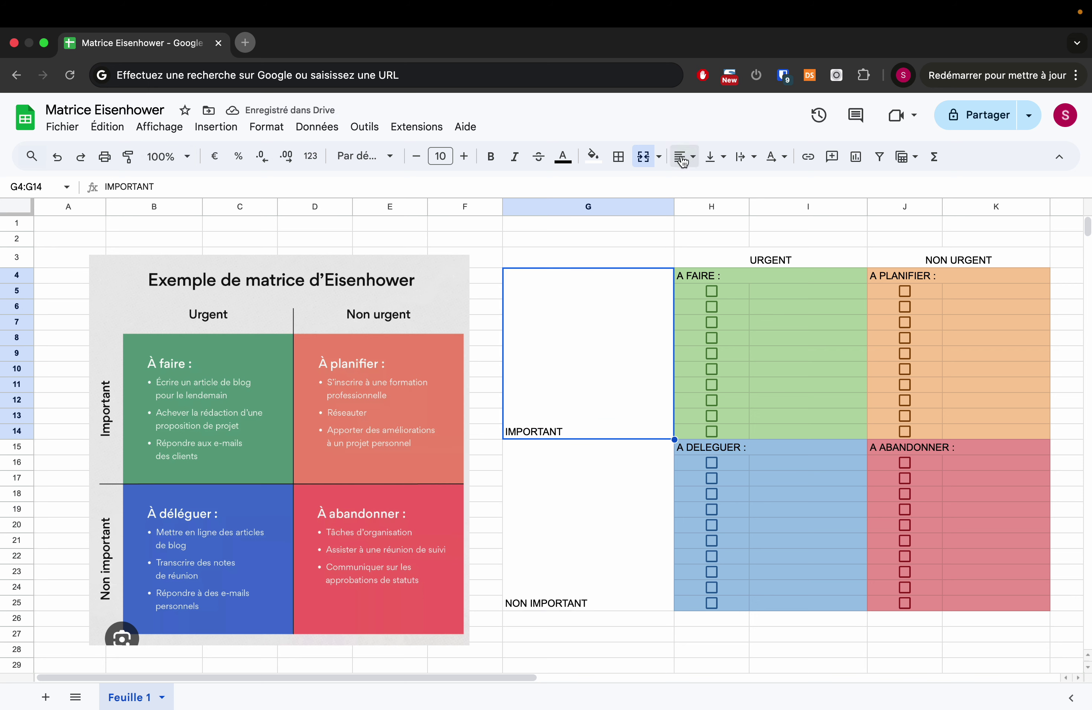
left_click(732, 162)
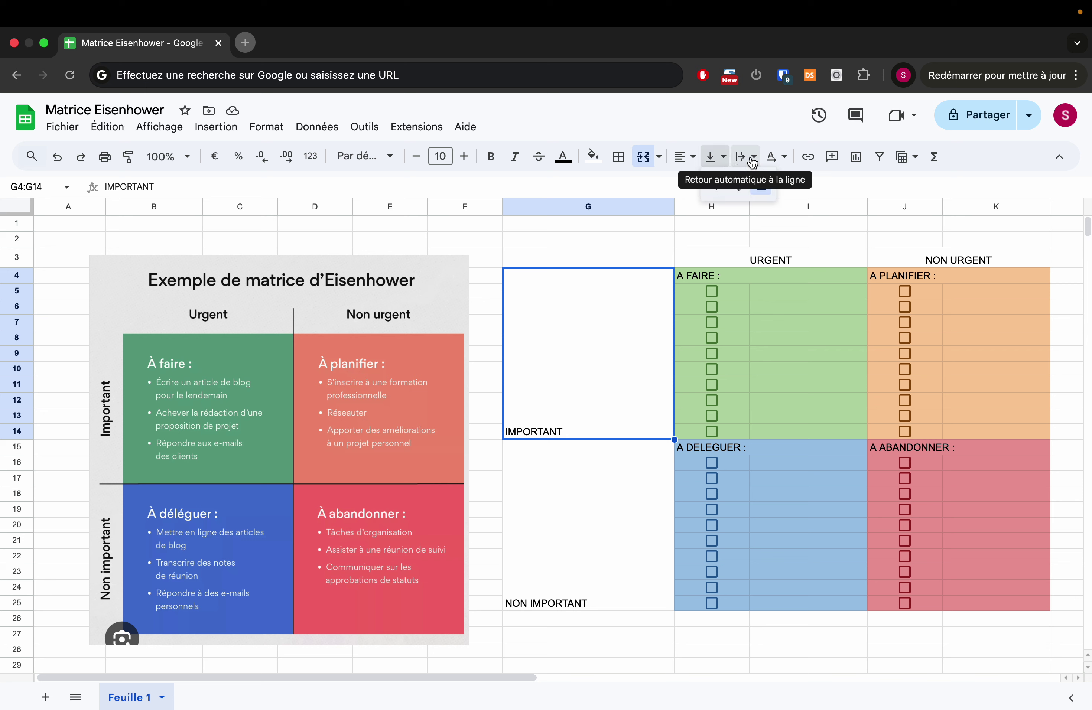
left_click(785, 160)
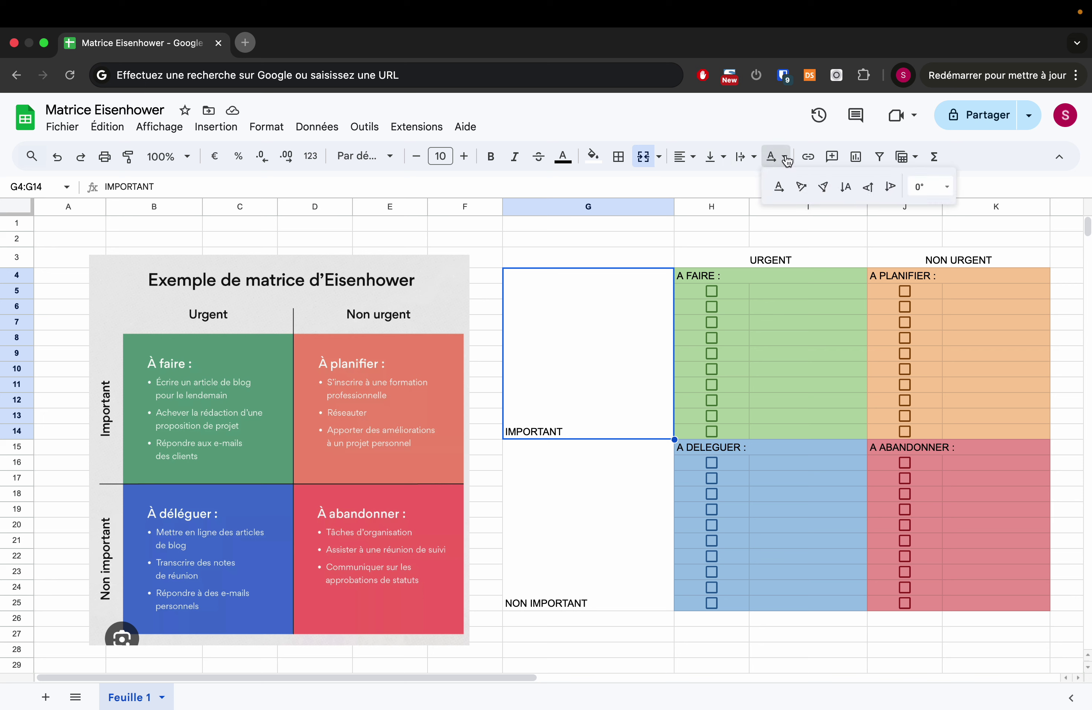
left_click(844, 185)
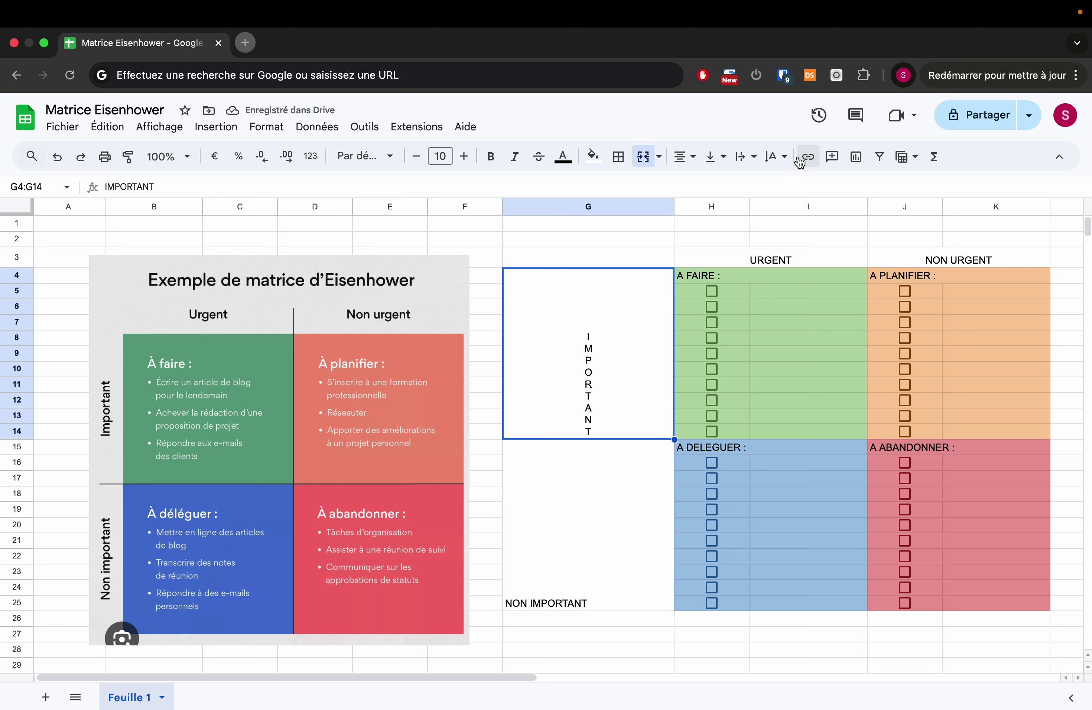
left_click(778, 157)
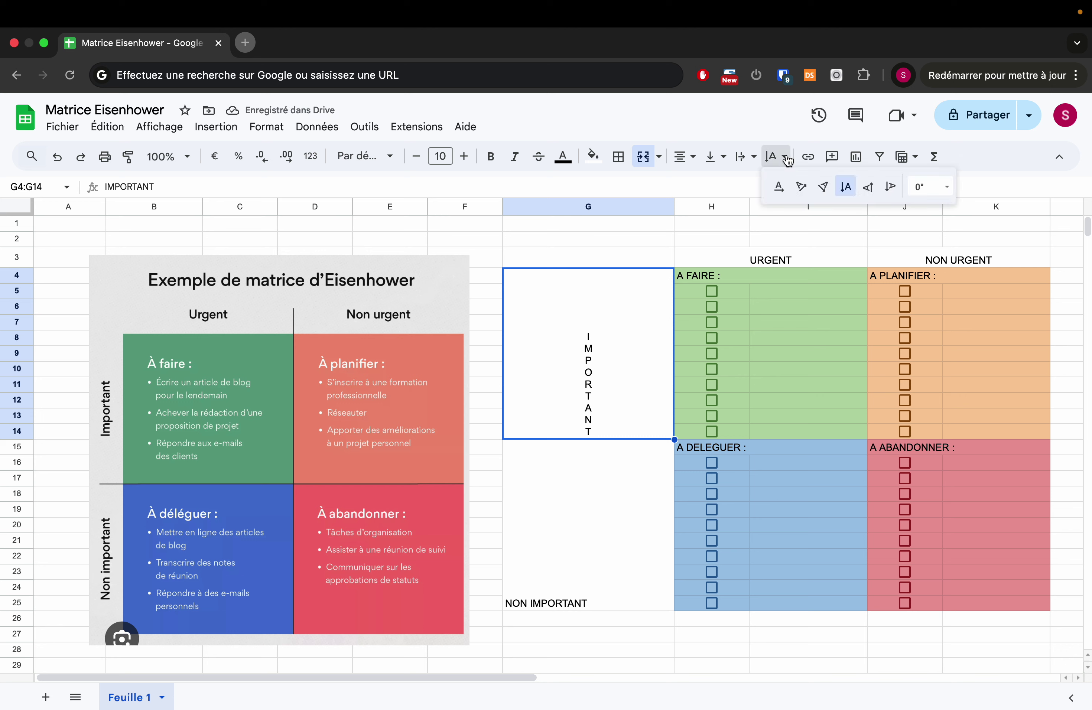
left_click(889, 187)
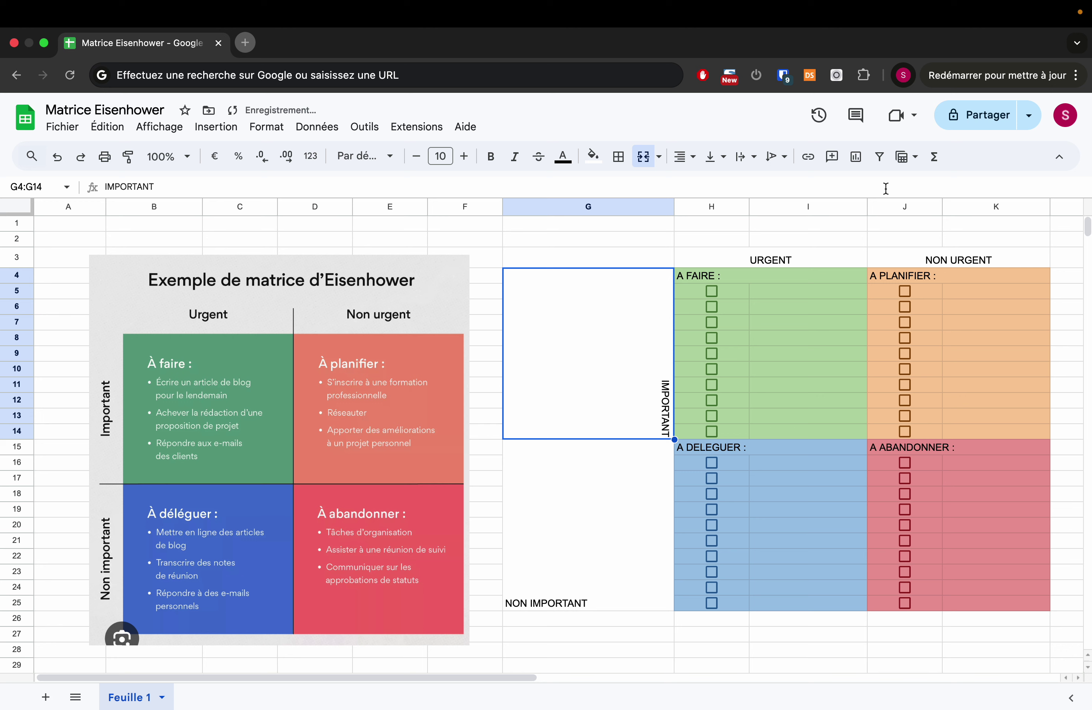
Step: Rotate the IMPORTANT text upward to 90° and copy that cell's formatting onto the NON IMPORTANT cell
left_click(791, 162)
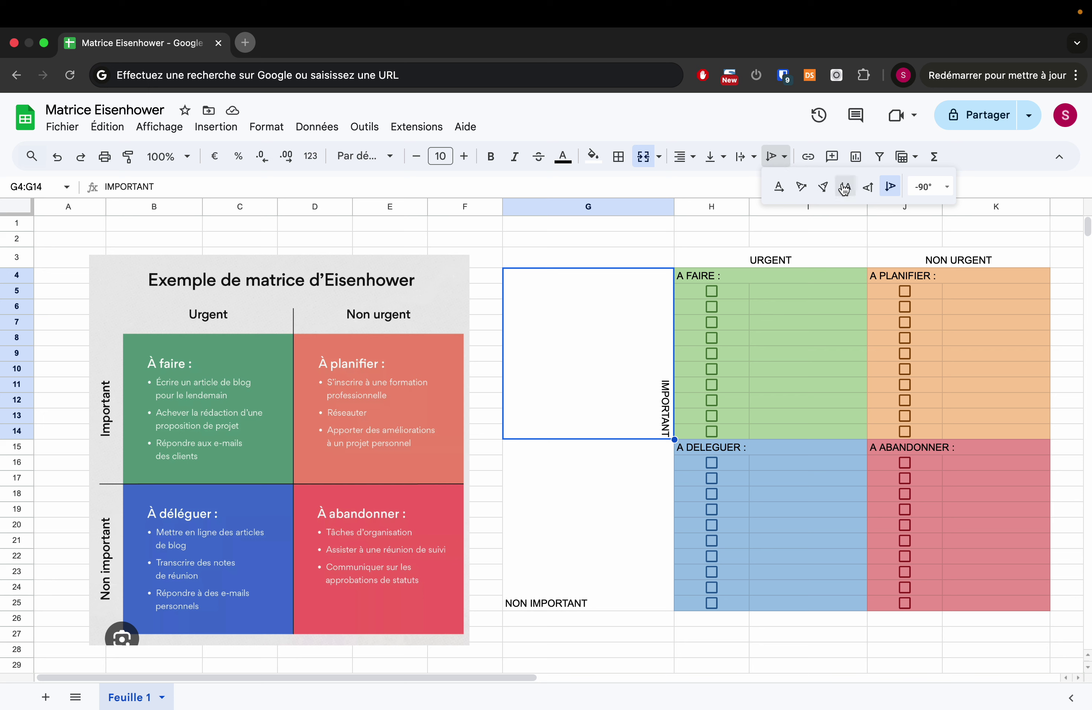
left_click(866, 187)
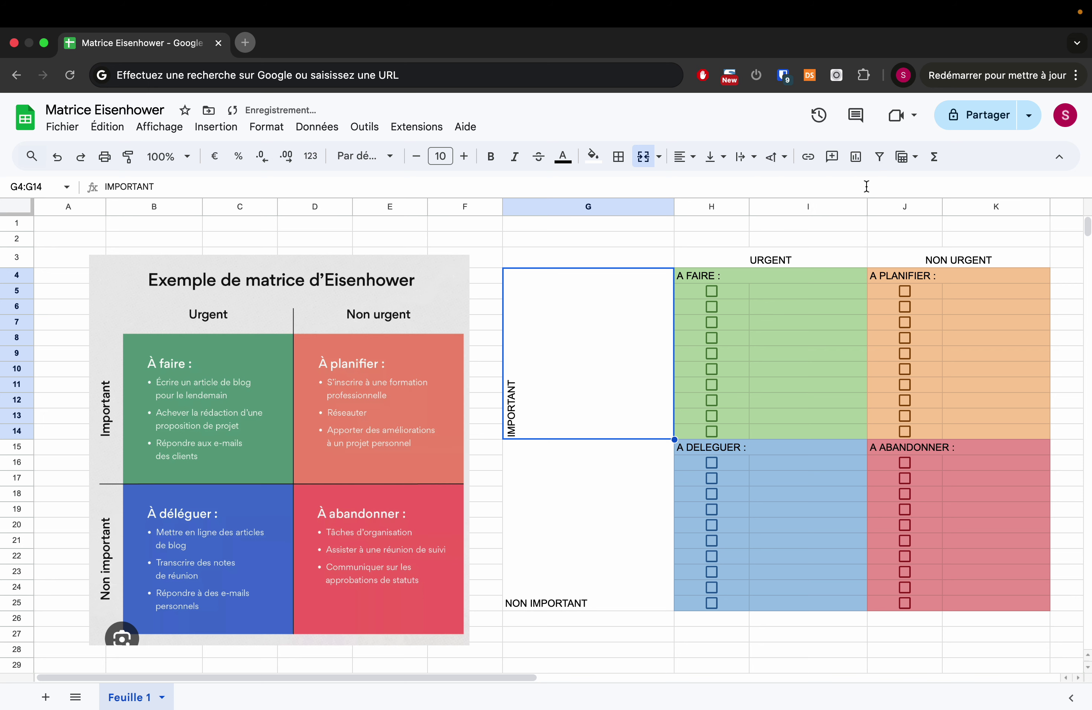
left_click(602, 538)
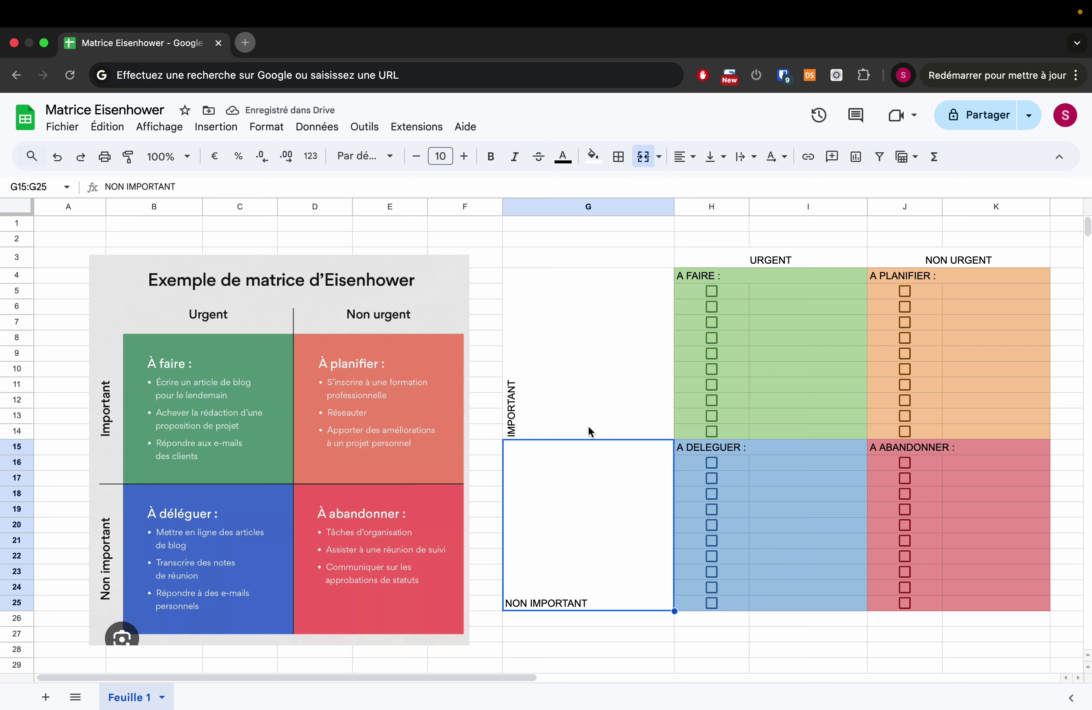
left_click(590, 431)
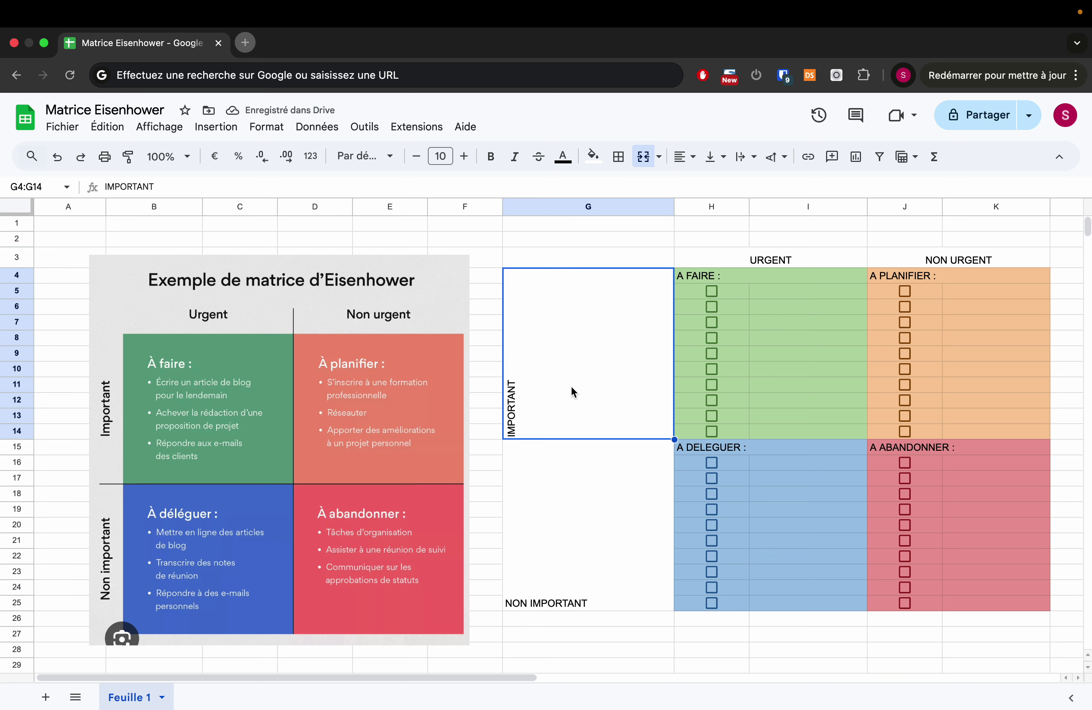
left_click(129, 158)
left_click(586, 535)
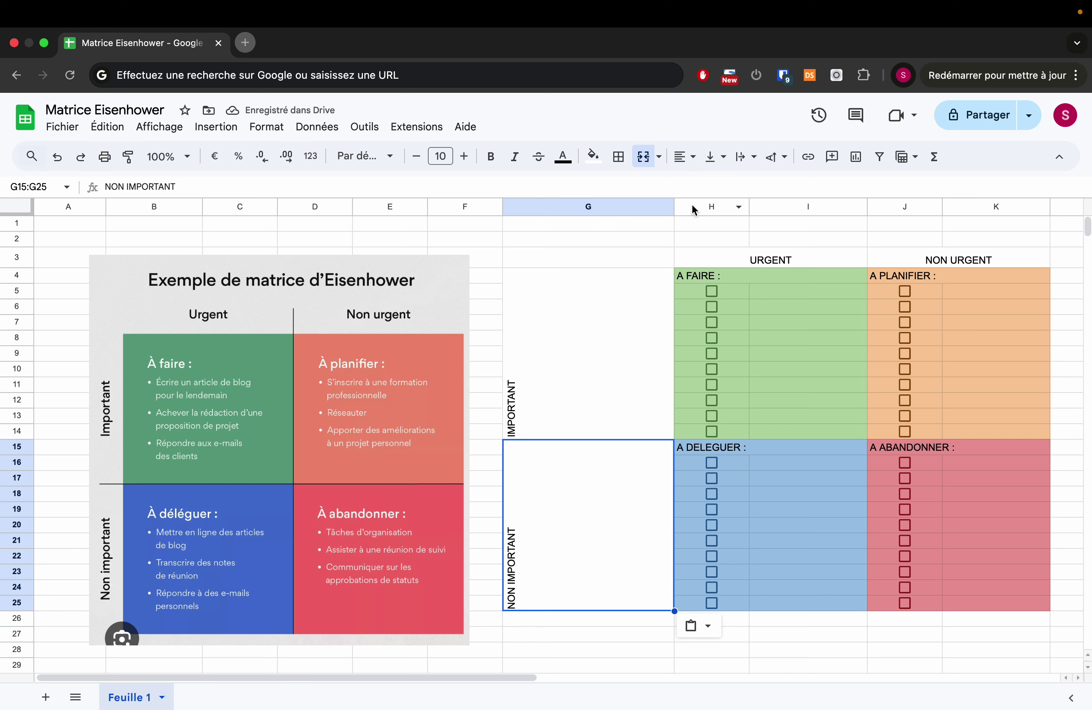
Step: Narrow column G to less than half its width and set the IMPORTANT and NON IMPORTANT labels to bold, size 20
left_click_drag(674, 205, 569, 206)
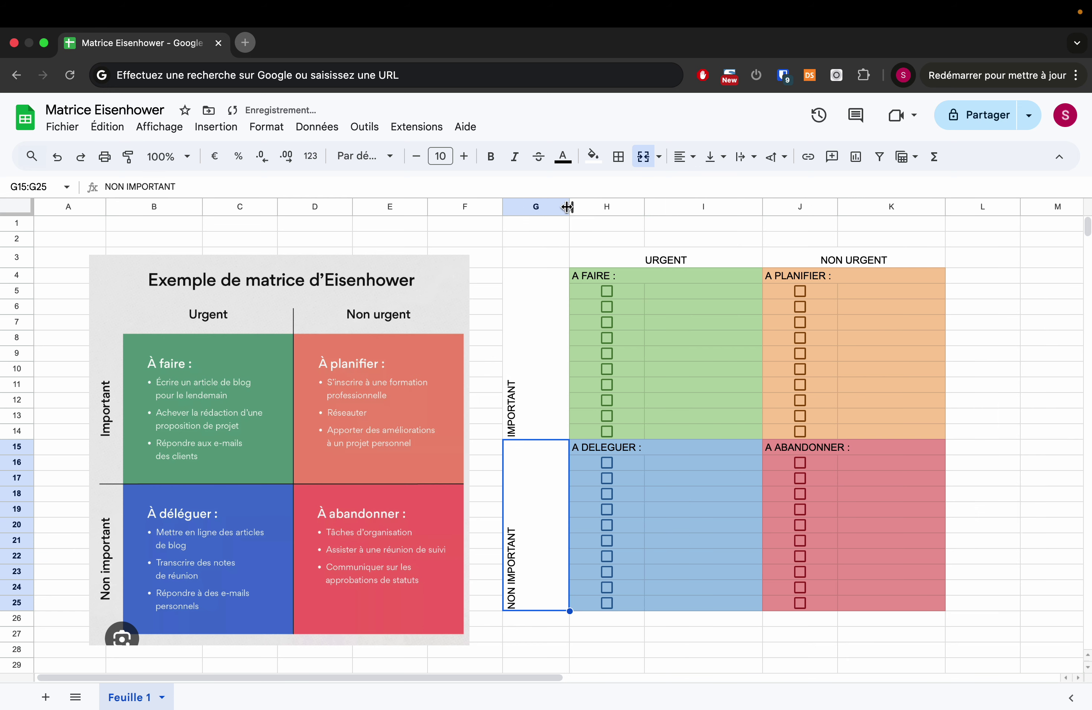
left_click(534, 364)
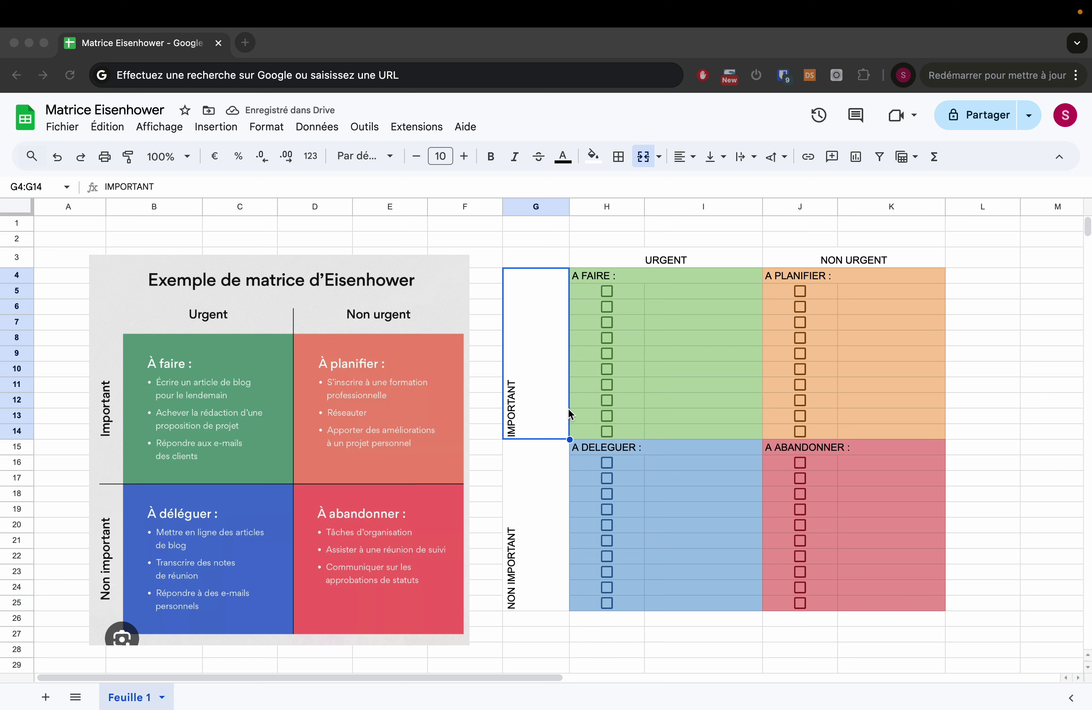
left_click_drag(541, 382, 542, 539)
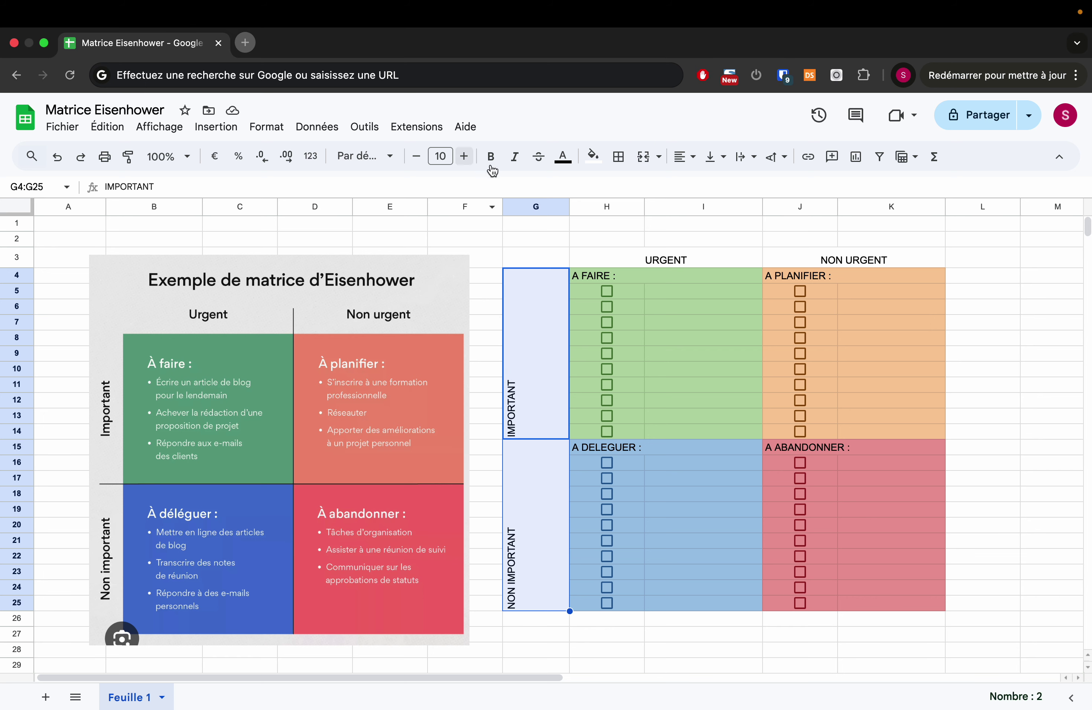
left_click(463, 156)
left_click(463, 157)
left_click(463, 156)
left_click(464, 157)
left_click(464, 156)
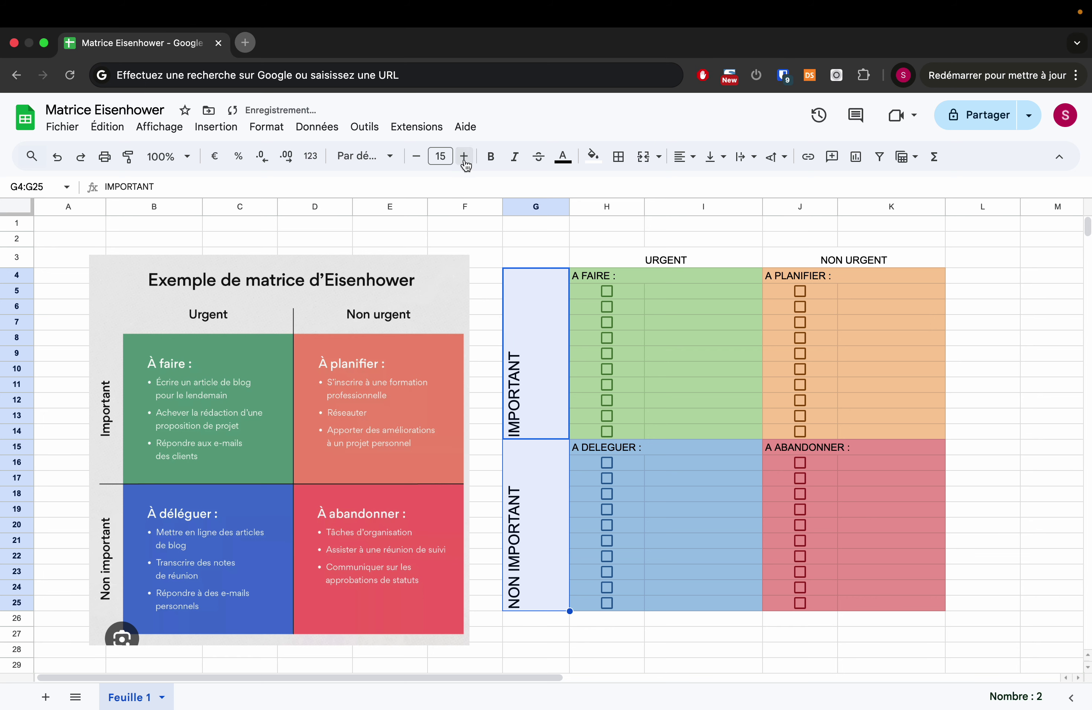
left_click(463, 157)
left_click(464, 157)
left_click(463, 156)
left_click(463, 156)
left_click(463, 156)
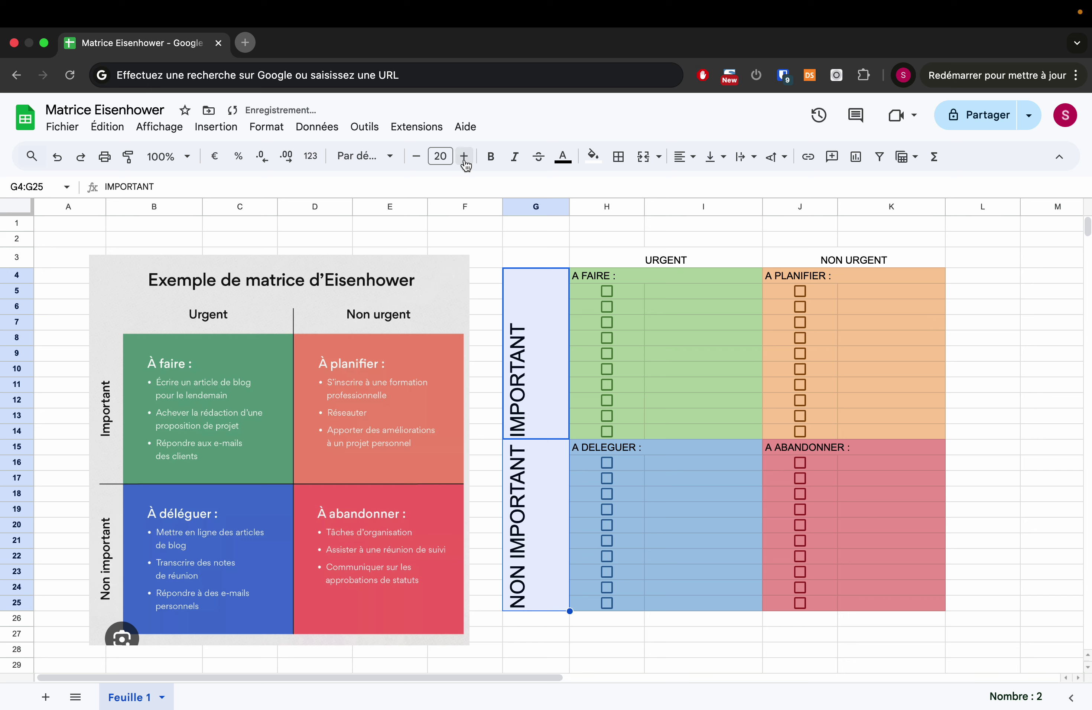
left_click(415, 156)
left_click(491, 157)
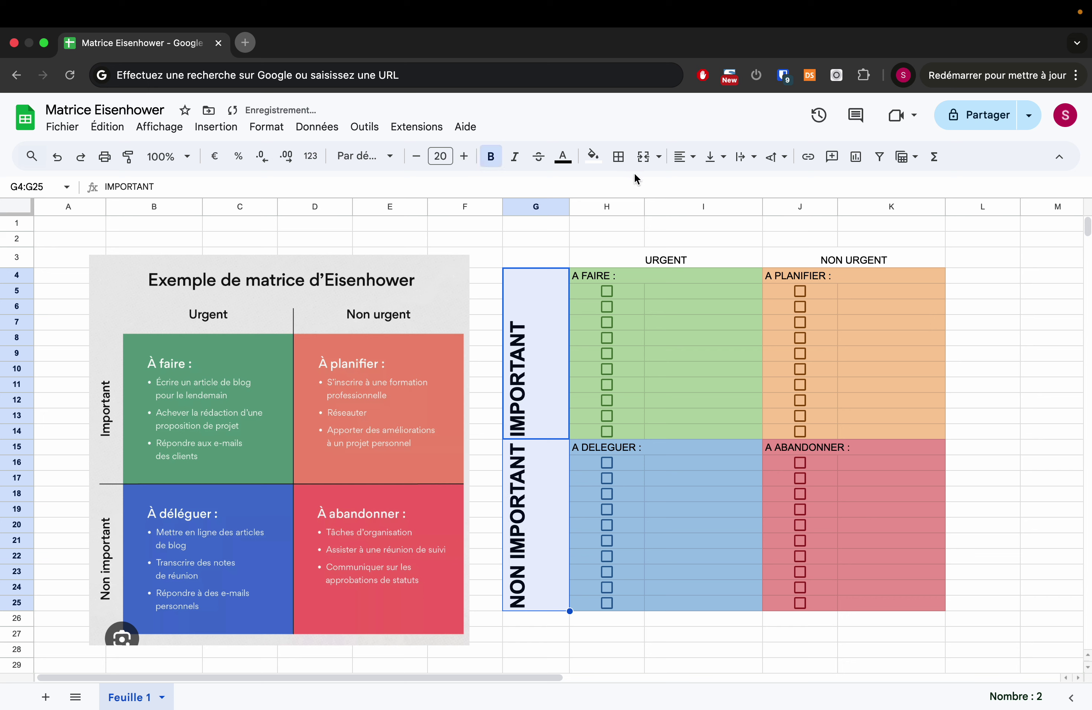
Step: Centre the IMPORTANT and NON IMPORTANT labels horizontally and vertically in their merged cells
left_click(684, 157)
left_click(706, 183)
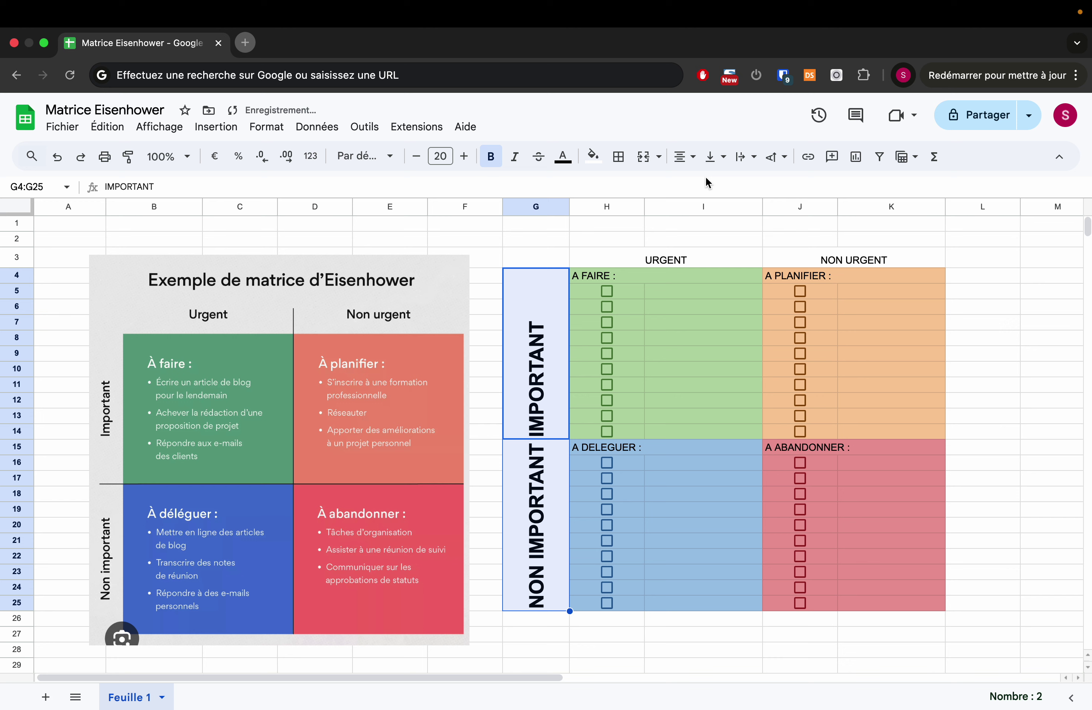
left_click(753, 158)
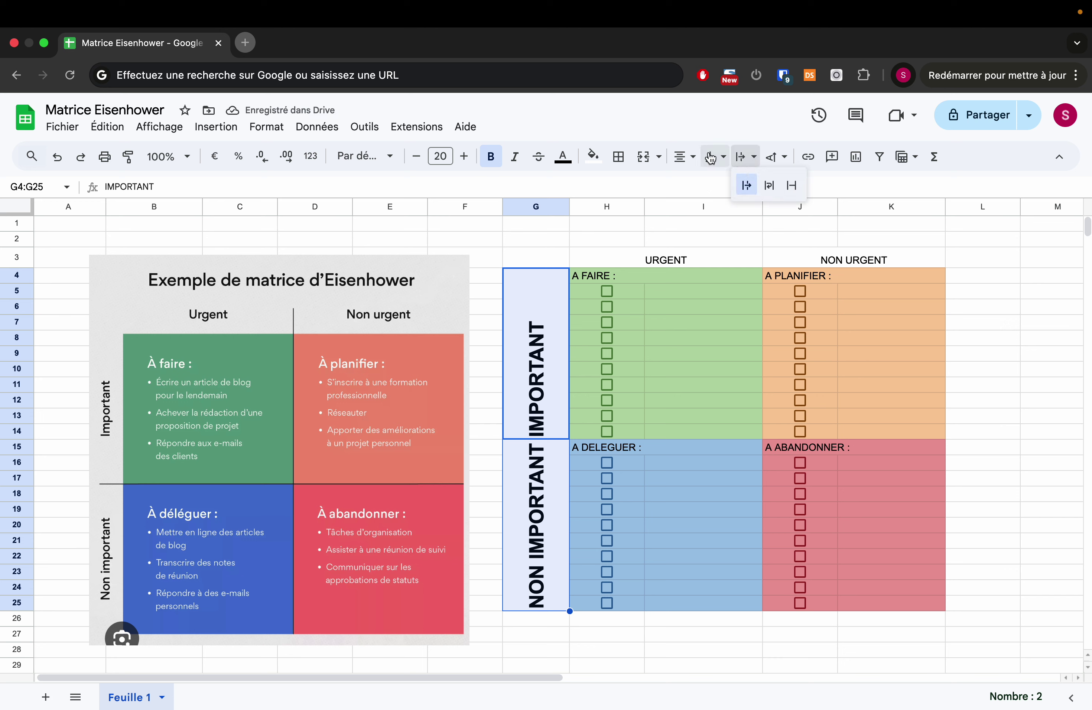
mouse_move(697, 160)
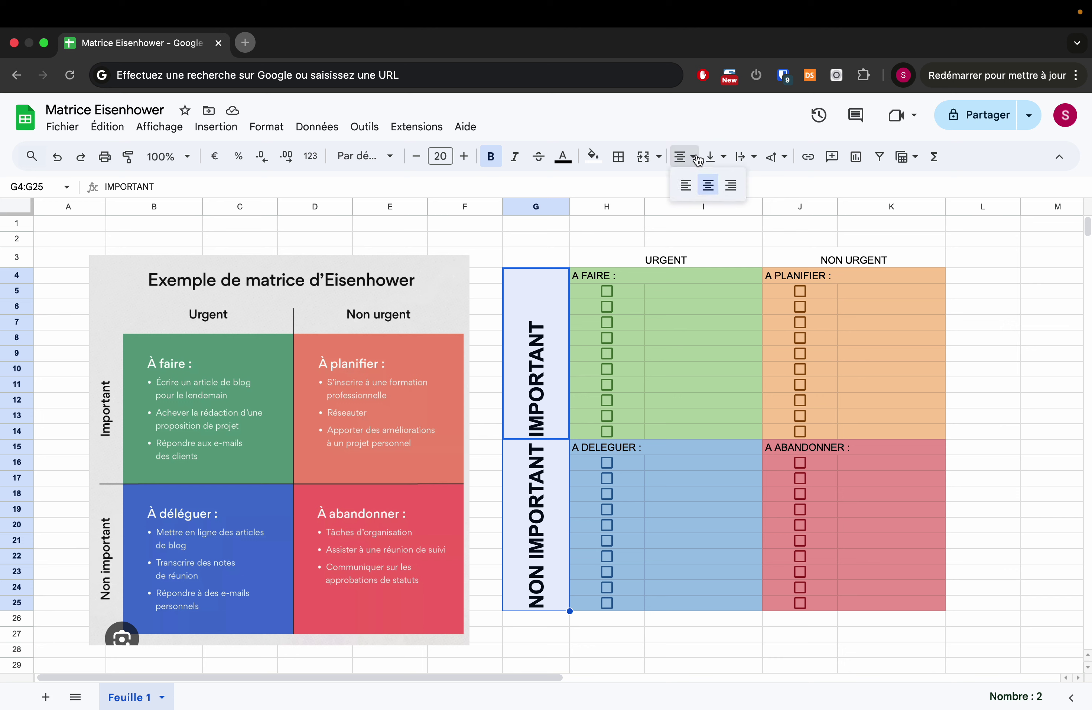
left_click(708, 186)
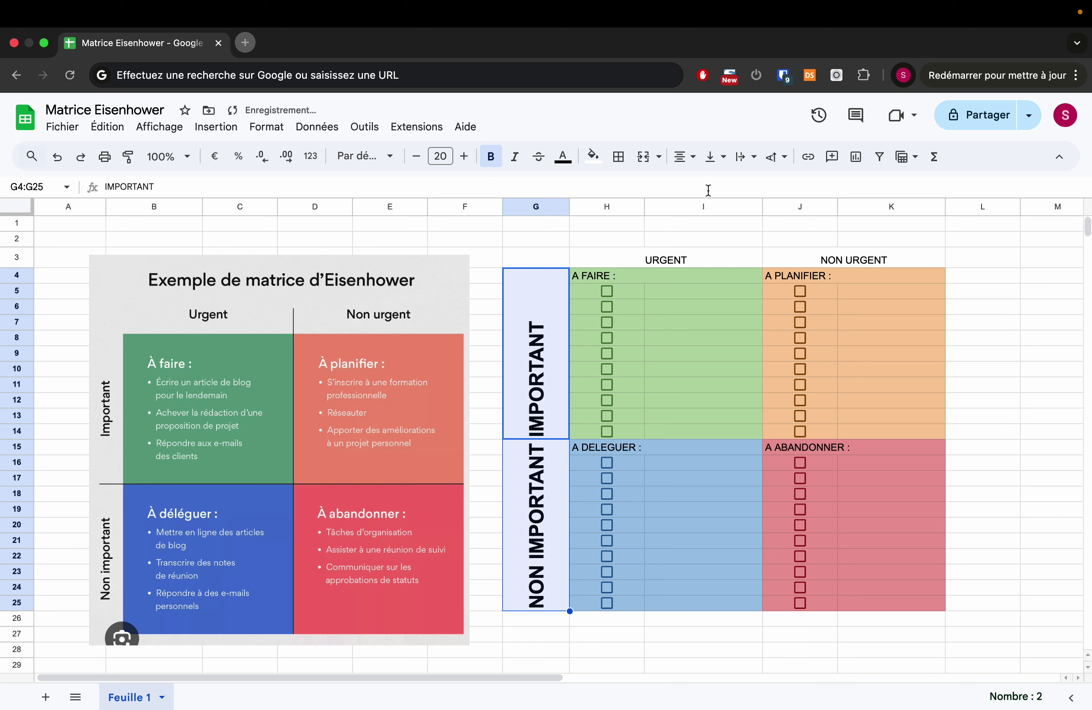
left_click(785, 158)
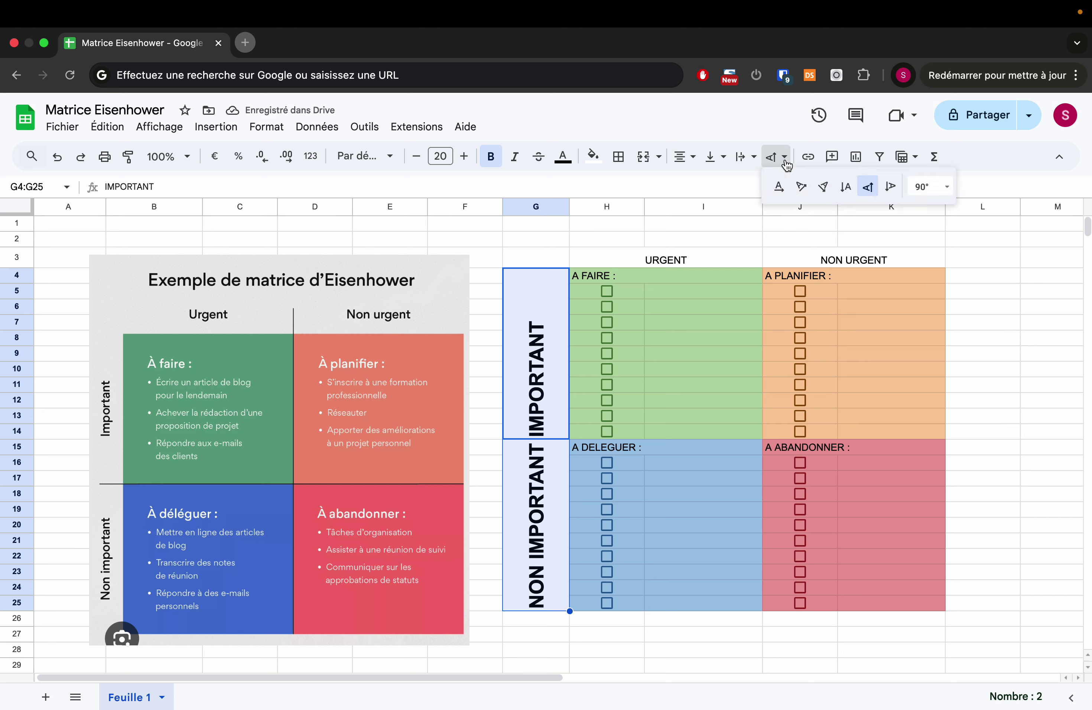
left_click(726, 164)
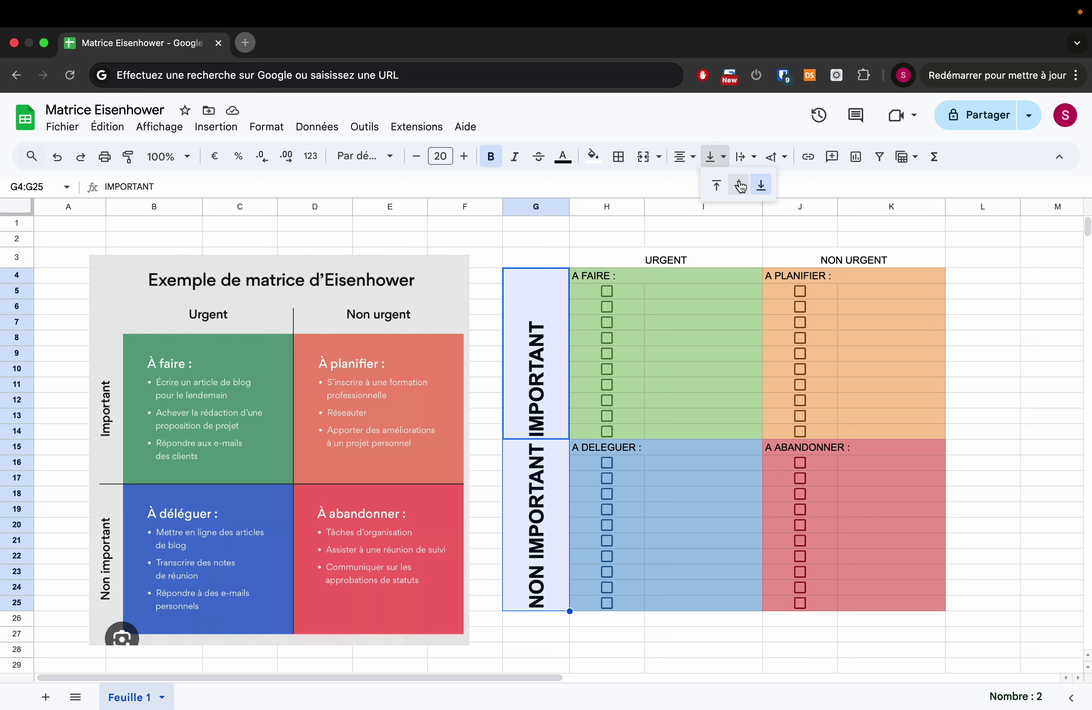
left_click(738, 185)
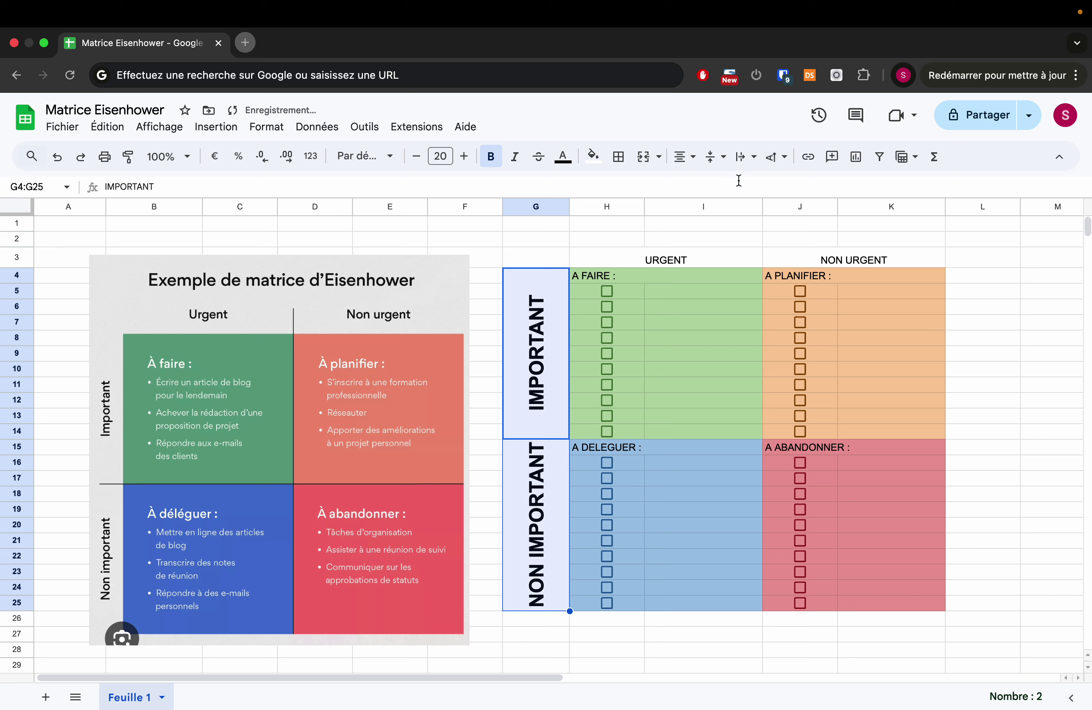
left_click(694, 371)
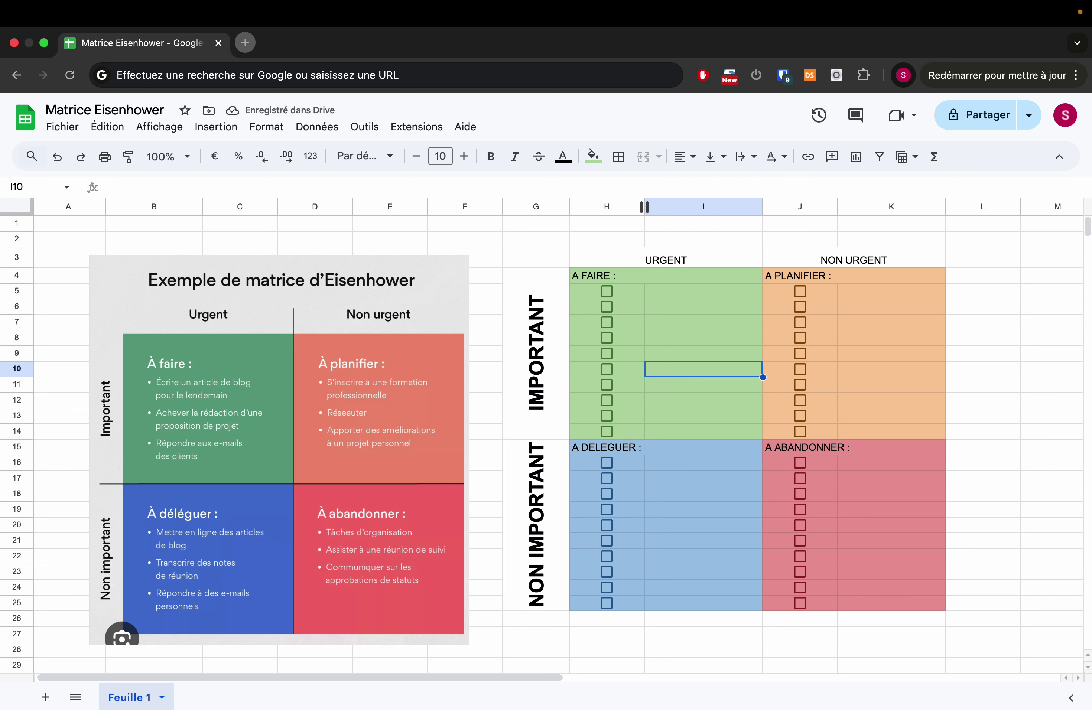
Step: Set the URGENT and NON URGENT headings in H3:K3 to bold, font size 20
left_click_drag(712, 261, 820, 255)
left_click(464, 158)
left_click(465, 158)
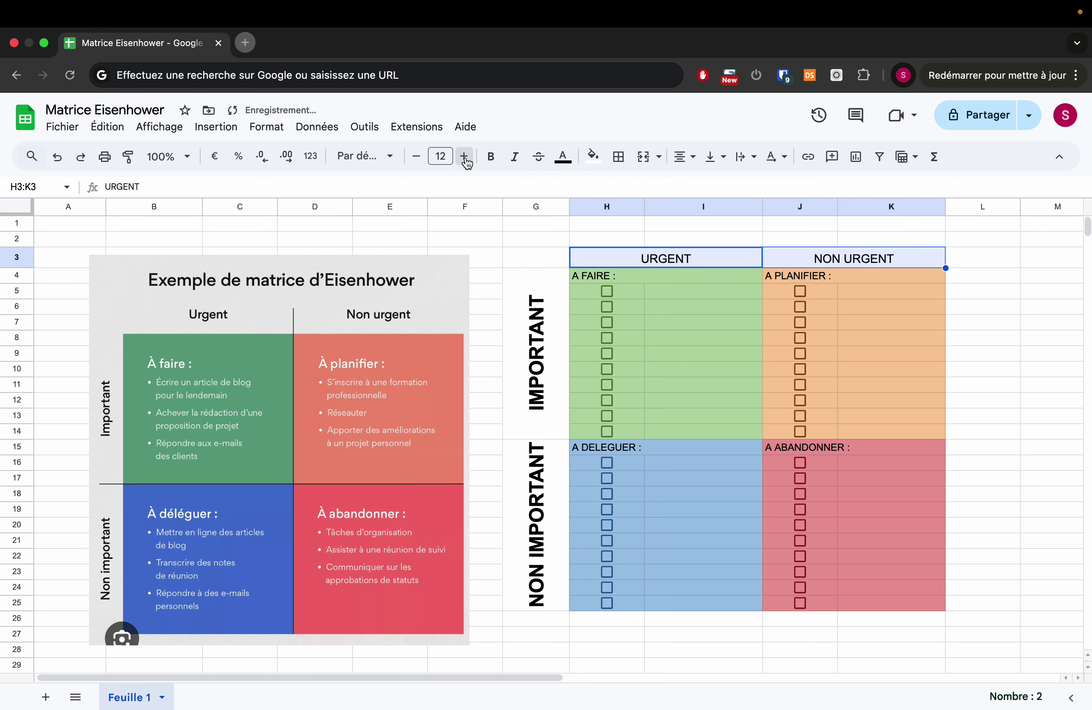
left_click(465, 158)
left_click(464, 158)
left_click(465, 158)
left_click(465, 158)
left_click(464, 158)
left_click(465, 157)
left_click(465, 158)
left_click(464, 158)
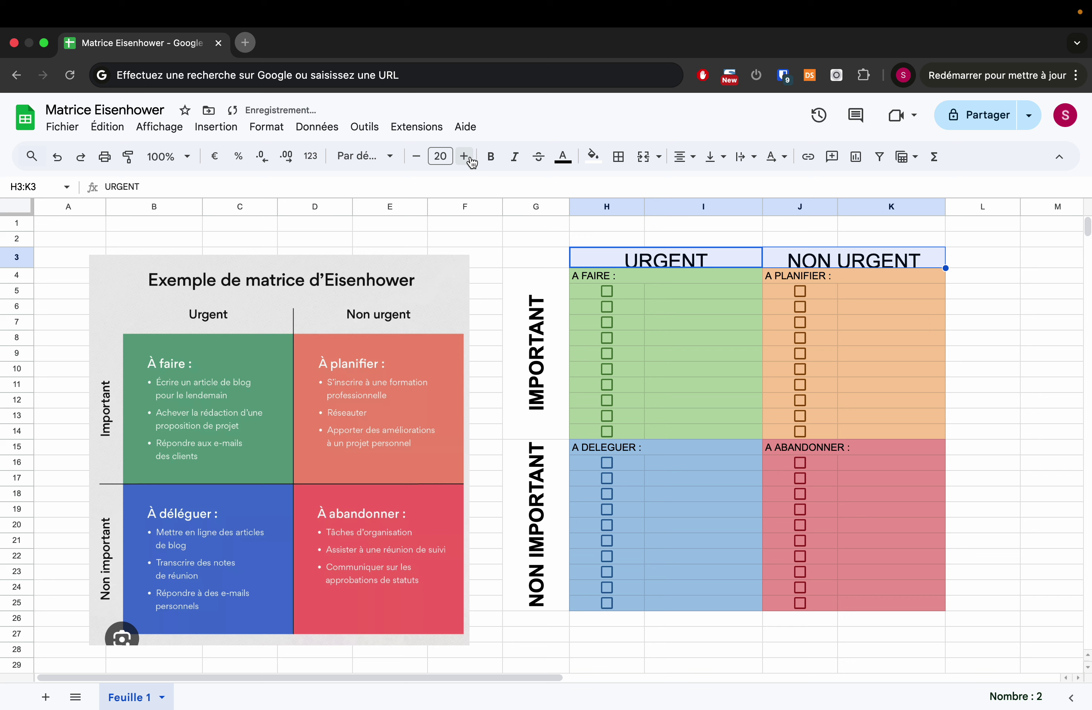
left_click(493, 158)
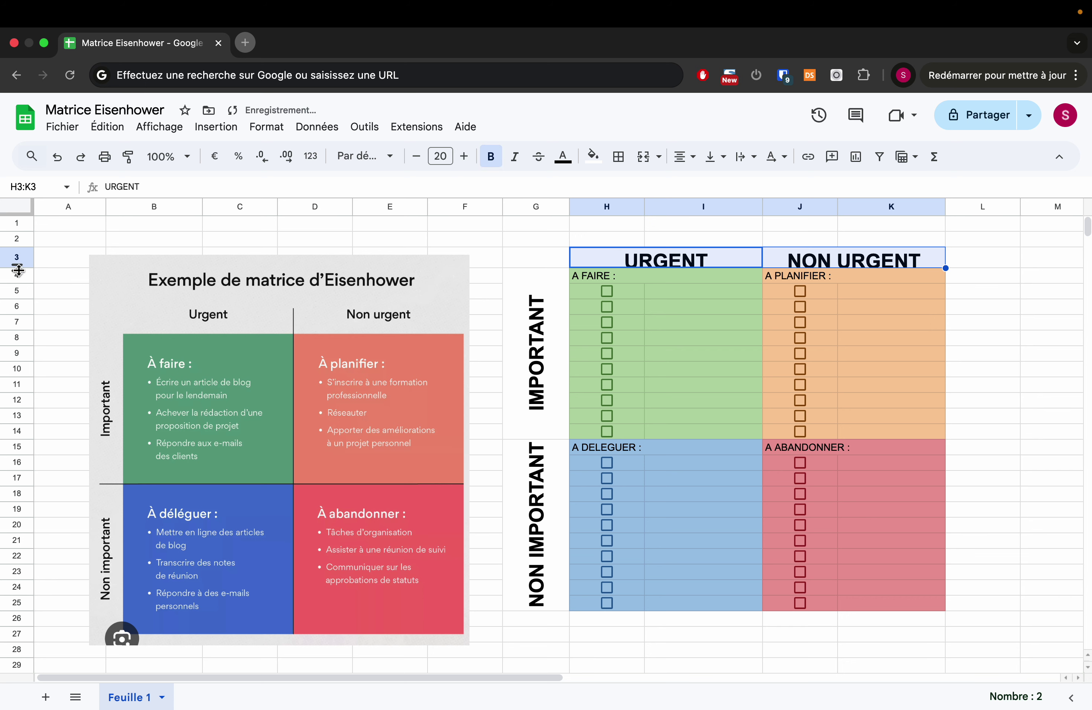
Step: Make row 3 more than twice as tall and centre the URGENT and NON URGENT headings vertically in it
left_click_drag(18, 271, 19, 301)
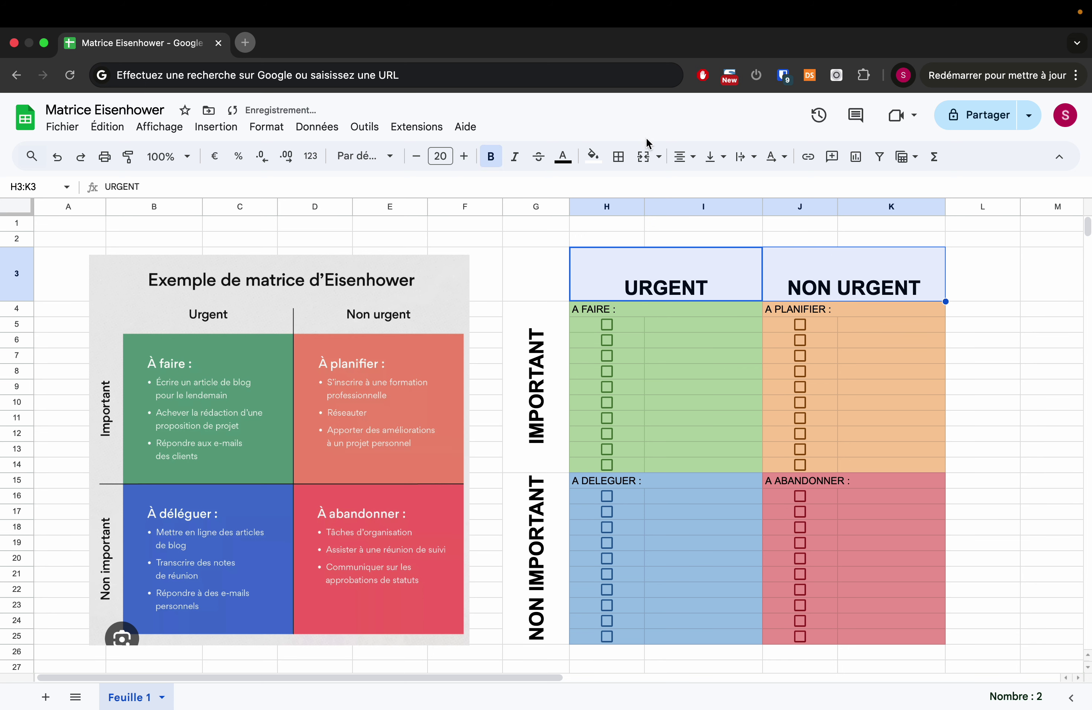
left_click(690, 159)
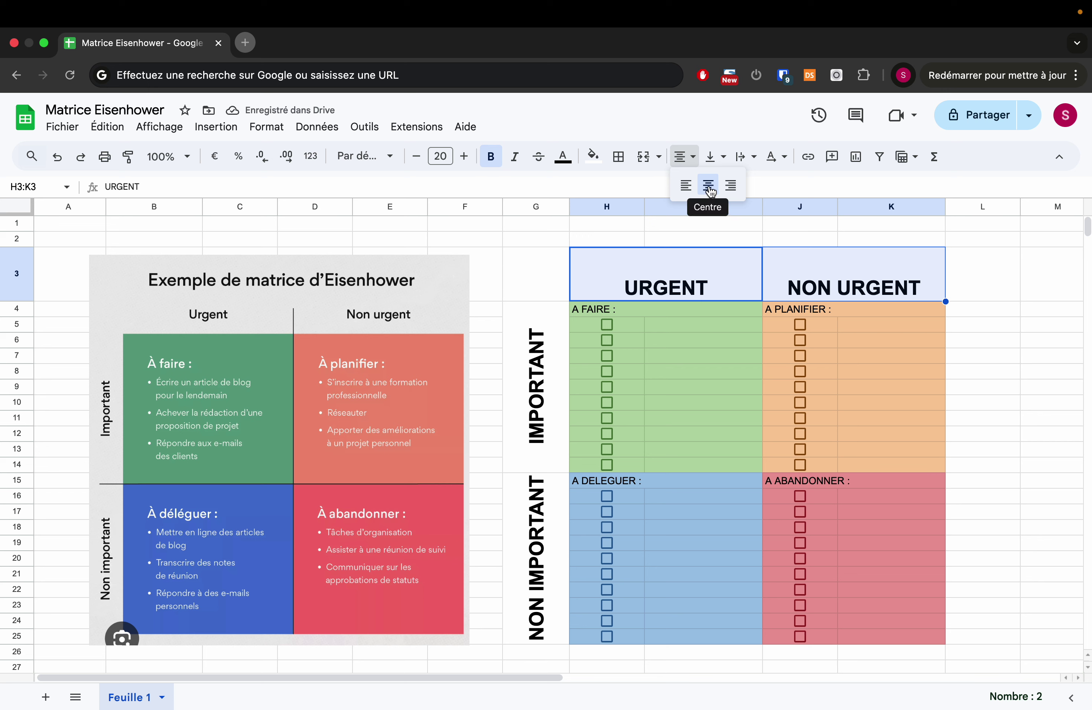
left_click(732, 129)
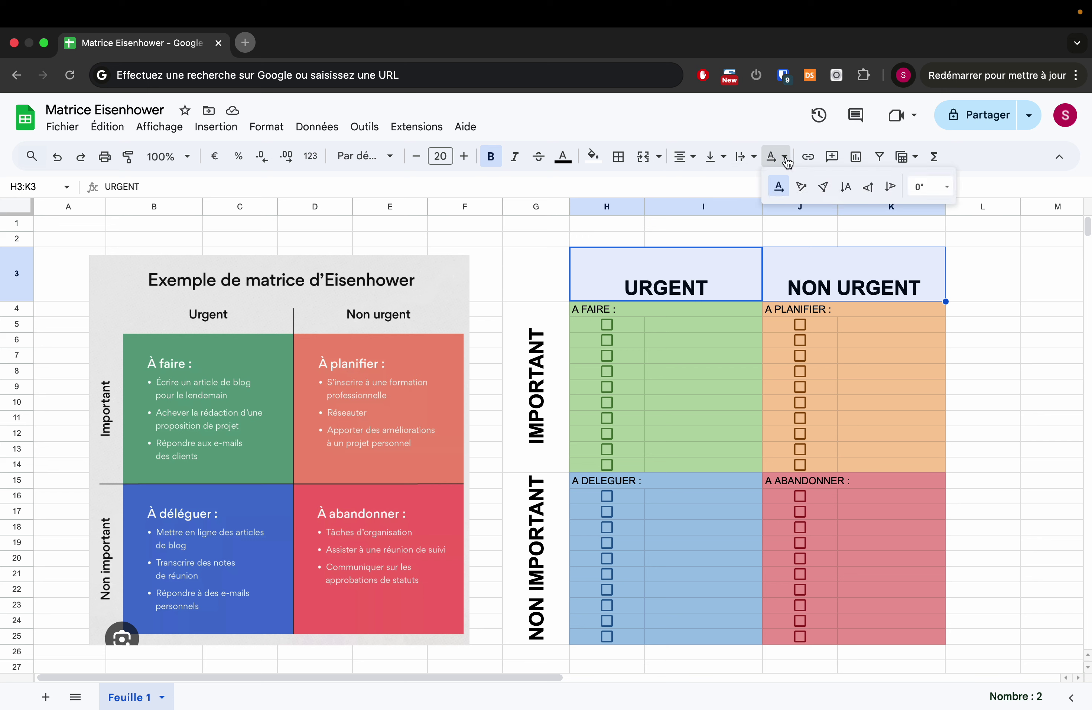
left_click(728, 162)
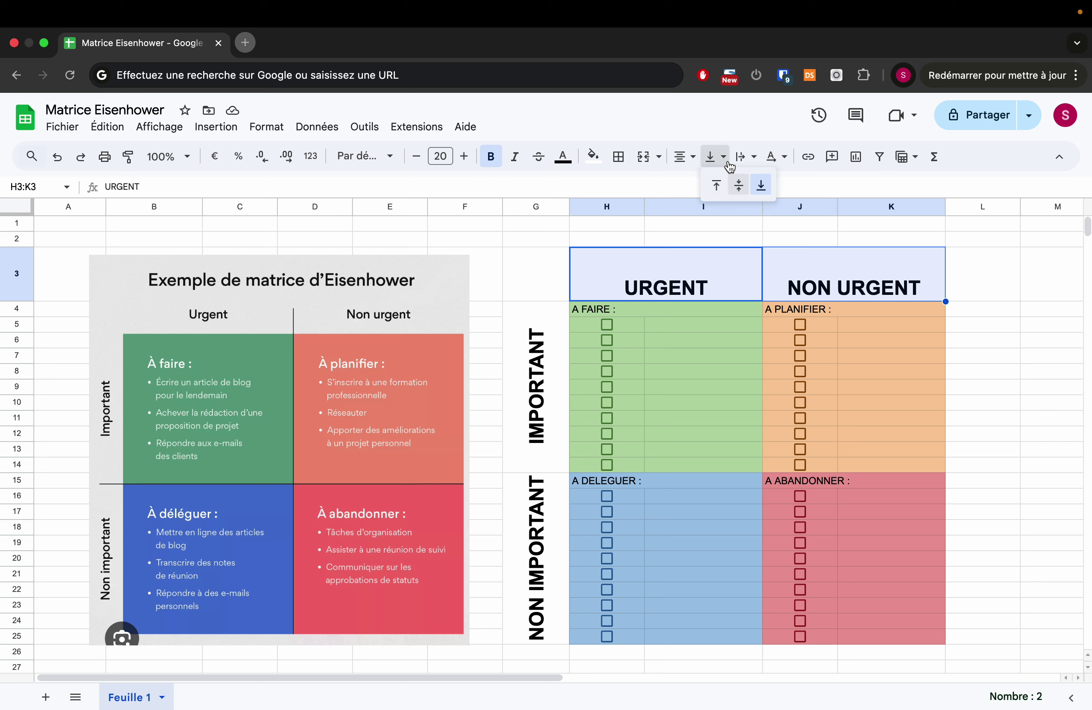
left_click(741, 190)
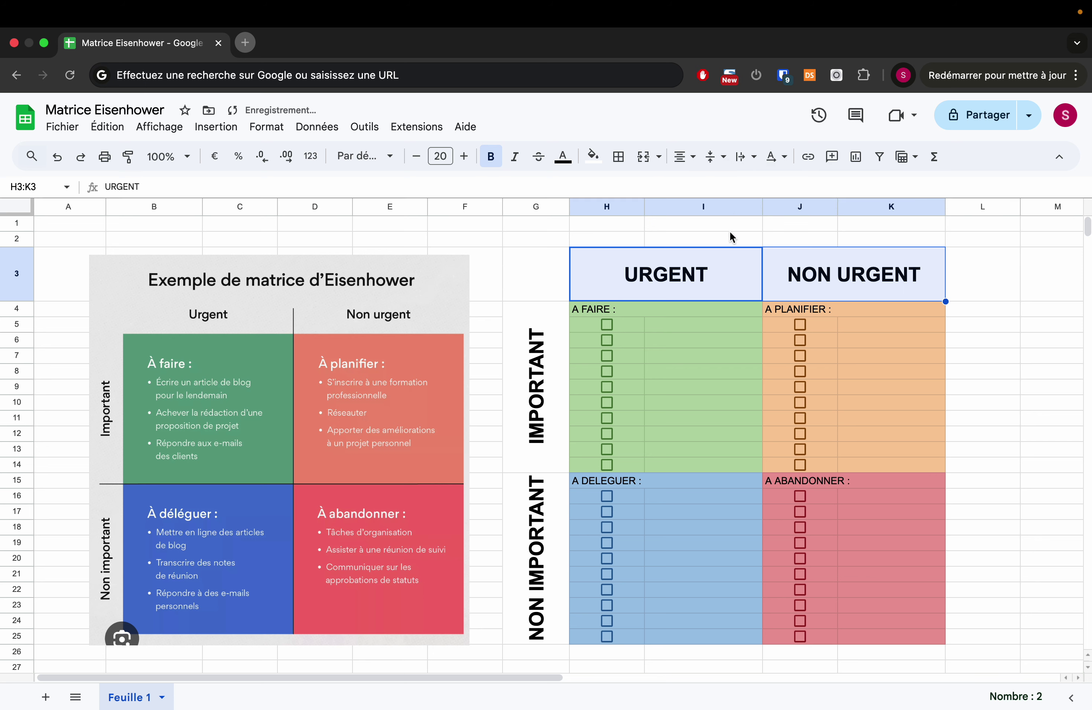
left_click(683, 408)
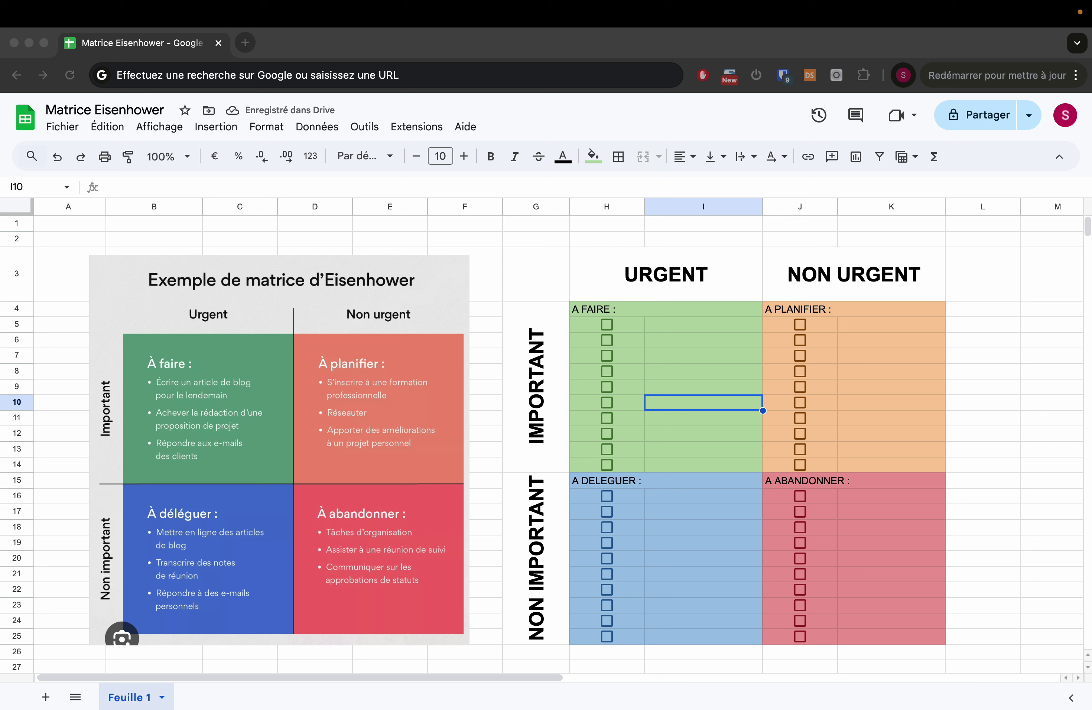
Step: Set the four quadrant titles (A FAIRE, A PLANIFIER, A DELEGUER, A ABANDONNER) to font size 14
left_click(643, 290)
left_click(636, 310)
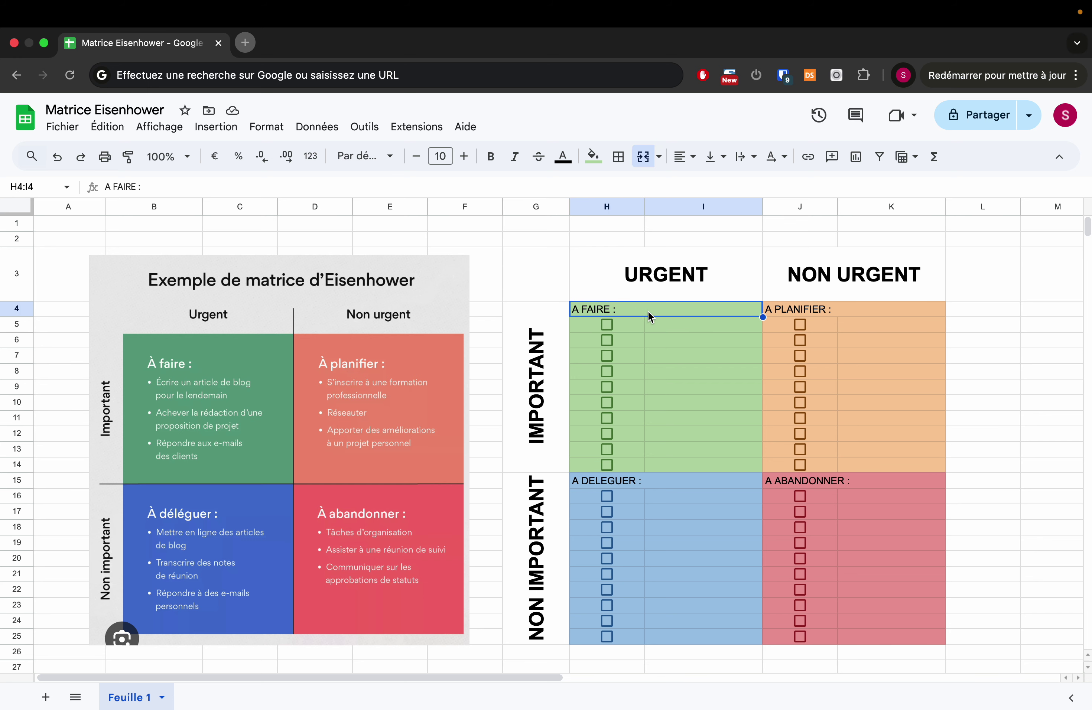
left_click(795, 316, "shift")
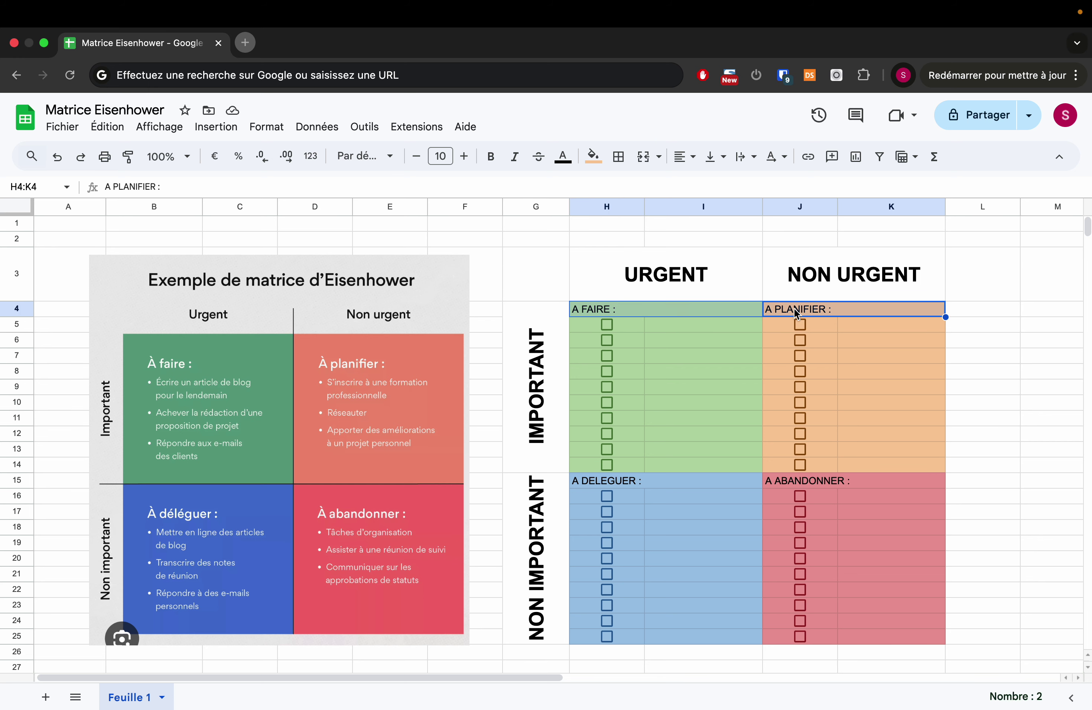
left_click(662, 480, "super")
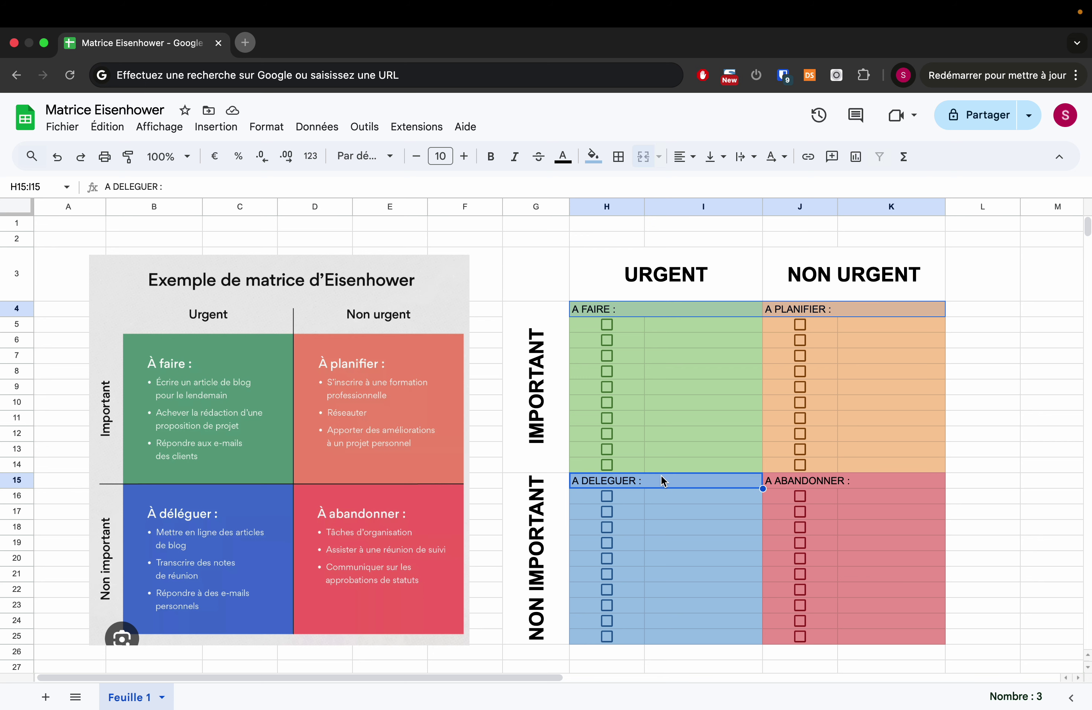
left_click(809, 484, "super")
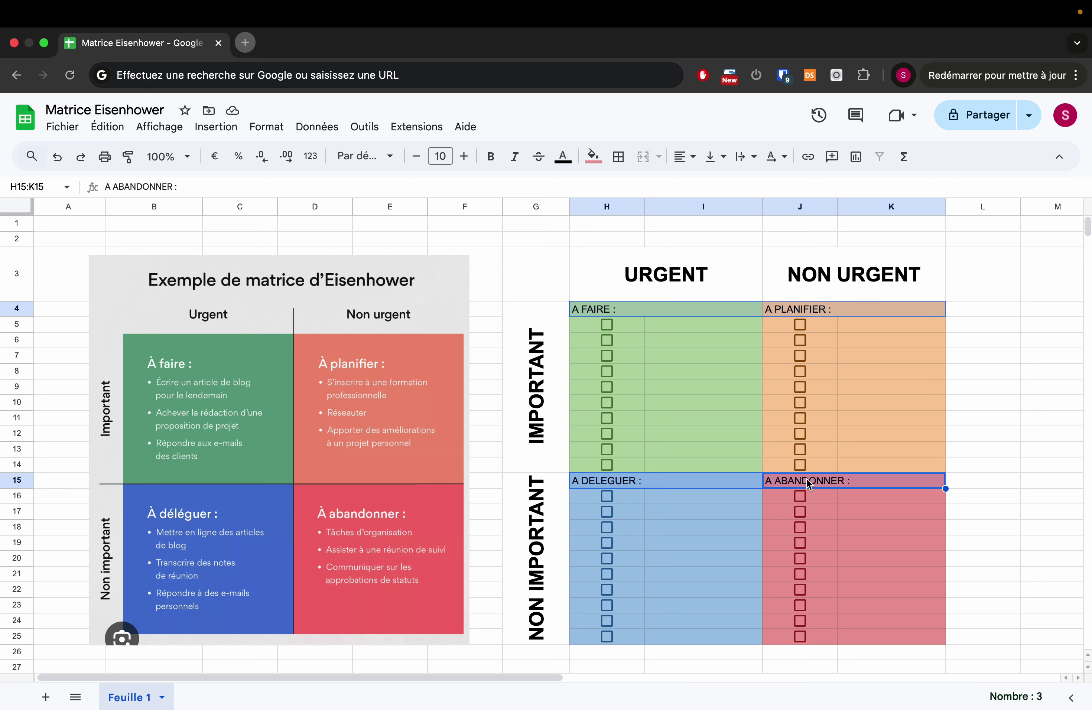
left_click(463, 157)
left_click(463, 156)
left_click(463, 156)
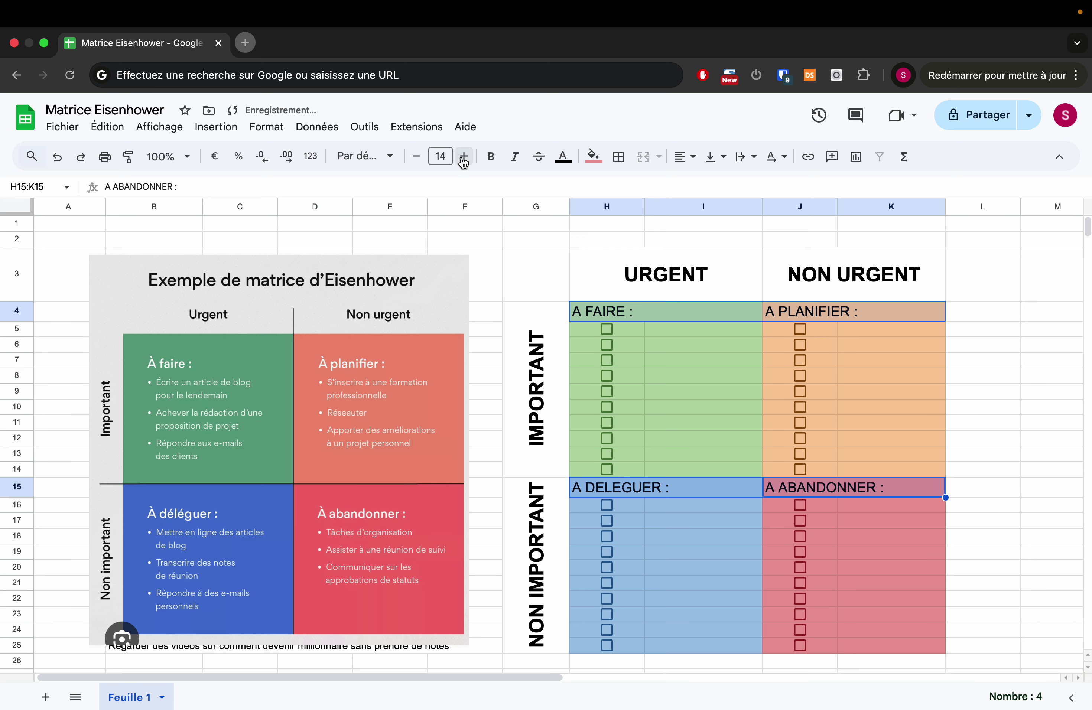
left_click(699, 397)
Step: Widen columns I and K to give the task text beside the checkboxes more room
left_click(659, 327)
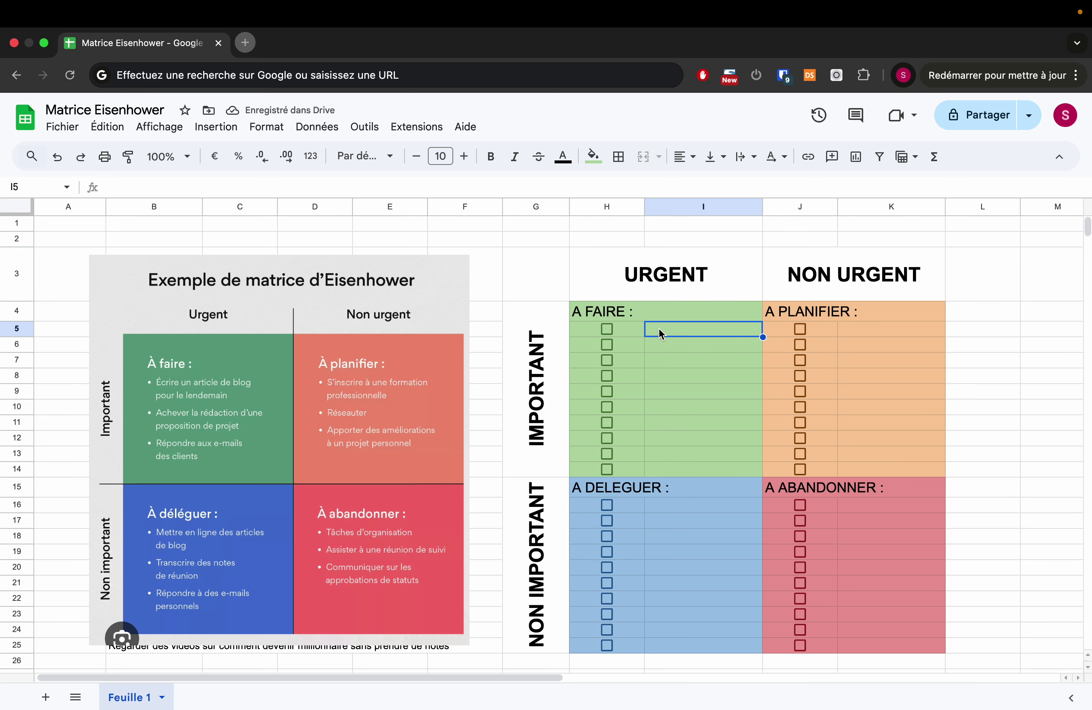
key("Right")
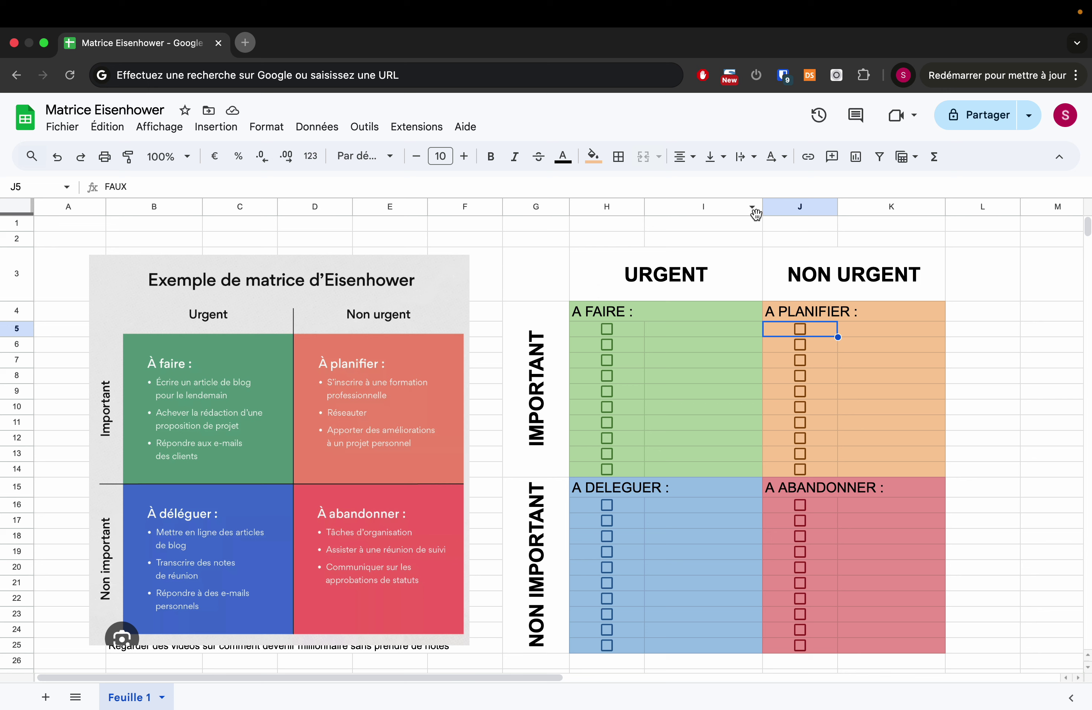
left_click_drag(763, 208, 792, 207)
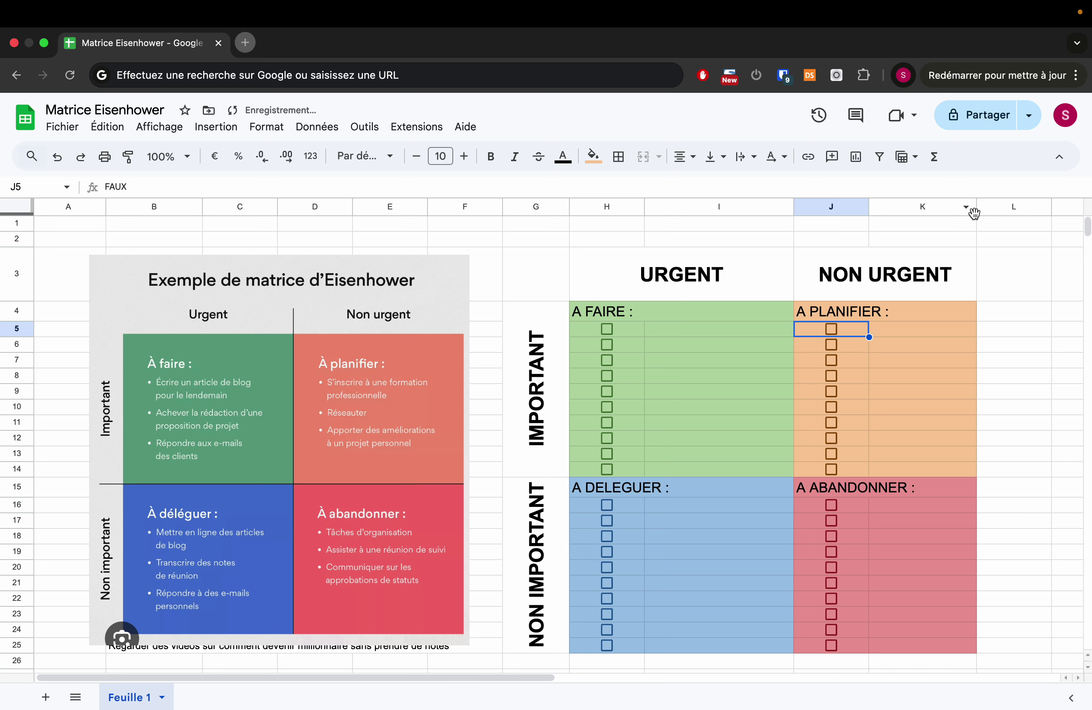
left_click_drag(976, 209, 1024, 208)
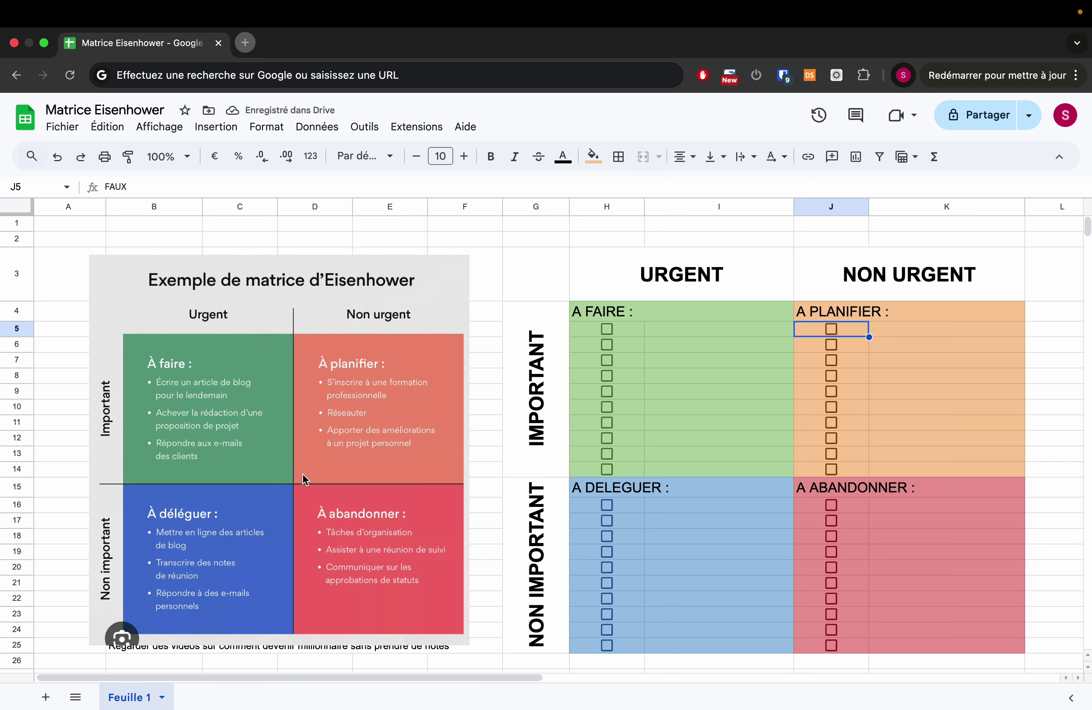
Step: Add a thick black right border to H3:I25 to divide the urgent and non-urgent halves
scroll(673, 257, "down", 1)
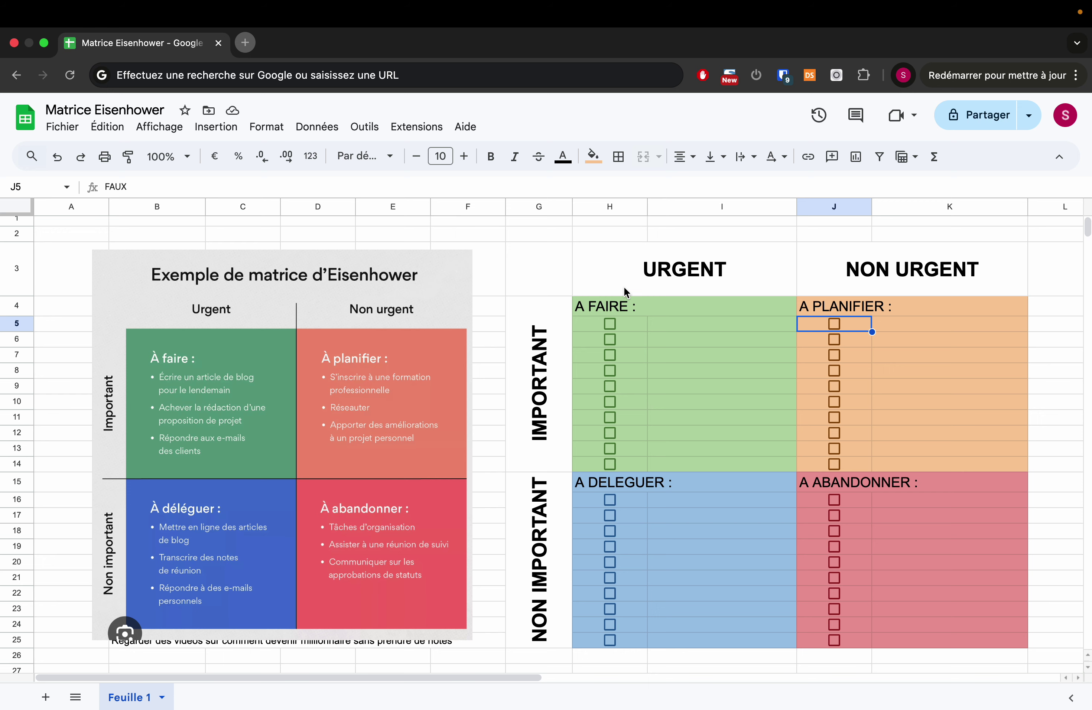
left_click(631, 271)
scroll(630, 445, "down", 3)
left_click_drag(630, 443, 642, 564)
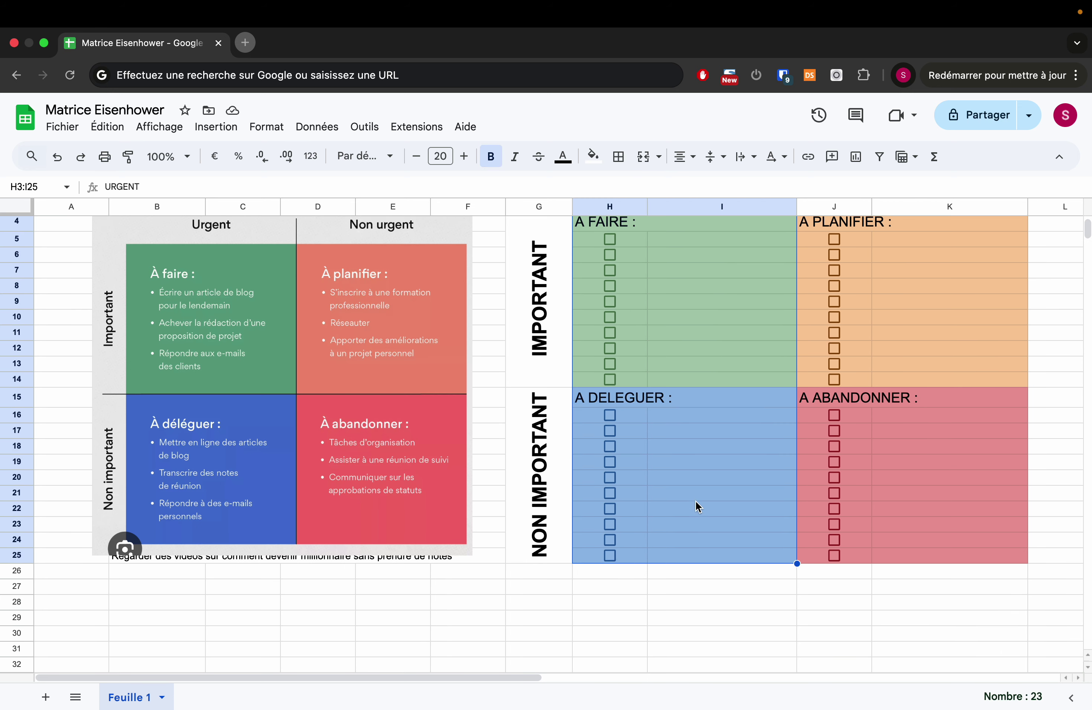
scroll(696, 503, "up", 3)
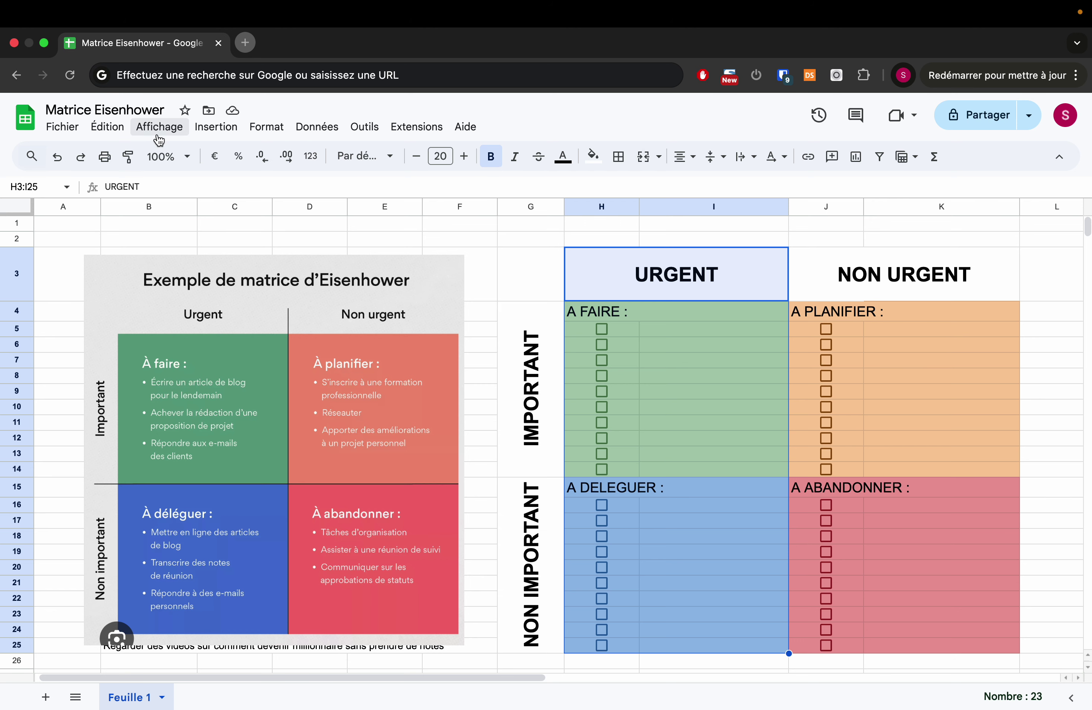
left_click(620, 162)
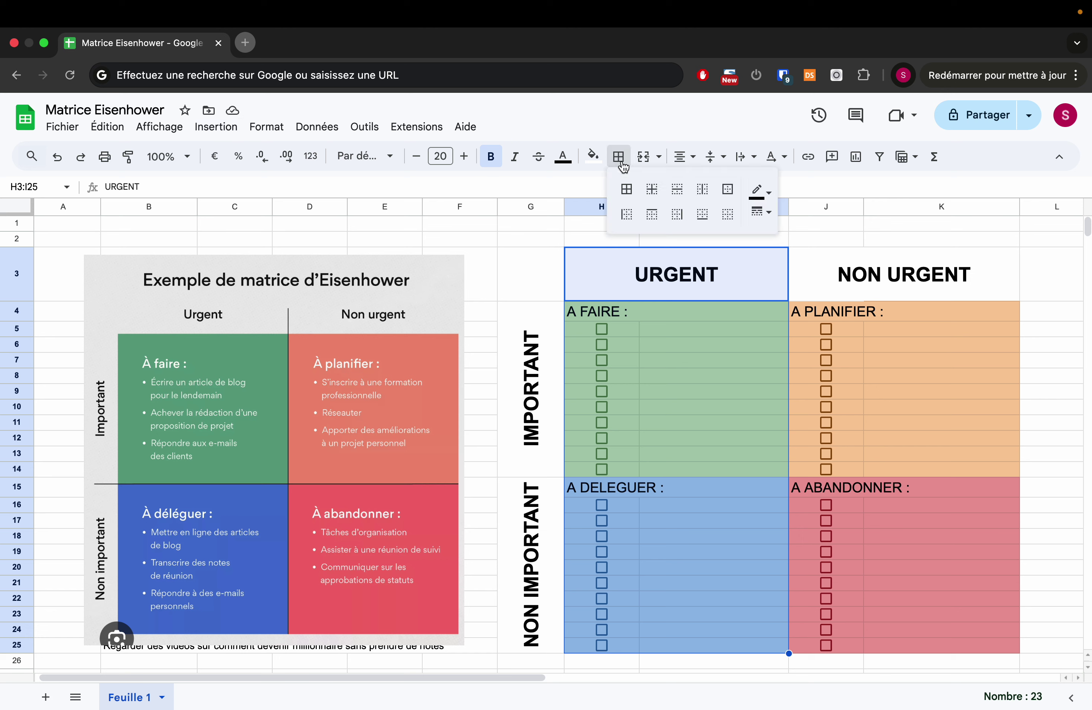
left_click(677, 214)
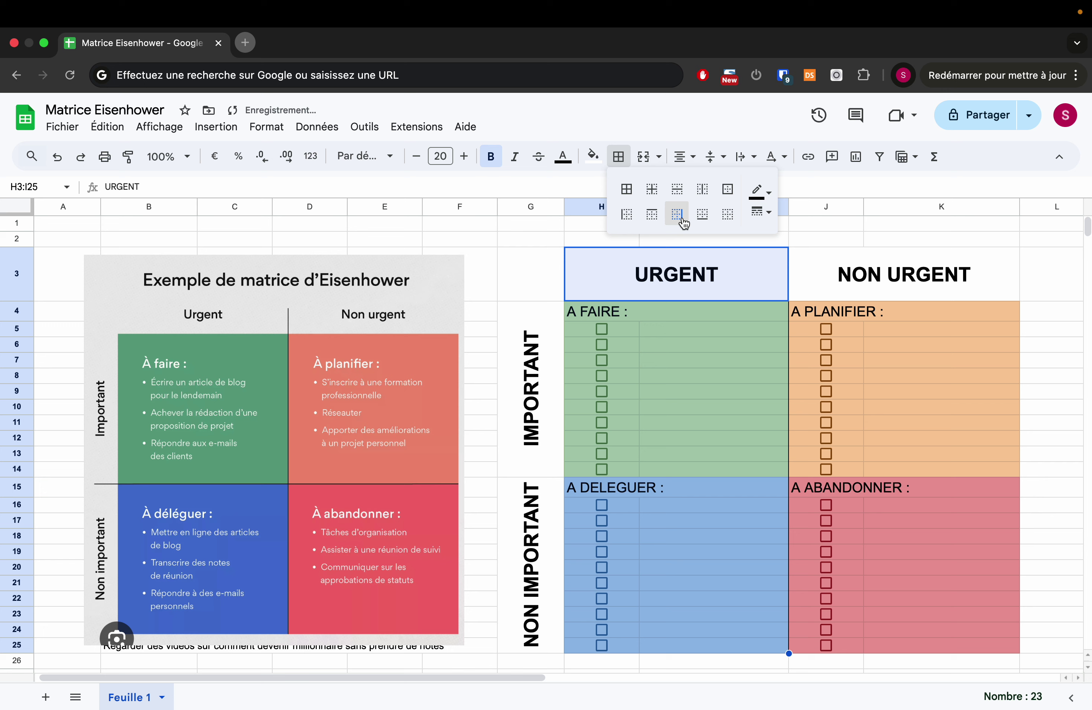
left_click(768, 215)
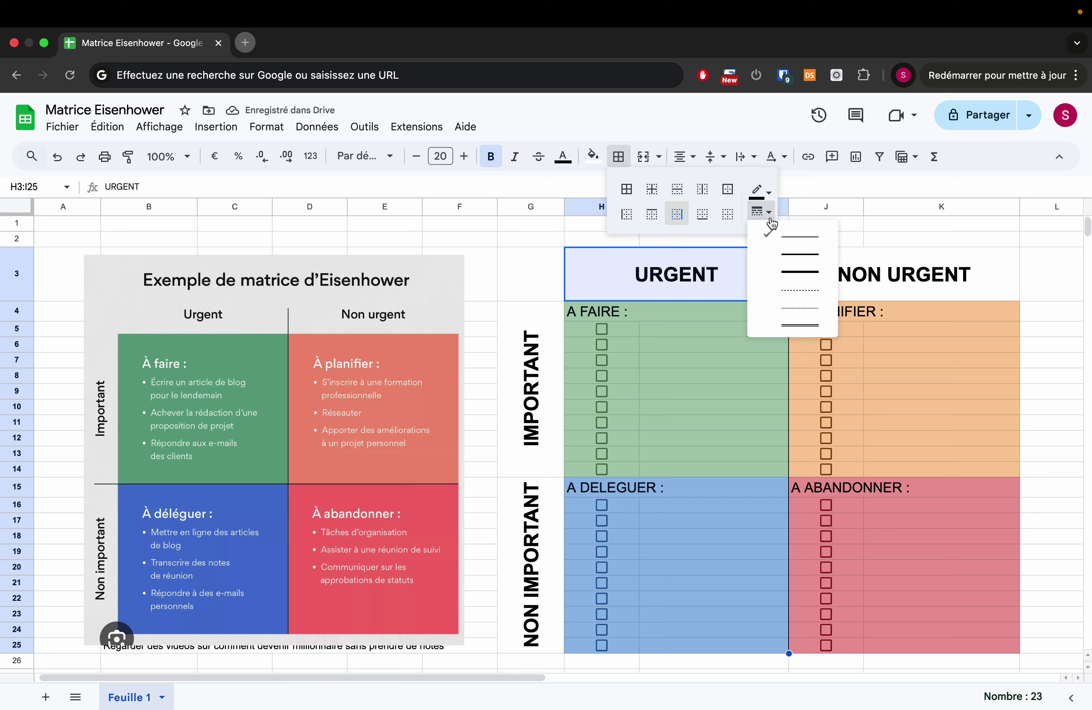
left_click(785, 273)
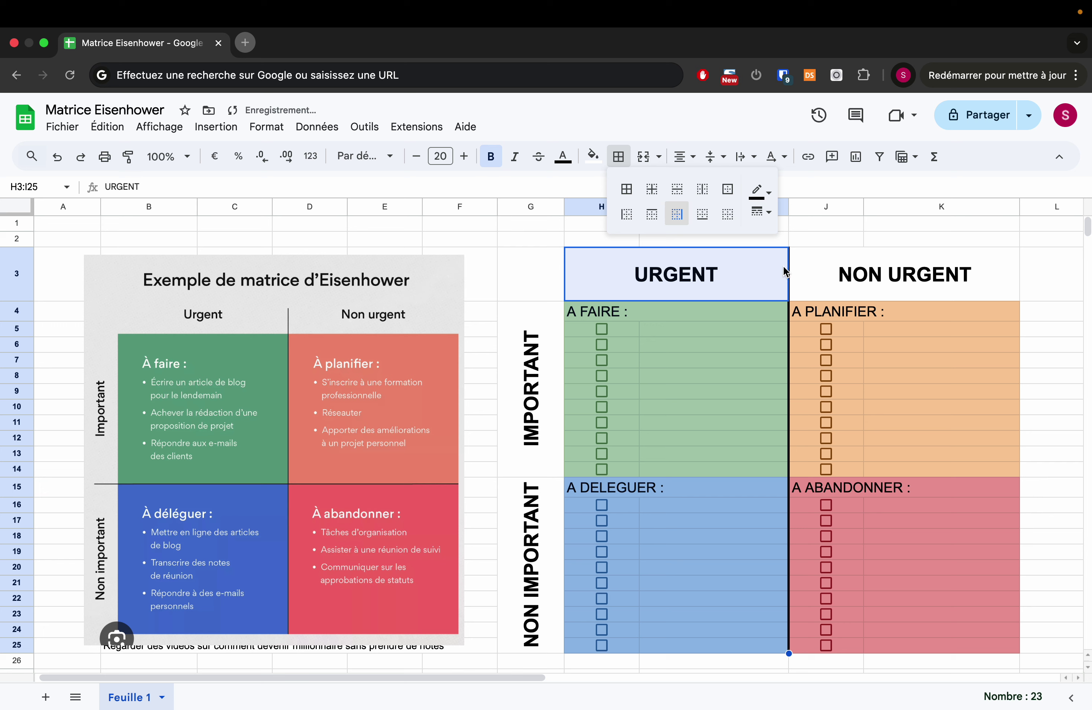
left_click(653, 408)
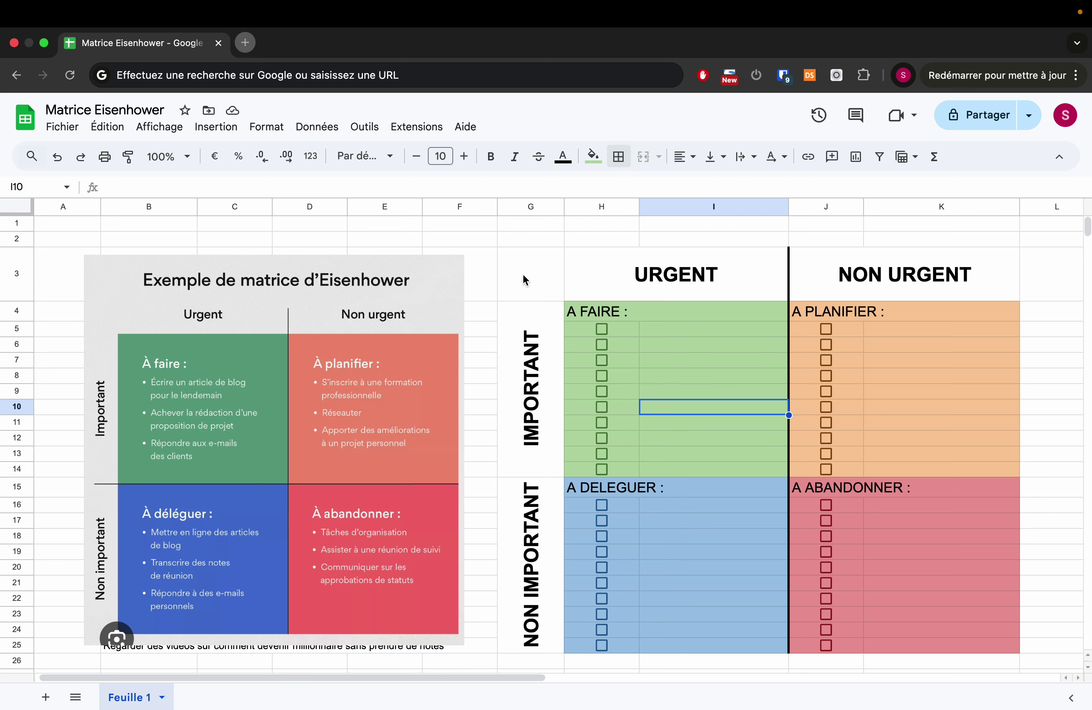
Step: Add a thick black bottom border to G4:K14 to divide the important and non-important rows
left_click_drag(522, 273, 532, 324)
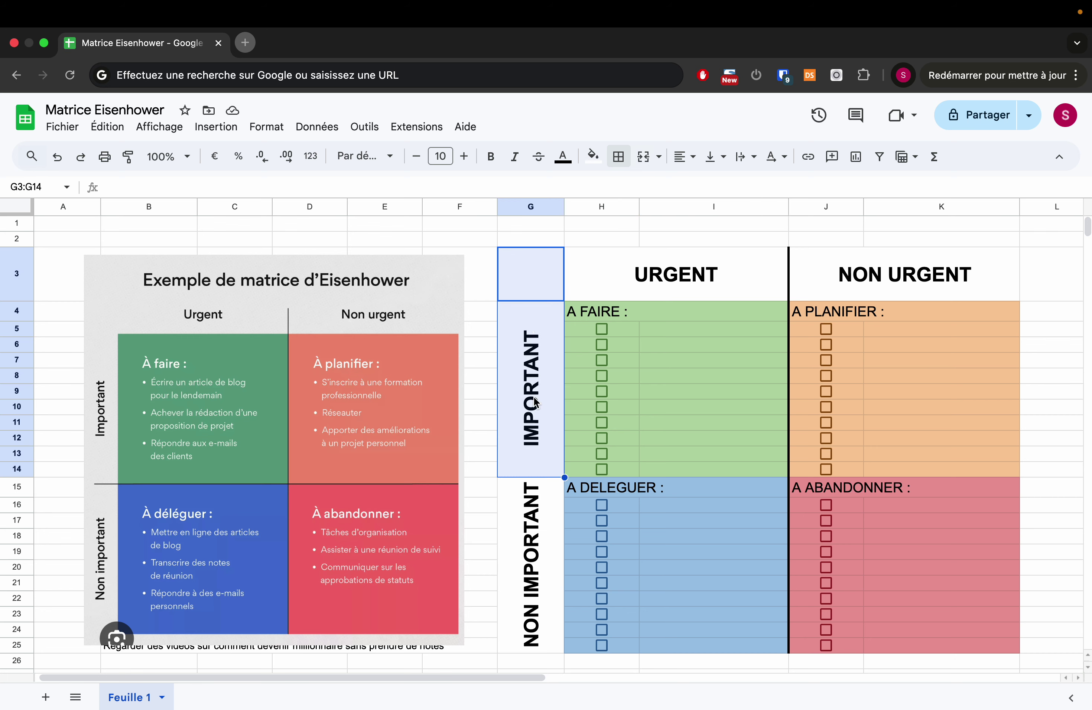
left_click(601, 422)
left_click_drag(531, 438, 919, 433)
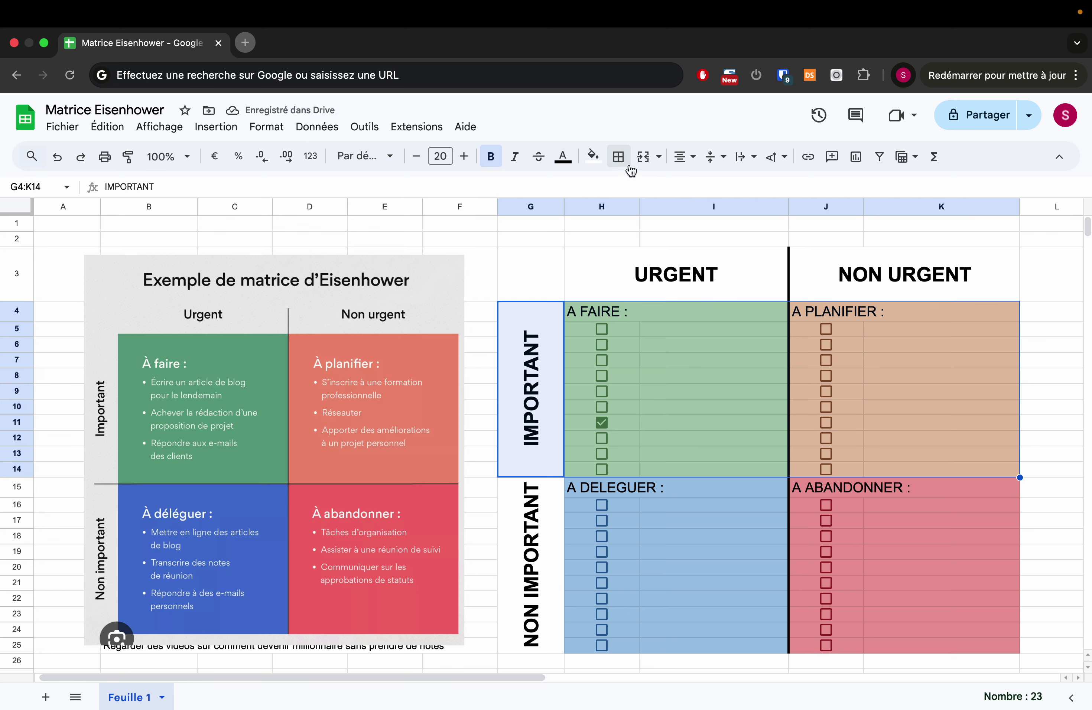
left_click(618, 156)
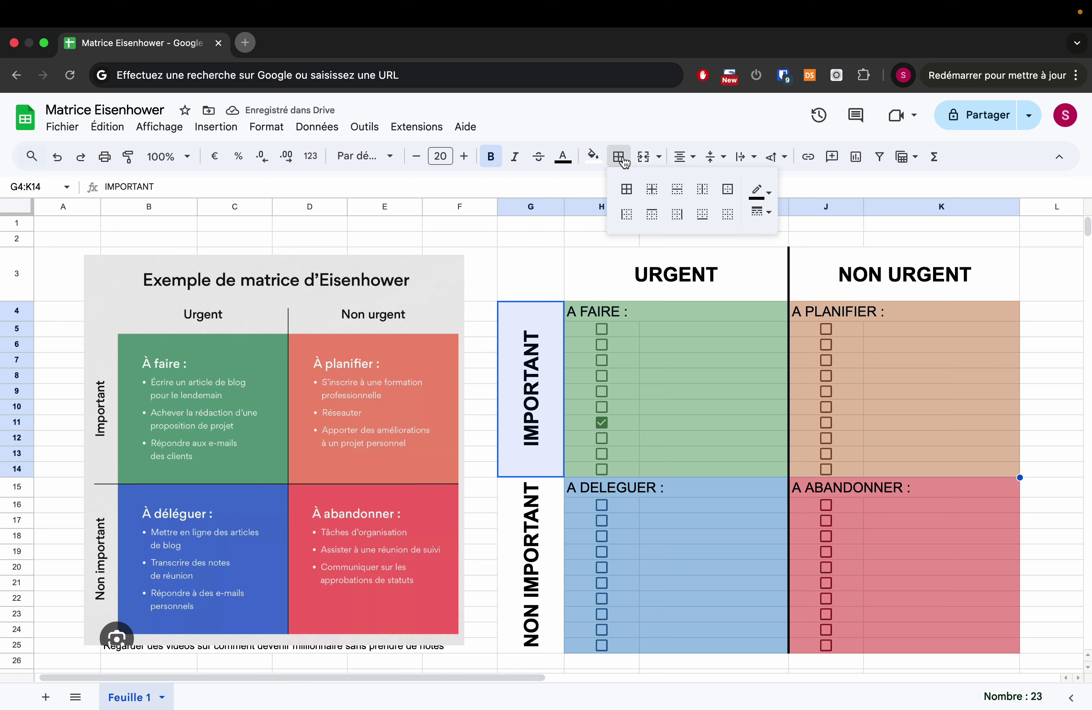
left_click(701, 214)
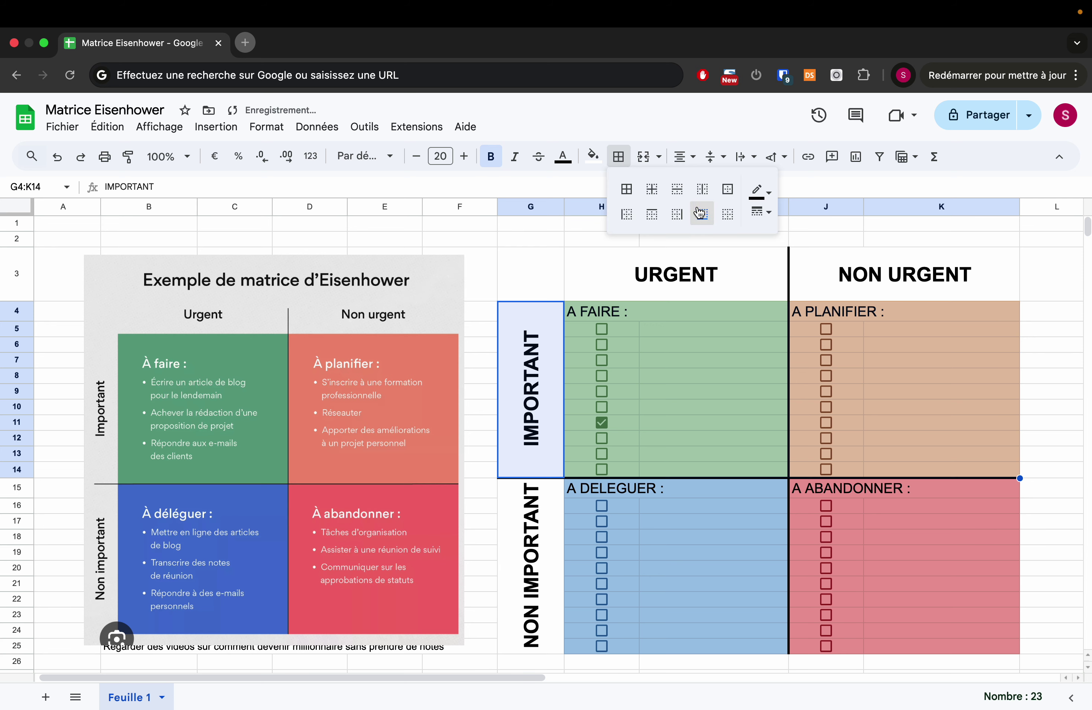
left_click(914, 376)
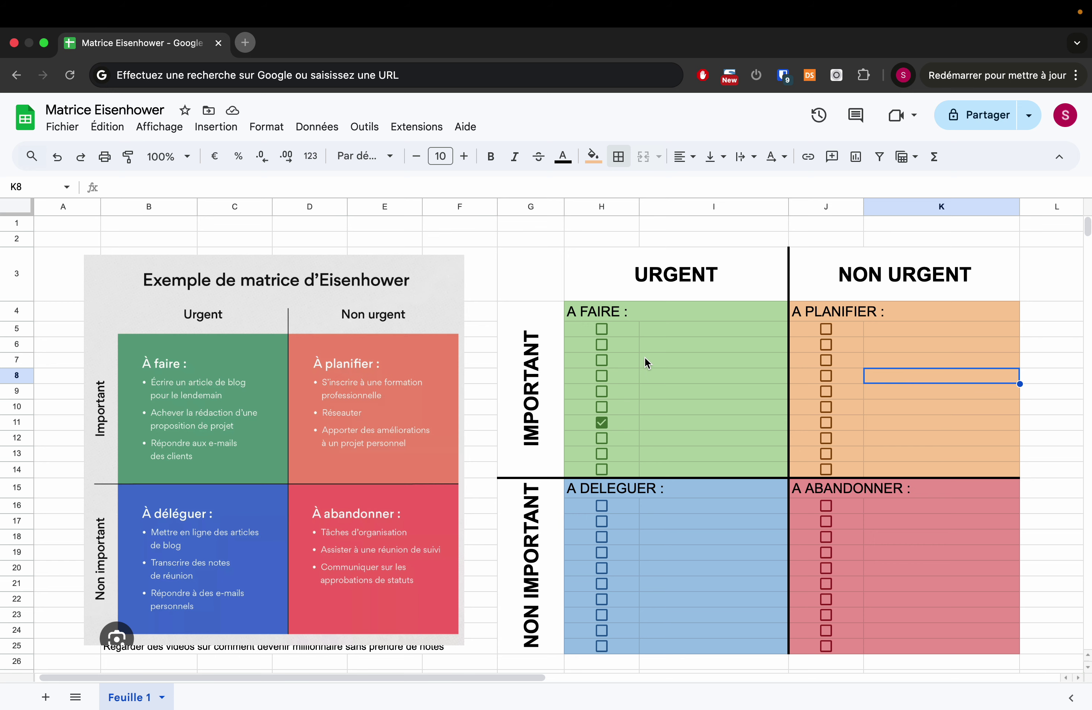
Step: Untick the checkbox in H11 of the A FAIRE quadrant
scroll(589, 422, "down", 1)
left_click(610, 395)
scroll(705, 406, "up", 1)
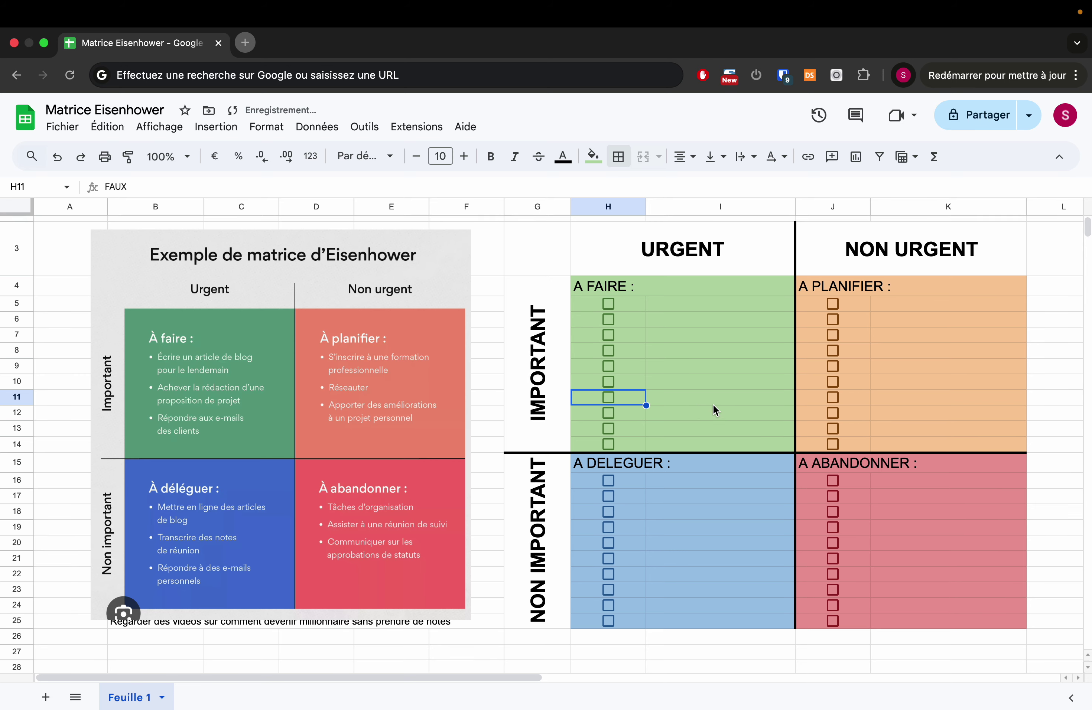
Step: Enter the heading Date in L4, beside the A PLANIFIER title
scroll(712, 406, "right", 2)
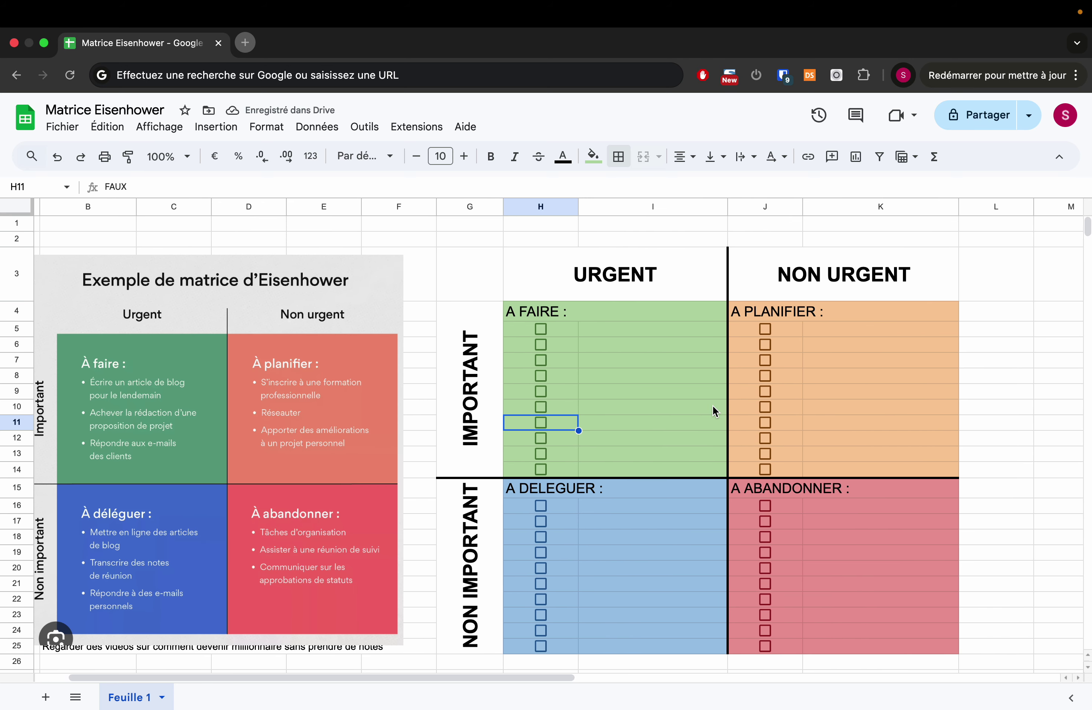
scroll(712, 405, "right", 2)
scroll(712, 405, "down", 1)
scroll(716, 407, "up", 1)
scroll(716, 406, "right", 1)
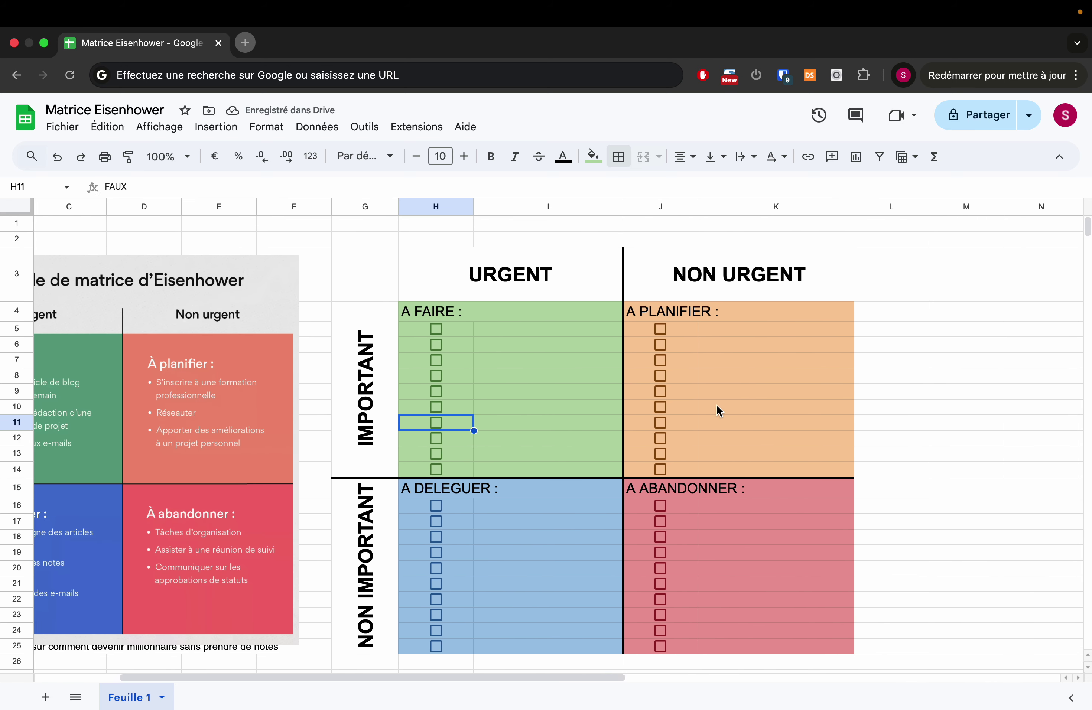
scroll(716, 405, "left", 2)
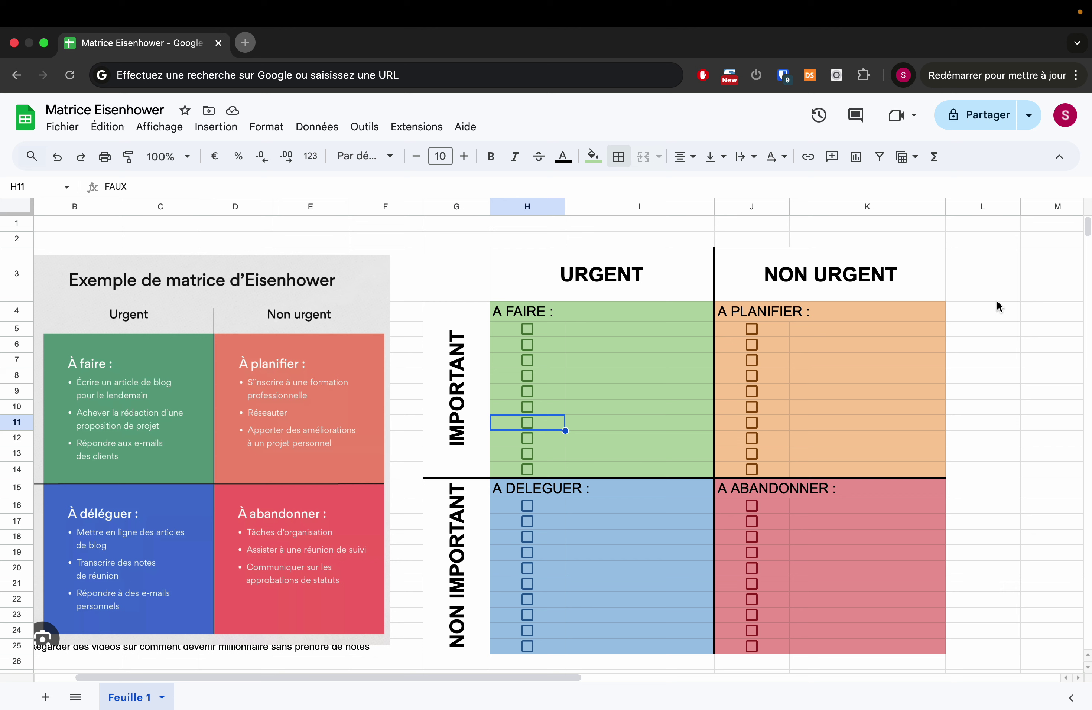
left_click(992, 286)
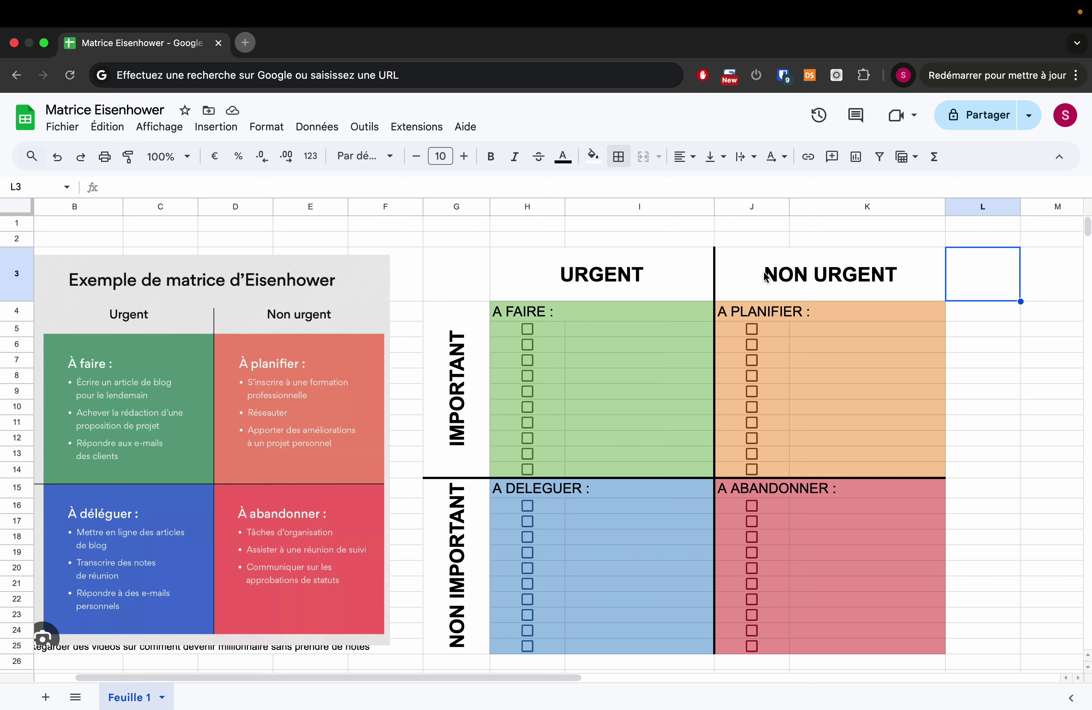
left_click(977, 309)
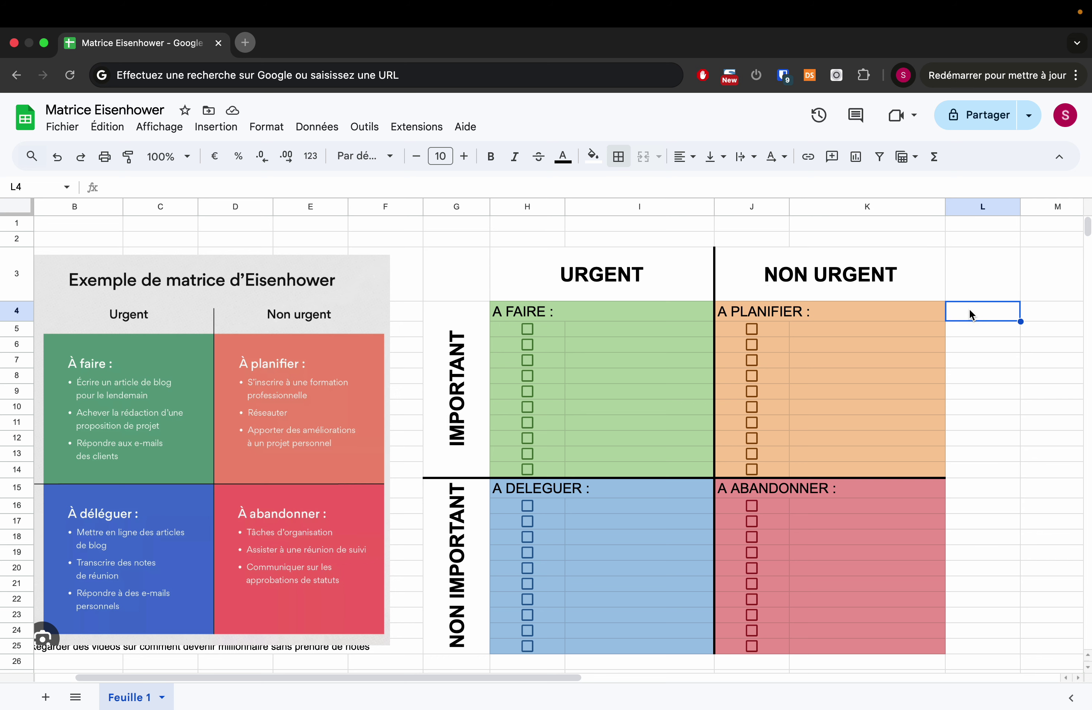
type("Date")
key("Return")
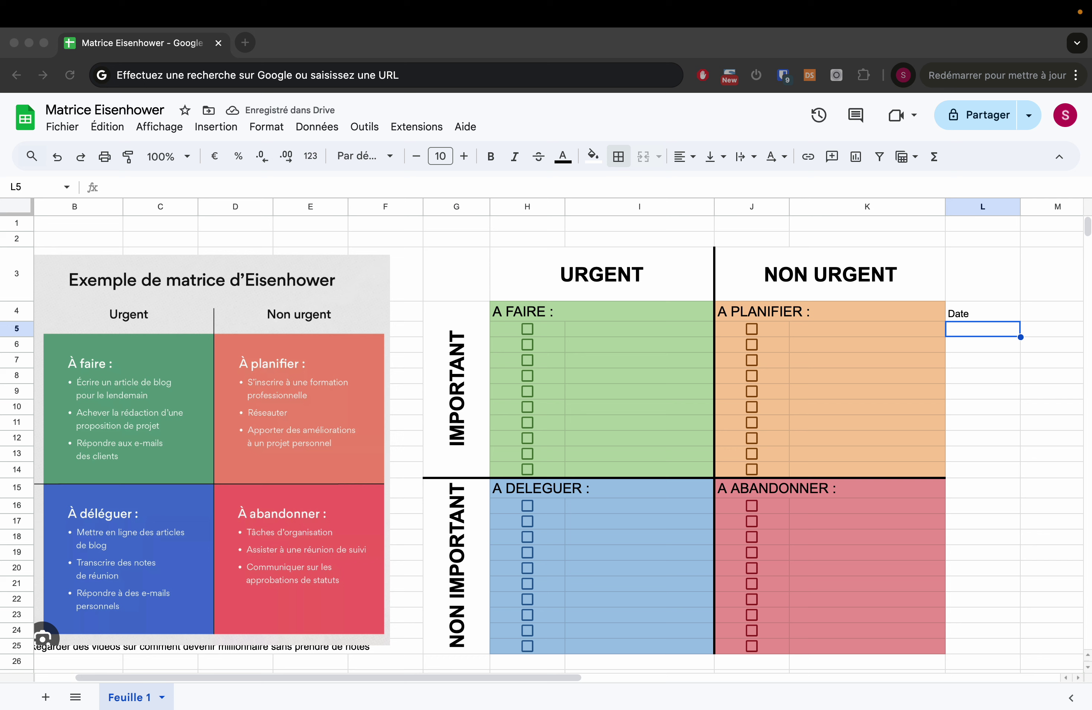
Step: Format the Date heading in L4 at size 14, centred, with a light orange fill
left_click(976, 308)
key("super+alt+v")
left_click(904, 319)
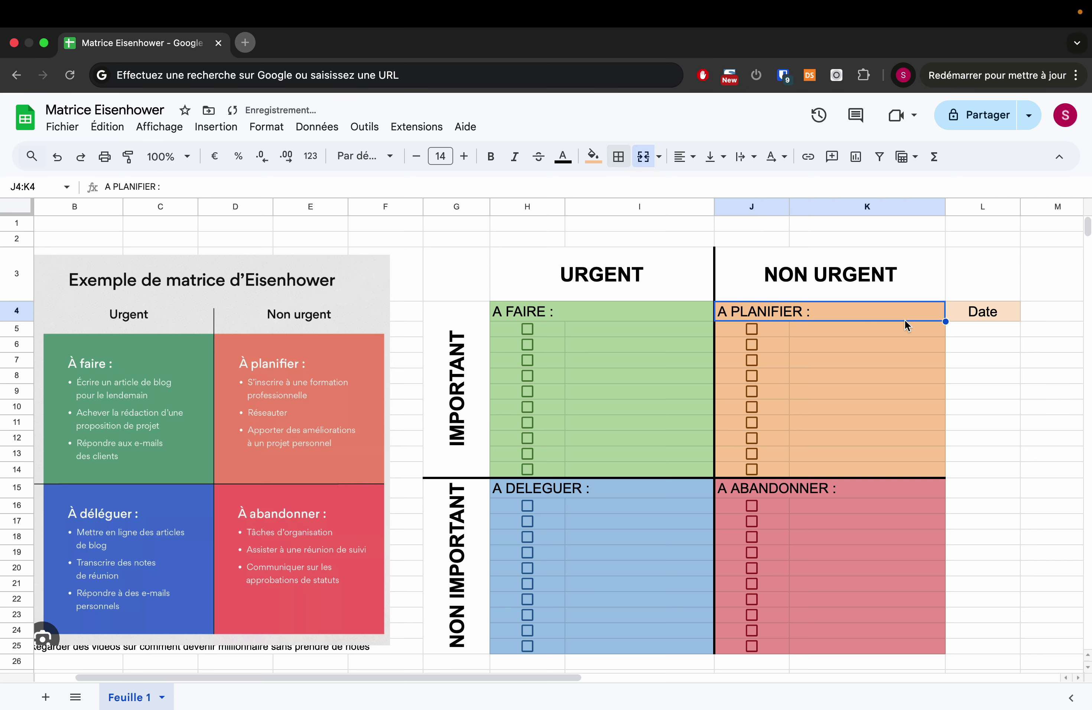
left_click(974, 317)
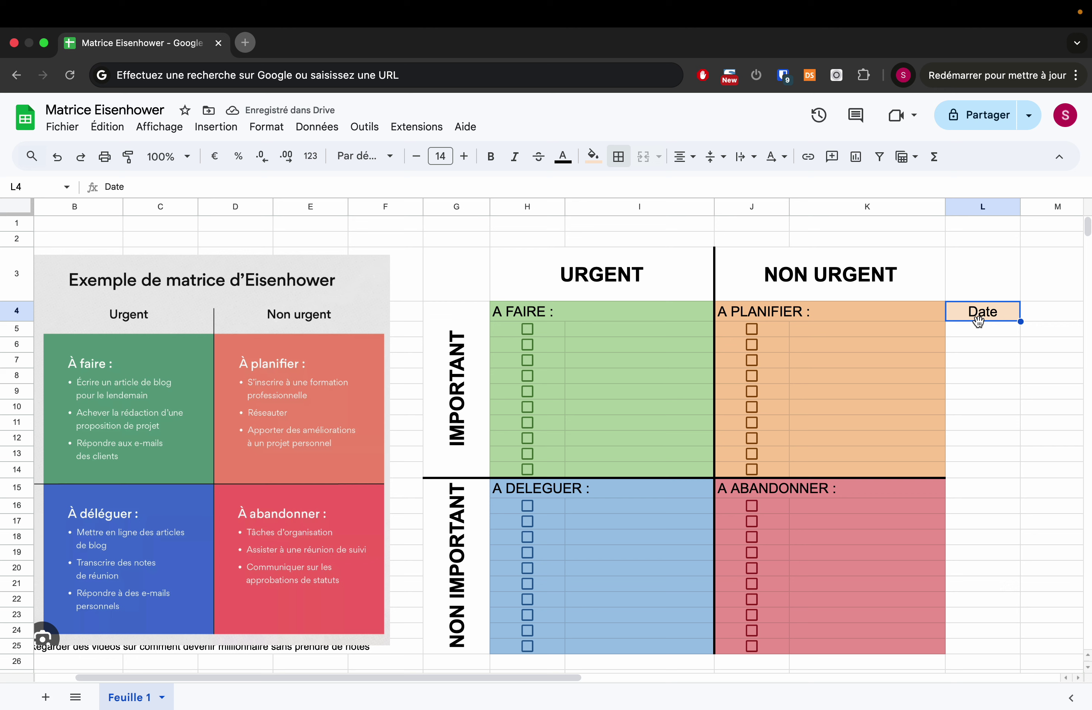
Step: Copy the Date heading's formatting from L4 onto L5:L14 to extend the light orange date column
left_click(805, 330)
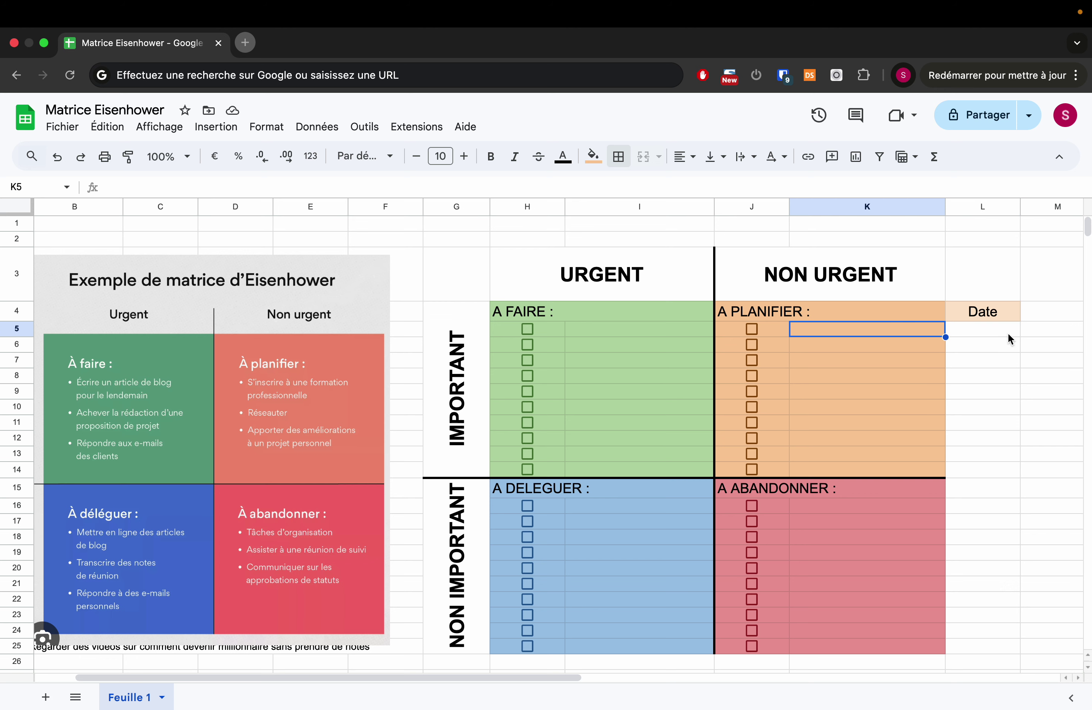
left_click(992, 334)
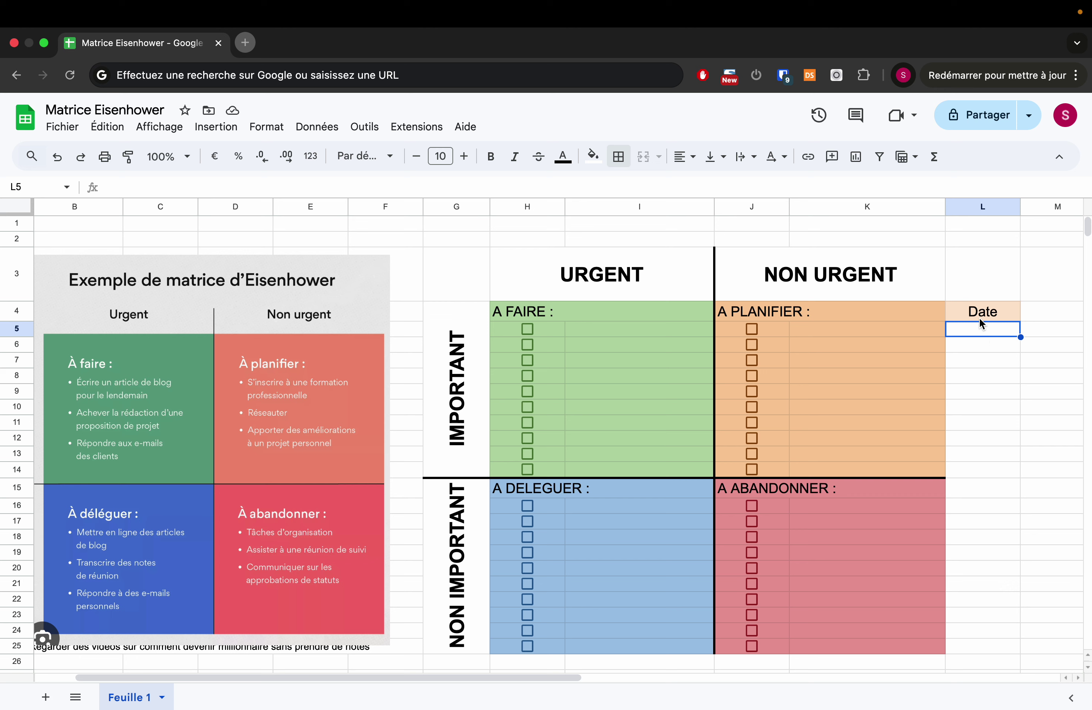
left_click(971, 310)
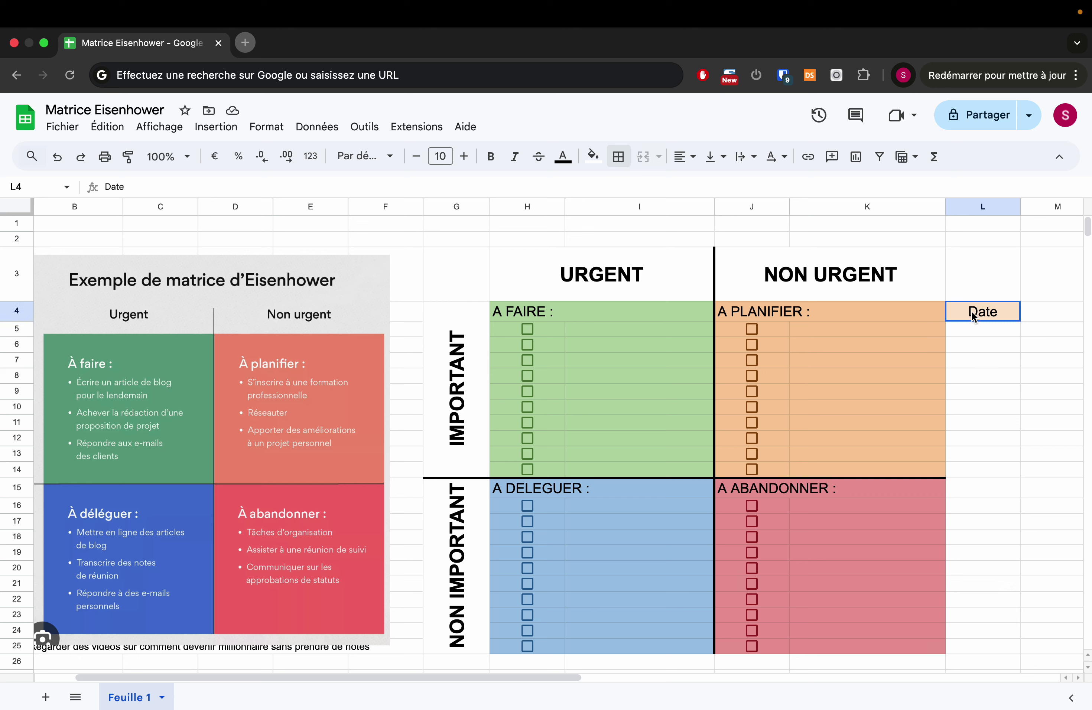
left_click(139, 160)
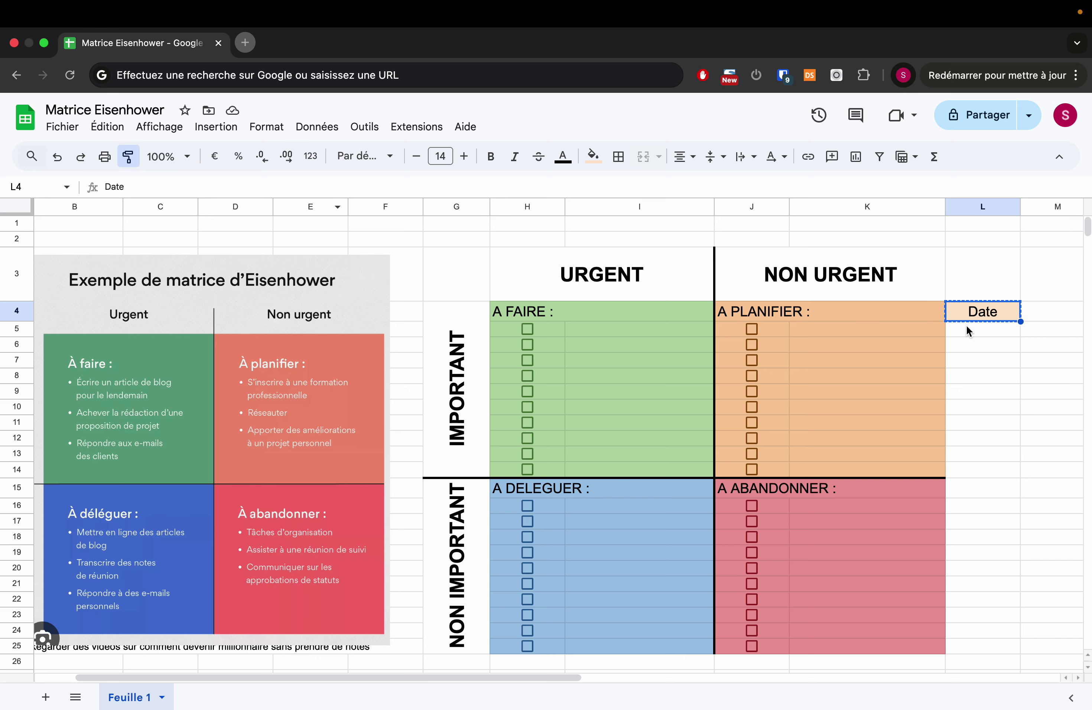
left_click_drag(966, 328, 981, 466)
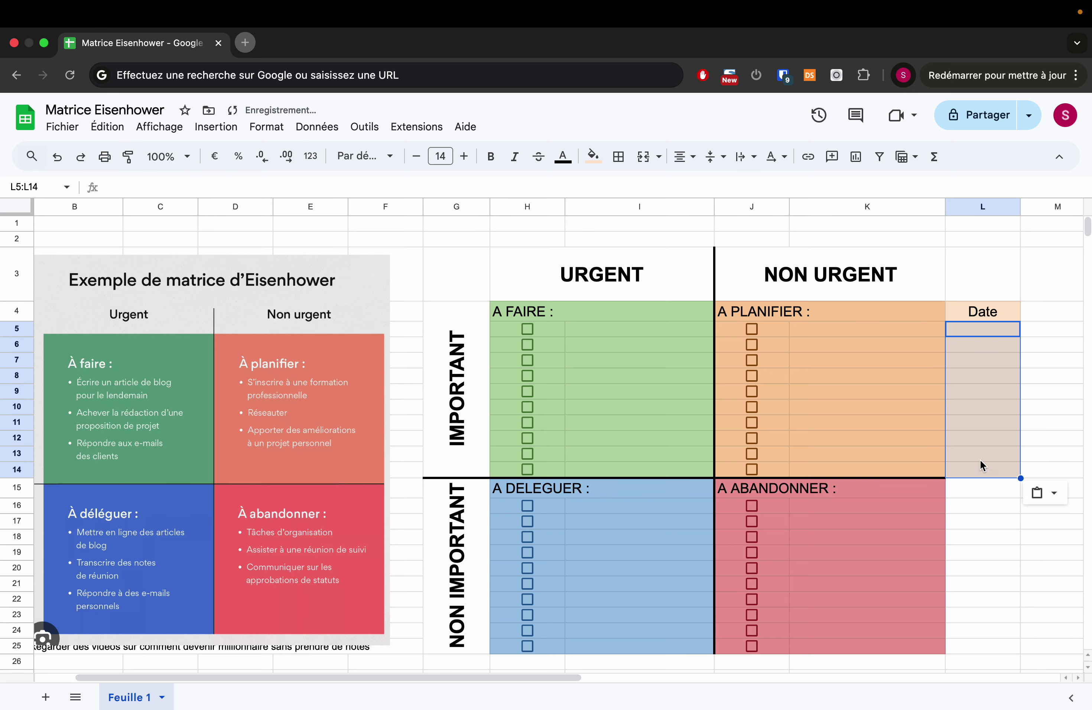
left_click(837, 402)
scroll(831, 401, "down", 2)
scroll(830, 401, "left", 3)
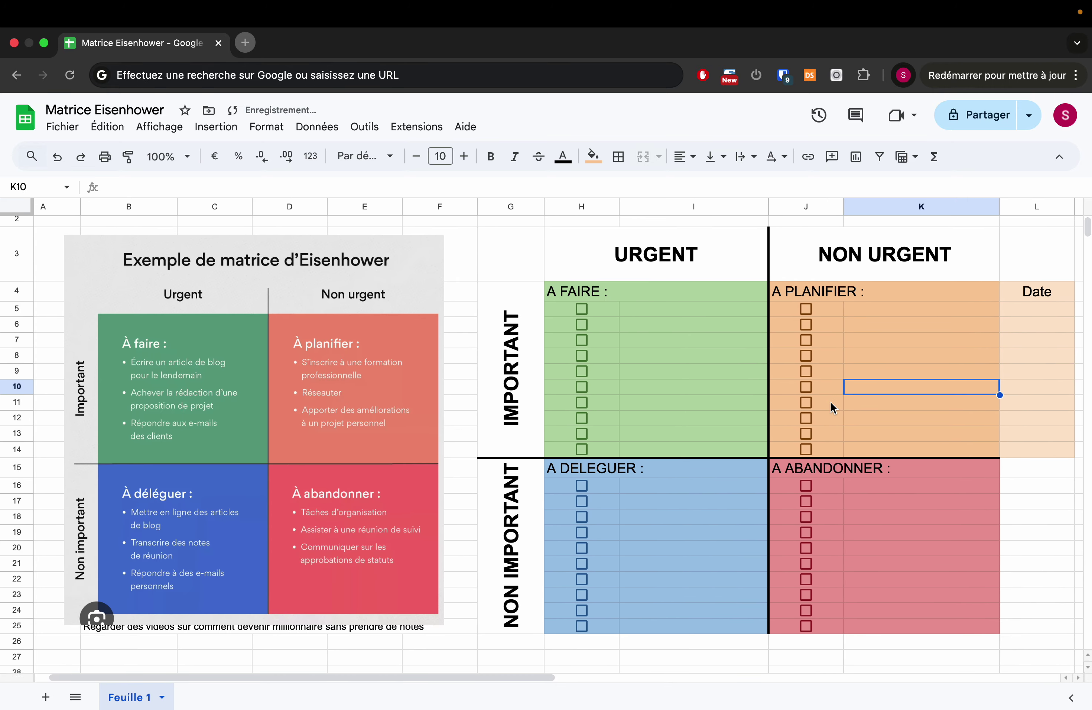
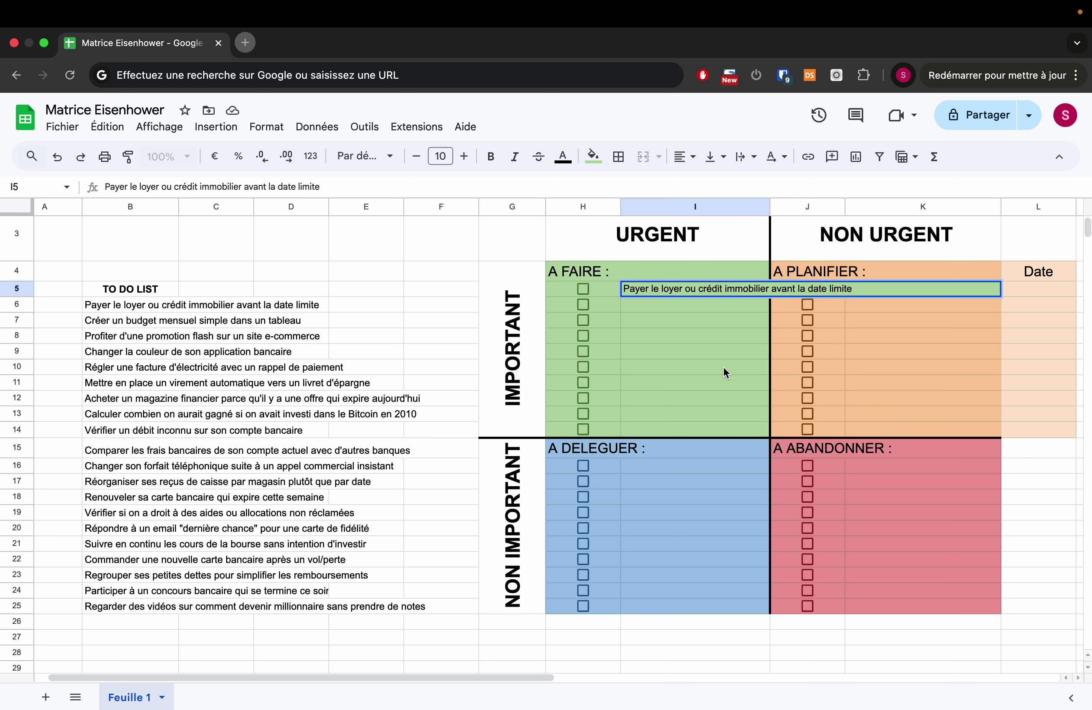
Step: Finish the entry of the rent task in I5 and widen task columns I and K by over a third
left_click(723, 367)
left_click(666, 292)
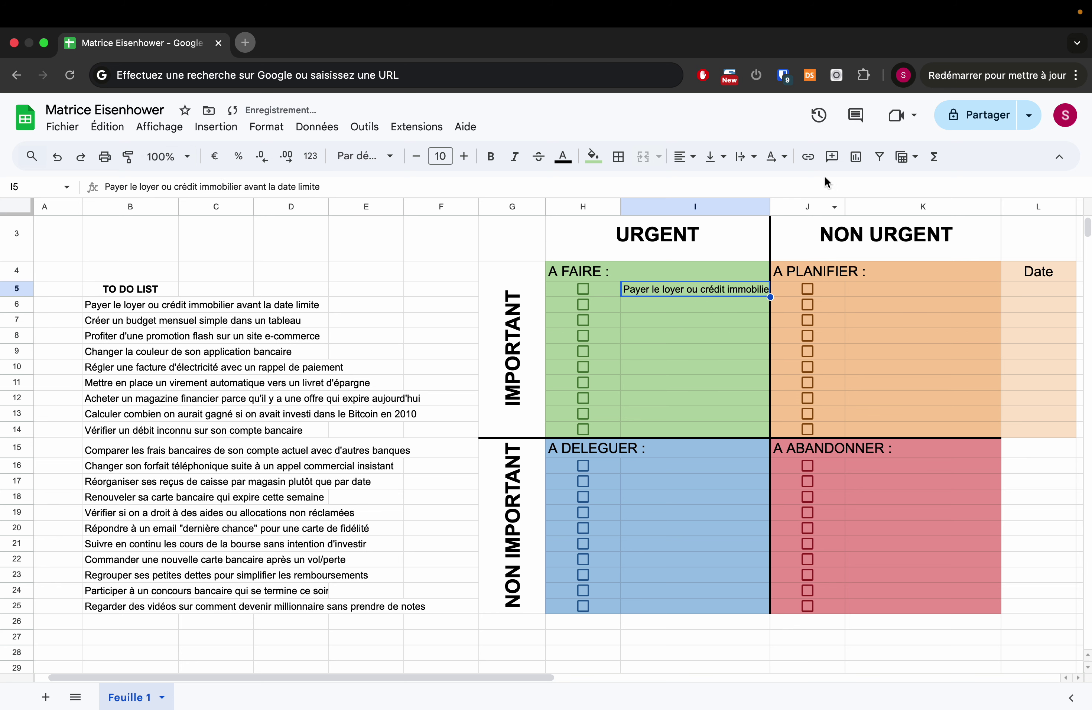
left_click_drag(770, 208, 825, 208)
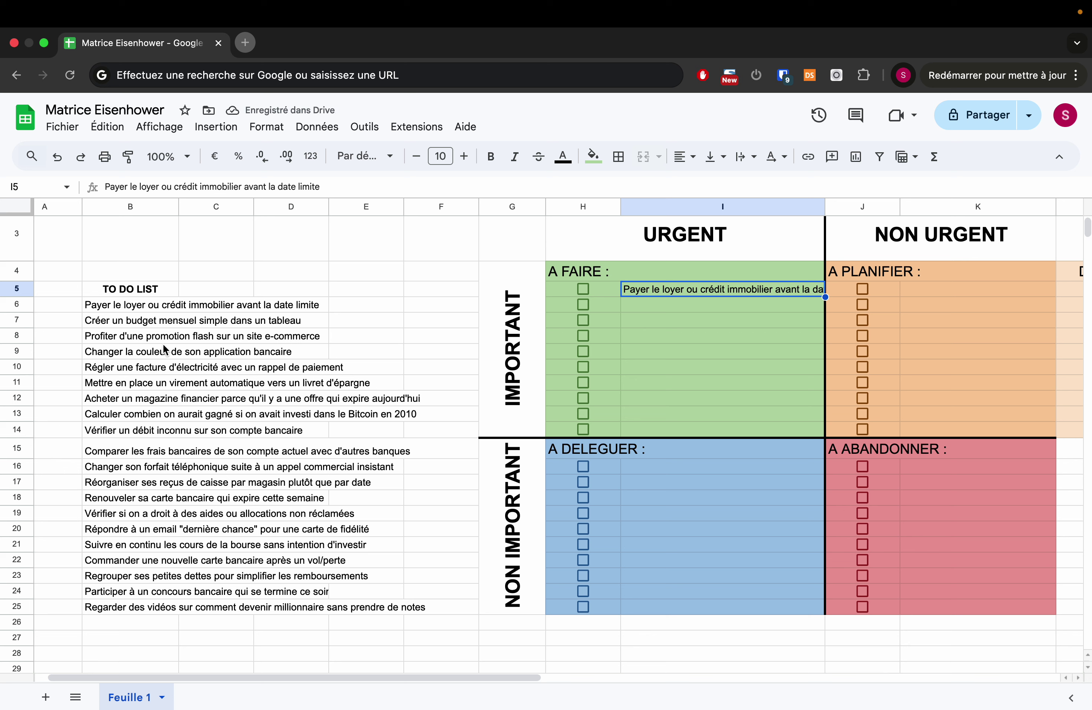
left_click_drag(155, 306, 185, 513)
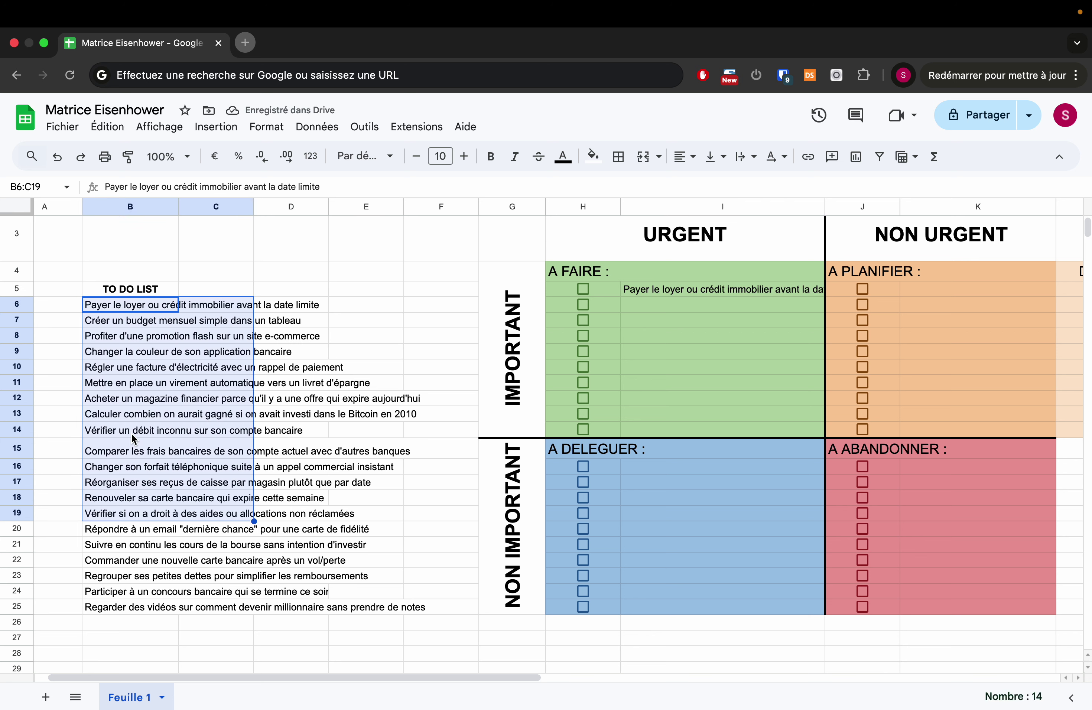
left_click(636, 320)
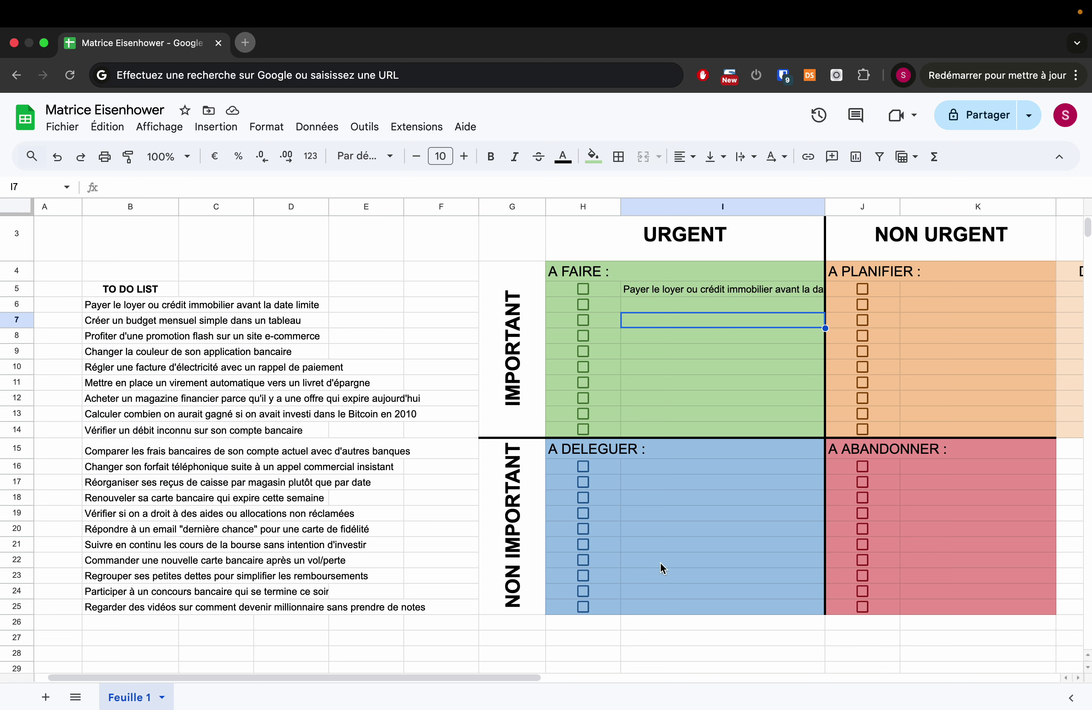
left_click_drag(491, 684, 559, 680)
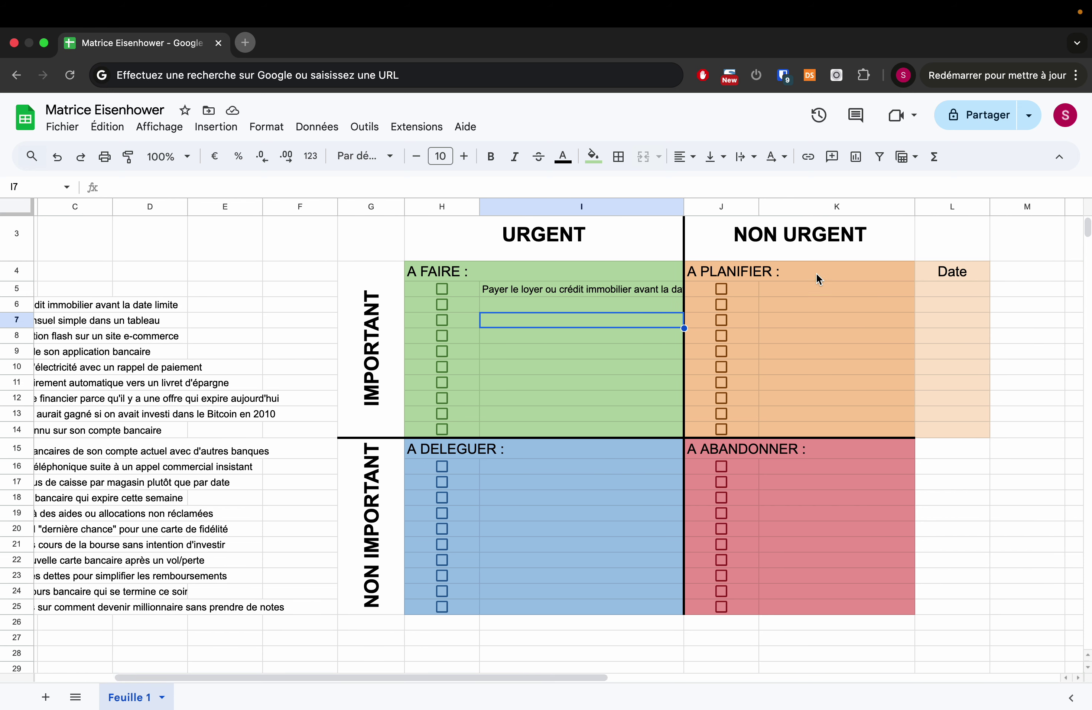
left_click_drag(915, 206, 977, 206)
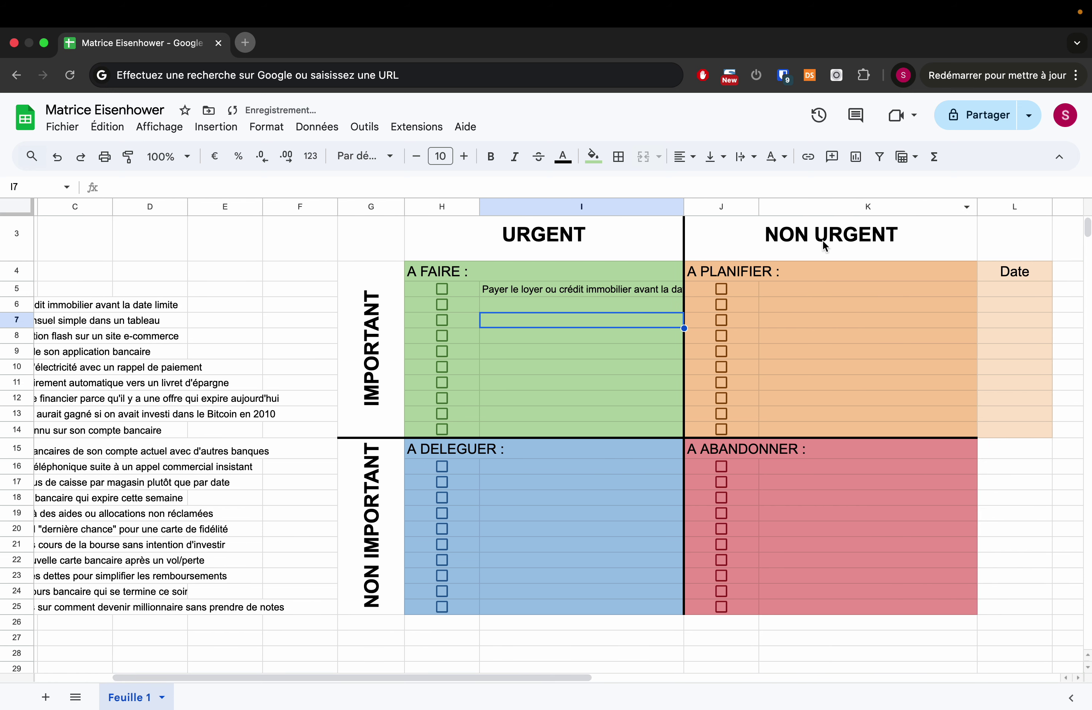
Step: Turn on text wrapping for the rent task in I5 of the A FAIRE quadrant
left_click(656, 290)
left_click(741, 157)
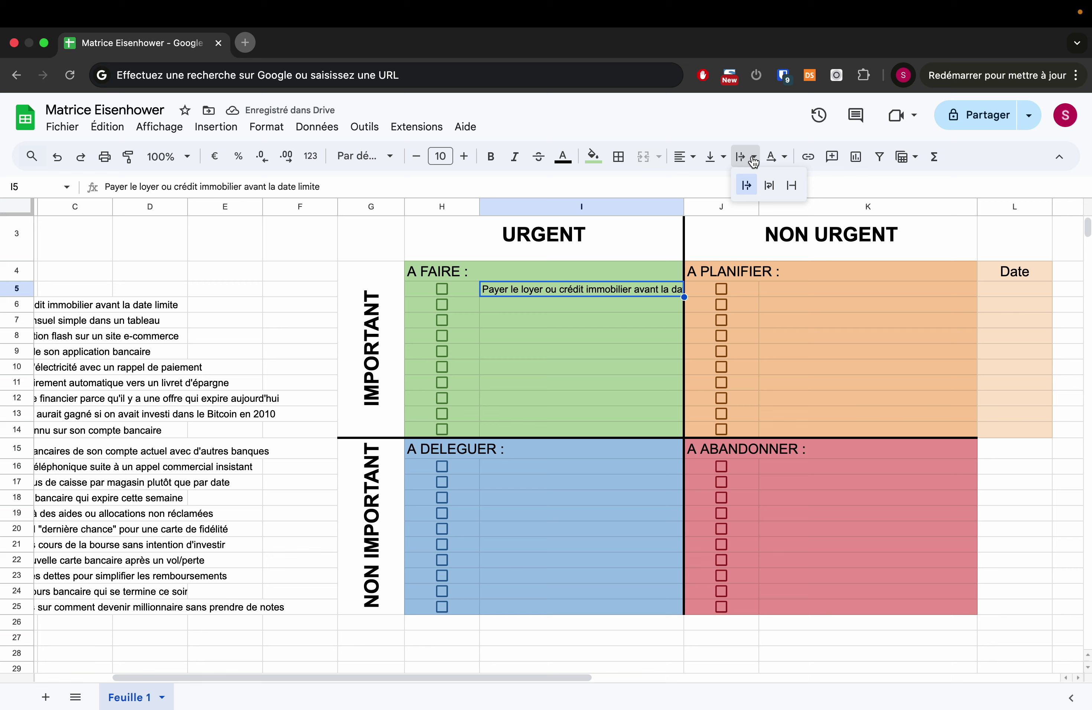
left_click(770, 186)
left_click(553, 378)
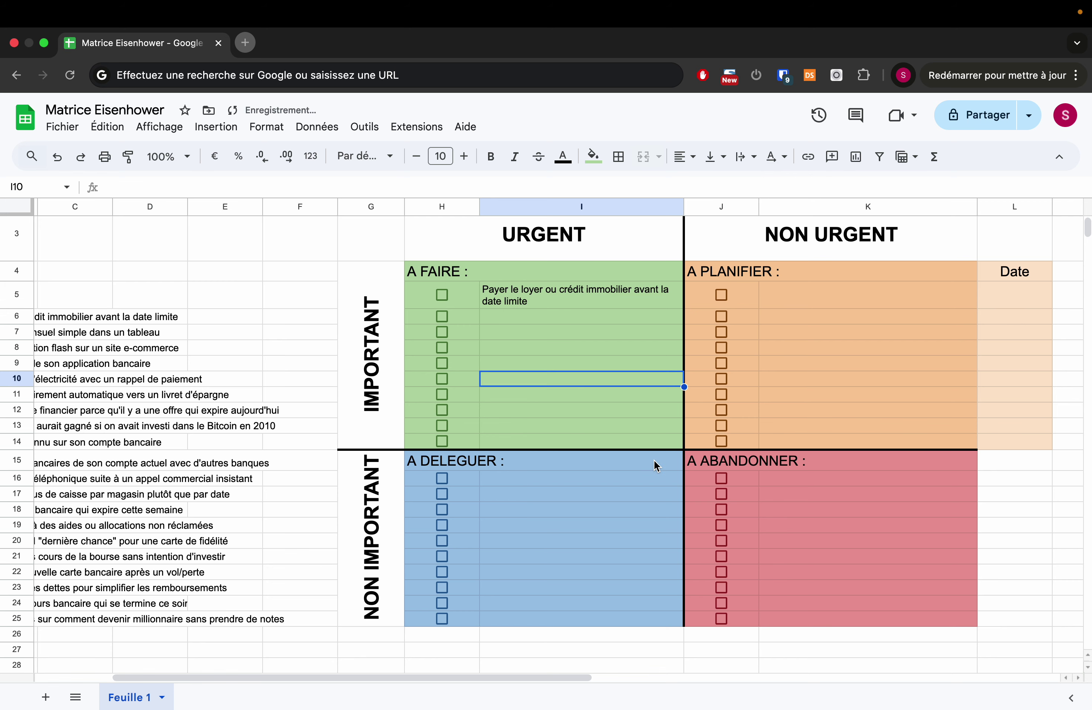
Step: Delete the rent task from B6 of the TO DO LIST
scroll(654, 460, "left", 2)
scroll(654, 457, "left", 1)
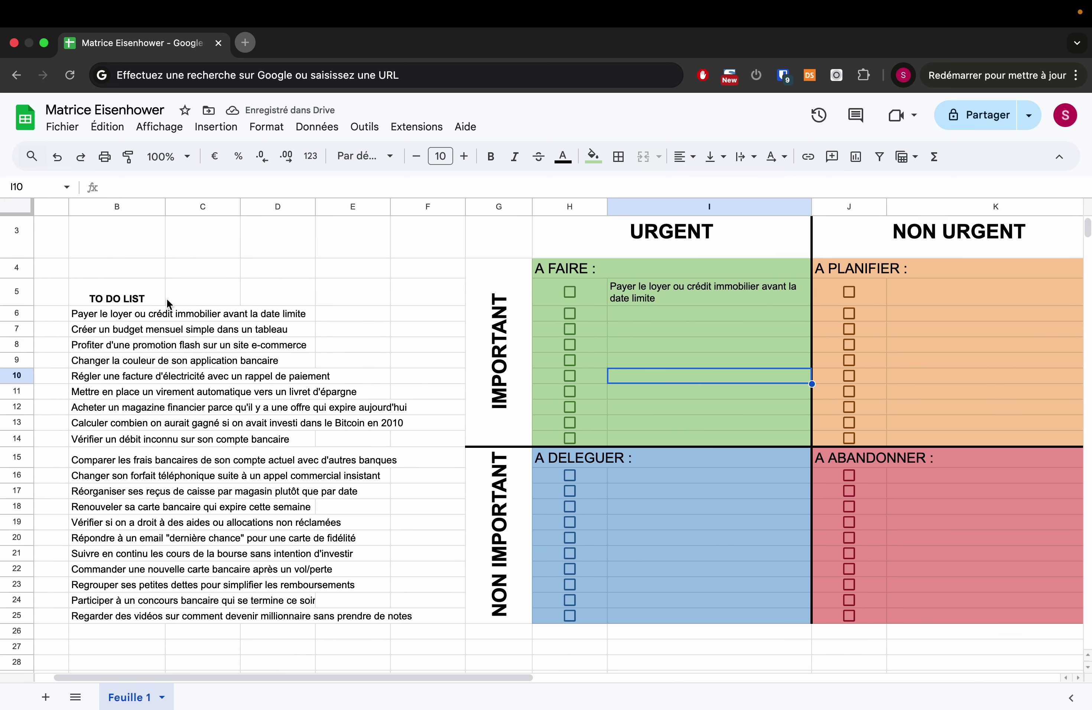
left_click(166, 313)
key("Delete")
Step: Copy the task "Créer un budget mensuel simple dans un tableau" from B7 into K5 of the A PLANIFIER quadrant
left_click(103, 346)
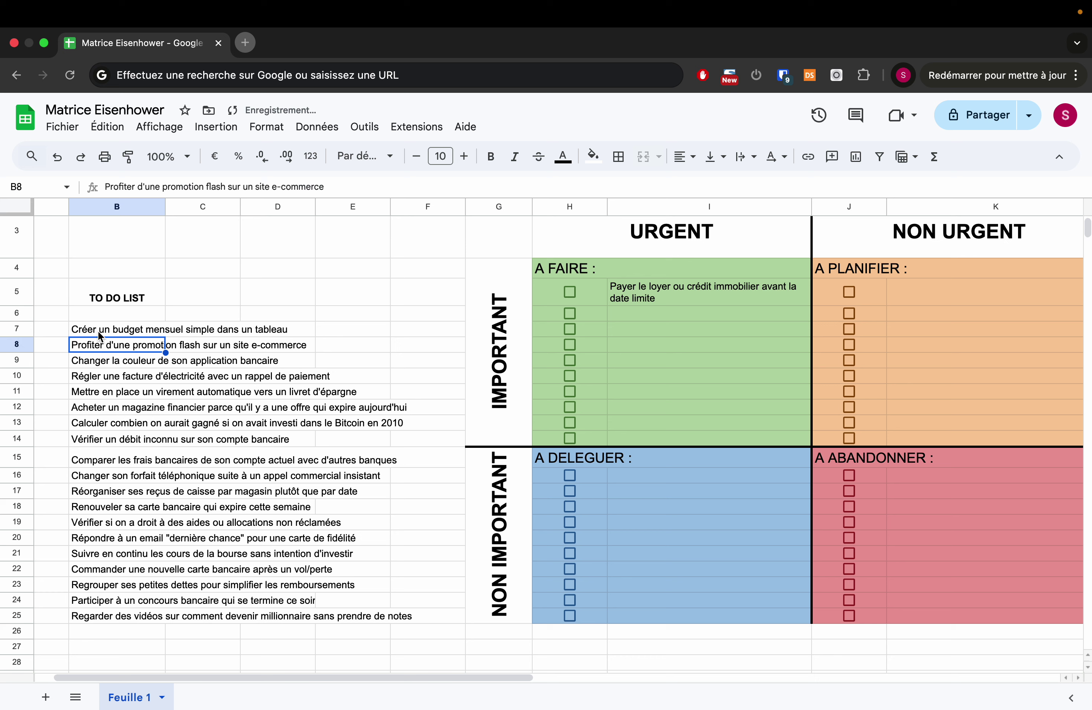
left_click(100, 336)
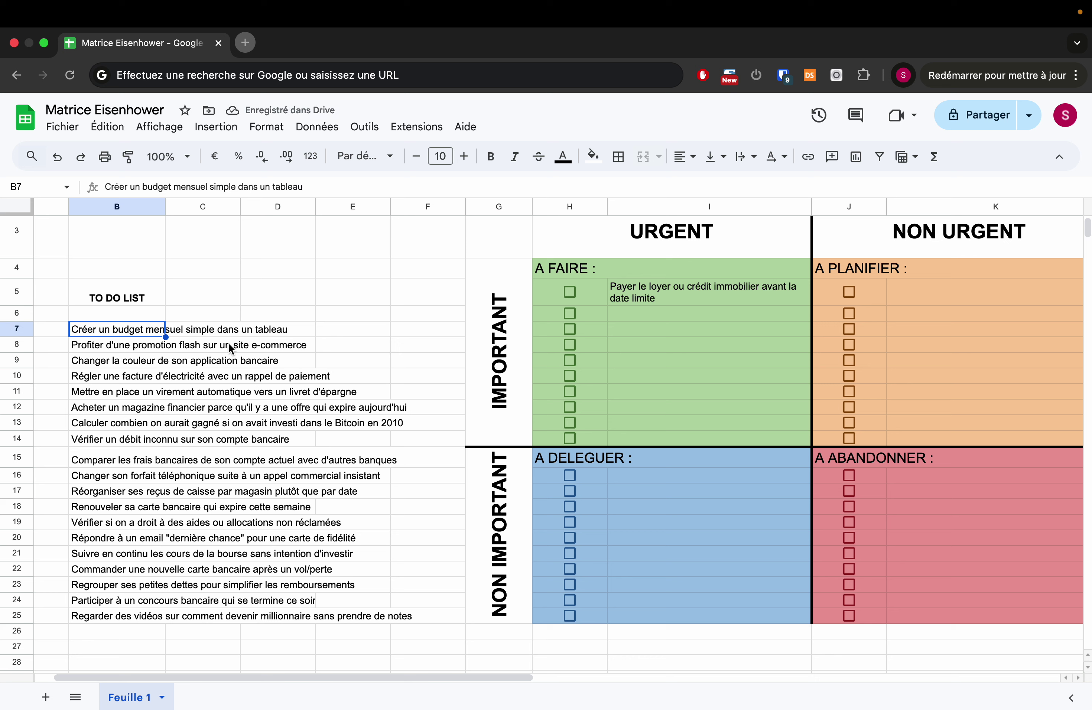
triple_click(103, 329)
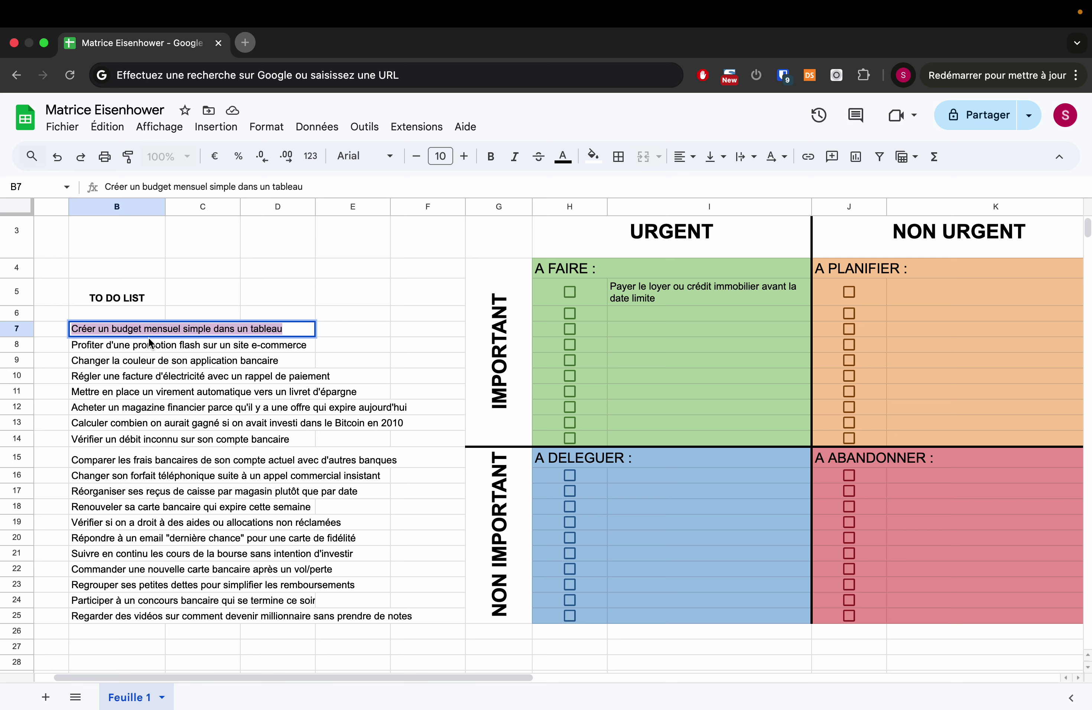
scroll(159, 346, "right", 2)
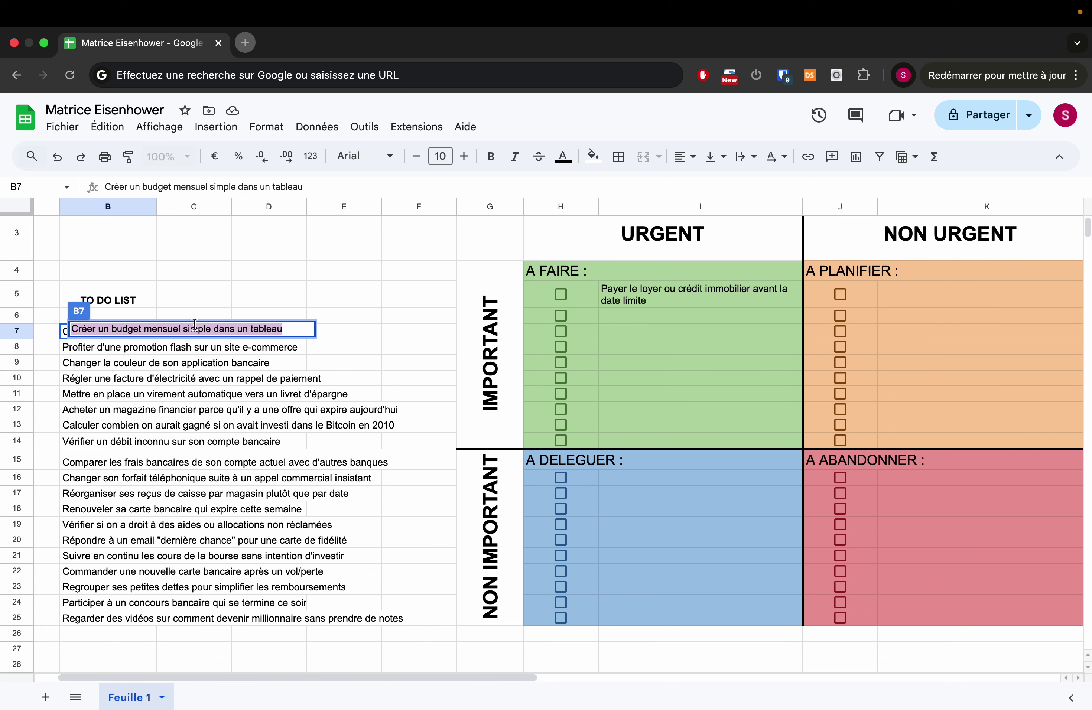
left_click(401, 336)
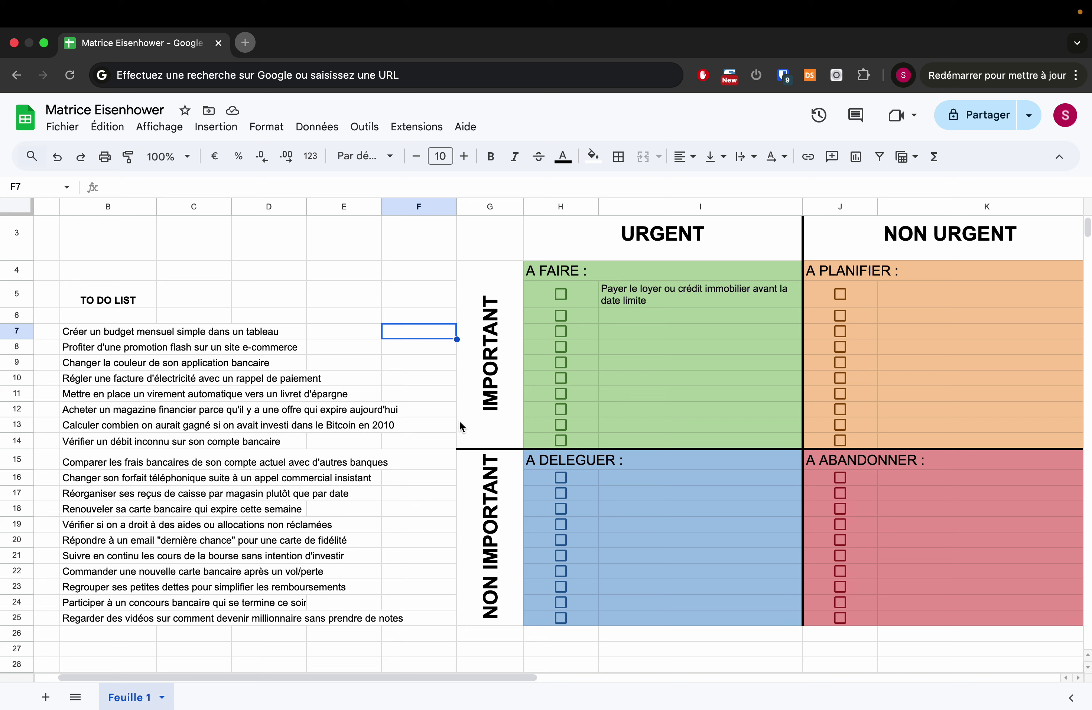
left_click(914, 298)
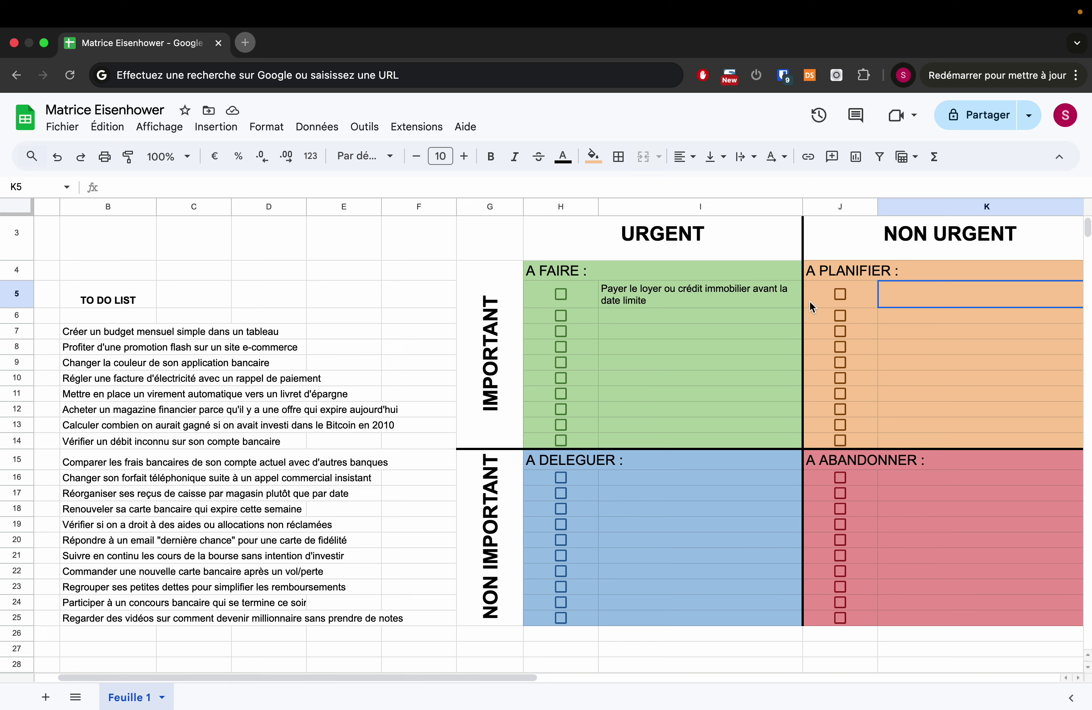
double_click(906, 288)
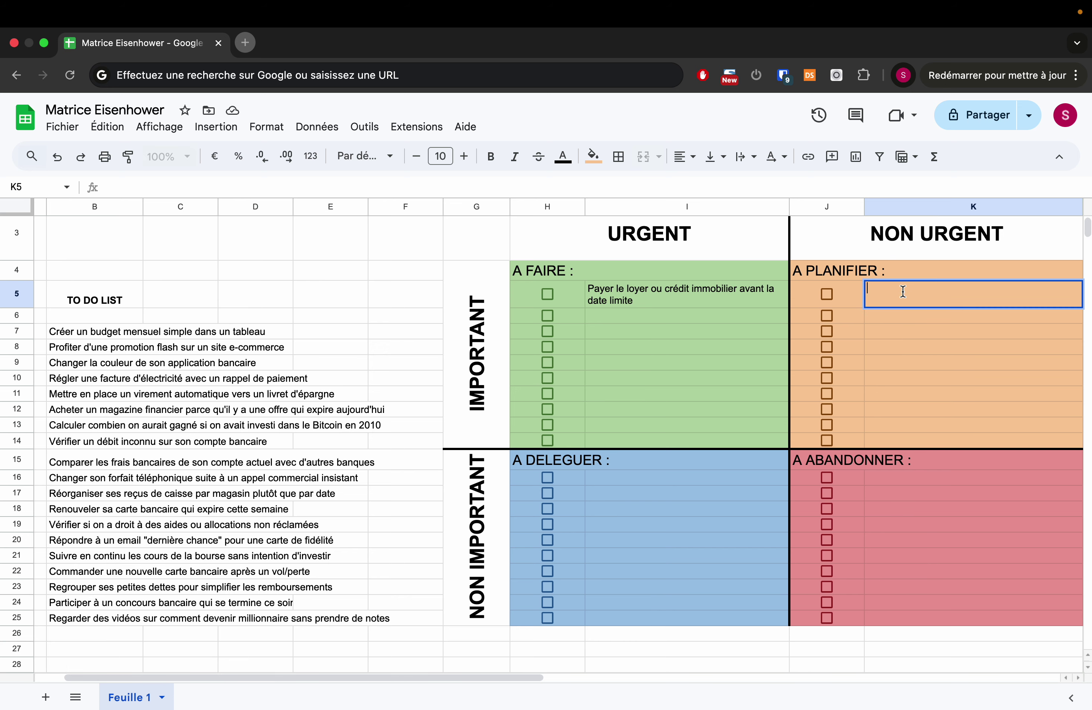
type("Créer un budget mensuel simple dans un tableau")
left_click(890, 331)
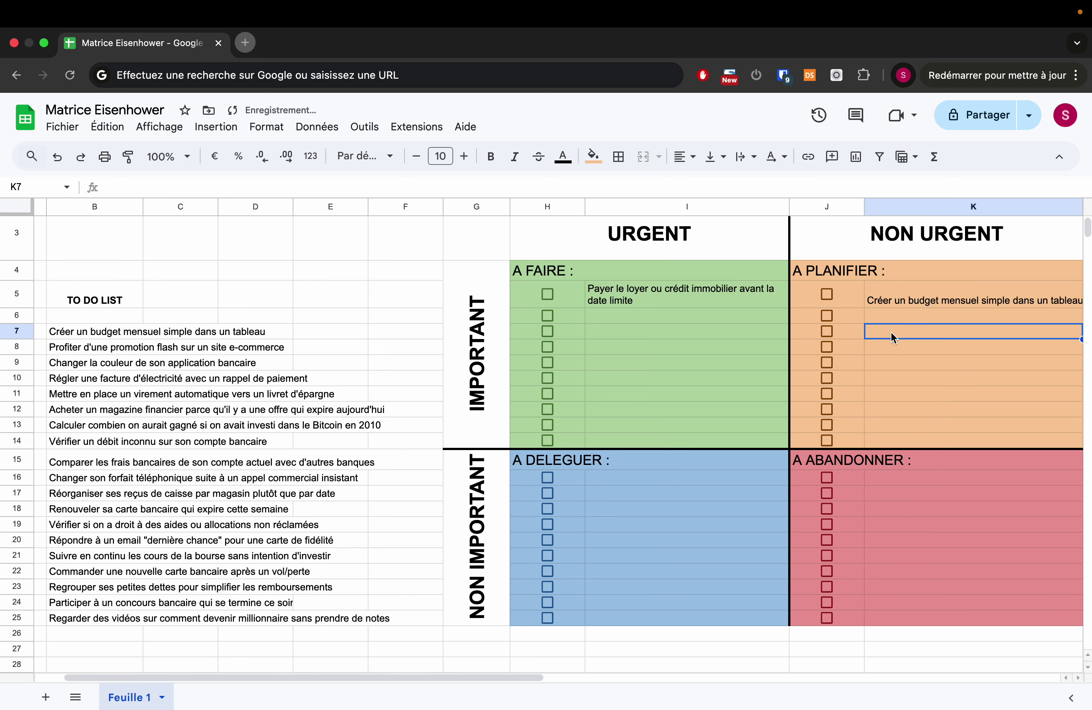
Step: Enter the date 24/04/2025 in L5, beside the budget task
scroll(890, 331, "right", 5)
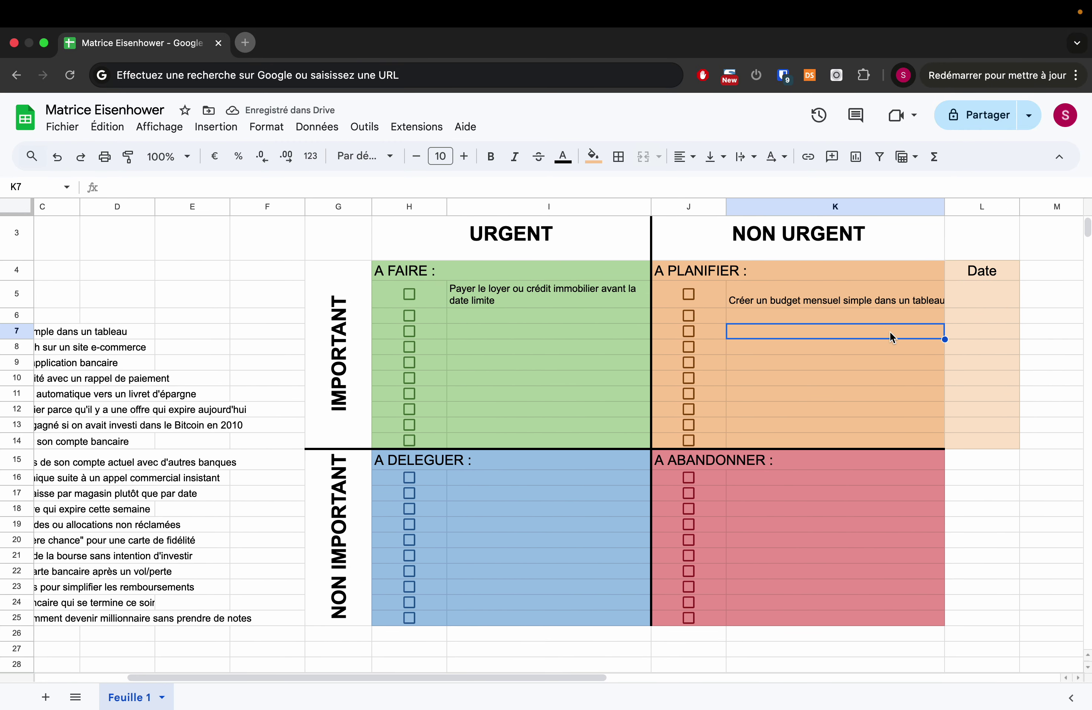
left_click(961, 304)
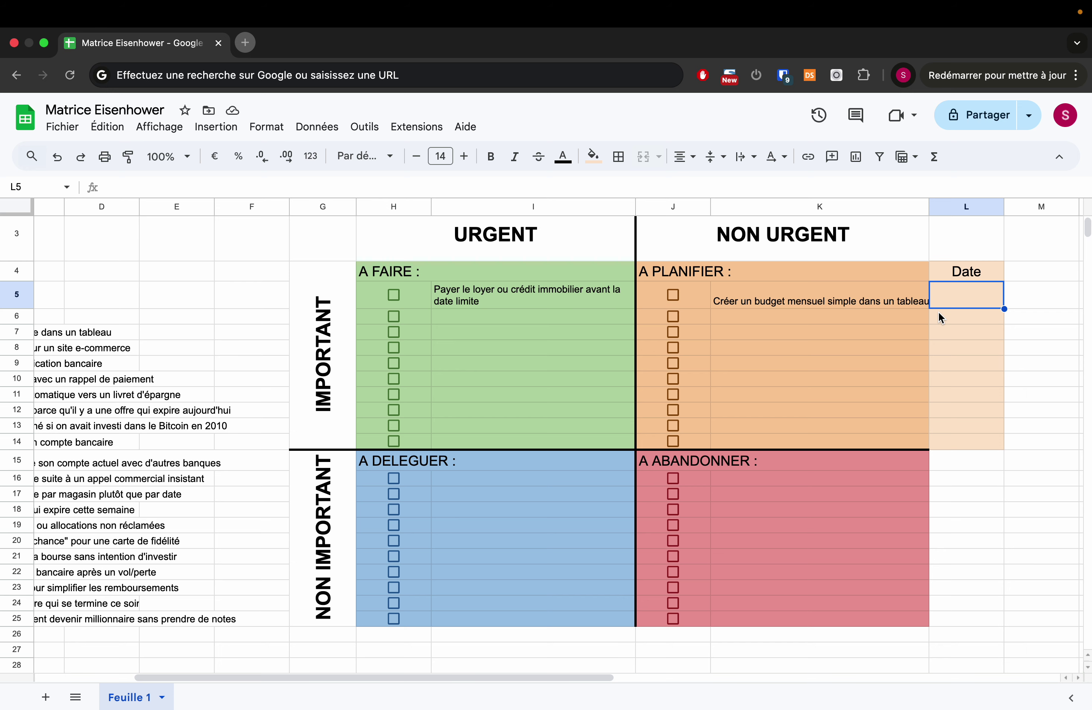
type("24/0")
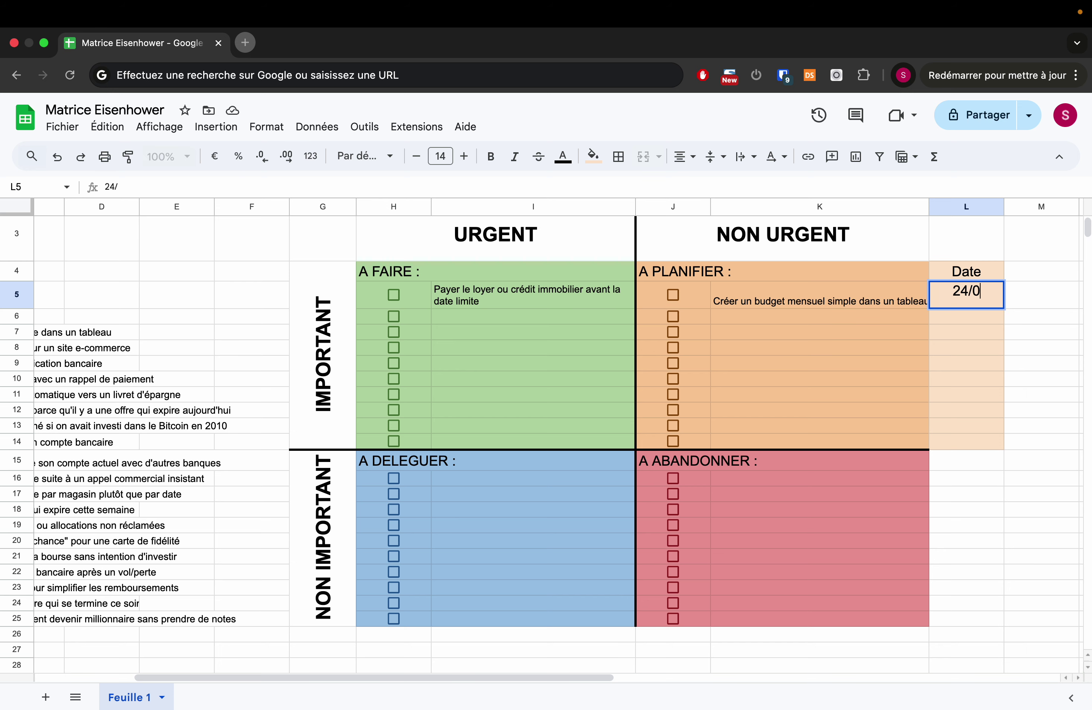
type("4/2025")
key("Return")
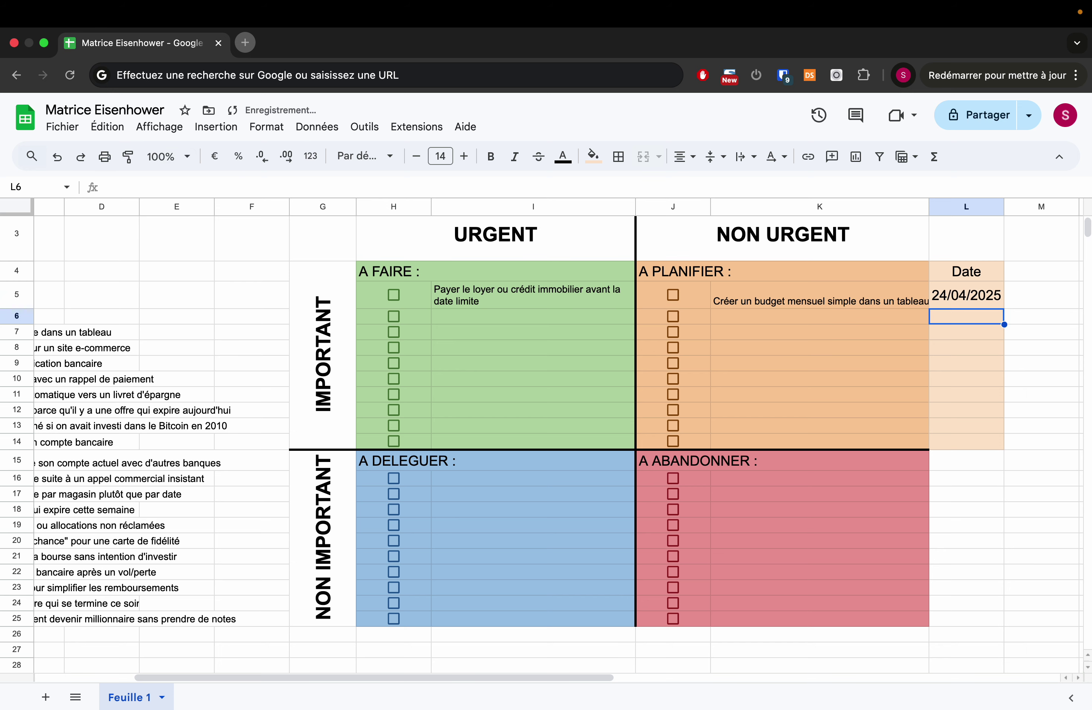
Step: Reduce the font size of the date in L5 to 10
scroll(553, 438, "down", 3)
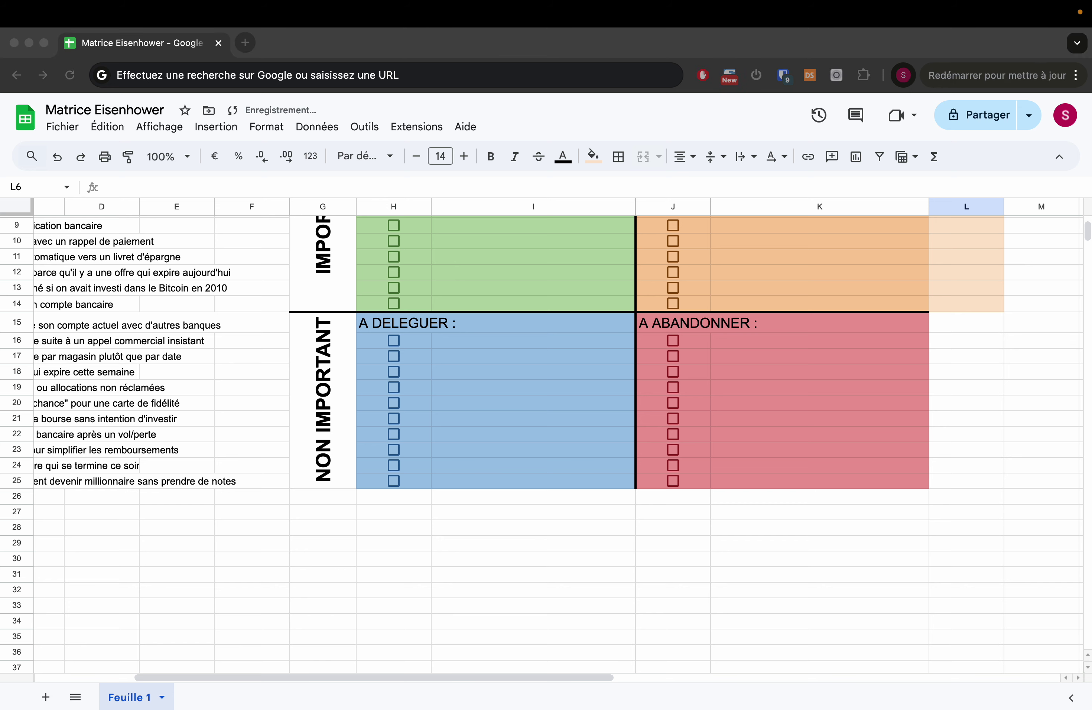
scroll(886, 287, "up", 3)
left_click(957, 272)
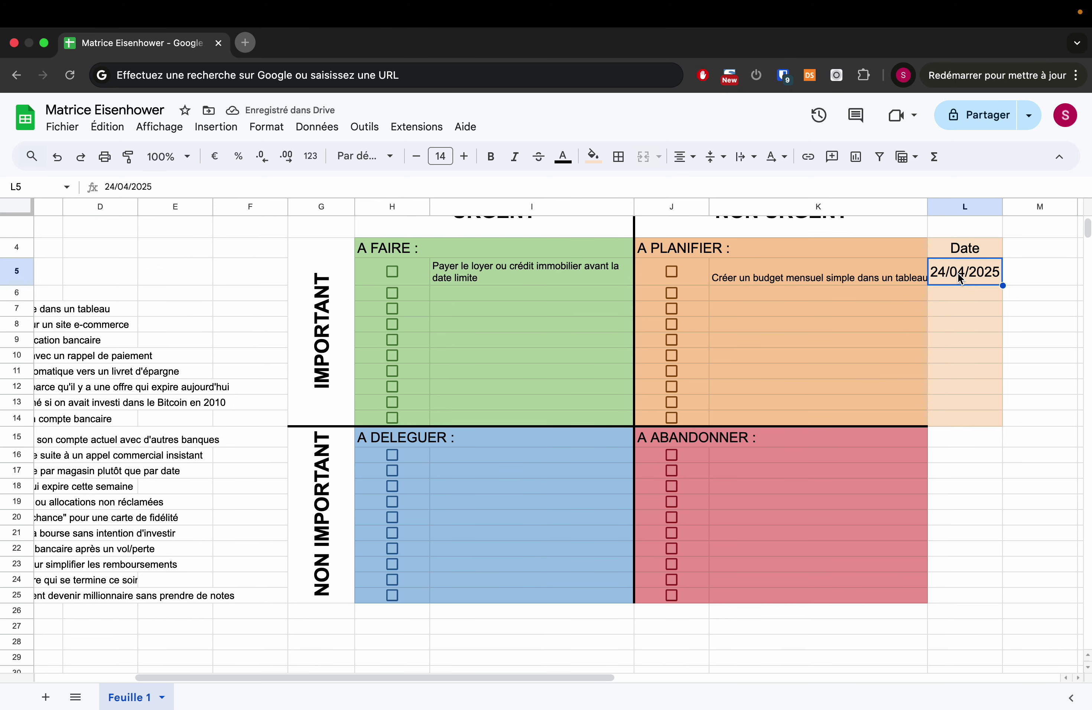
left_click(416, 157)
left_click(416, 157)
left_click(416, 157)
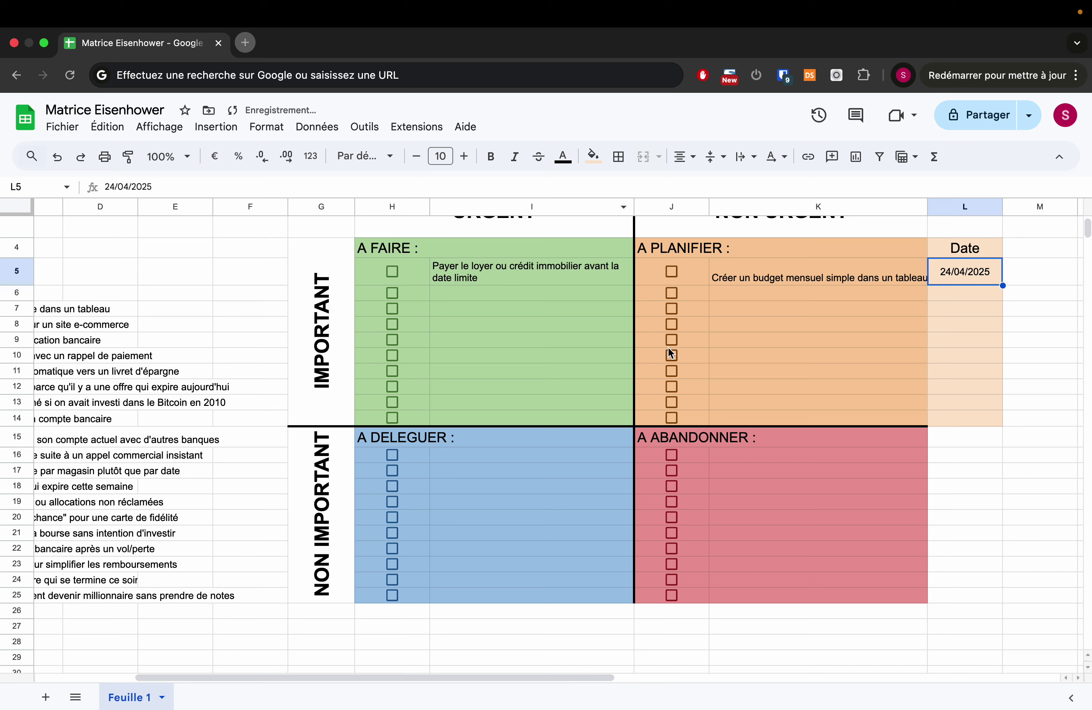
Step: Centre the budget task in K5 of the A PLANIFIER quadrant vertically
left_click(815, 326)
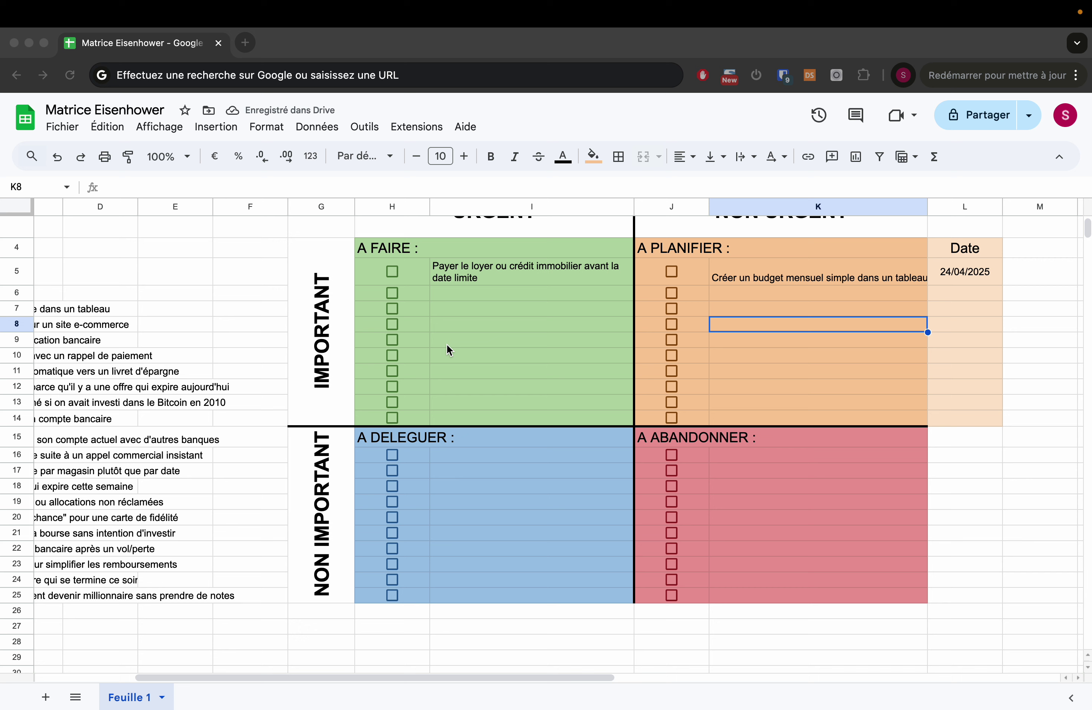
left_click(724, 270)
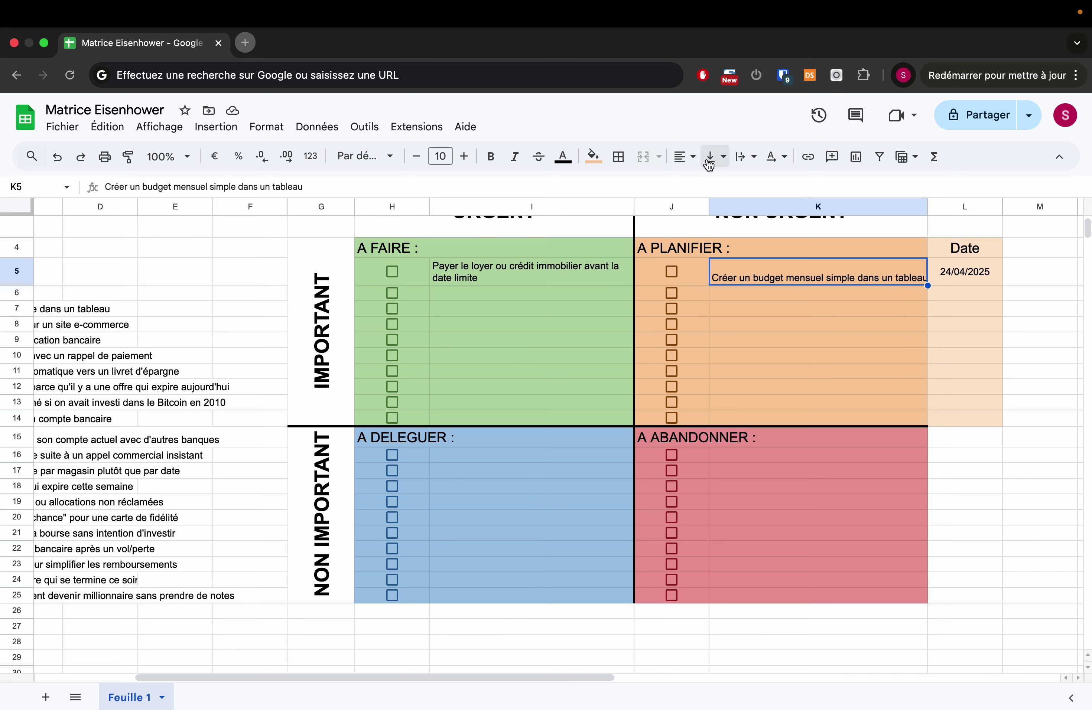
left_click(743, 157)
left_click(713, 163)
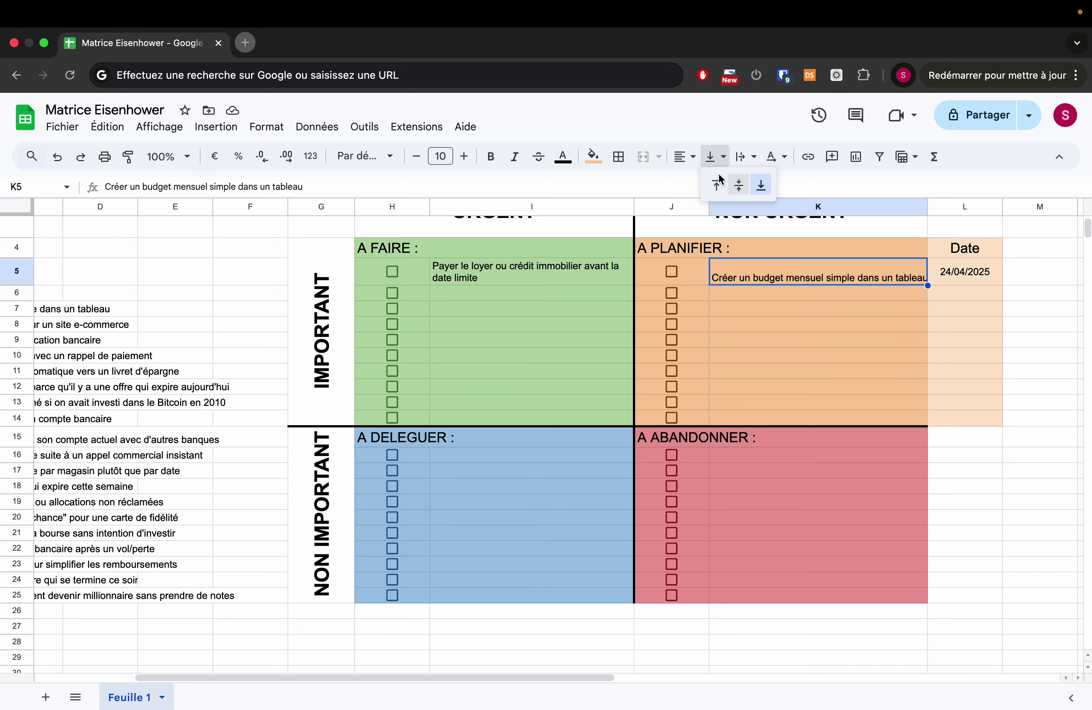
left_click(739, 185)
left_click(763, 328)
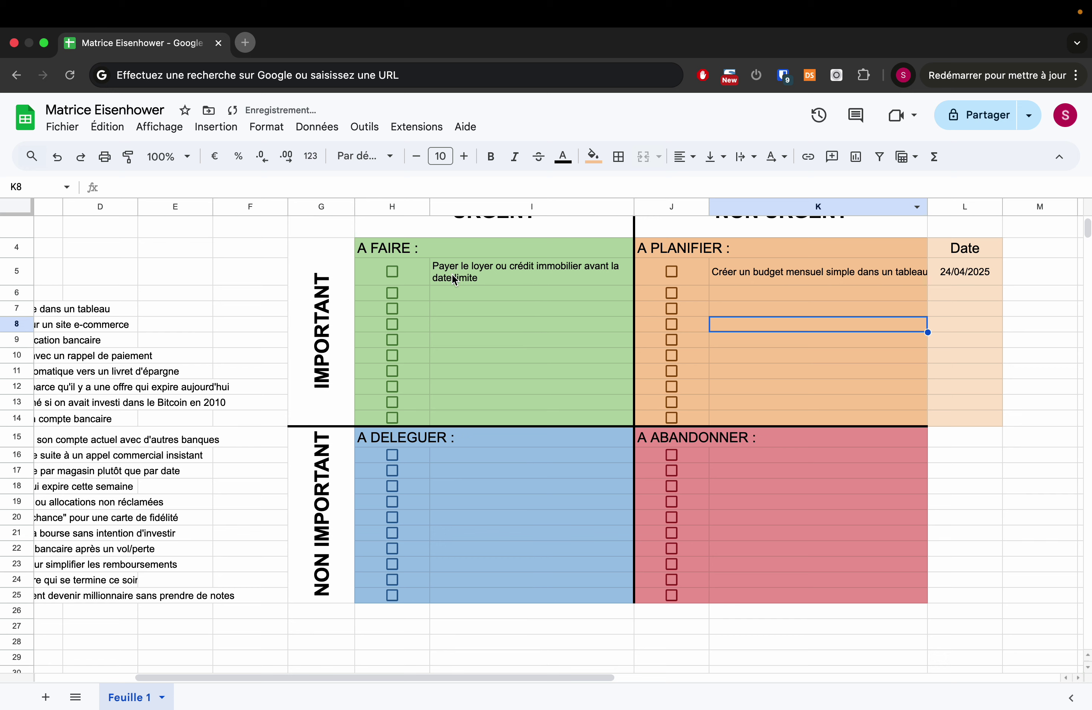
Step: Apply middle vertical alignment to the whole matrix range H5:K25
left_click_drag(377, 273, 811, 587)
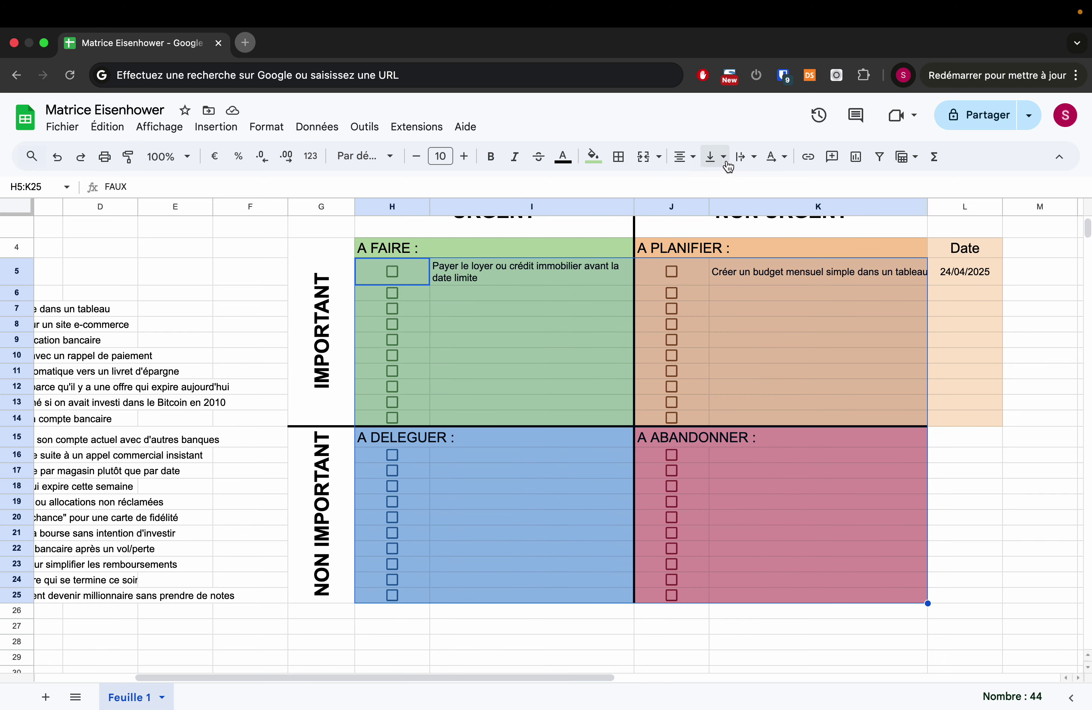
left_click(750, 158)
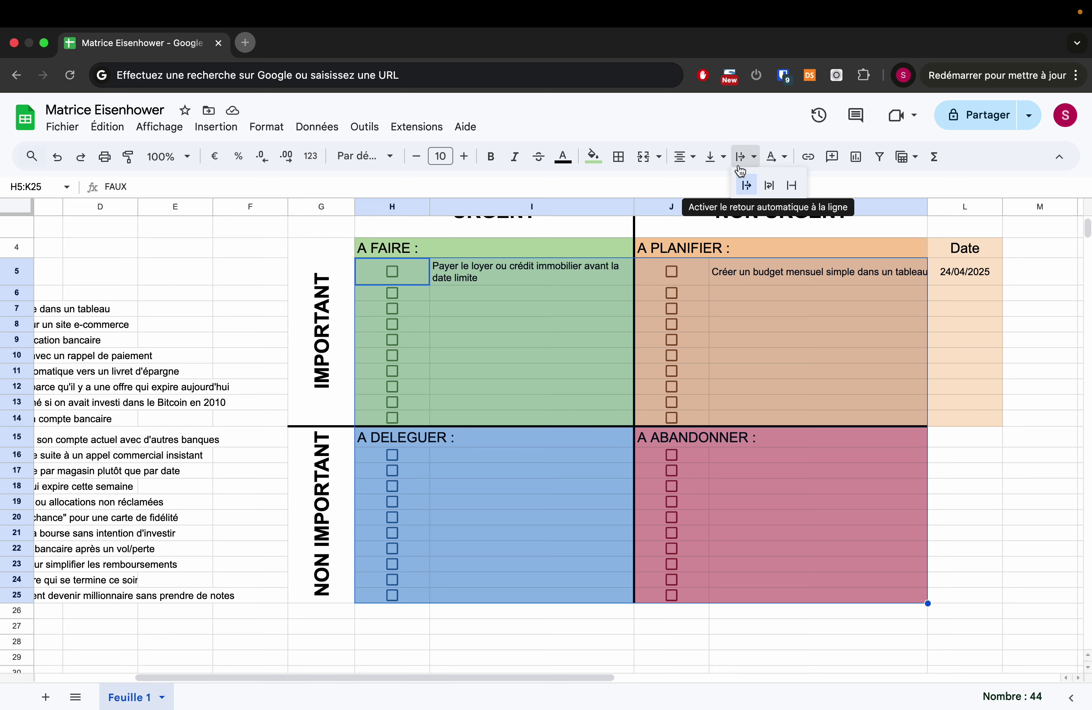
left_click(720, 156)
left_click(736, 186)
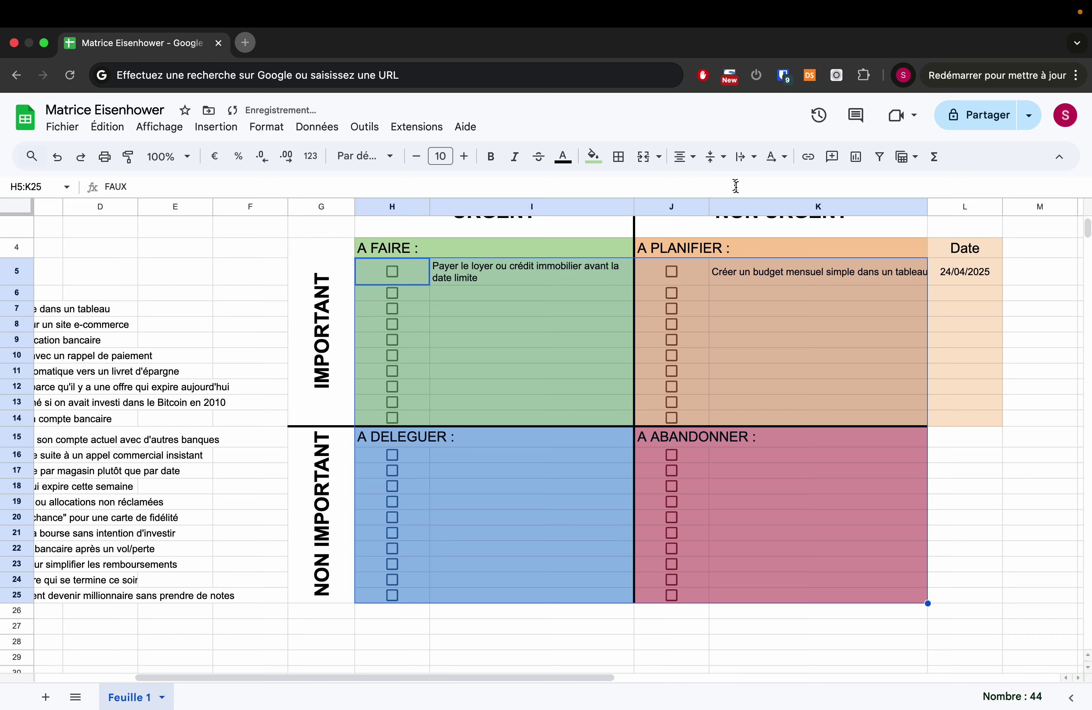
left_click(504, 359)
Step: Delete the task "Créer un budget mensuel simple dans un tableau" from B7 of the TO DO LIST
scroll(502, 358, "left", 5)
scroll(502, 358, "up", 1)
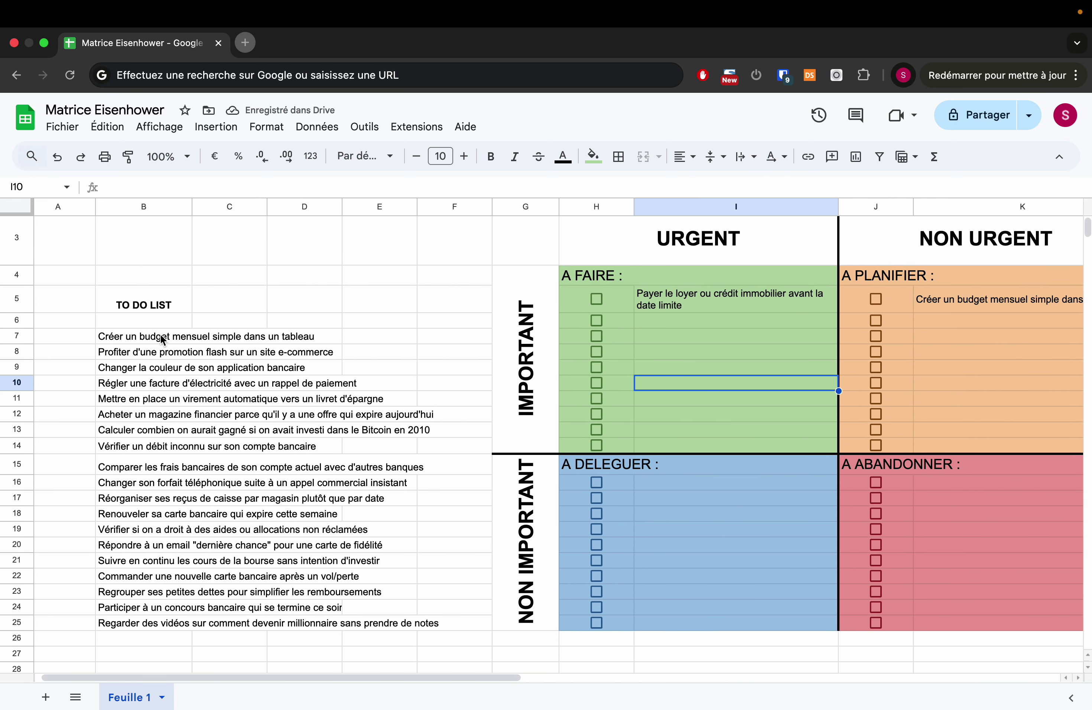
left_click(155, 339)
key("Delete")
Step: Copy the text of the task "Profiter d'une promotion flash sur un site e-commerce" in B8
left_click(139, 359)
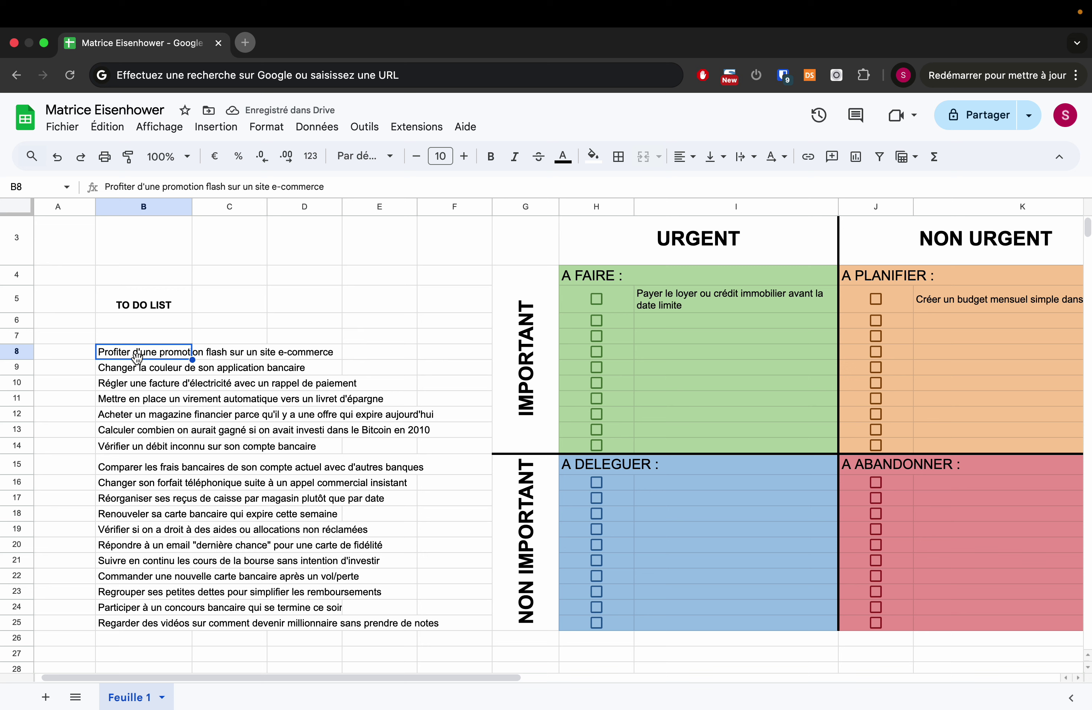
key("Return")
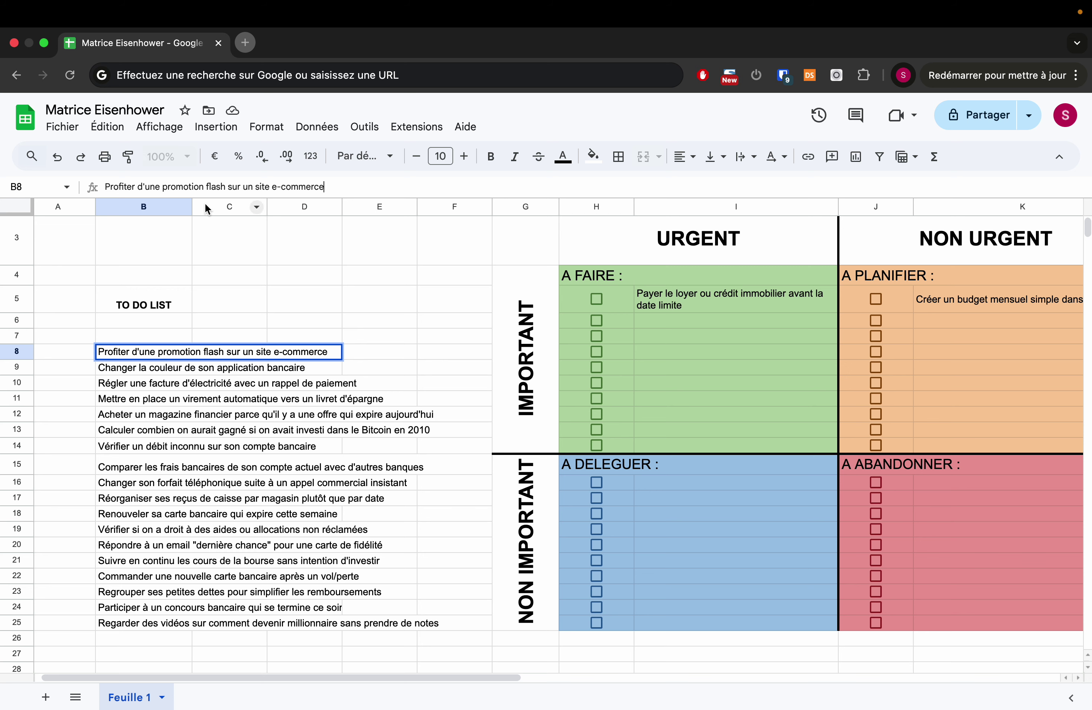
key("super+a")
key("super+c")
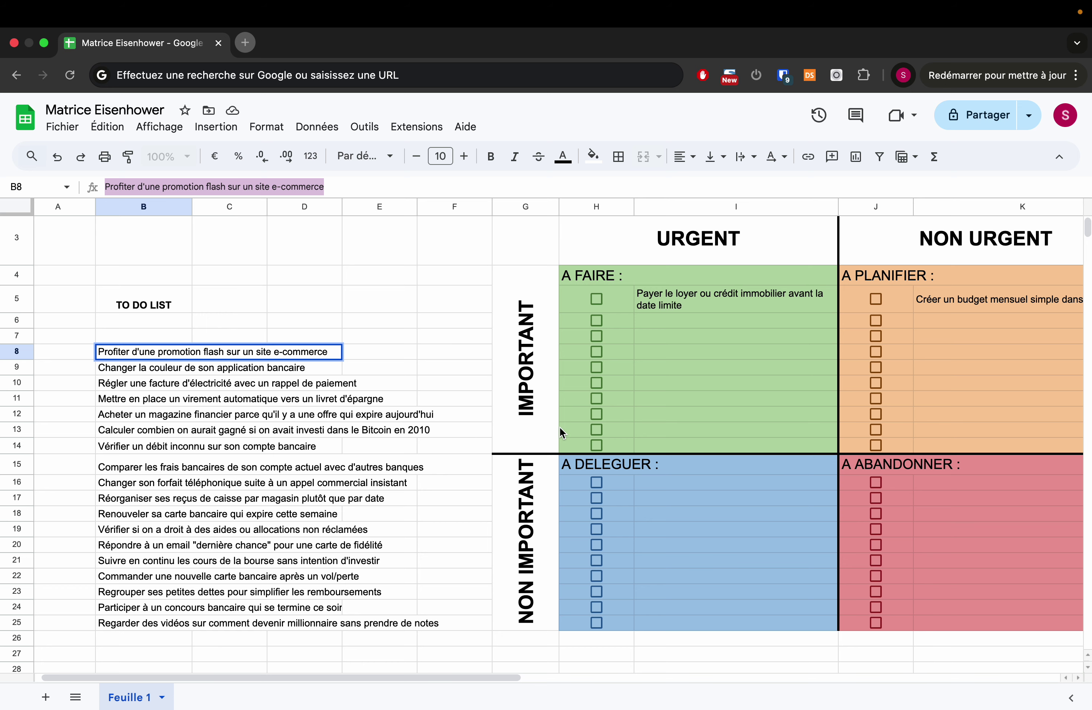
left_click(935, 485)
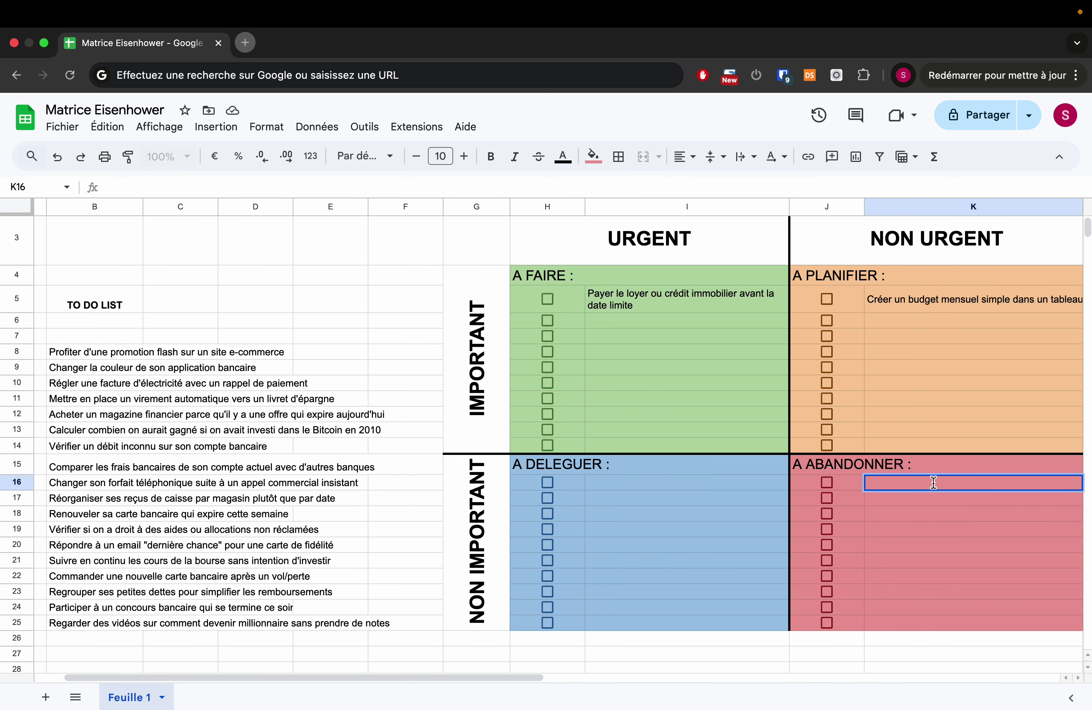
double_click(933, 482)
left_click(206, 179)
key("super+v")
key("Return")
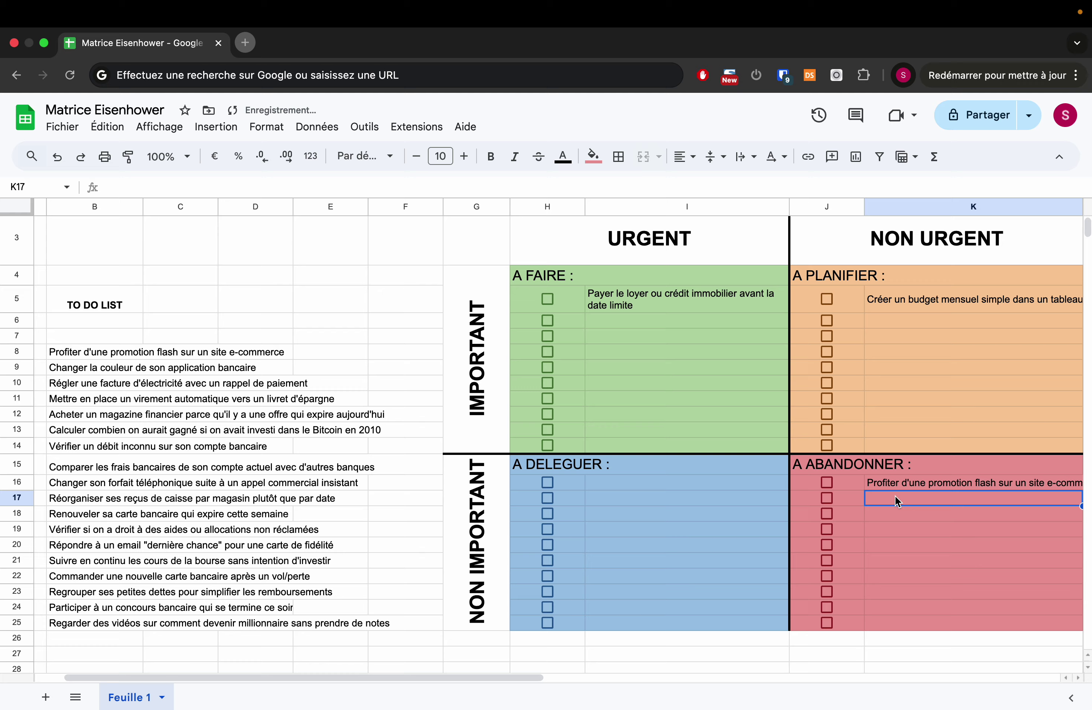
scroll(897, 500, "right", 3)
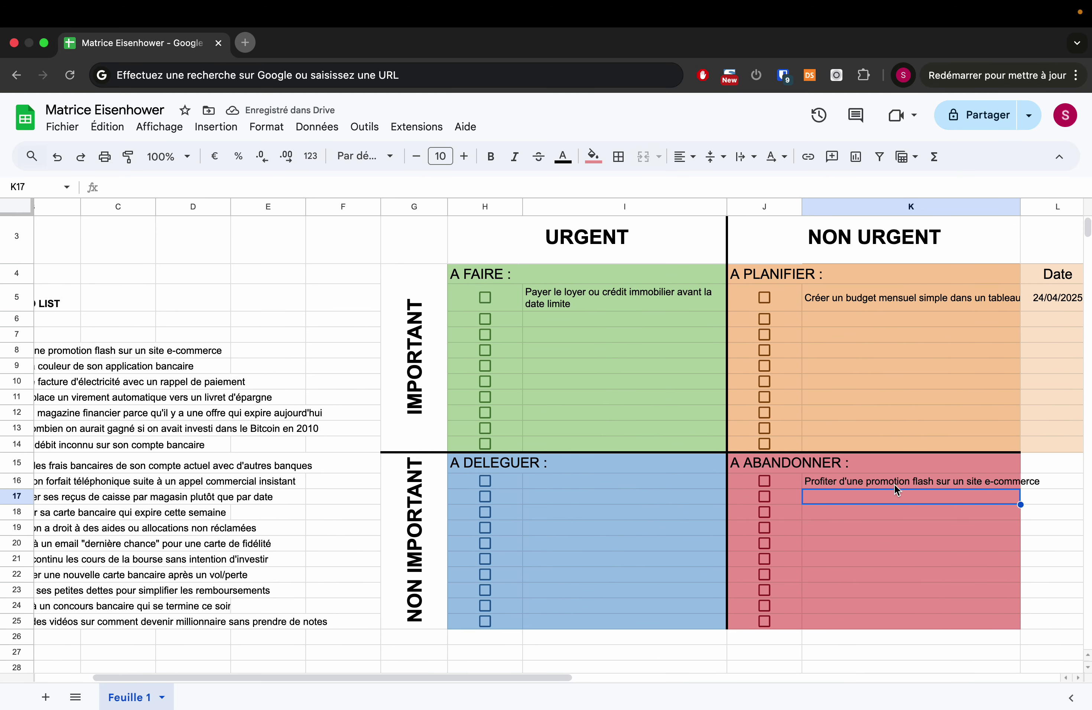
scroll(527, 485, "left", 5)
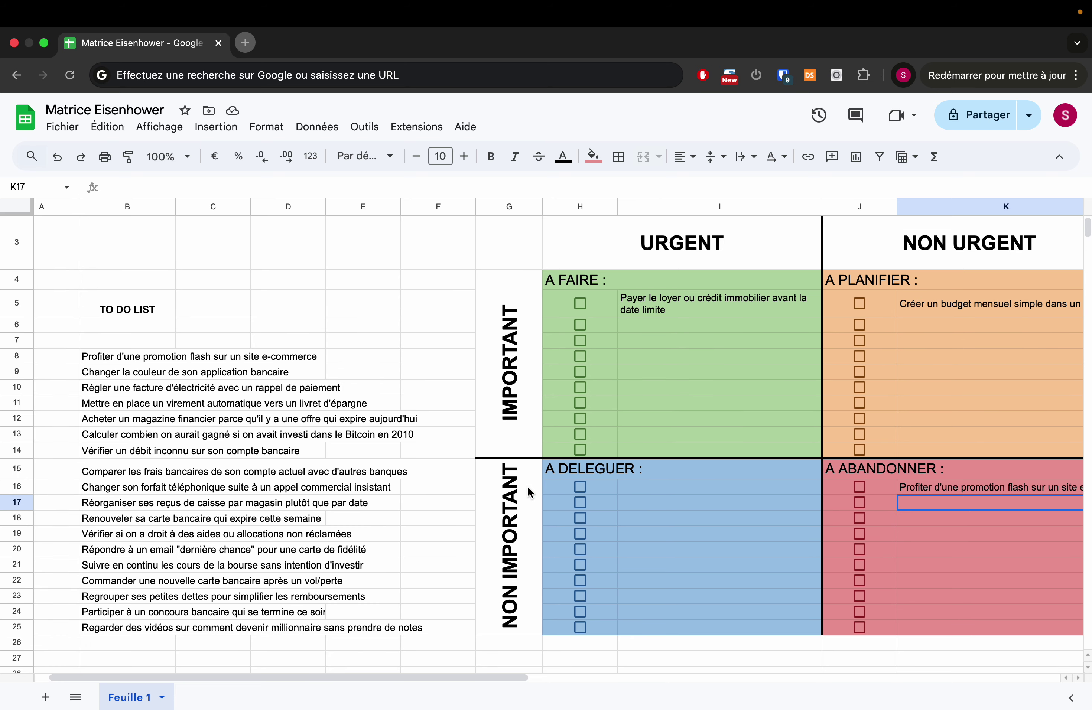
scroll(528, 489, "right", 1)
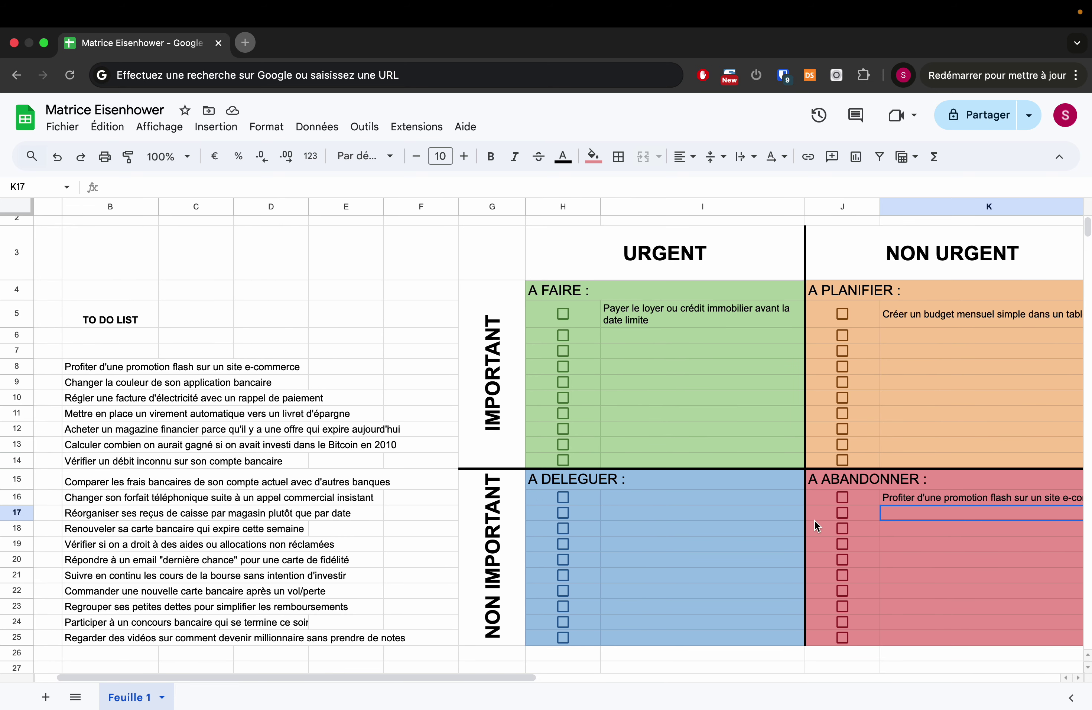
scroll(753, 510, "right", 2)
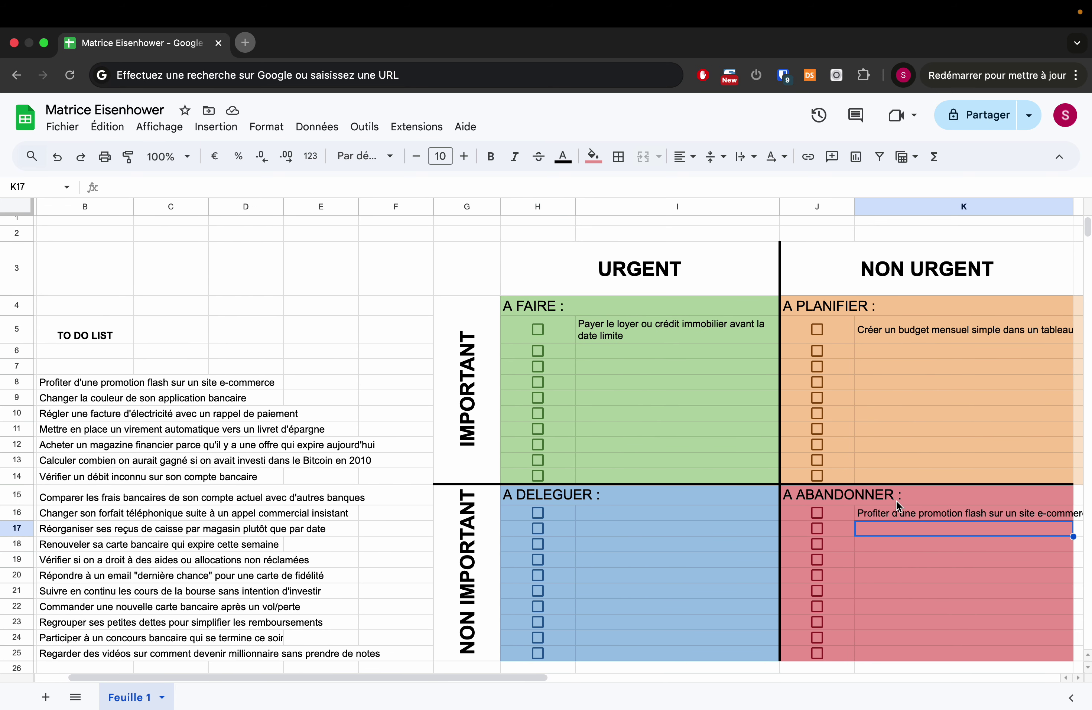
left_click(895, 509)
key("Delete")
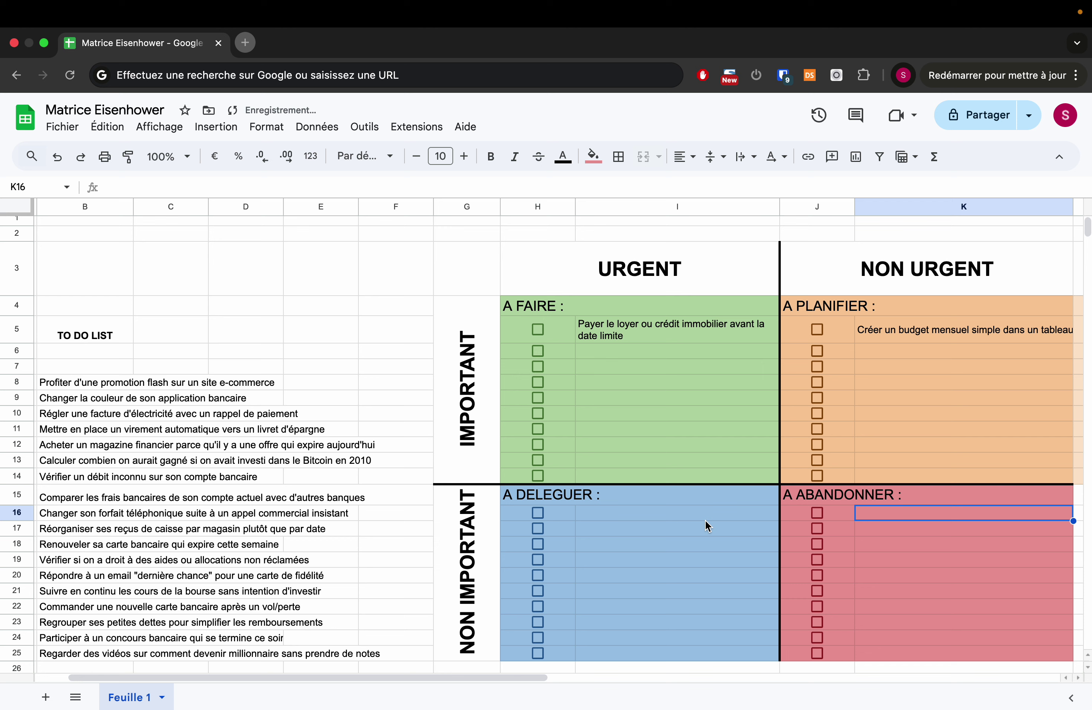
Step: Enter "Profiter d'une promotion flash sur un site e-commerce" in I16 of the A DELEGUER quadrant
double_click(605, 511)
type("Profiter d'une promotion flash sur un site e-commerce")
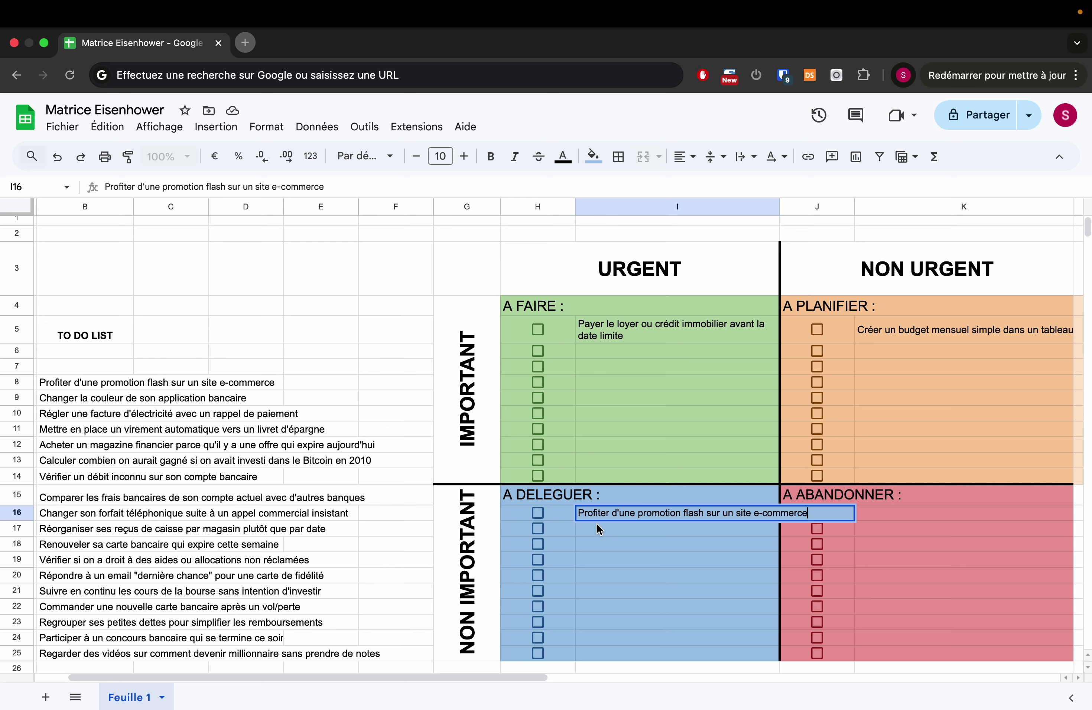
left_click(595, 523)
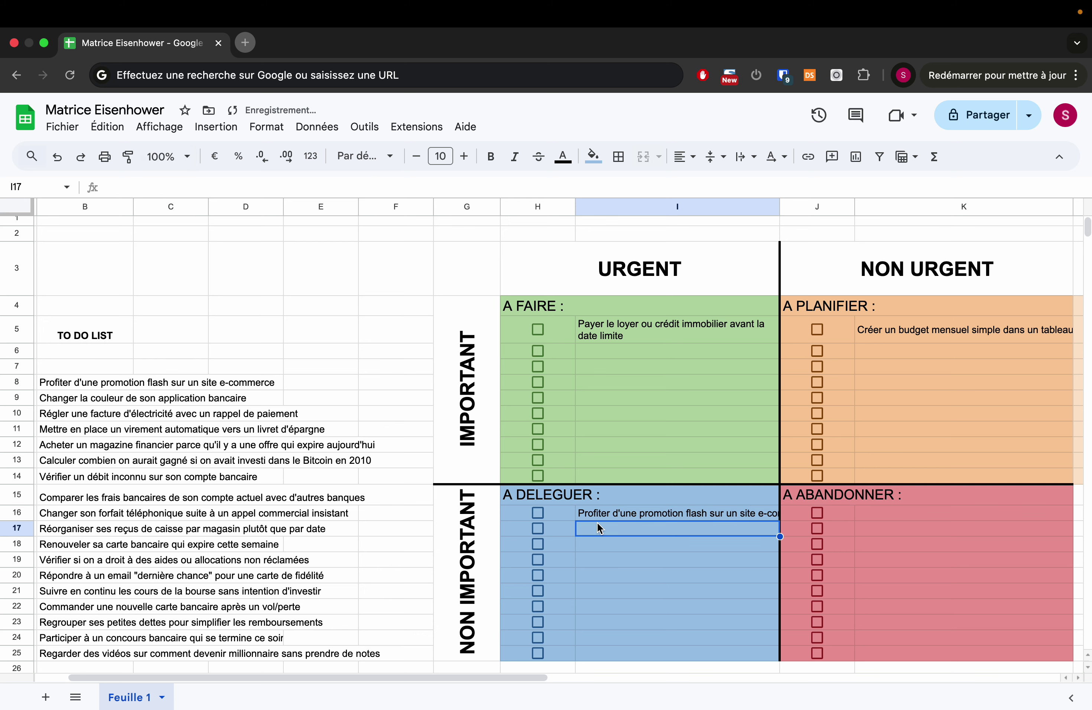
Step: Turn on text wrapping for the flash promotion task in I16
left_click(652, 514)
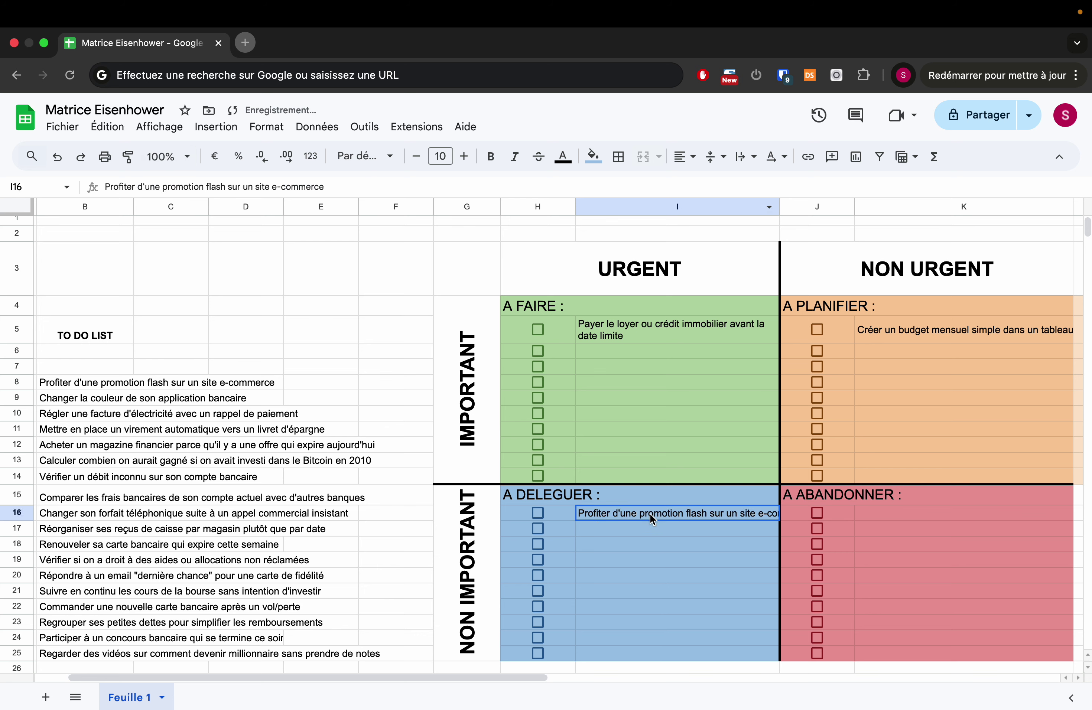
left_click(744, 157)
left_click(767, 186)
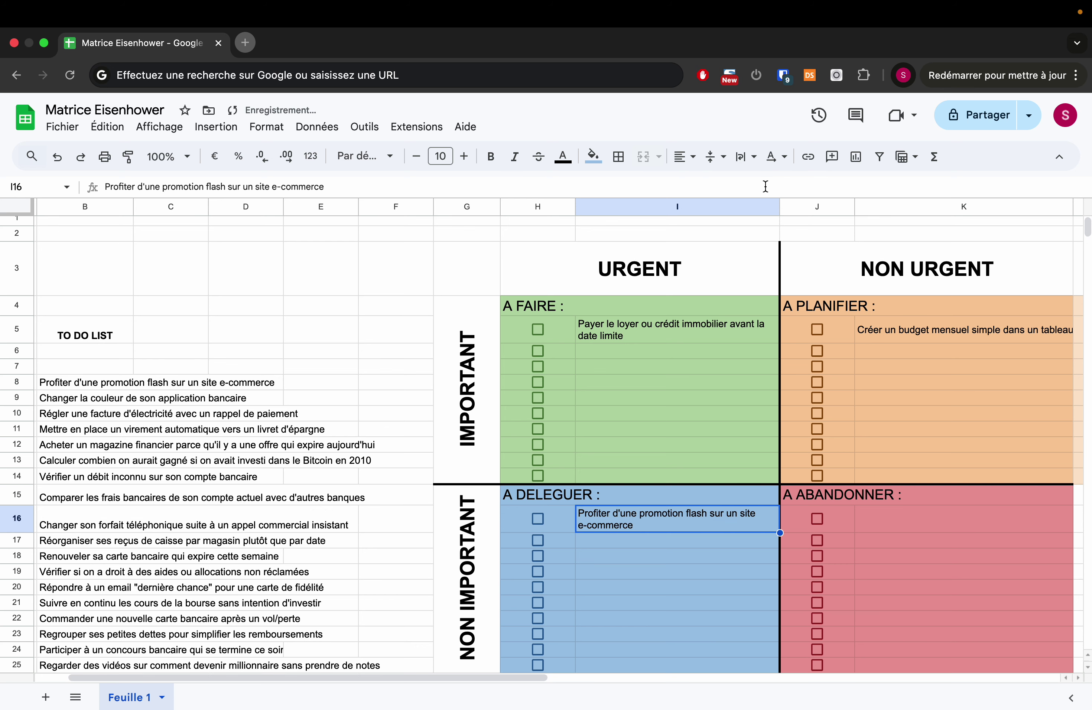
left_click(640, 557)
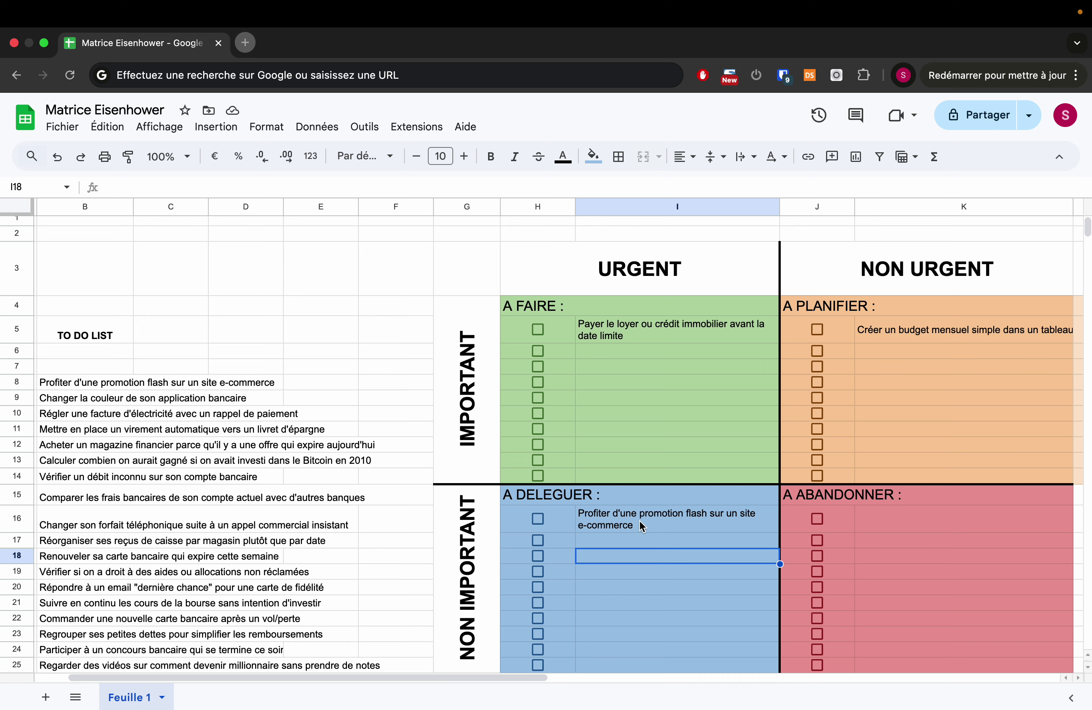
scroll(638, 517, "down", 2)
scroll(637, 517, "left", 1)
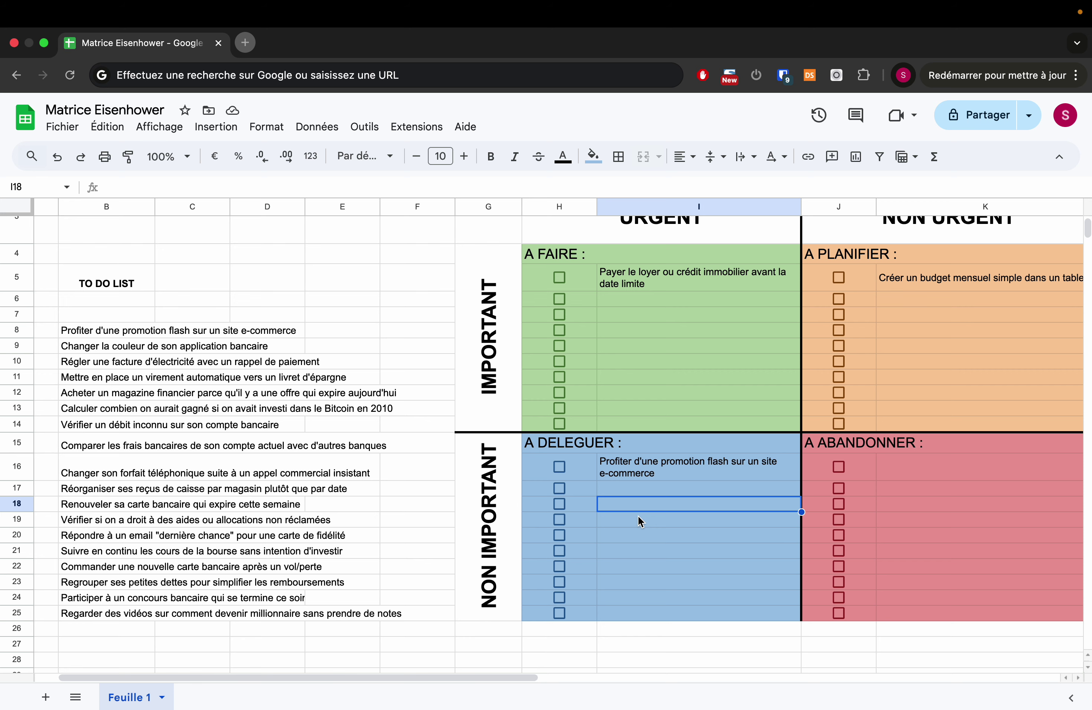
scroll(640, 521, "up", 2)
scroll(639, 521, "left", 1)
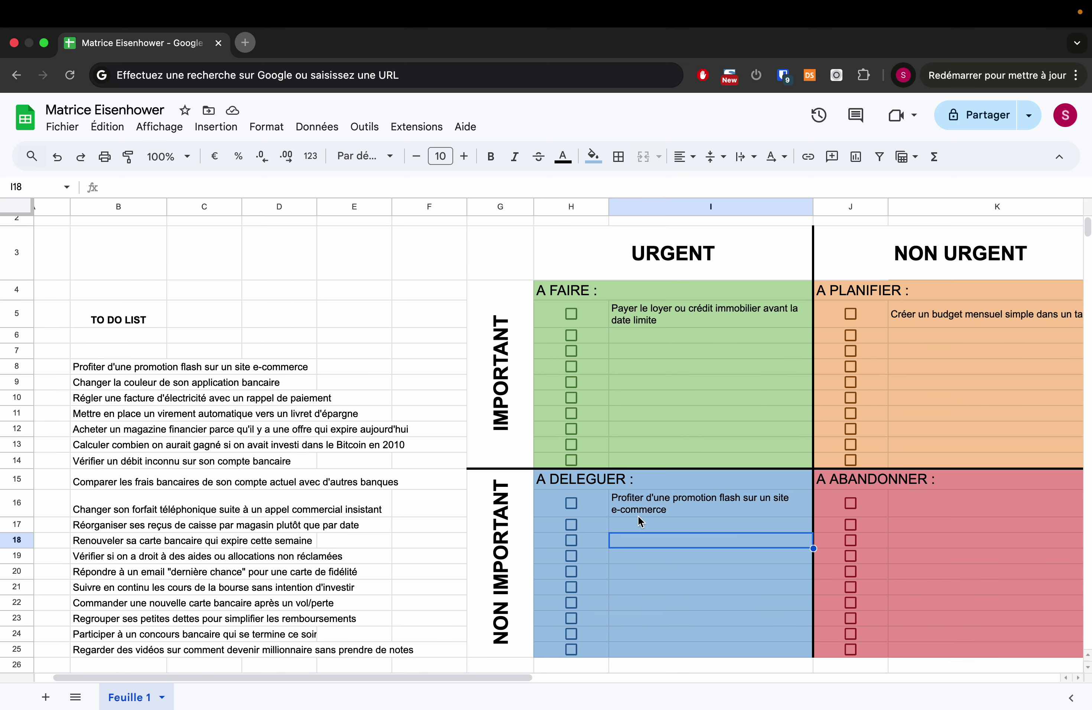
scroll(639, 521, "left", 1)
scroll(640, 521, "up", 1)
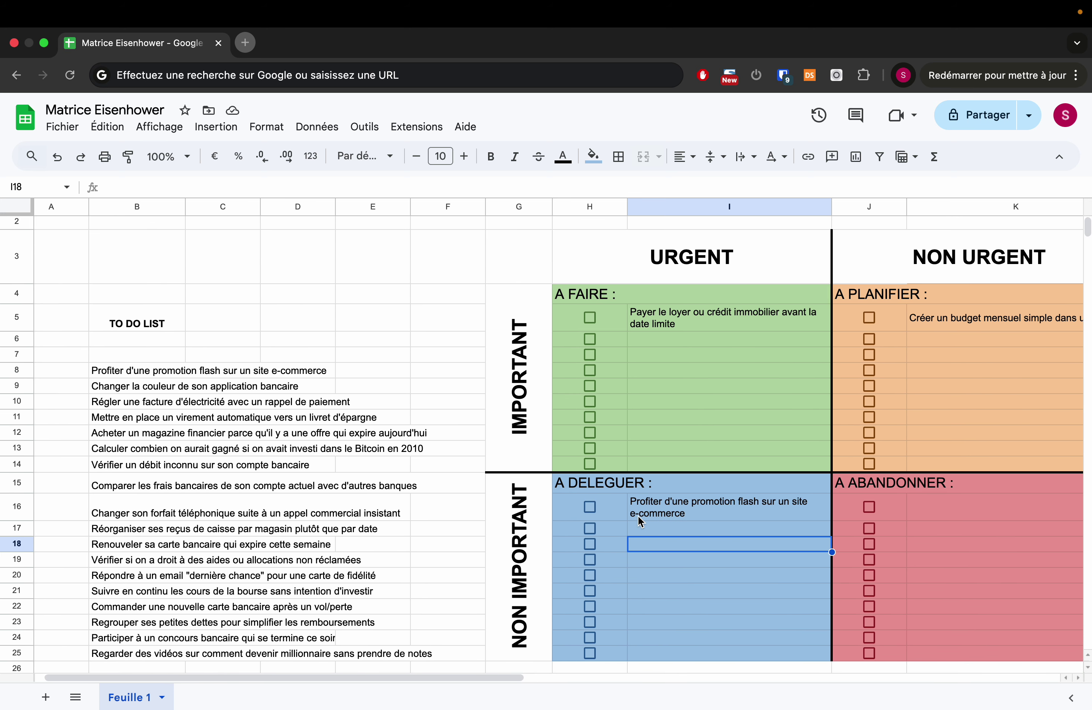
scroll(638, 515, "down", 1)
scroll(638, 515, "left", 1)
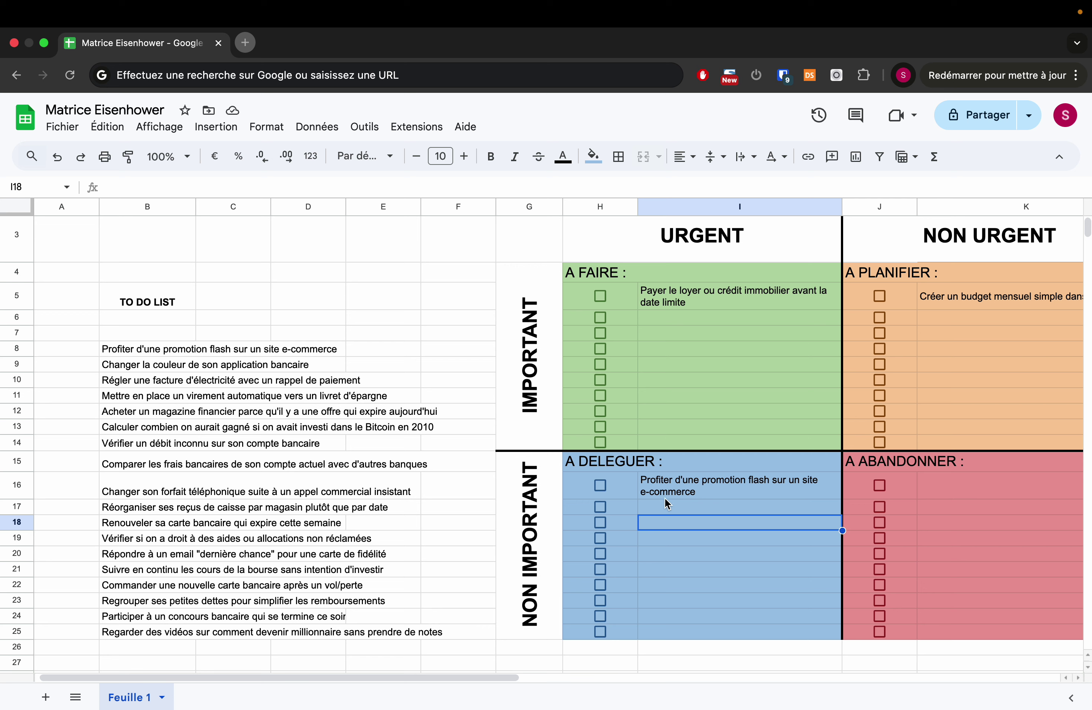
Step: Delete the flash promotion task from B8 of the TO DO LIST
left_click(137, 353)
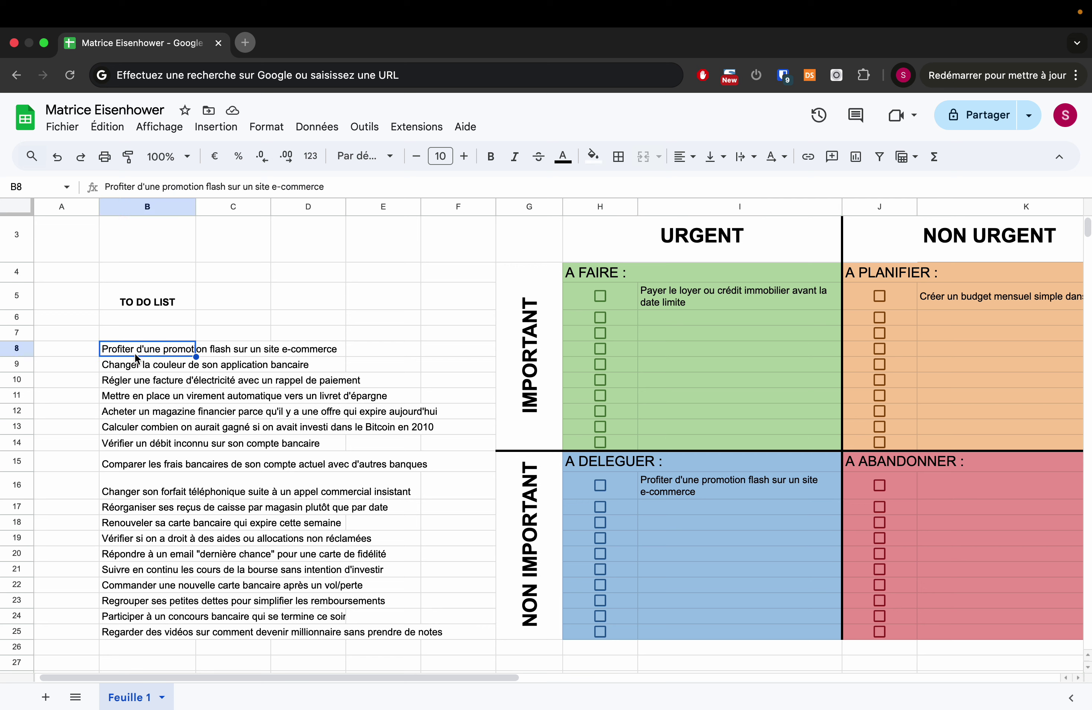
key("Delete")
Step: Copy the task "Changer la couleur de son application bancaire" from B9 into K16 of the A ABANDONNER quadrant
left_click(136, 368)
left_click_drag(299, 185, 51, 182)
key("ctrl+c")
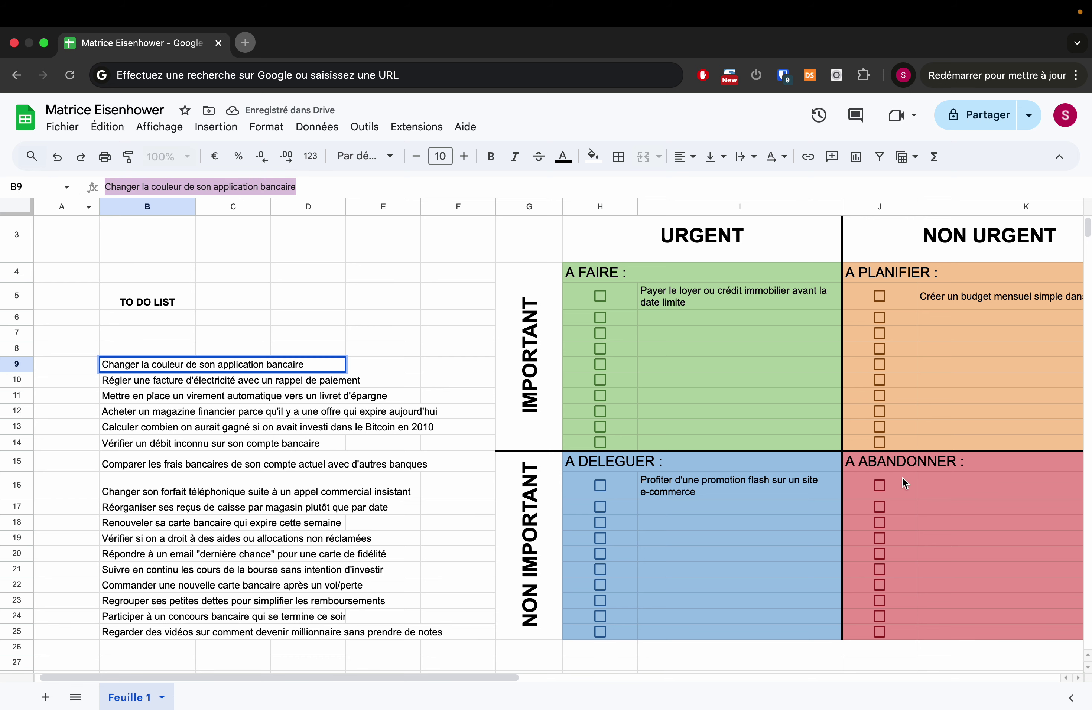
left_click(965, 488)
key("ctrl+v")
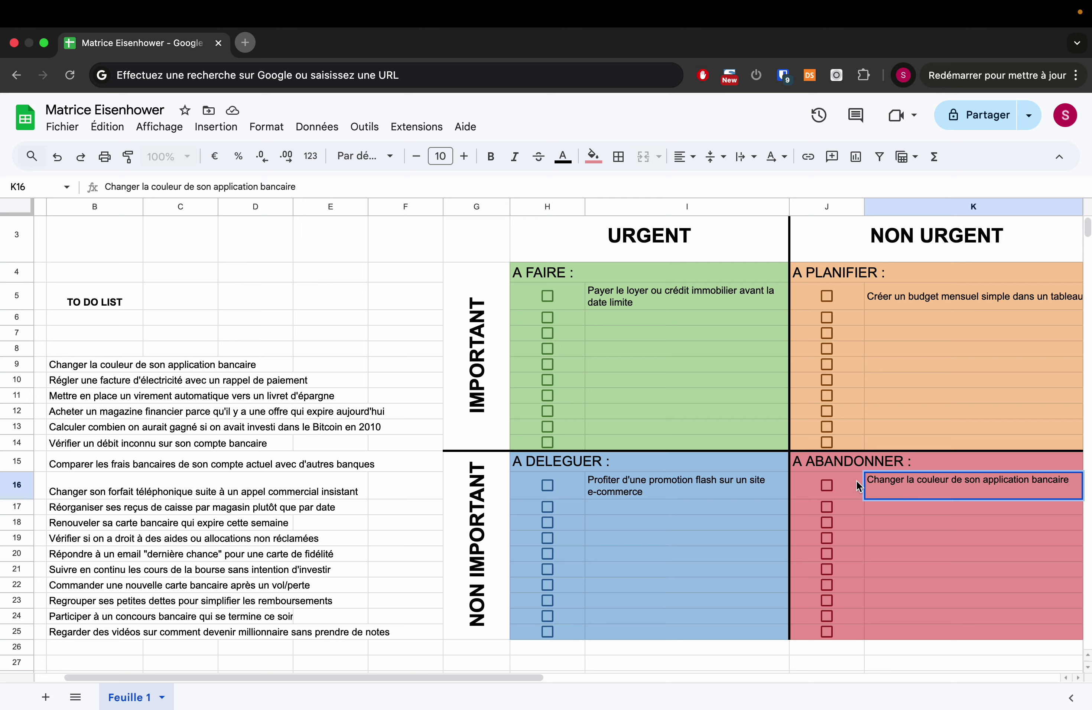
key("Return")
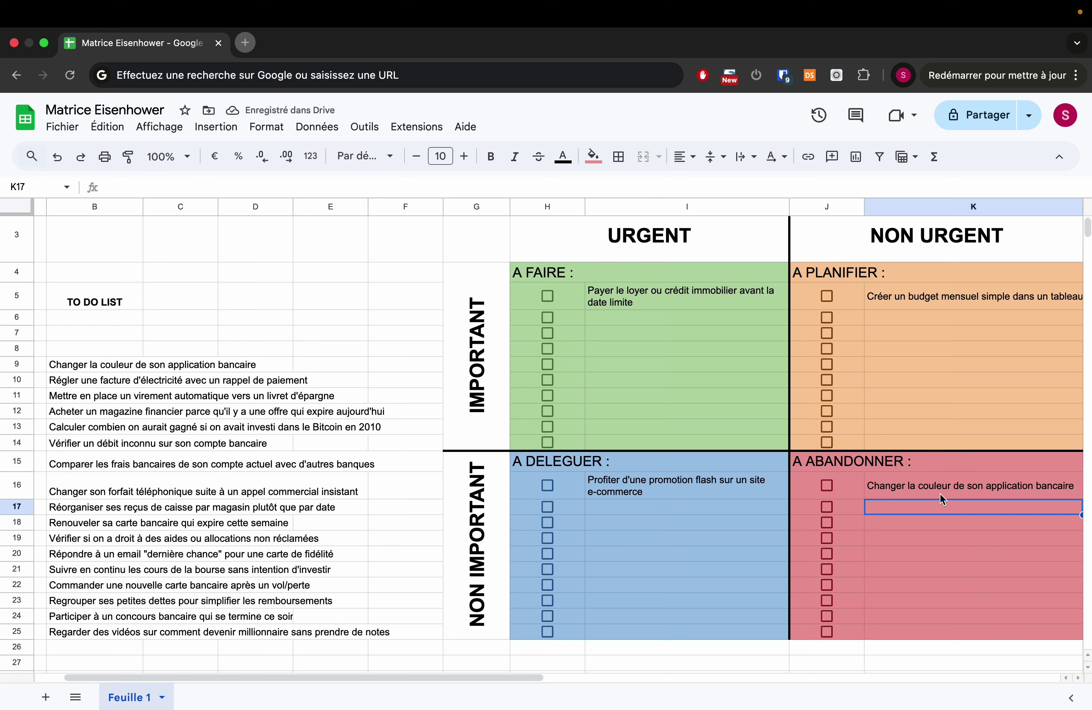
Step: Delete the banking app colour task from B9 of the TO DO LIST
scroll(904, 510, "up", 1)
scroll(903, 510, "left", 2)
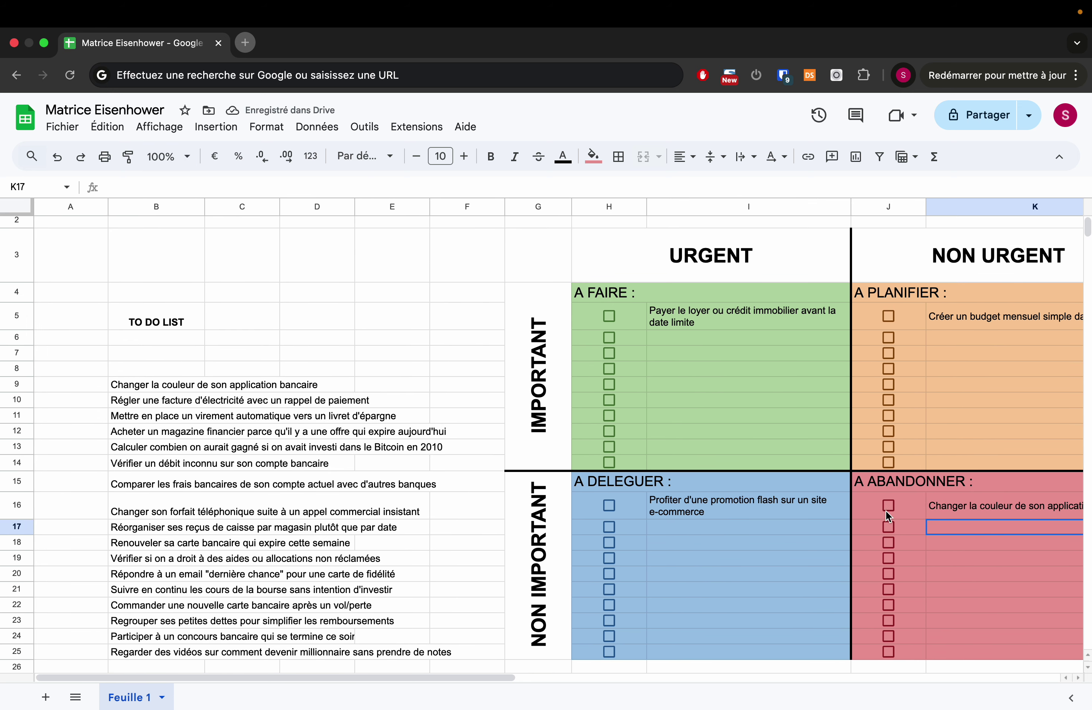
left_click(155, 386)
key("Delete")
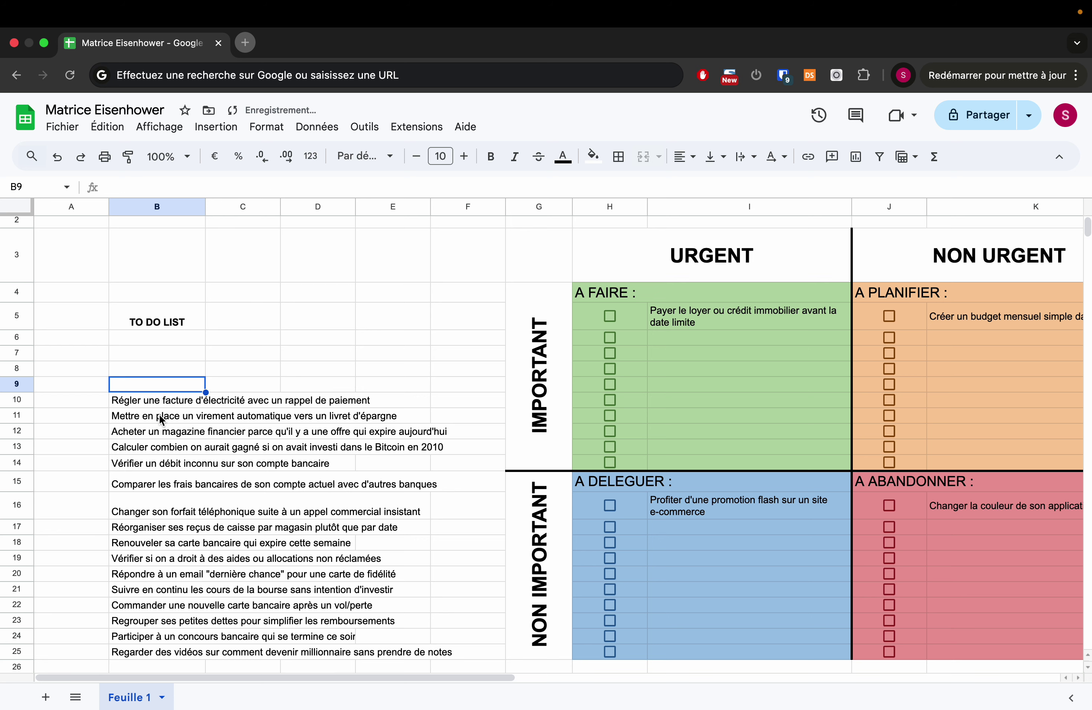
Step: Copy the task "Régler une facture d'électricité avec un rappel de paiement" from B10 into I6 of the A FAIRE quadrant
key("Down")
key("Right")
key("Left")
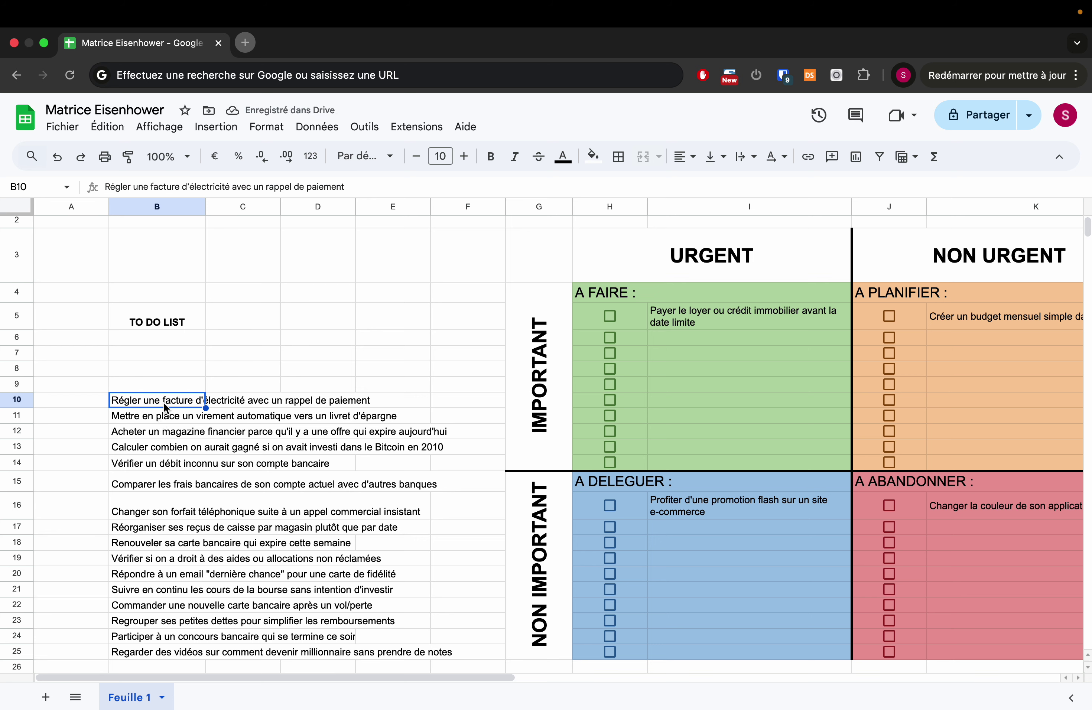
left_click_drag(350, 190, 103, 185)
key("super+c")
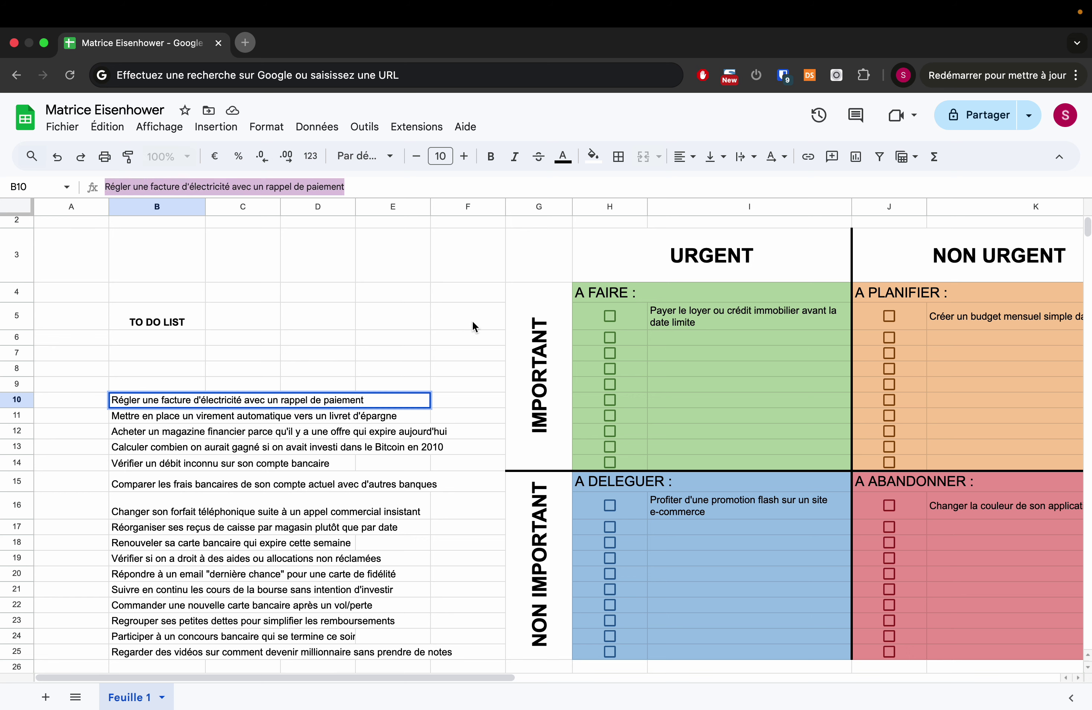
left_click(699, 342)
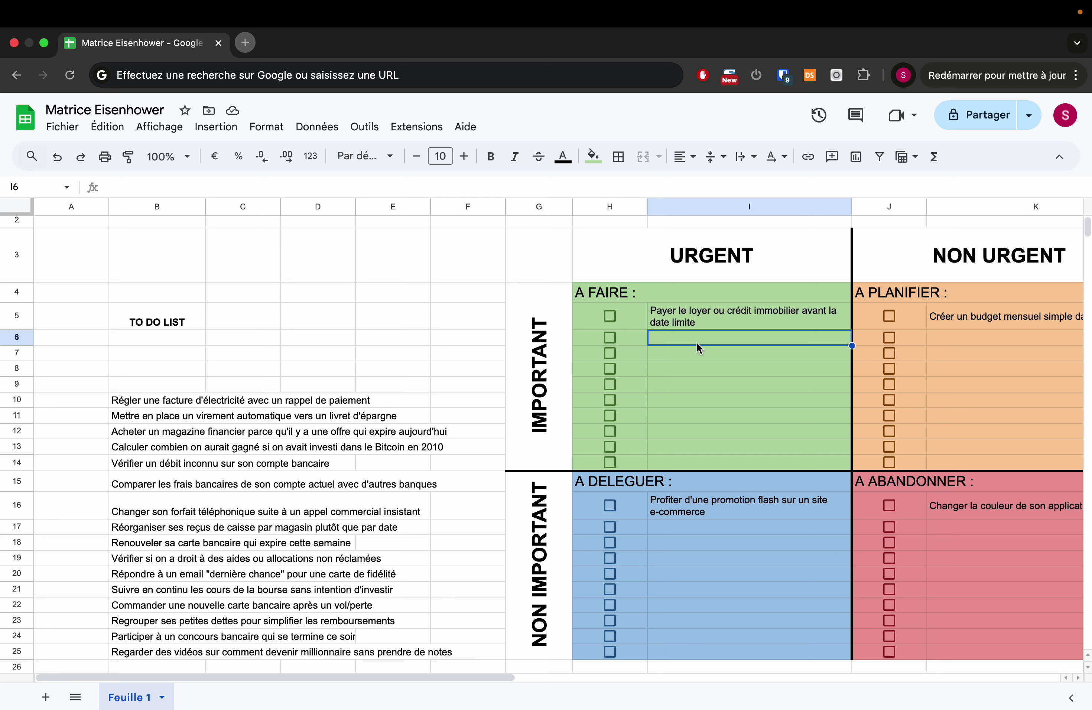
left_click(361, 179)
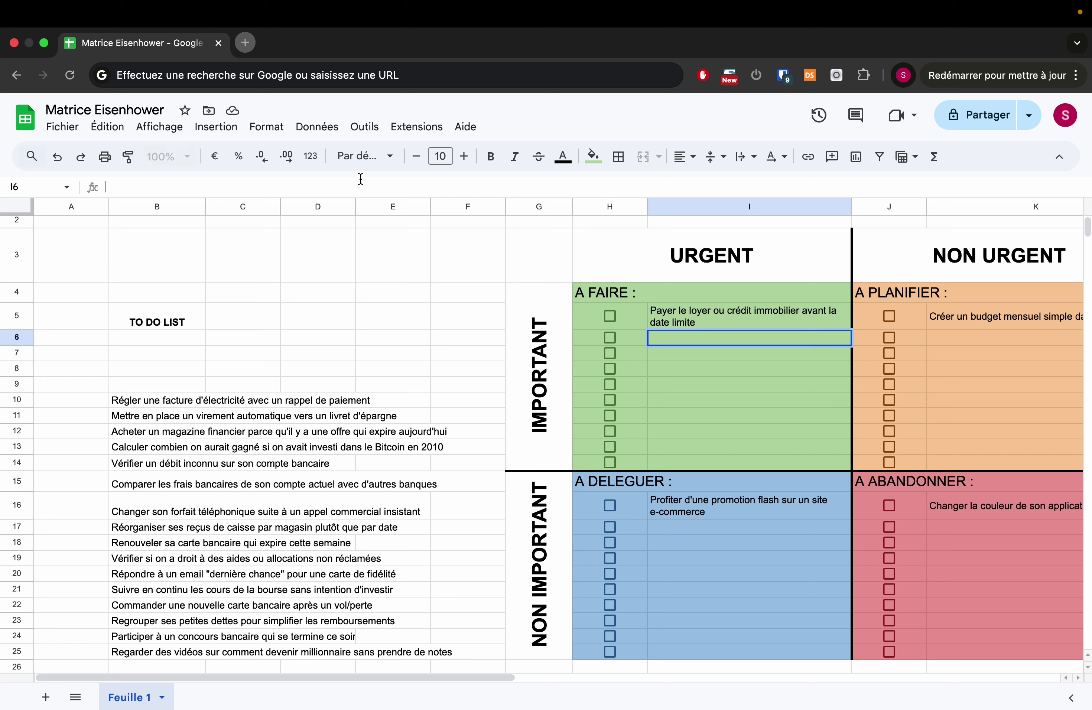
key("super+v")
key("Return")
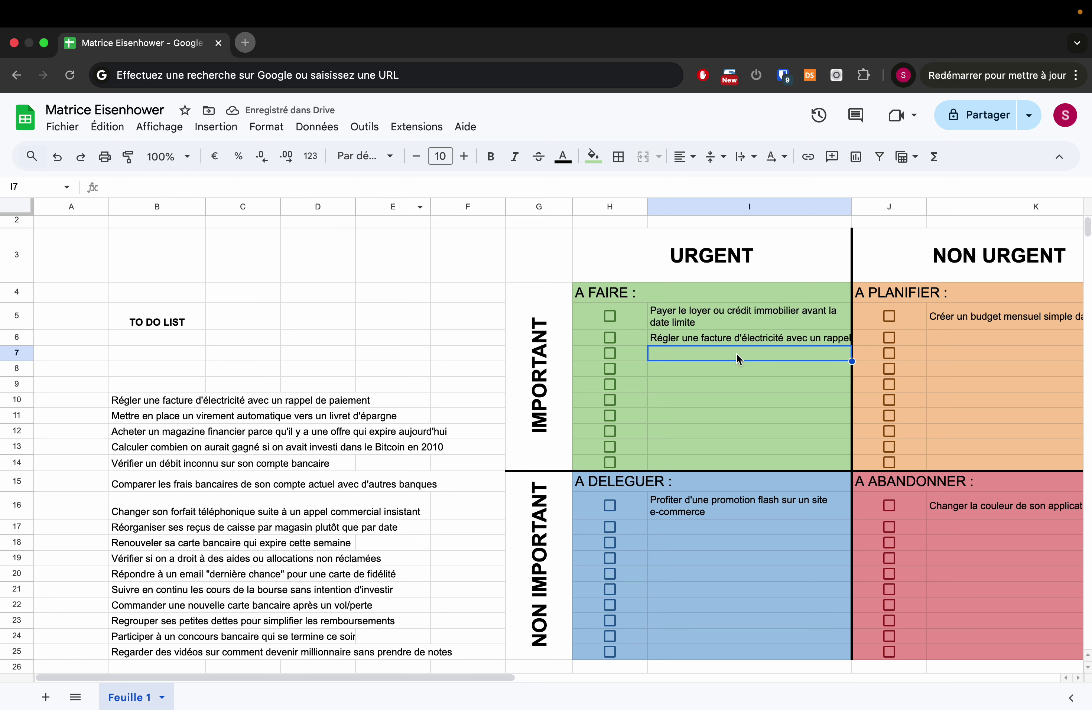
left_click_drag(709, 313, 889, 611)
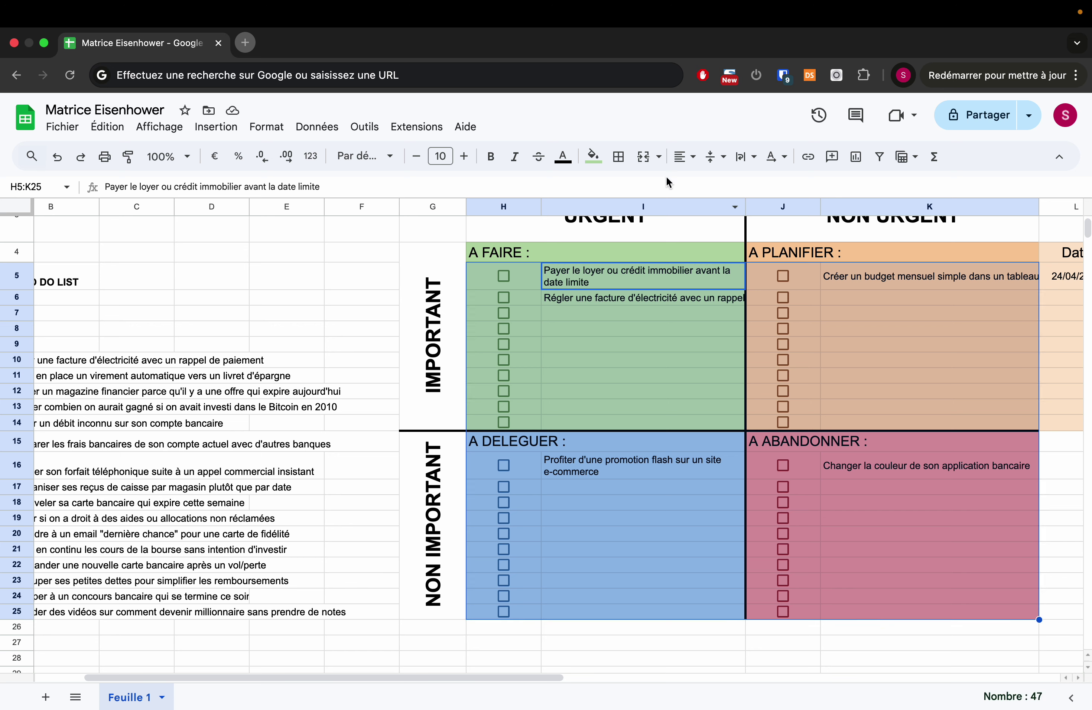
left_click(741, 162)
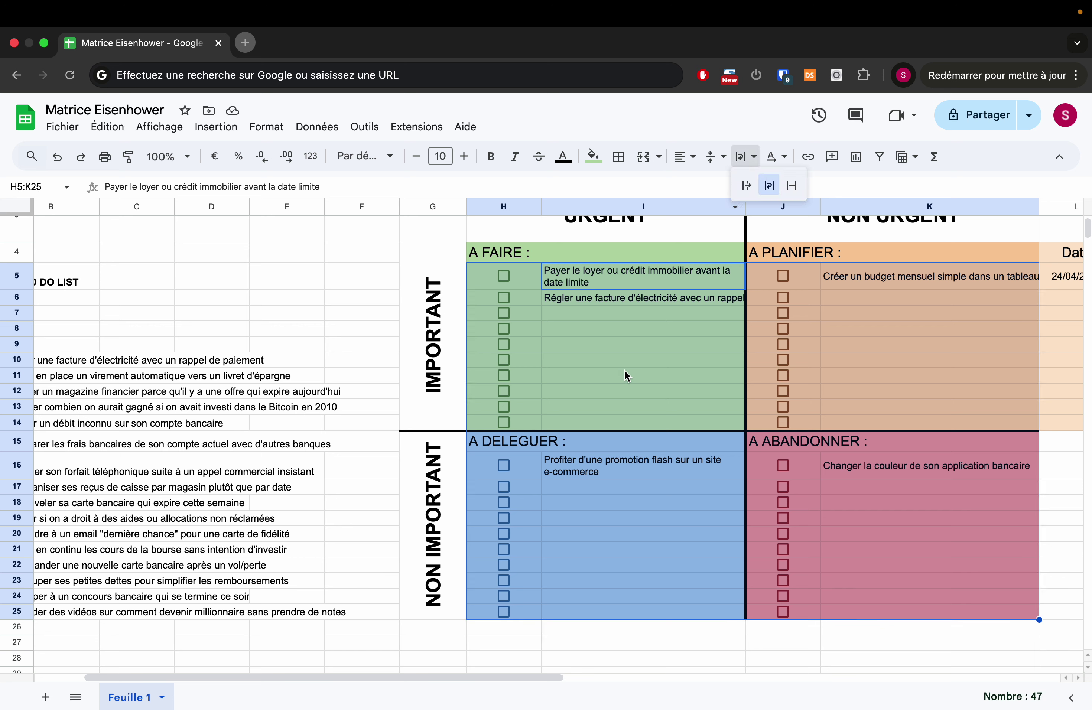
left_click(657, 314)
Step: Turn on text wrapping for the electricity bill task in I6
left_click(661, 298)
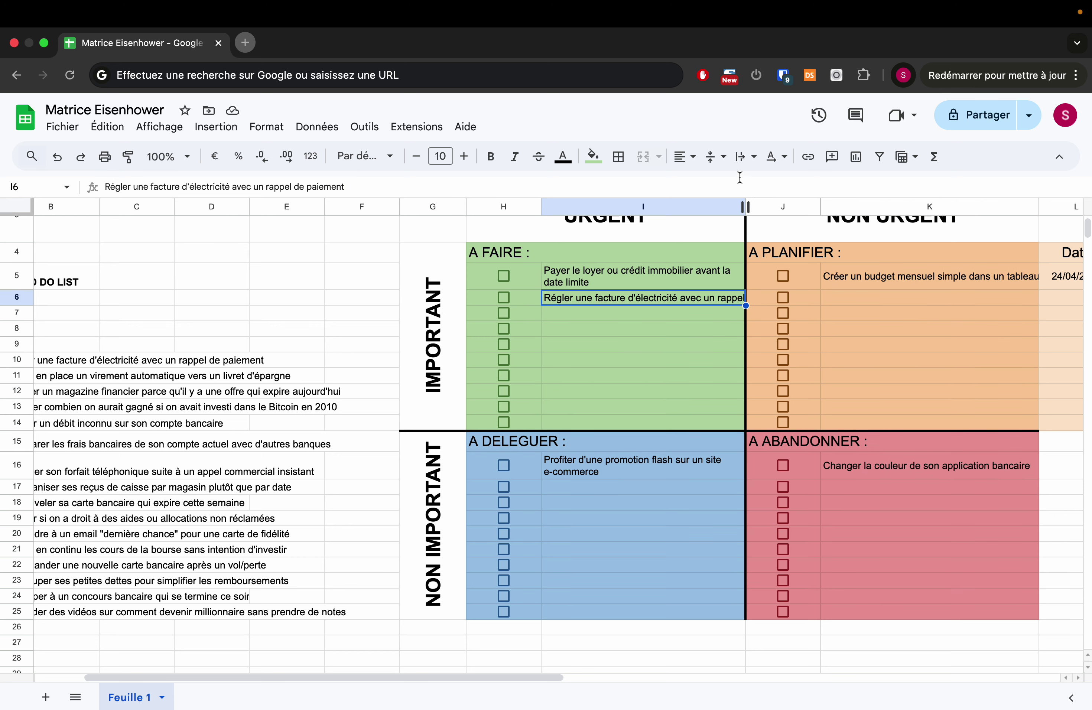
left_click(743, 158)
left_click(773, 189)
Step: Delete the electricity bill task from B10 of the TO DO LIST
scroll(414, 415, "left", 3)
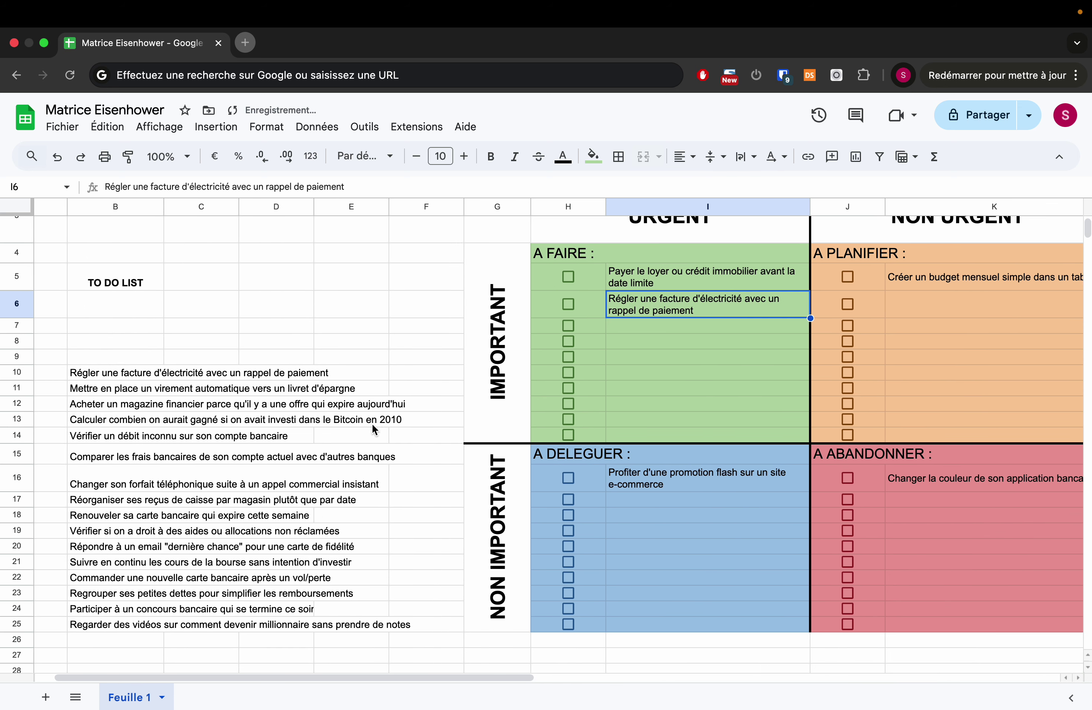
left_click(232, 408)
left_click(124, 359)
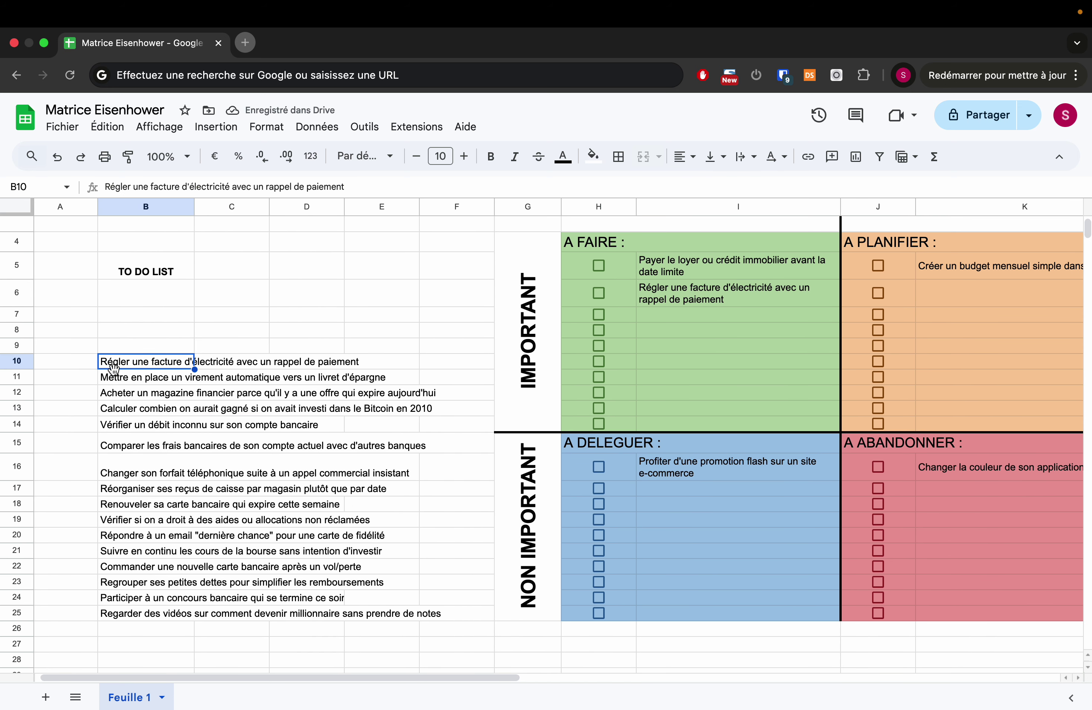
key("Delete")
Step: Copy the task "Mettre en place un virement automatique vers un livret d'épargne" from B11 into K6 of the A PLANIFIER quadrant
left_click(135, 394)
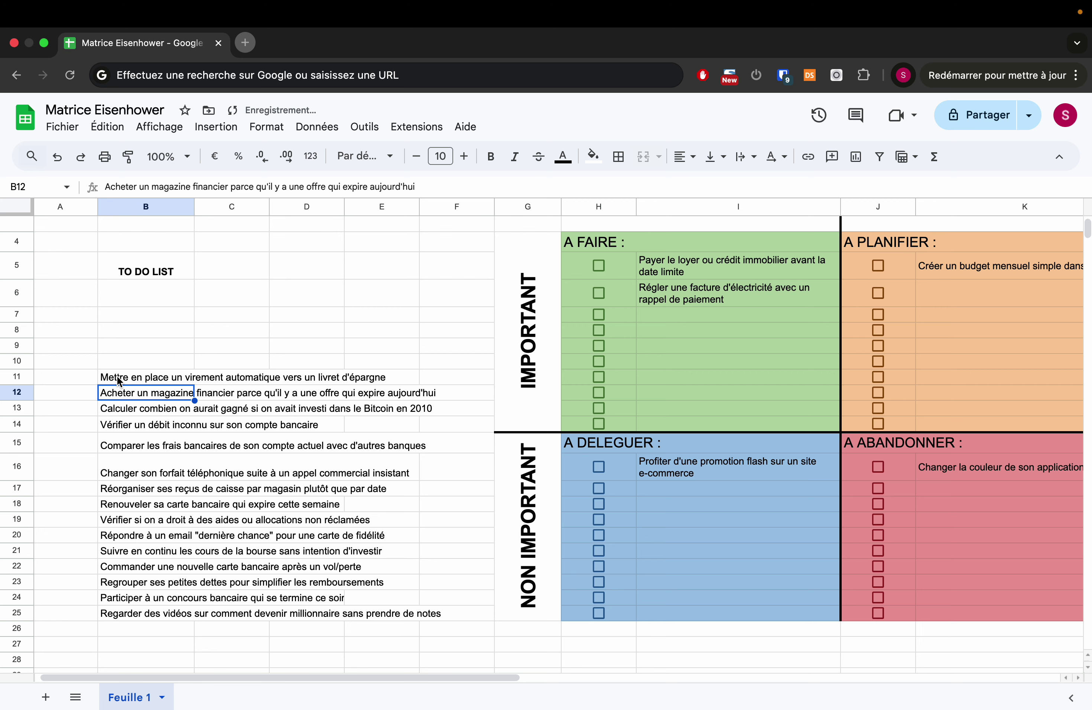
left_click(121, 380)
left_click_drag(368, 187, 104, 187)
key("cmd+c")
scroll(394, 338, "up", 3)
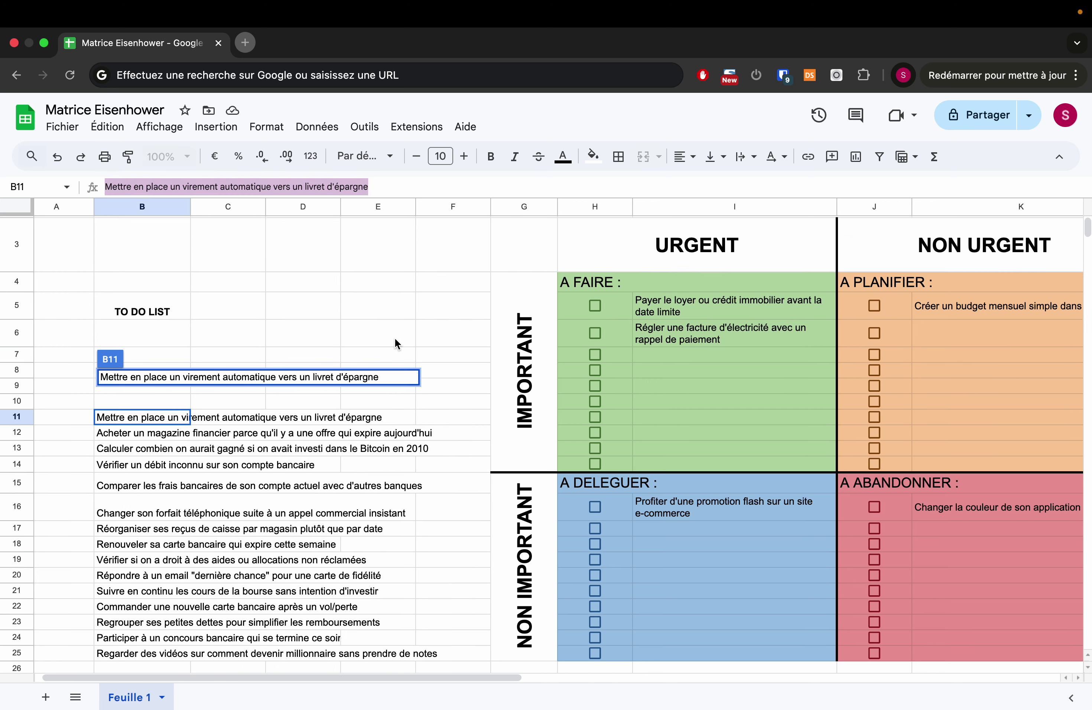
left_click(689, 400)
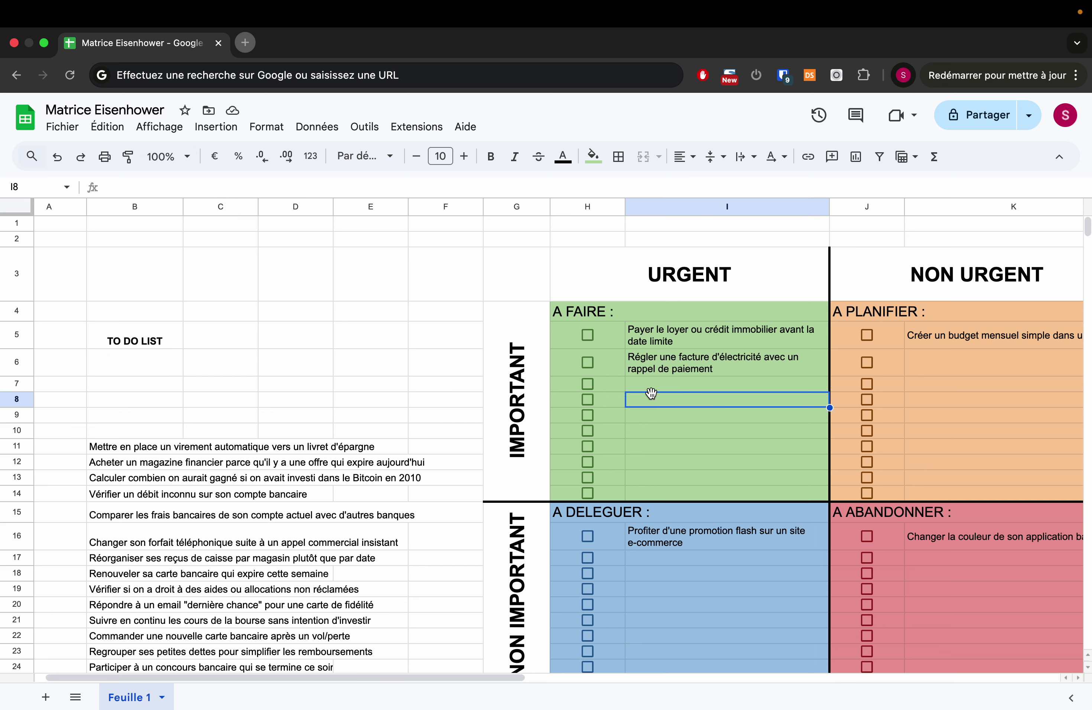
left_click(529, 397)
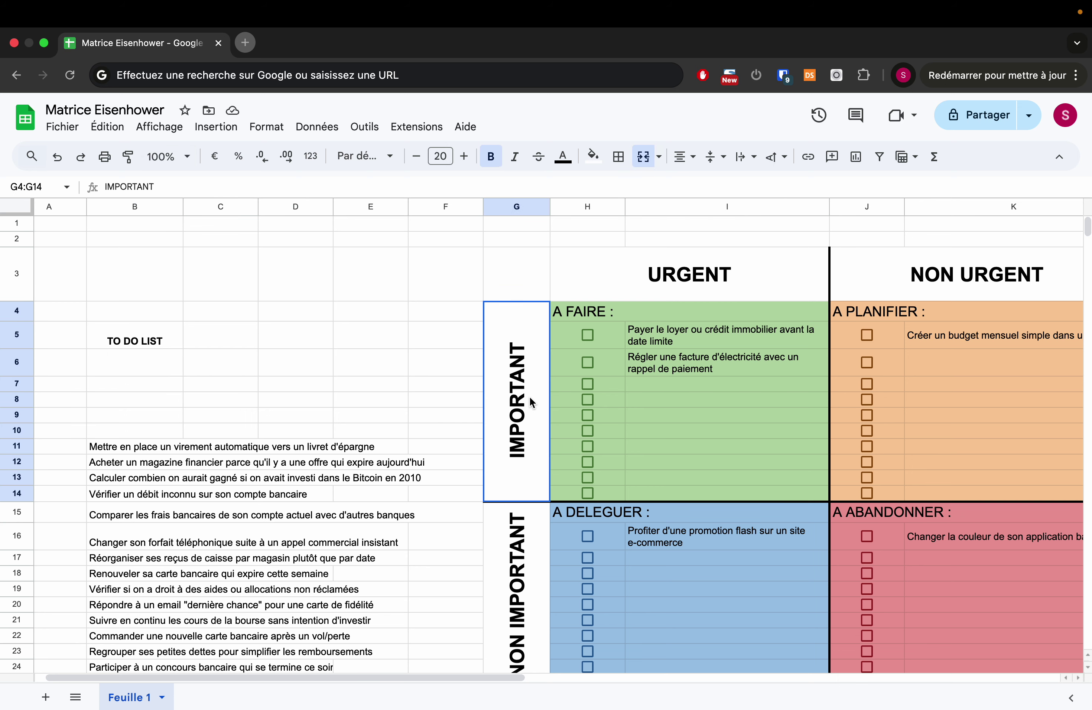
scroll(530, 396, "right", 2)
scroll(530, 396, "down", 1)
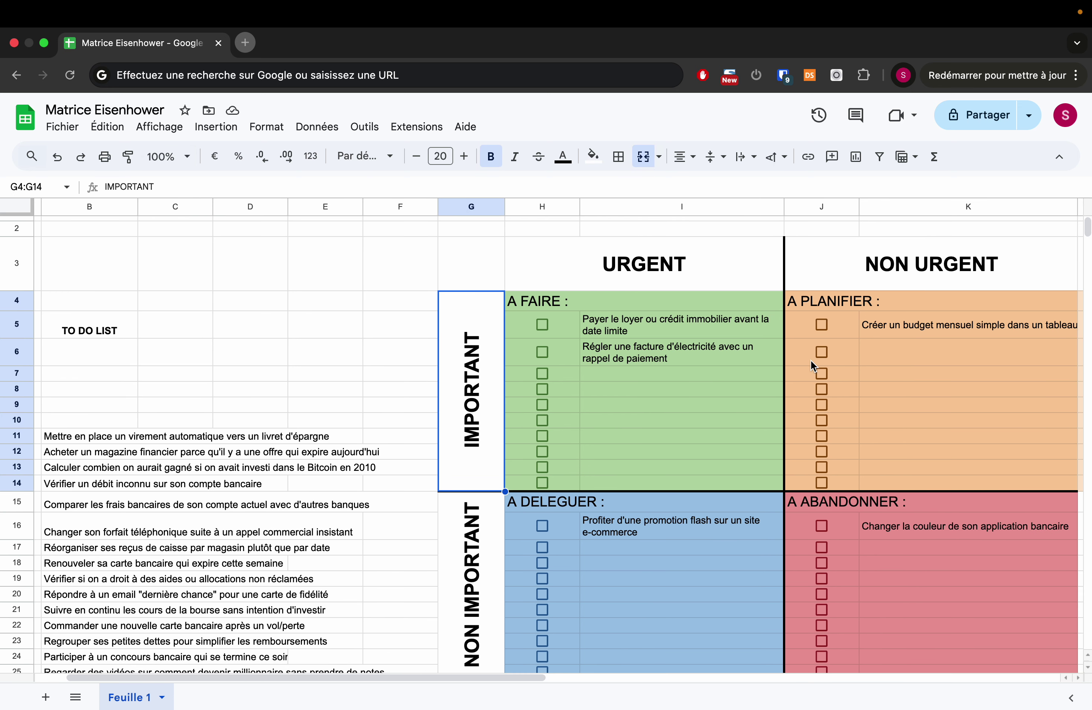
left_click(877, 348)
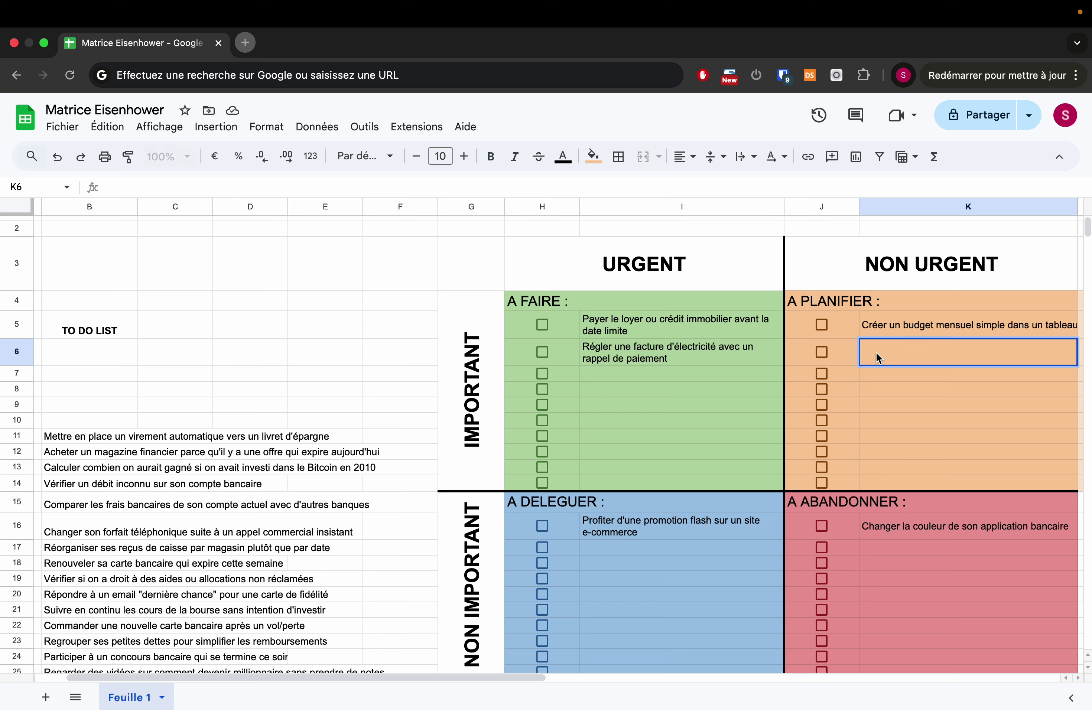
double_click(876, 352)
key("cmd+v")
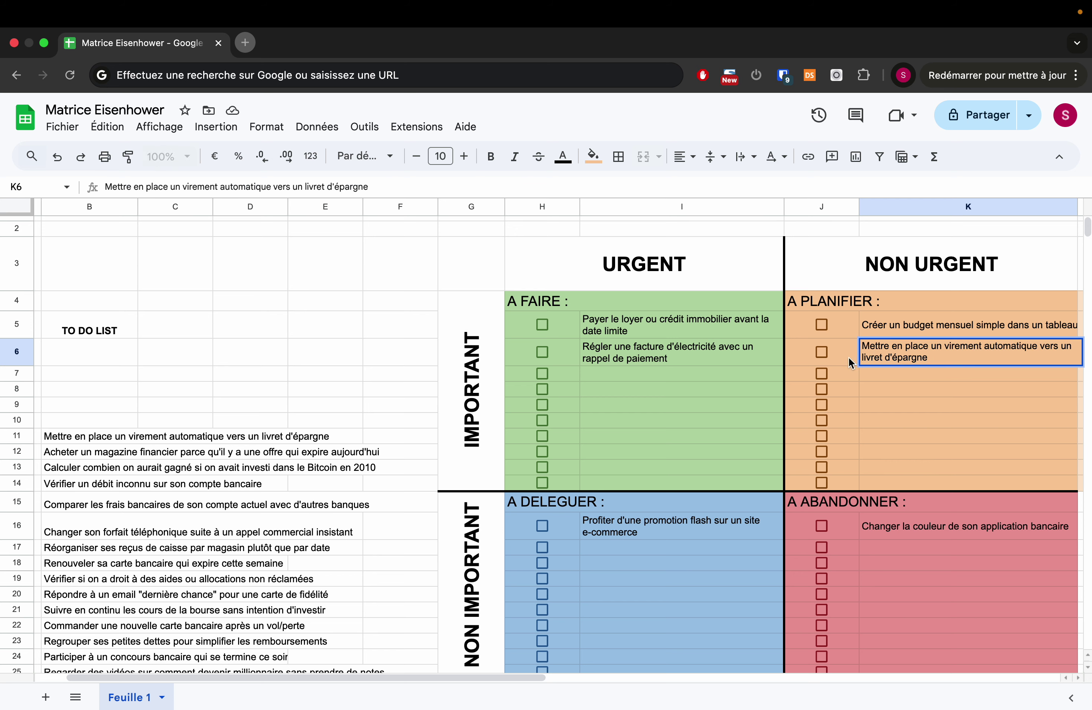
key("Return")
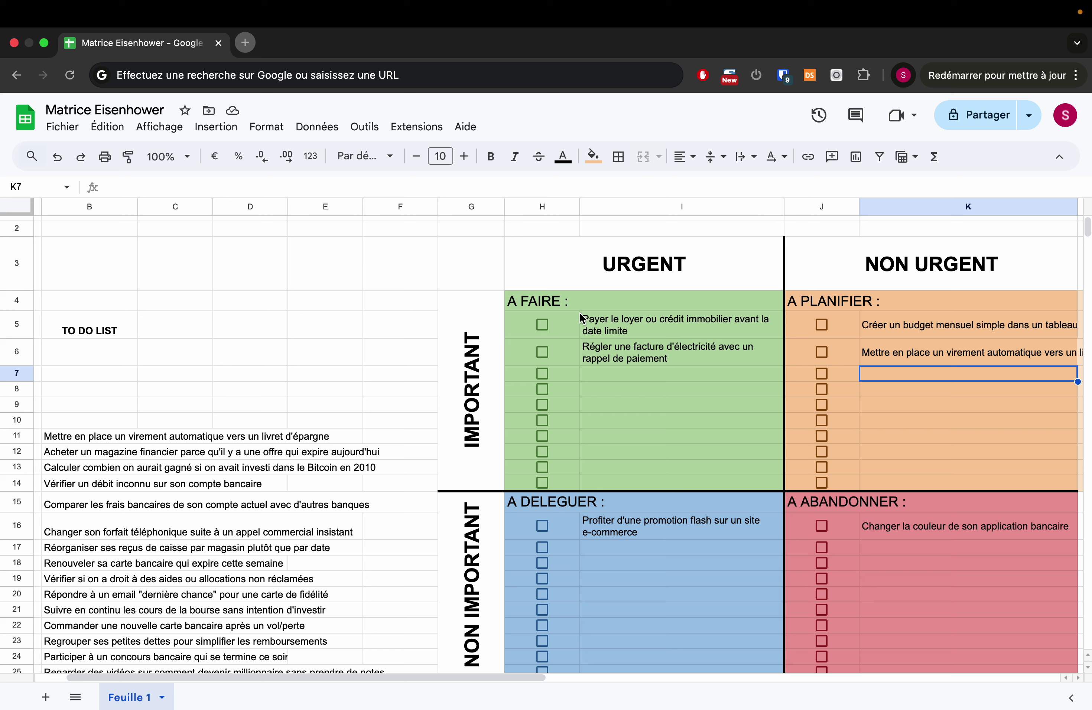
left_click(616, 324)
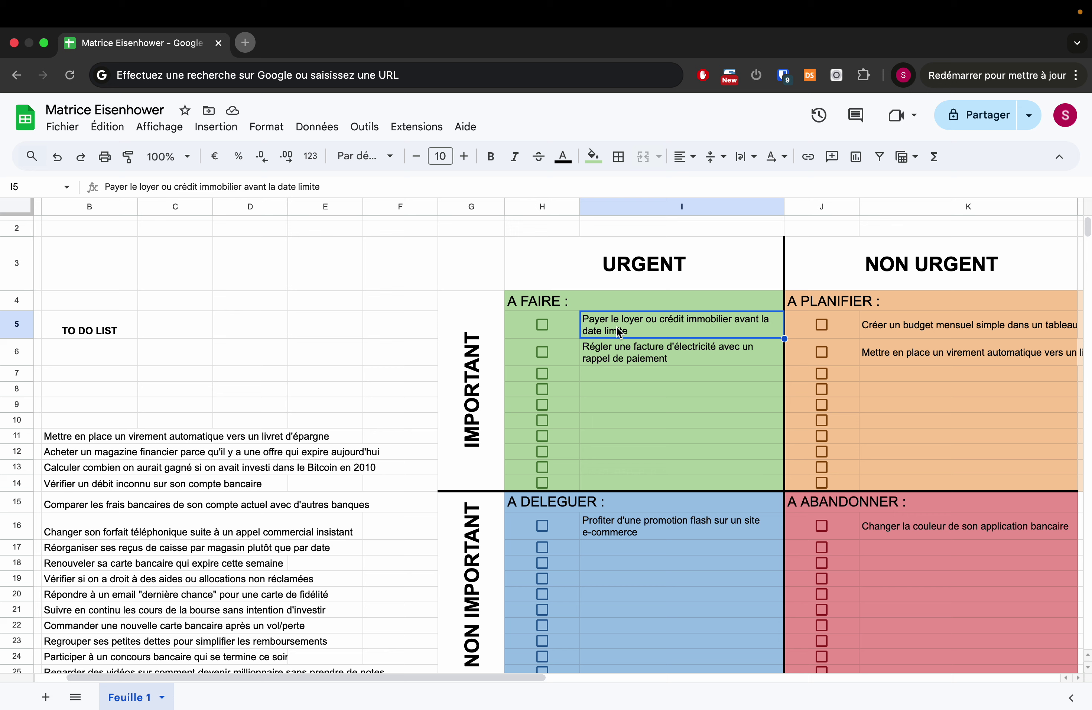
left_click(961, 359)
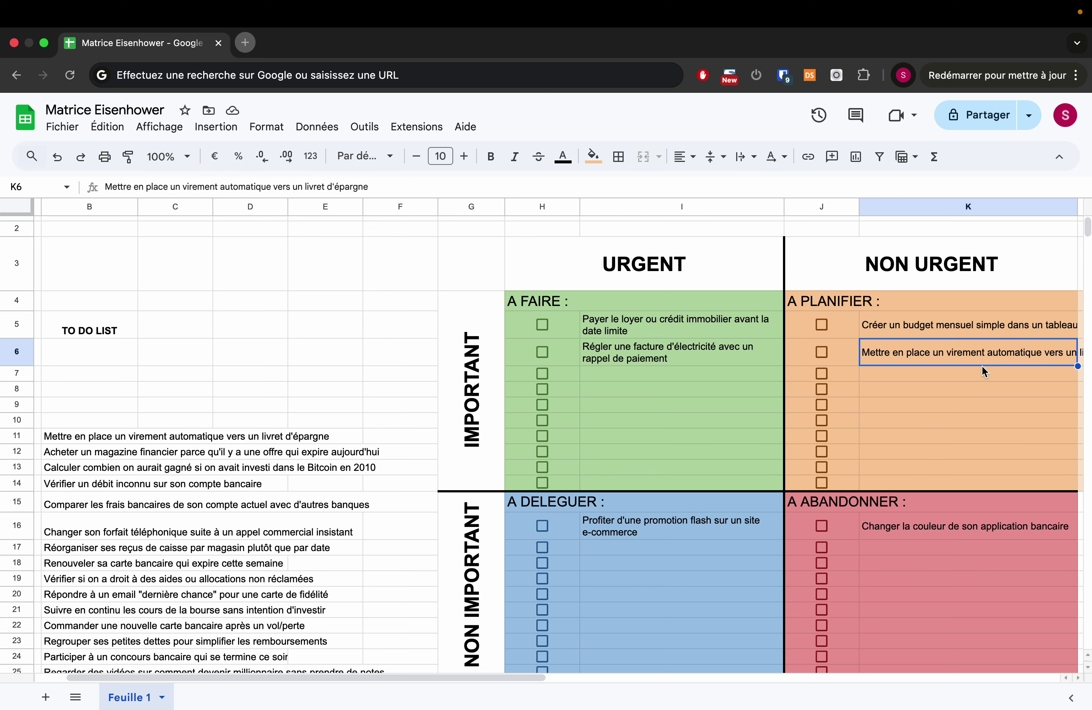
scroll(996, 381, "right", 2)
scroll(996, 381, "down", 1)
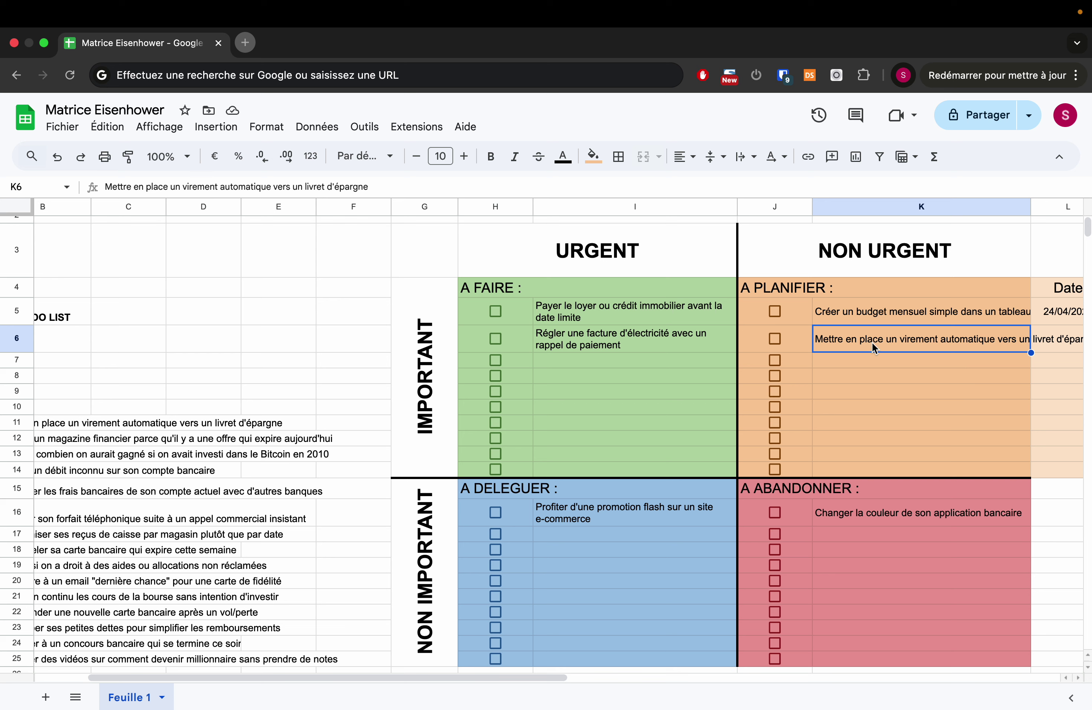
left_click(591, 319)
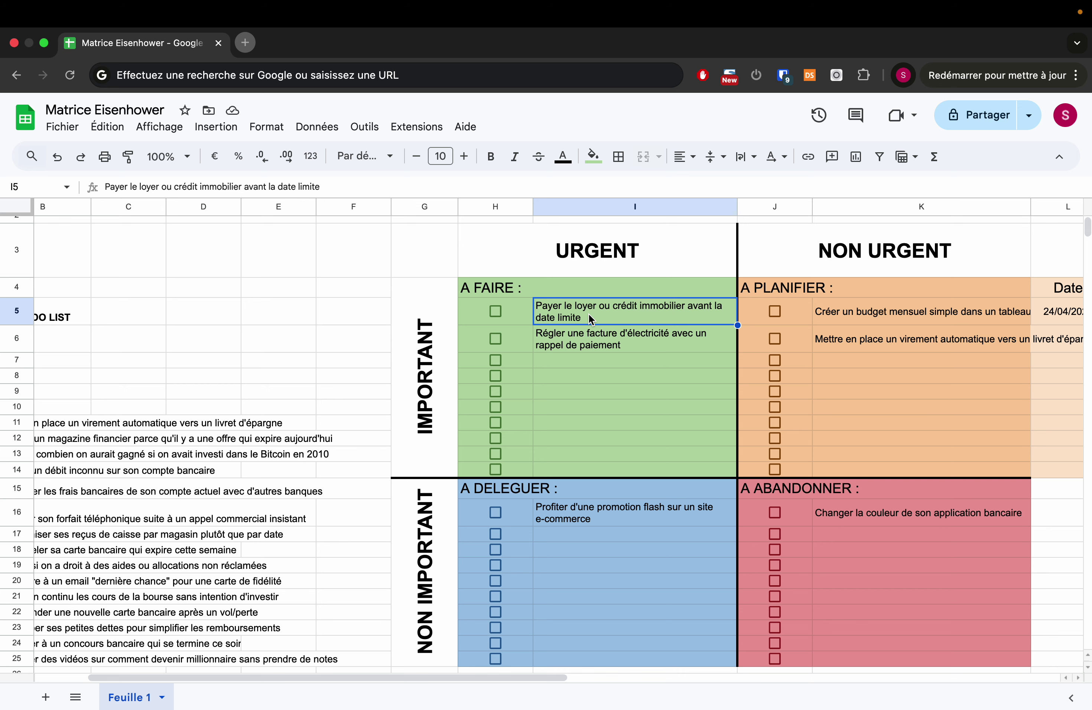
Step: Delete the automatic savings transfer task from B11 of the TO DO LIST
scroll(591, 319, "left", 3)
scroll(591, 319, "down", 1)
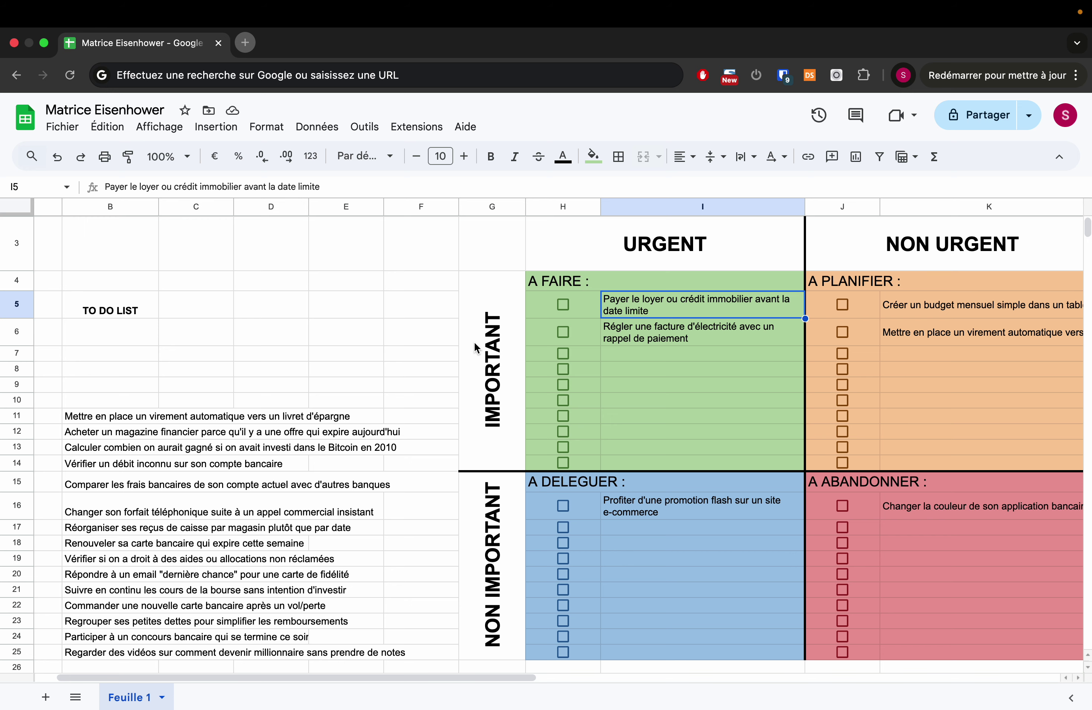
scroll(292, 406, "left", 1)
scroll(97, 430, "left", 1)
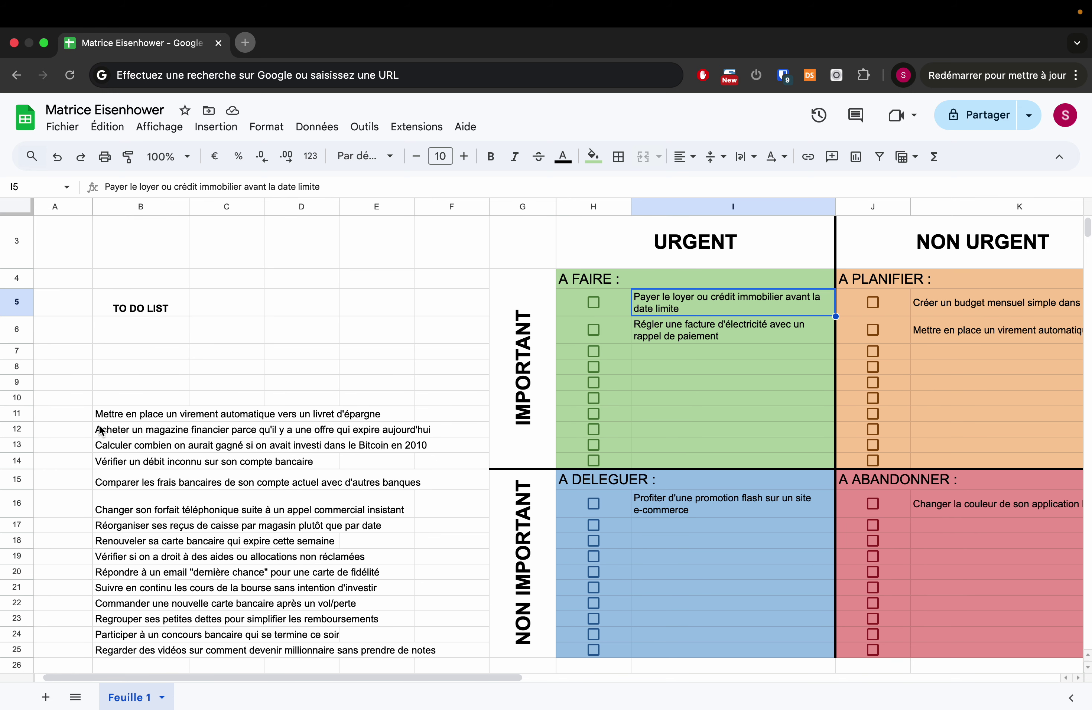
left_click(100, 431)
left_click(105, 415)
key("Delete")
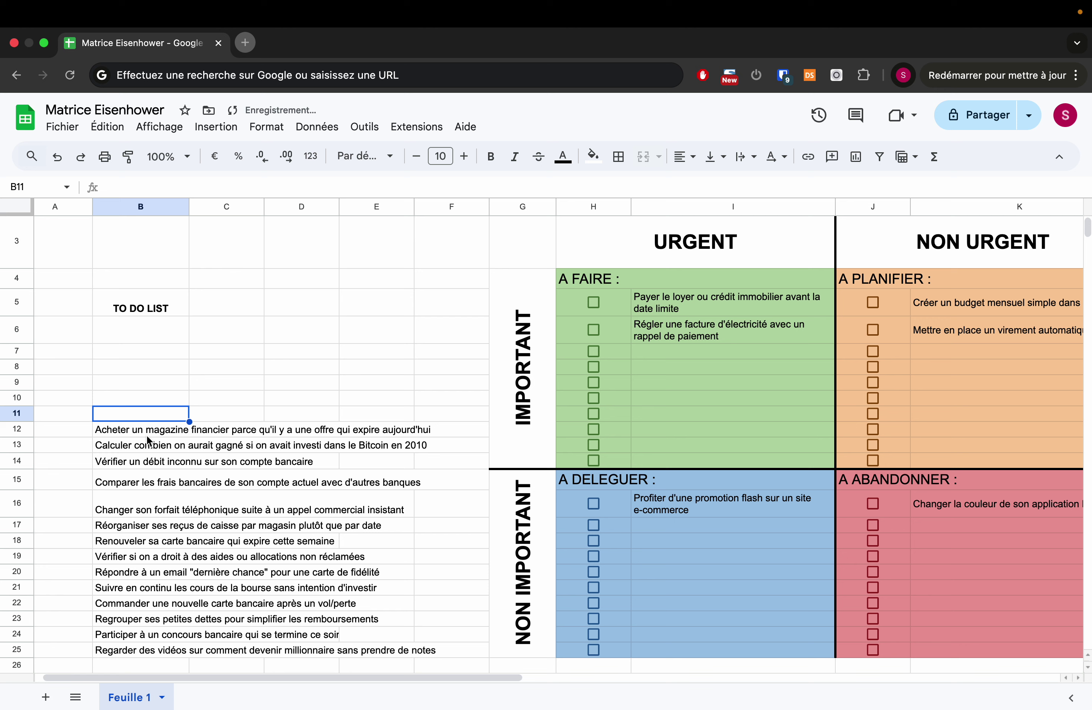
Step: Reword the magazine task in B12 as "Acheter un magazine parce qu'il y a une offre qui expire dans la semaine"
left_click(107, 429)
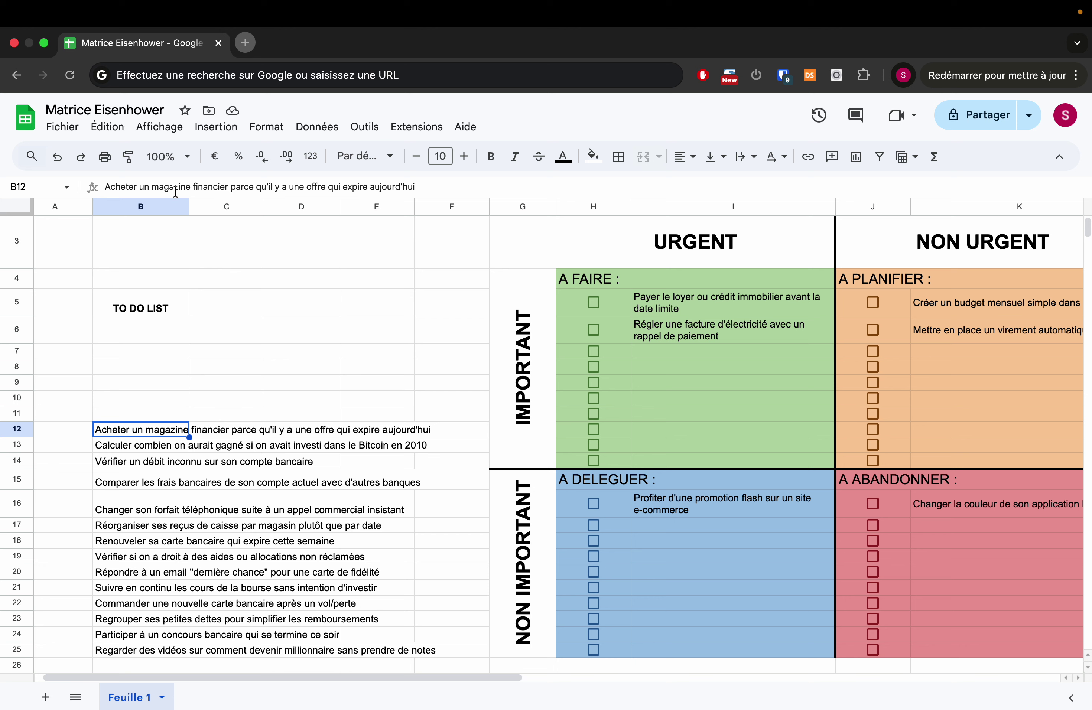
left_click_drag(193, 187, 225, 187)
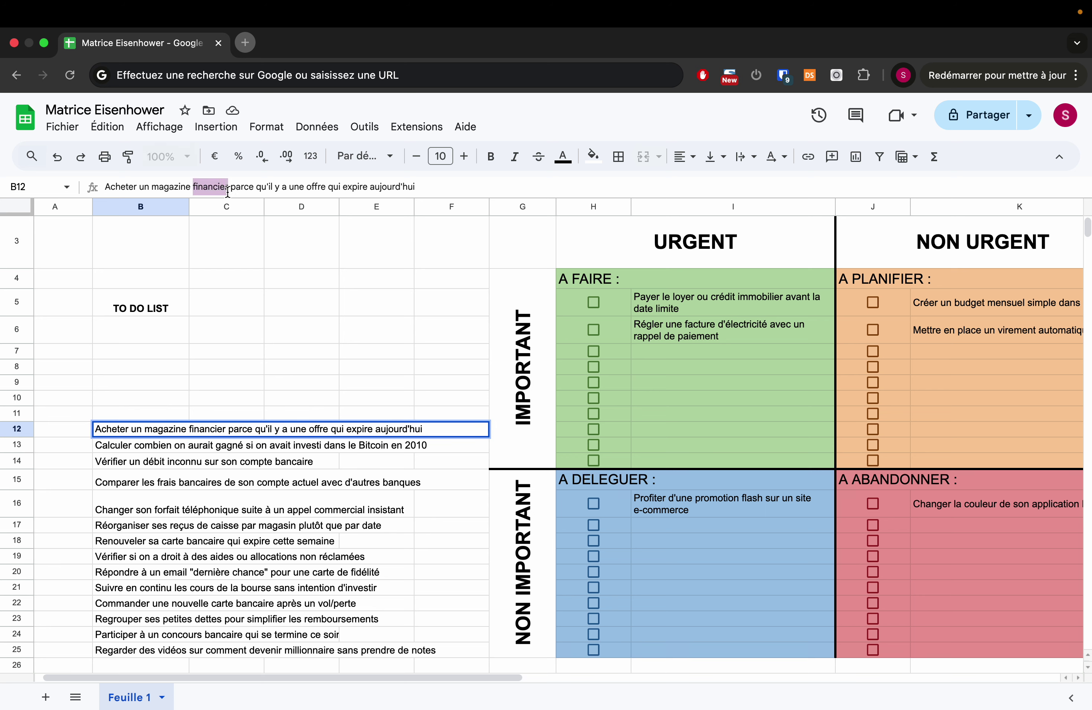
key("BackSpace")
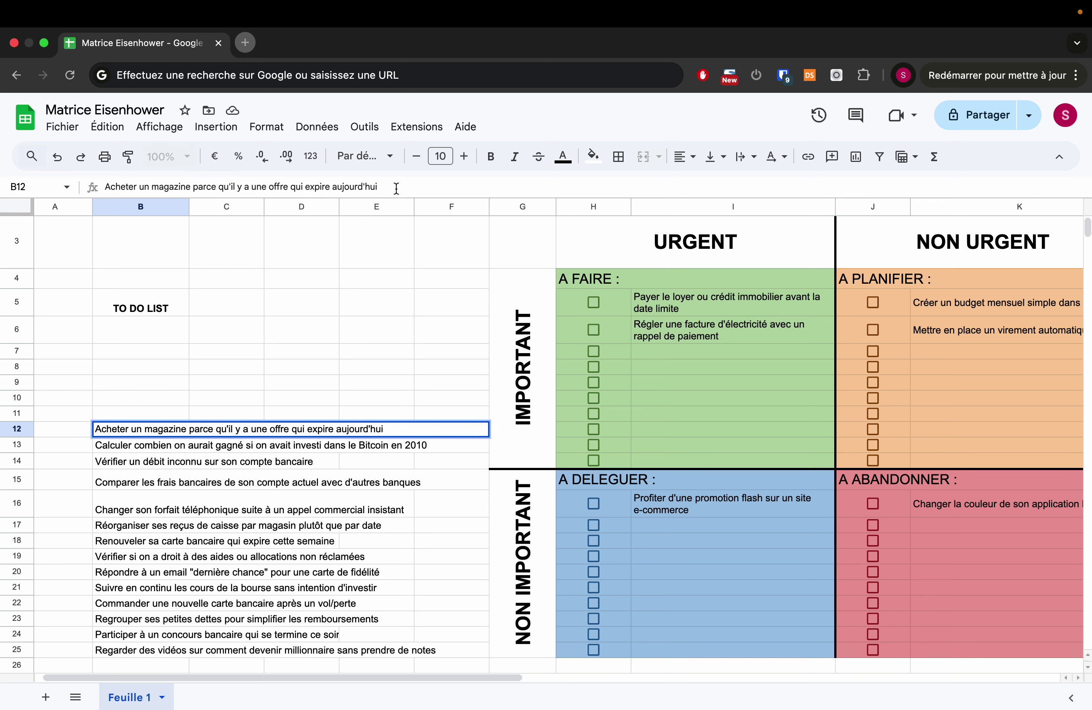
left_click_drag(389, 187, 92, 188)
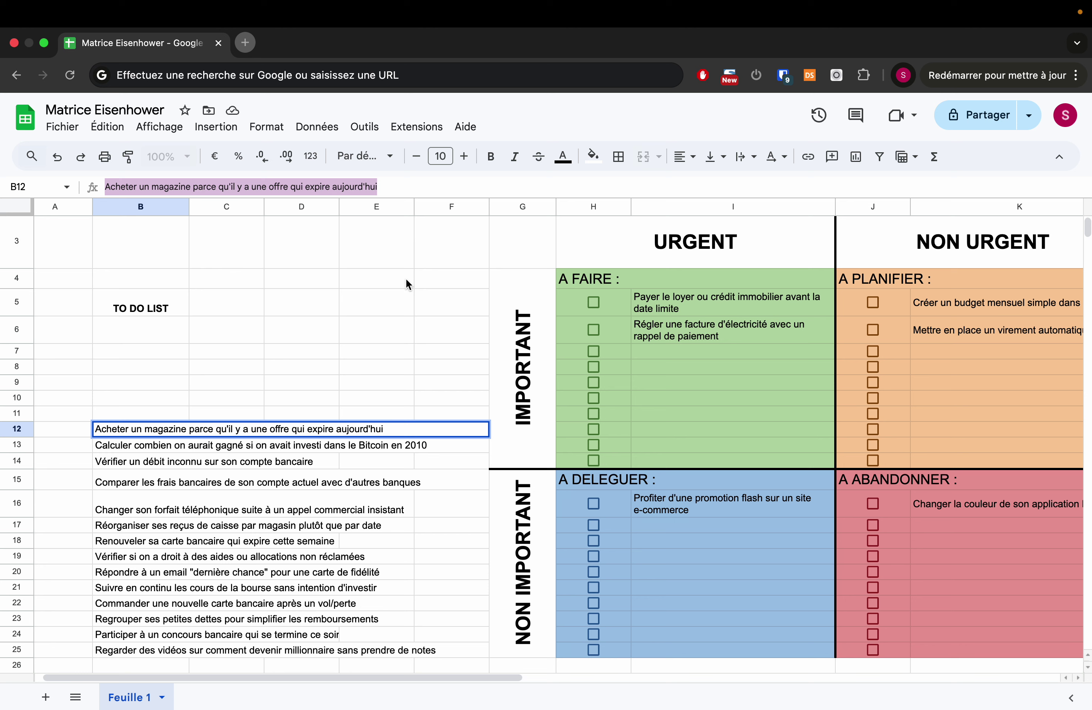
double_click(356, 187)
type("dans la")
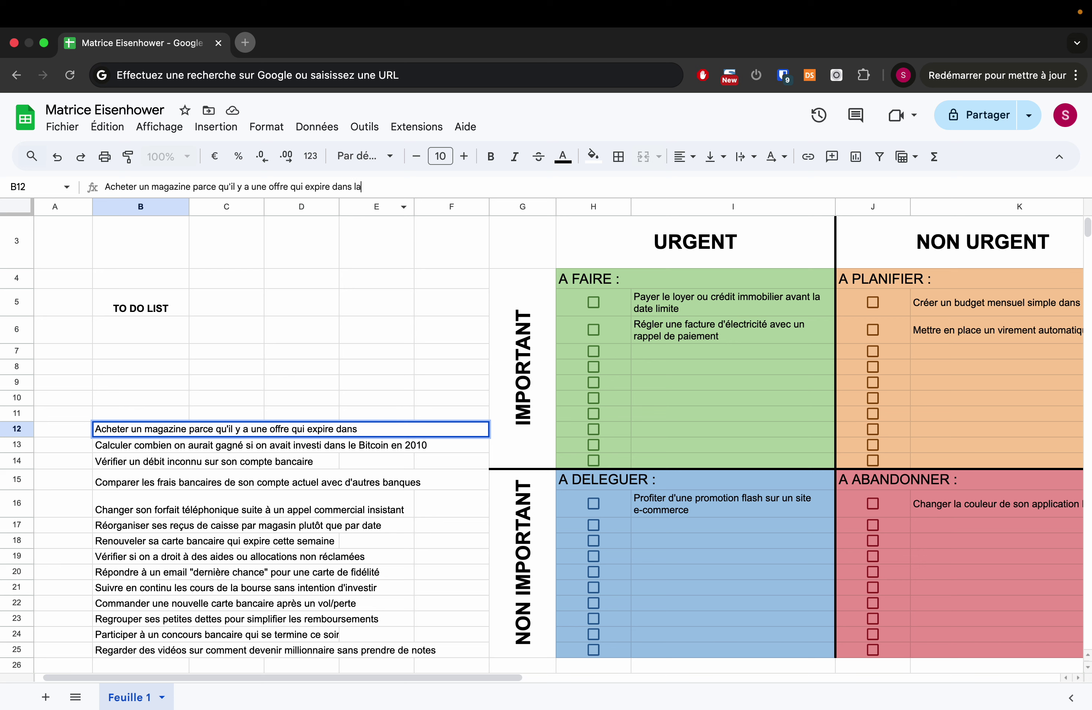
type(" semaine")
key("Return")
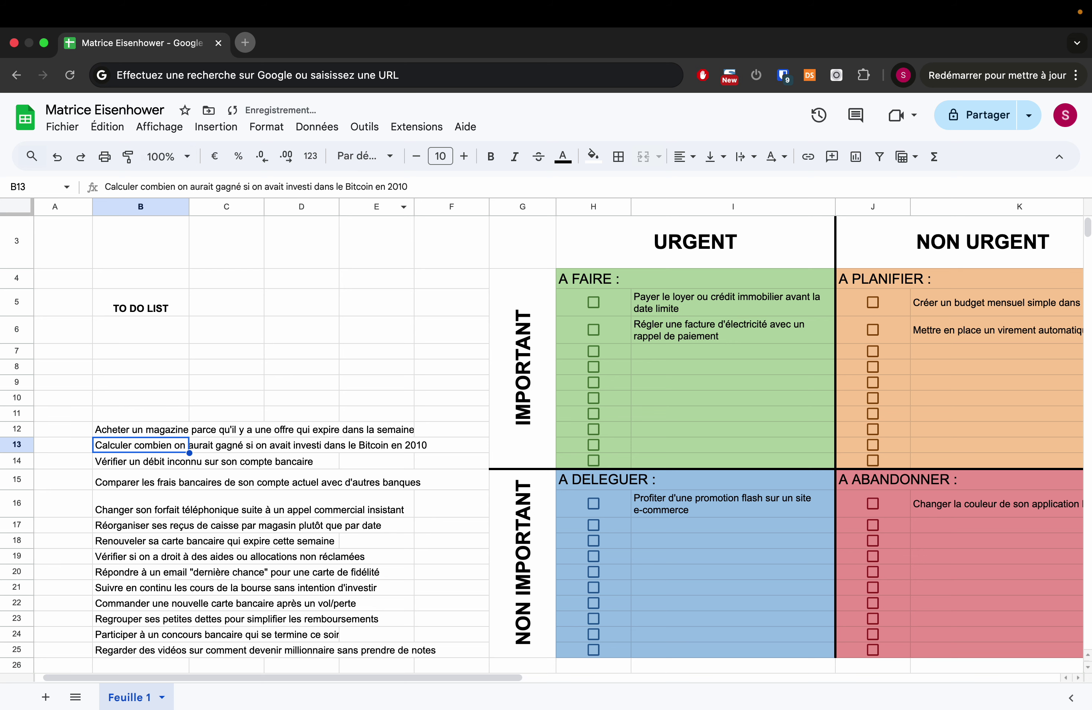
Step: Copy the reworded magazine task from B12 of the TO DO LIST into I17 of the A DELEGUER quadrant
left_click(204, 434)
left_click(155, 436)
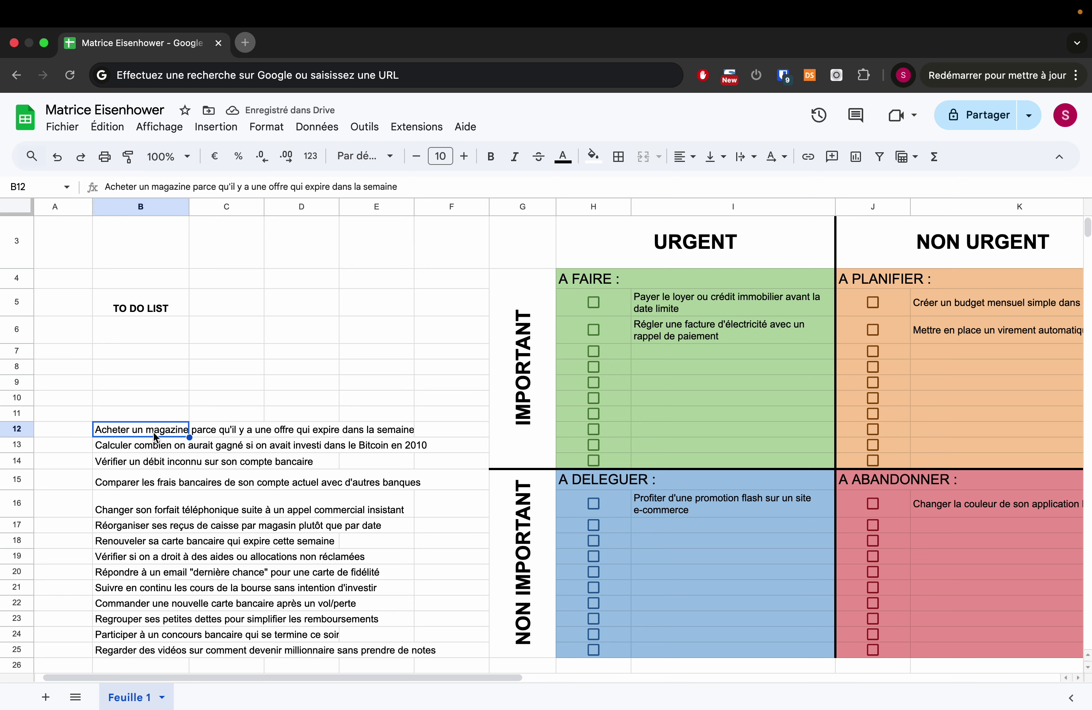
left_click(649, 524)
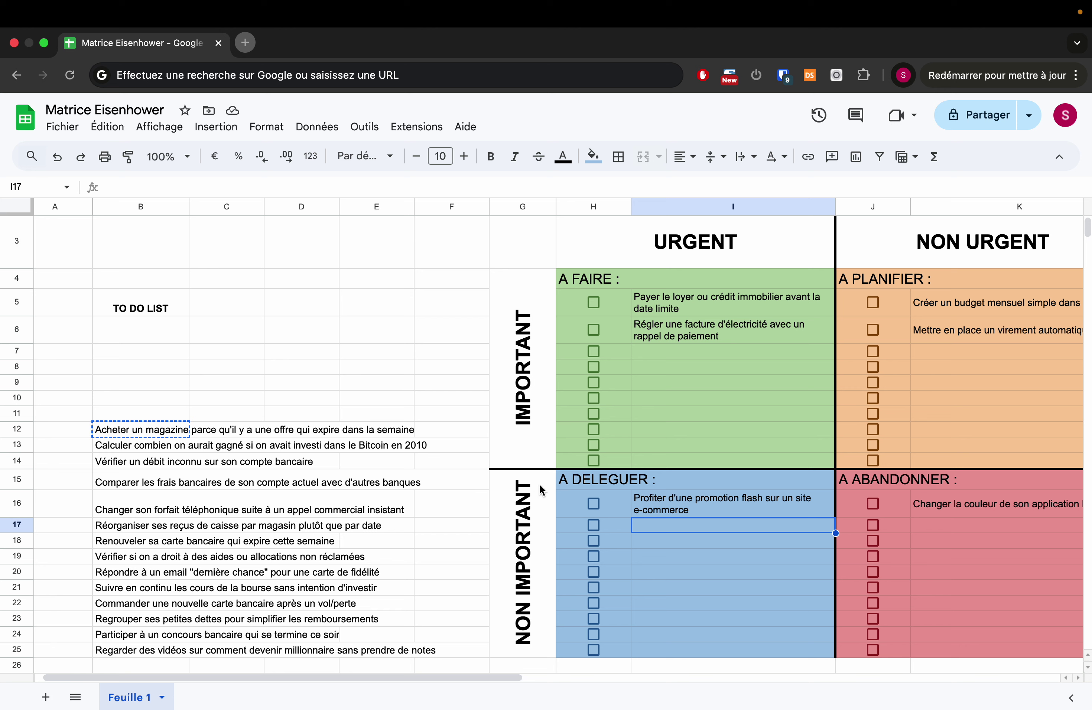
left_click(282, 189)
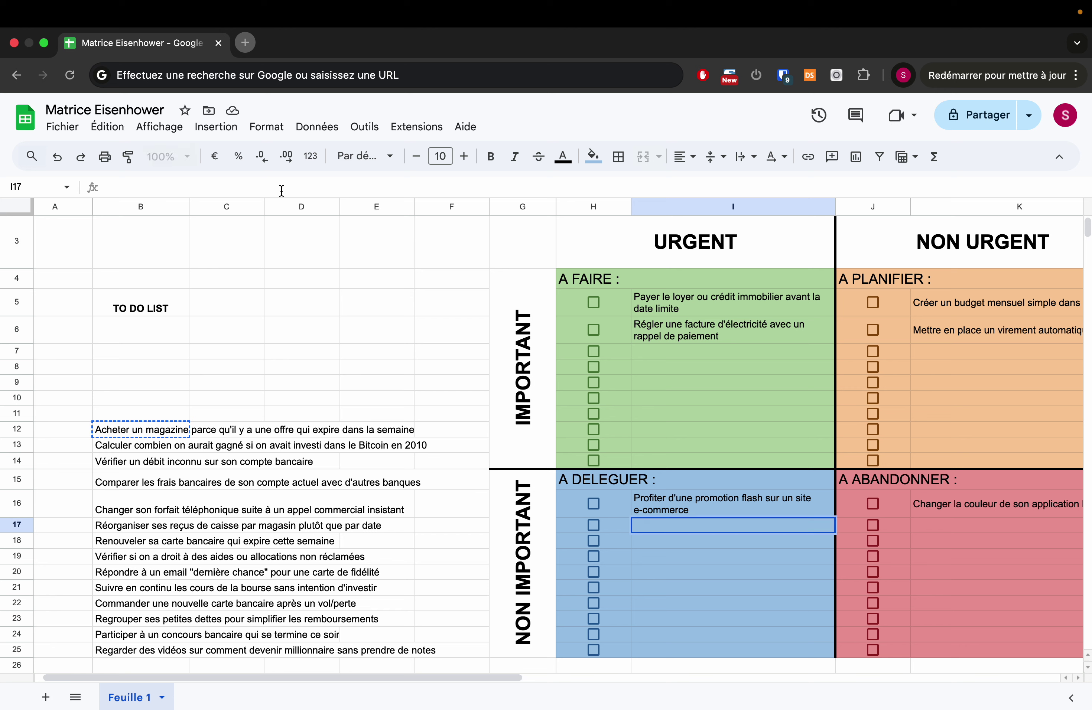
type("Acheter un magazine parce qu'il y a une offre qui expire dans la semaine")
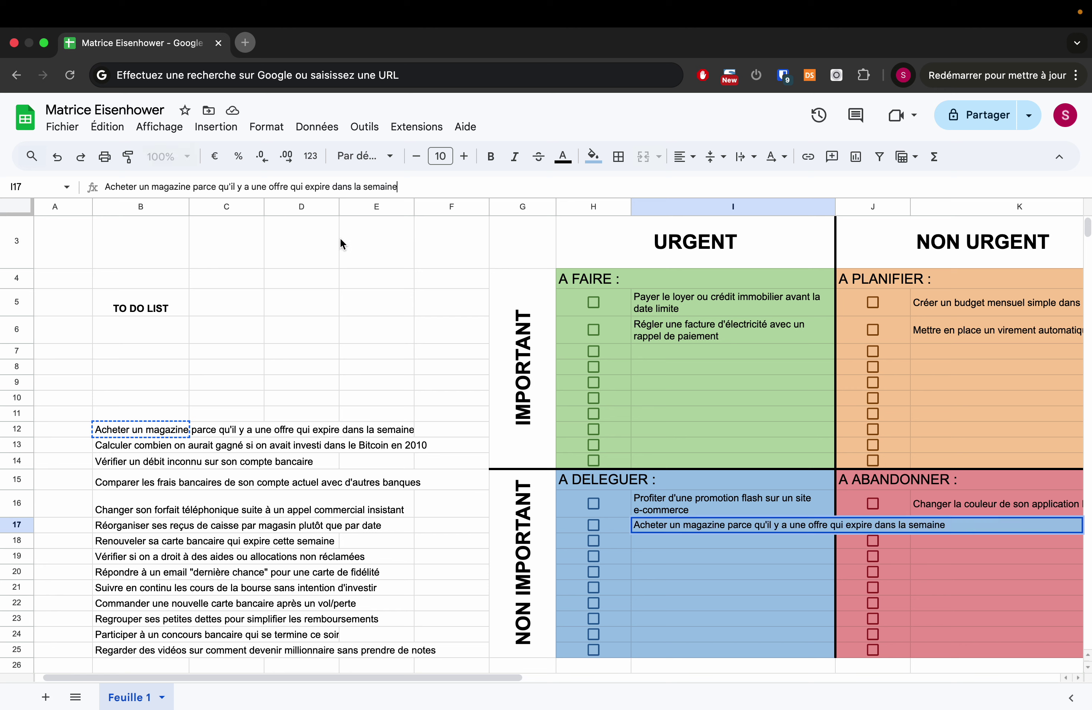
key("Return")
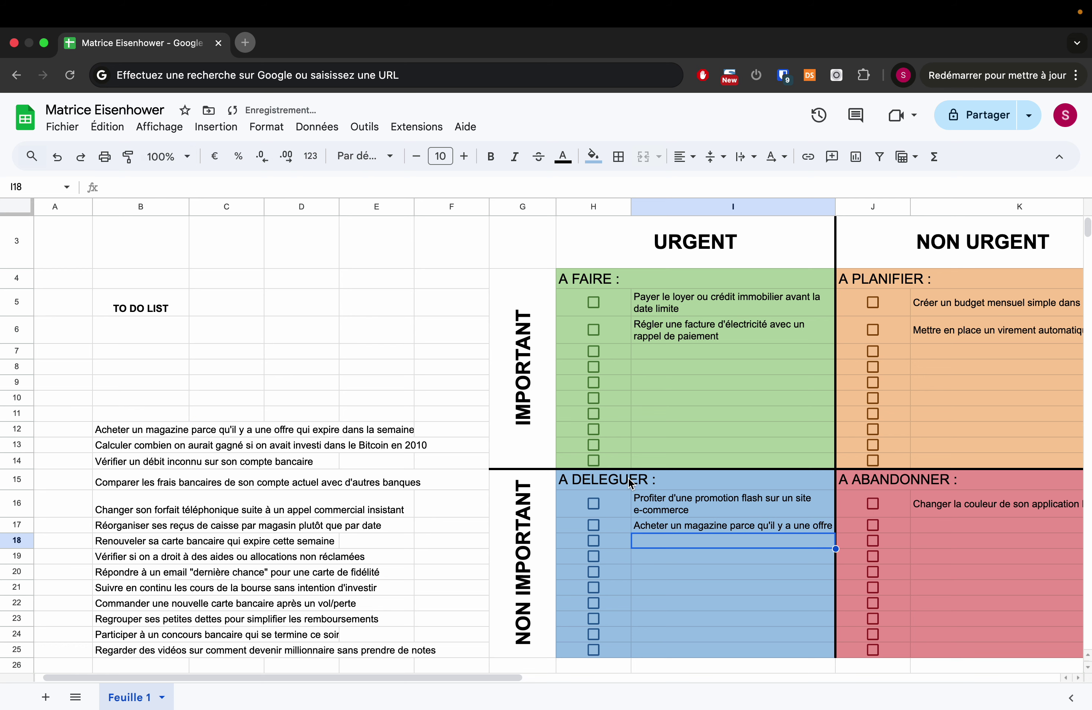
Step: Wrap the magazine task's text in I17 and delete its original from B12 of the TO DO LIST
left_click(684, 530)
left_click(744, 157)
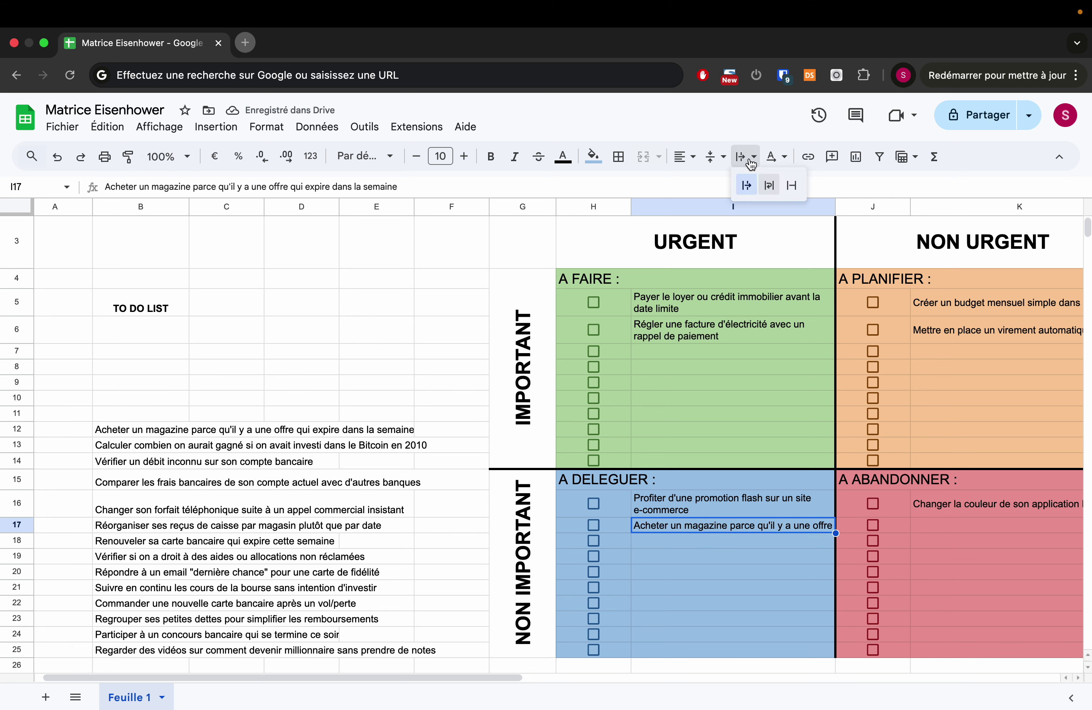
left_click(768, 185)
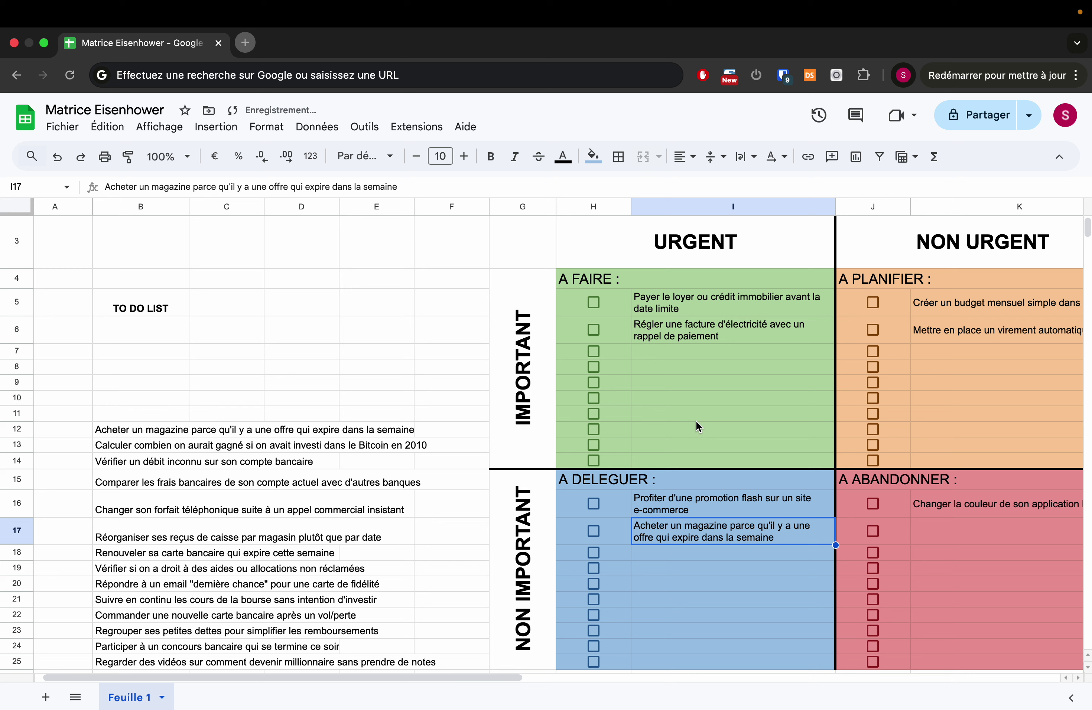
left_click(127, 427)
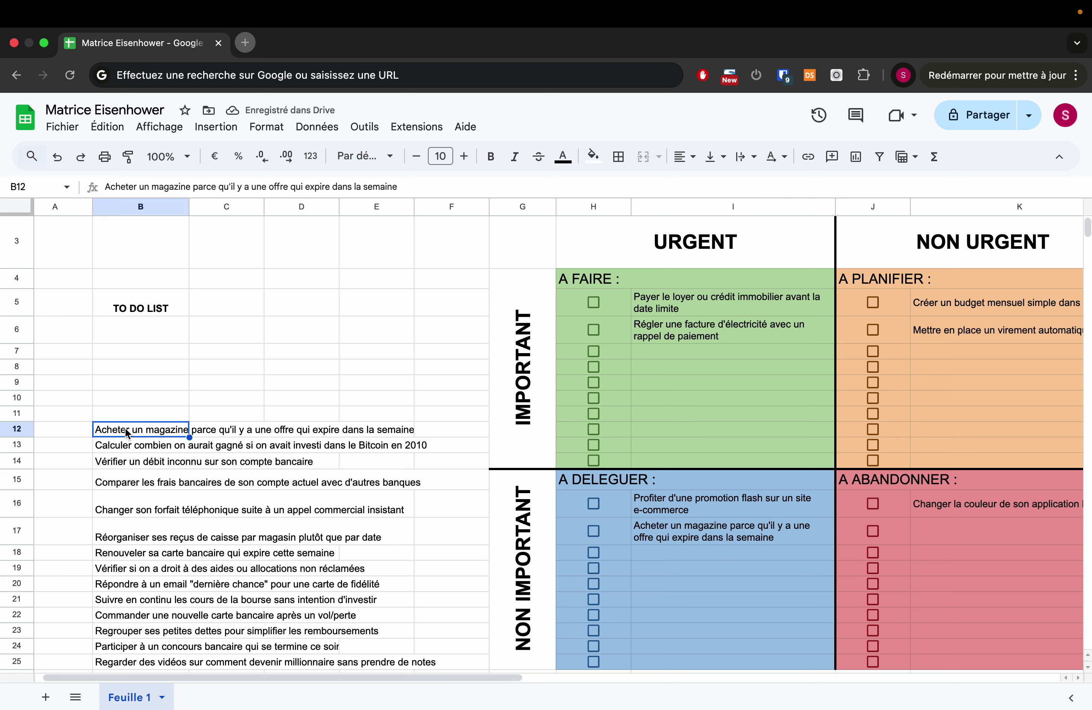
key("Delete")
Step: Copy the task "Calculer combien on aurait gagné si on avait investi dans le Bitcoin en 2010" from B13 into K17 of the A ABANDONNER quadrant
left_click(109, 447)
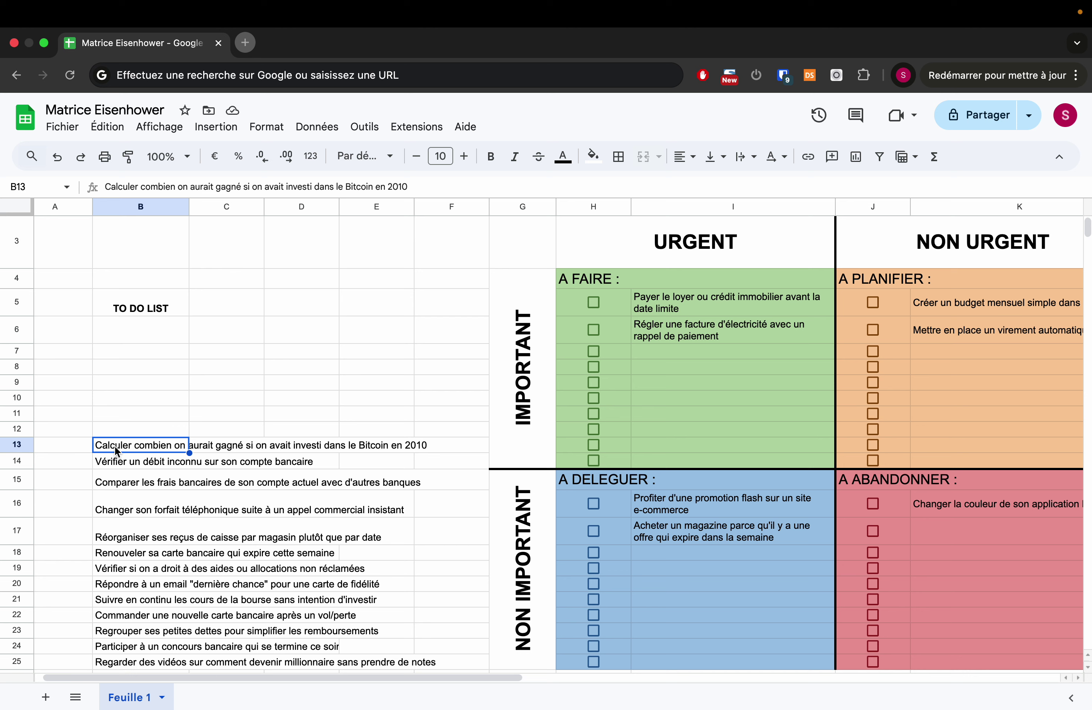
triple_click(115, 447)
key("ctrl+c")
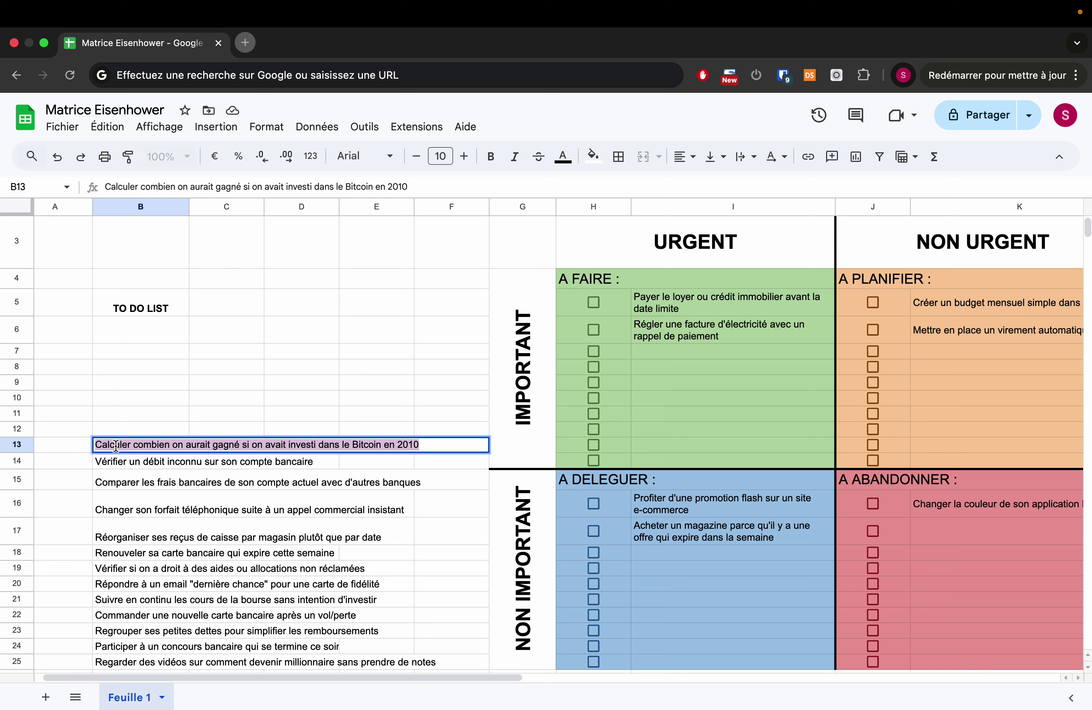
scroll(674, 521, "right", 1)
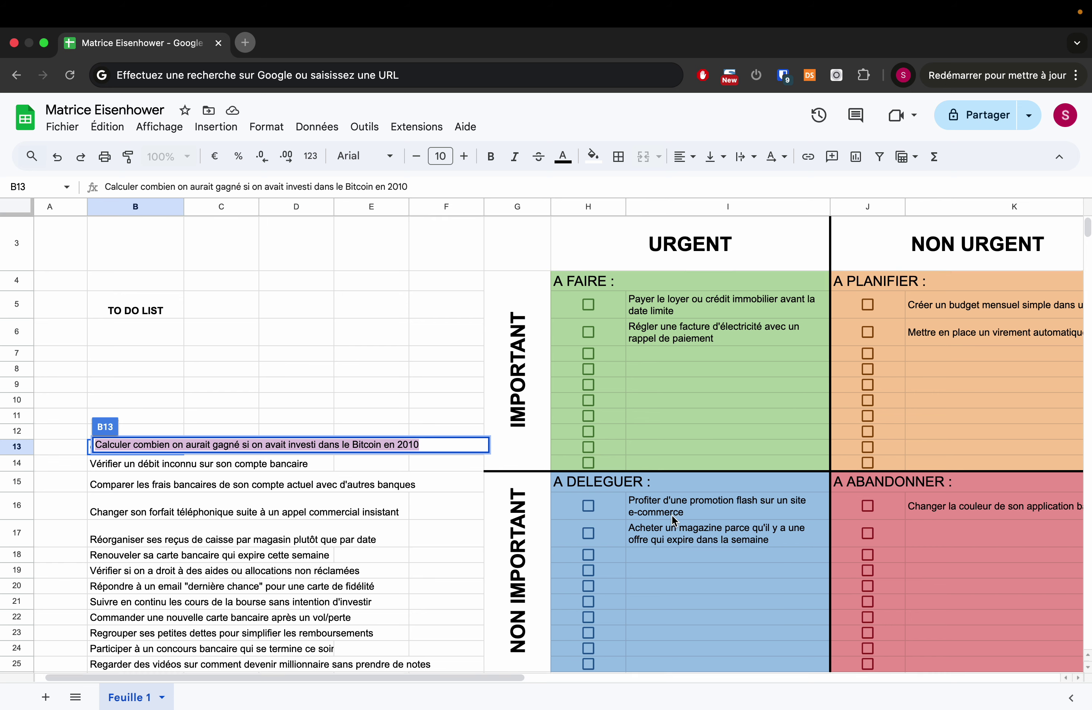
scroll(674, 521, "right", 2)
scroll(675, 521, "up", 1)
double_click(909, 560)
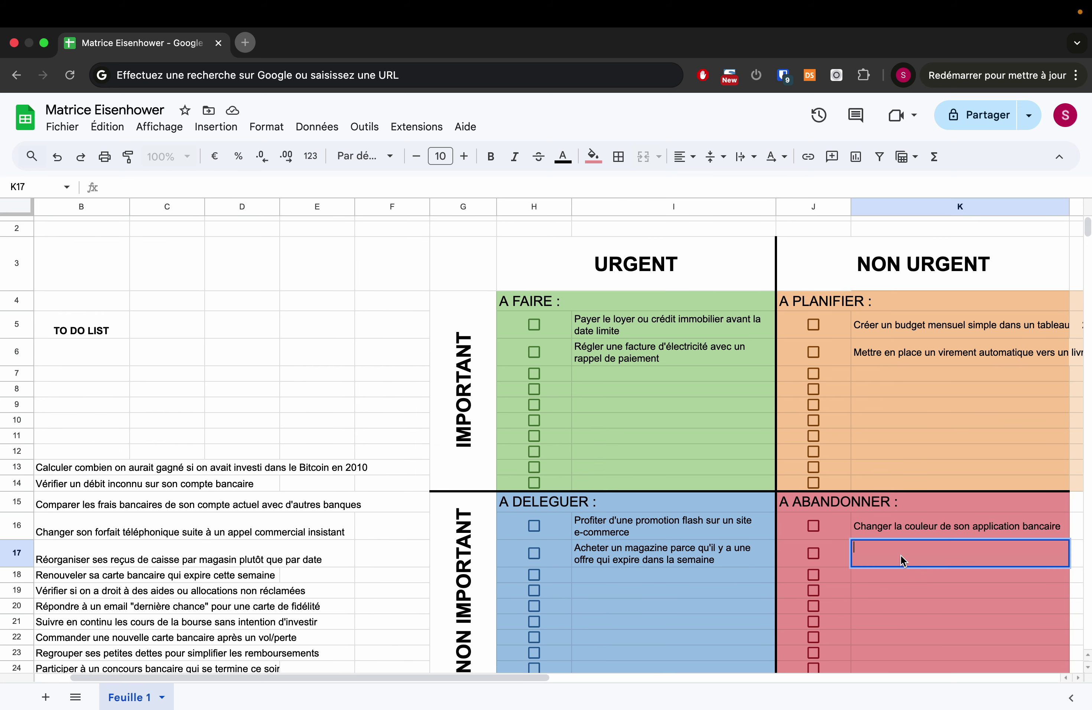
key("ctrl+v")
key("Return")
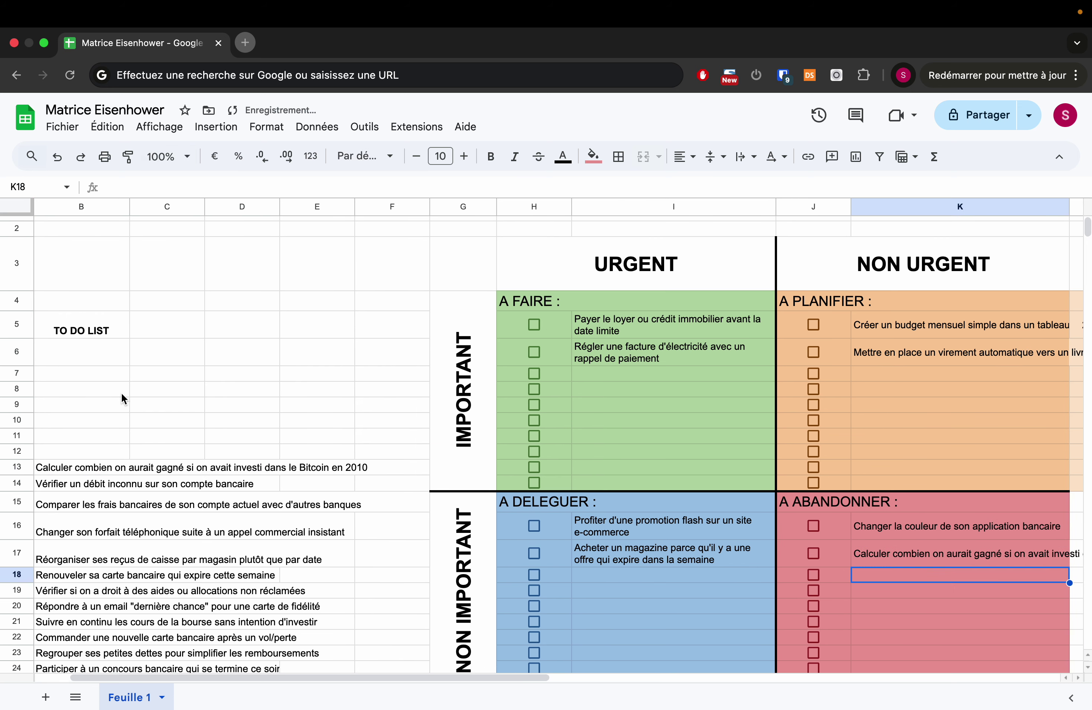
Step: Wrap the text of the Bitcoin task in K17 of the A ABANDONNER quadrant
left_click(881, 562)
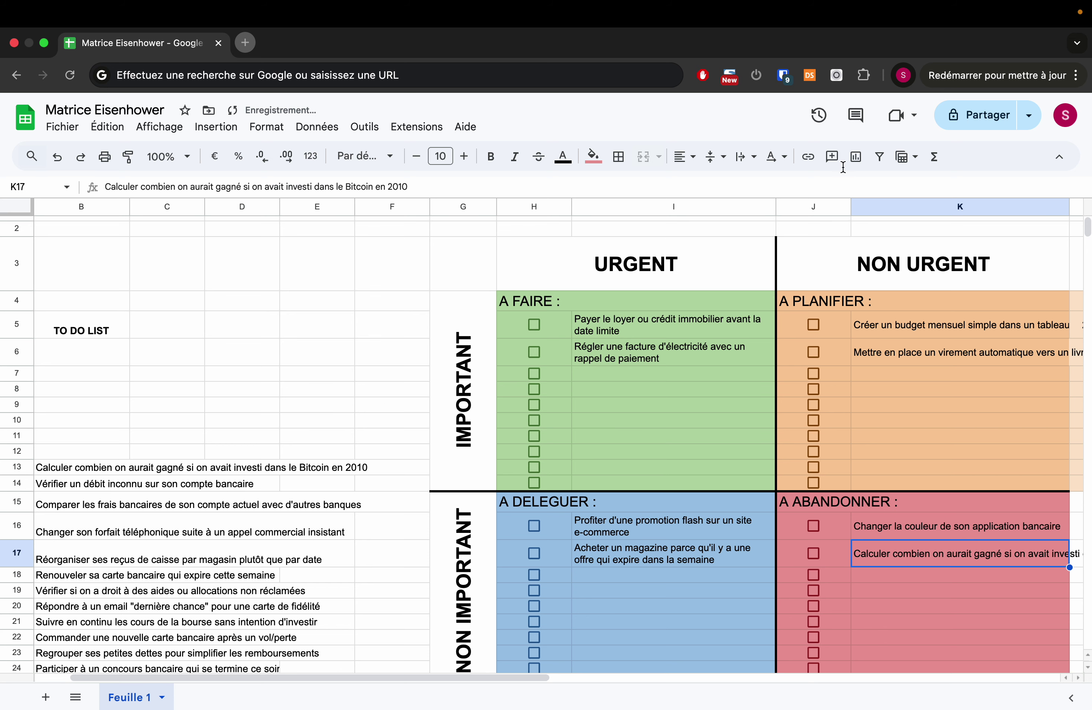
left_click(748, 159)
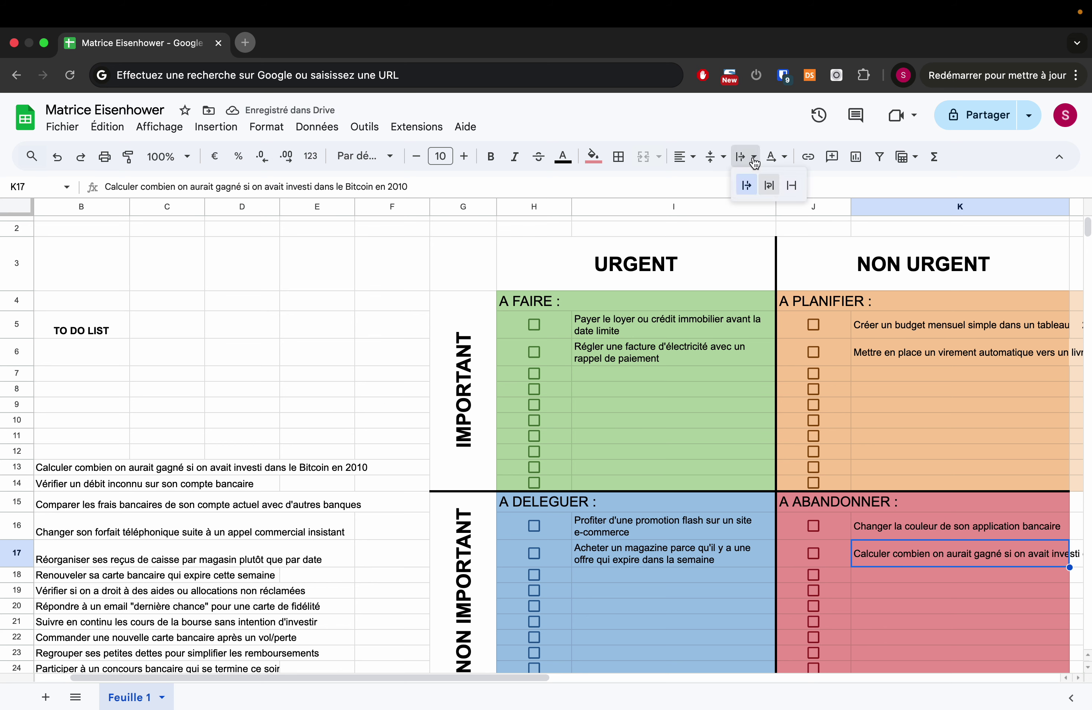
left_click(768, 187)
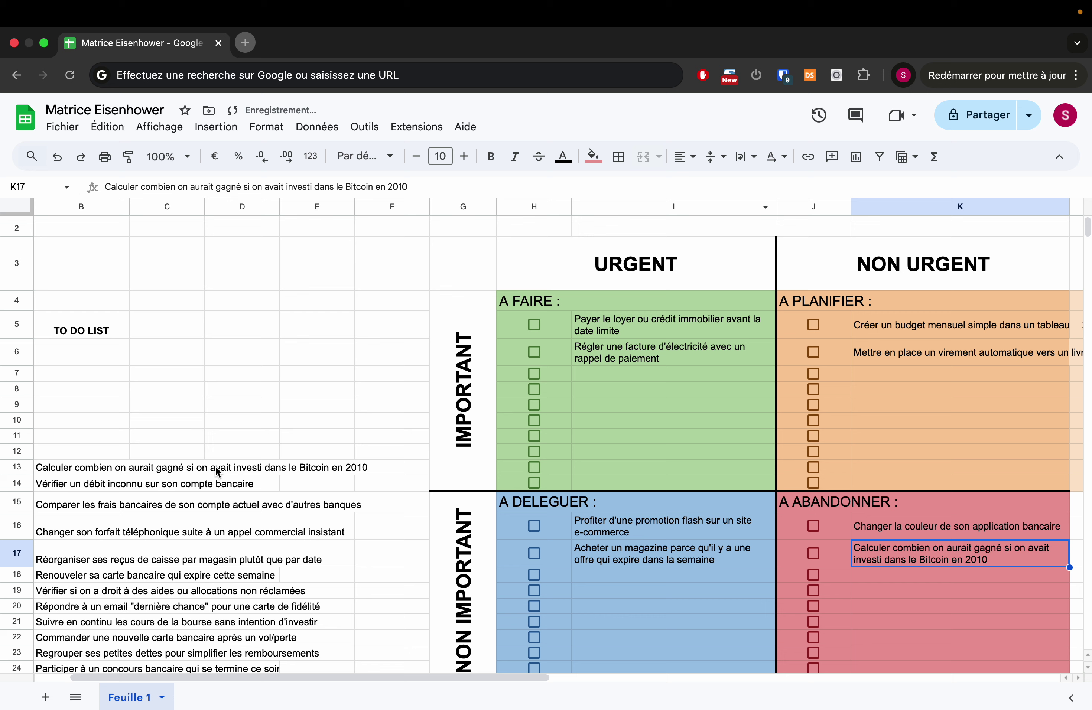
Step: Delete the Bitcoin task from B13 of the TO DO LIST
left_click(186, 420)
scroll(185, 421, "left", 3)
scroll(185, 422, "down", 3)
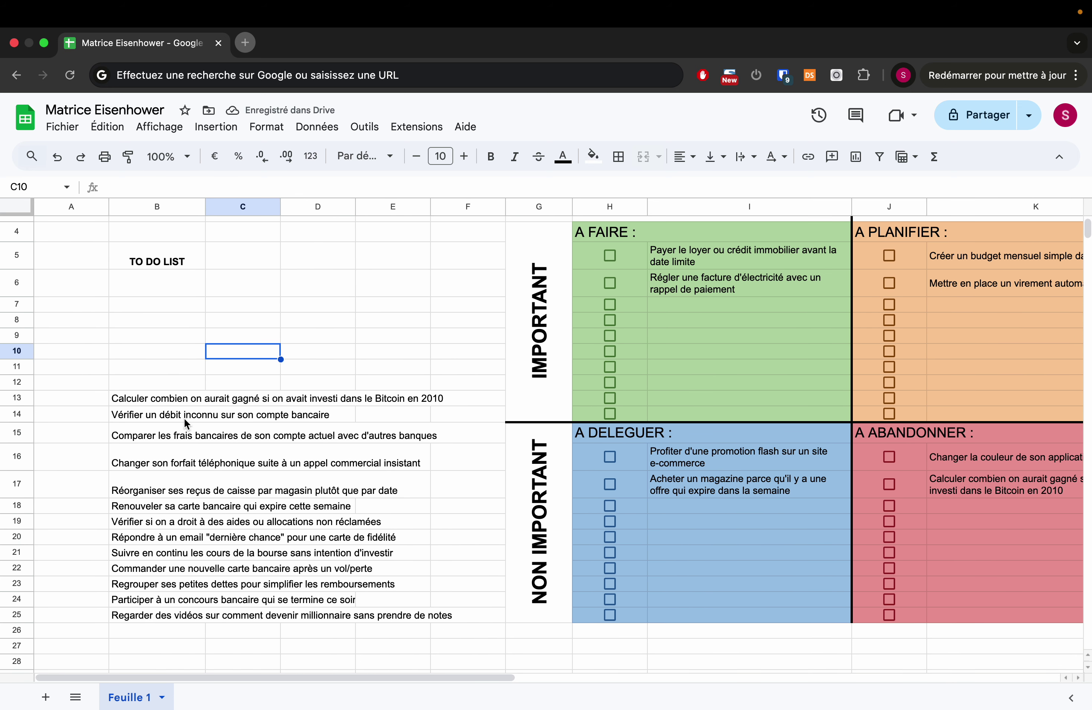
left_click(115, 401)
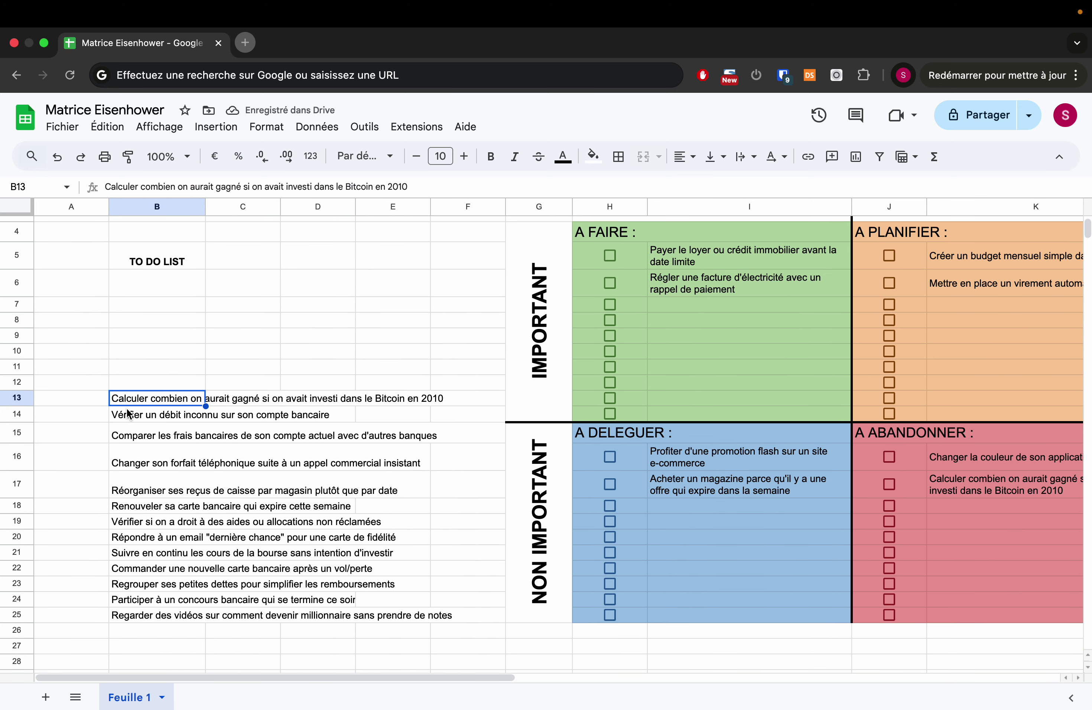
key("Delete")
Step: Copy the task "Vérifier un débit inconnu sur son compte bancaire" from B14 into I7 of the A FAIRE quadrant
left_click(118, 420)
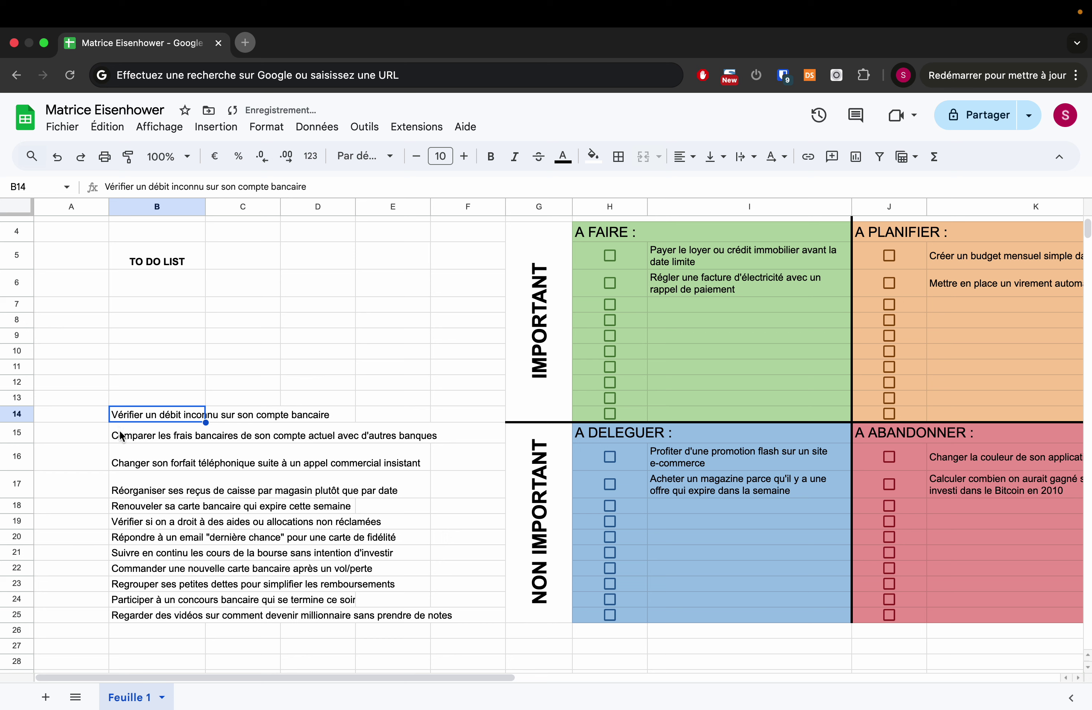
left_click(119, 434)
key("Up")
left_click_drag(314, 185, 90, 194)
key("cmd+c")
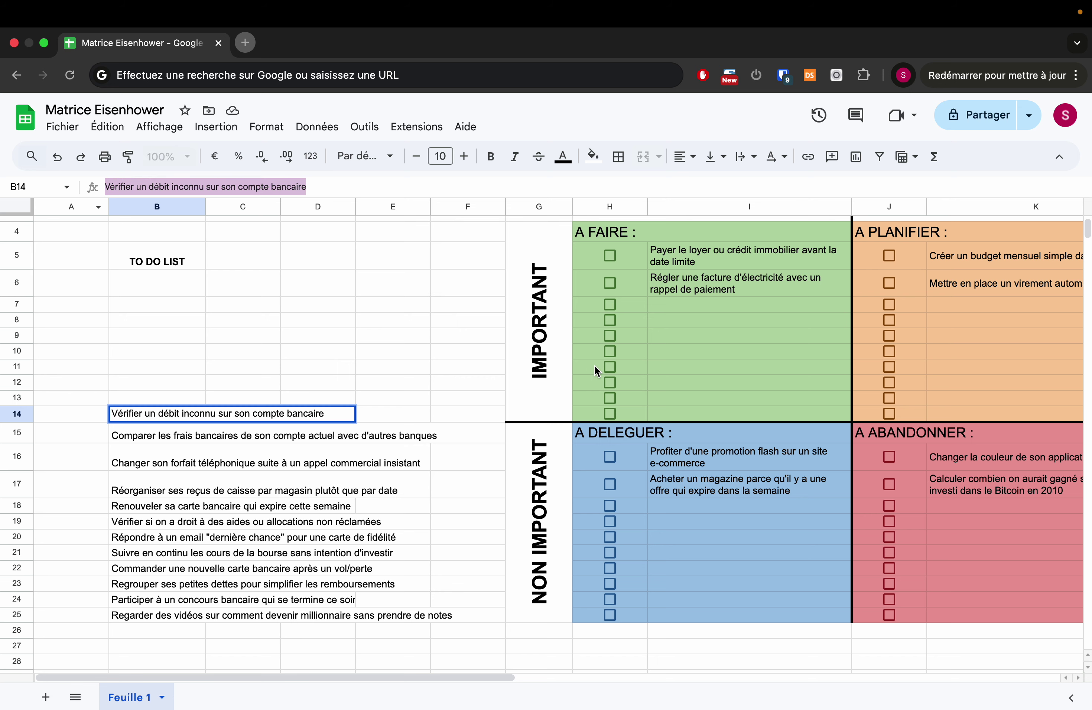
scroll(595, 367, "up", 2)
scroll(595, 367, "up", 1)
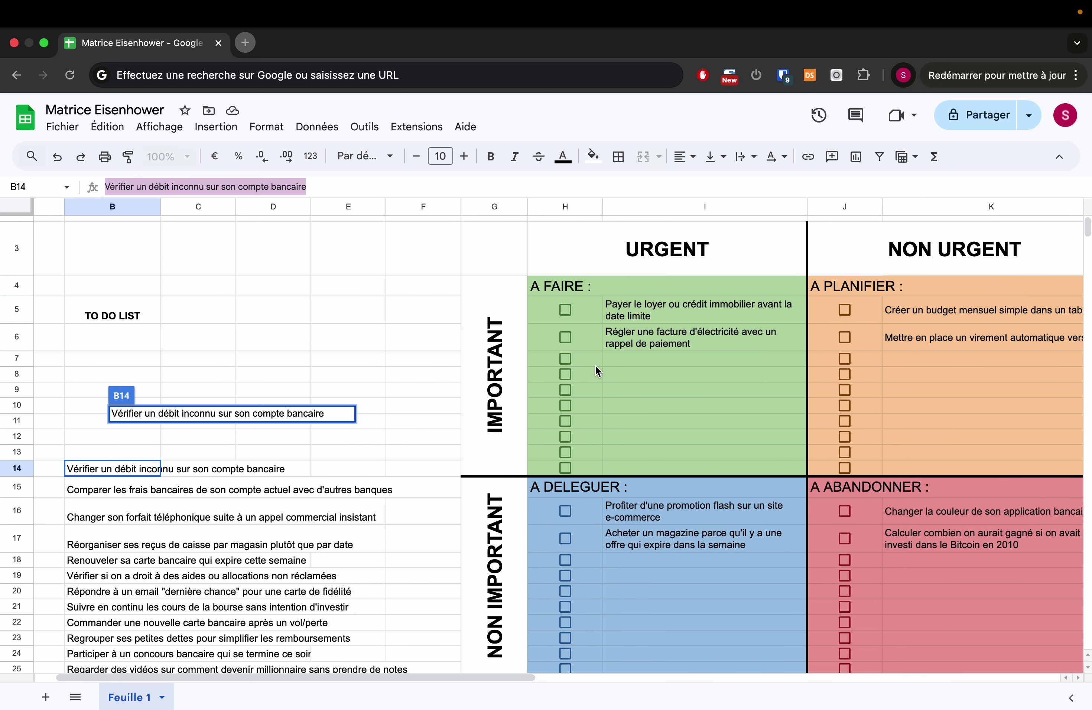
left_click(605, 364)
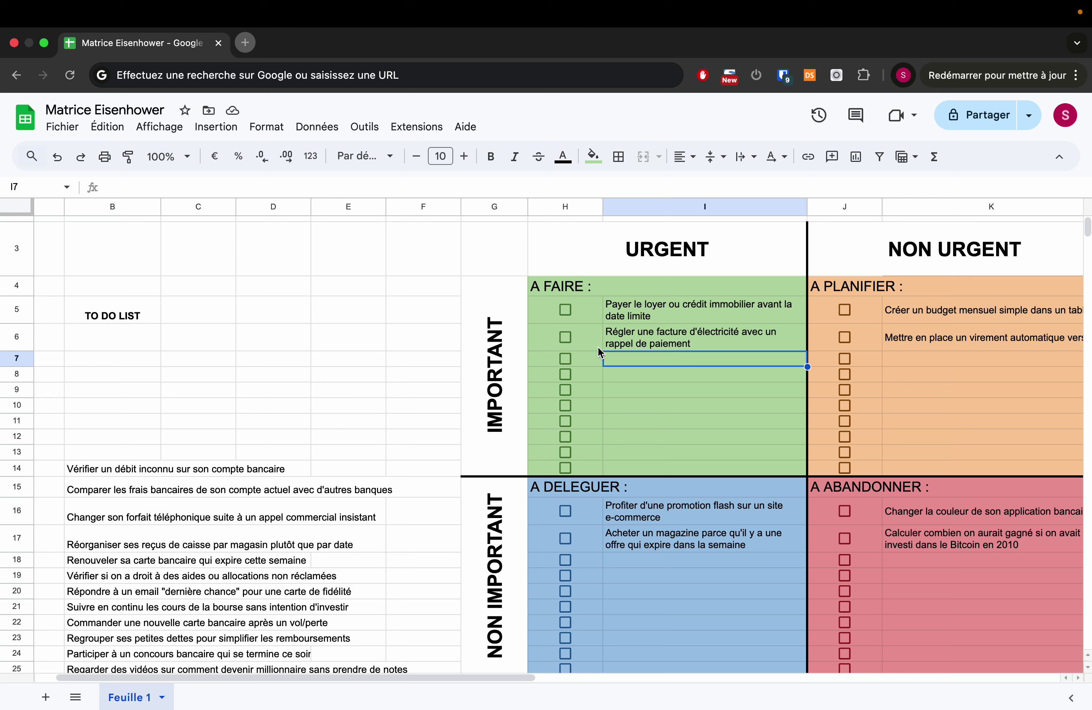
double_click(615, 359)
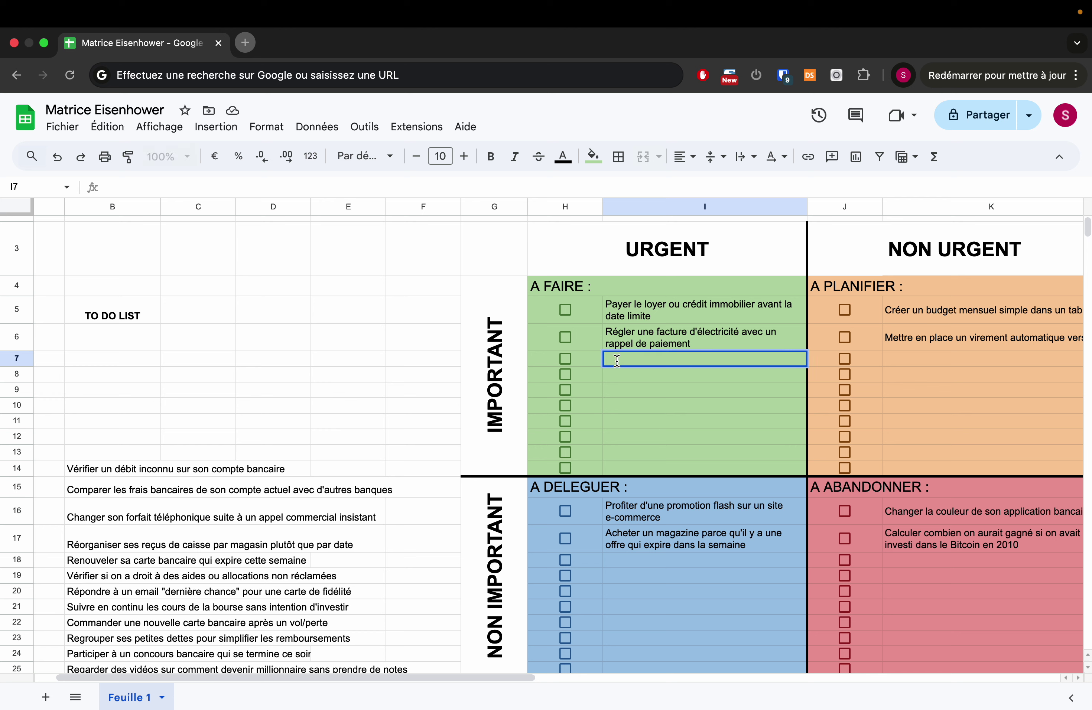
key("cmd+v")
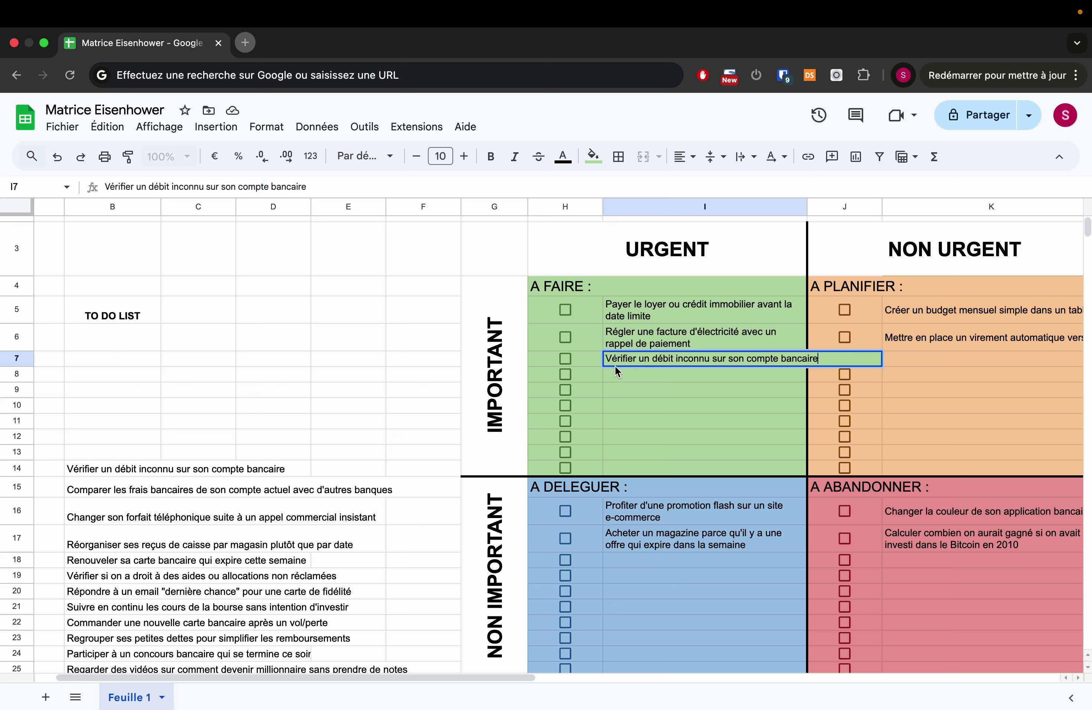
left_click(627, 393)
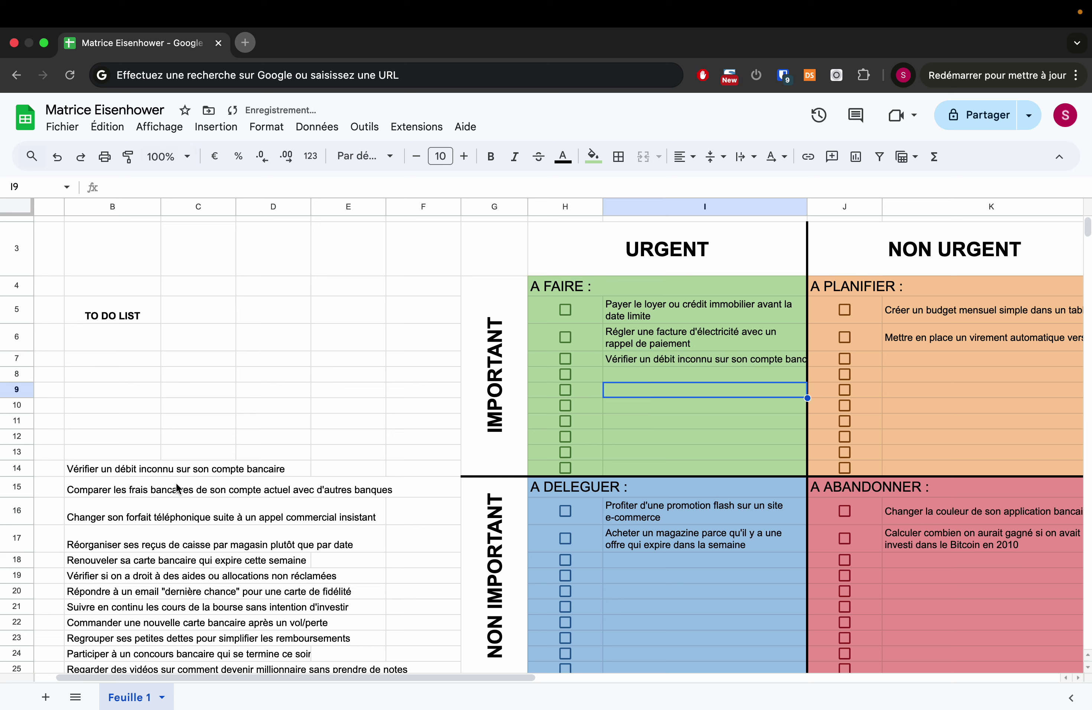
Step: Wrap the text of the unknown debit task in I7 of the A FAIRE quadrant
left_click(678, 359)
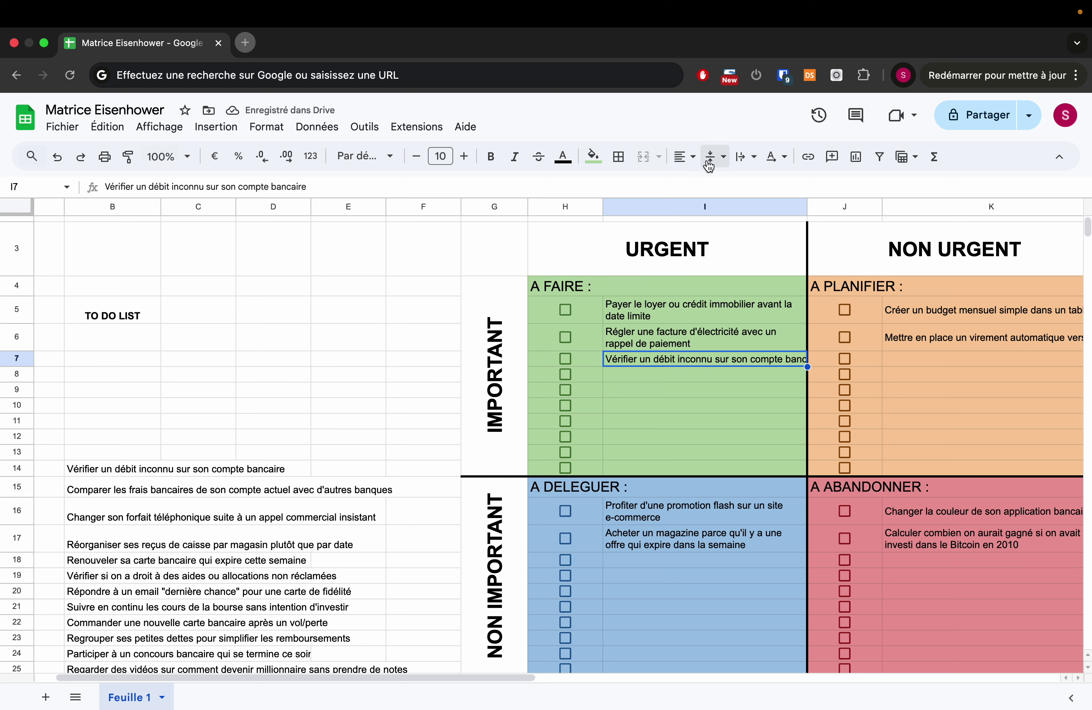
left_click(744, 157)
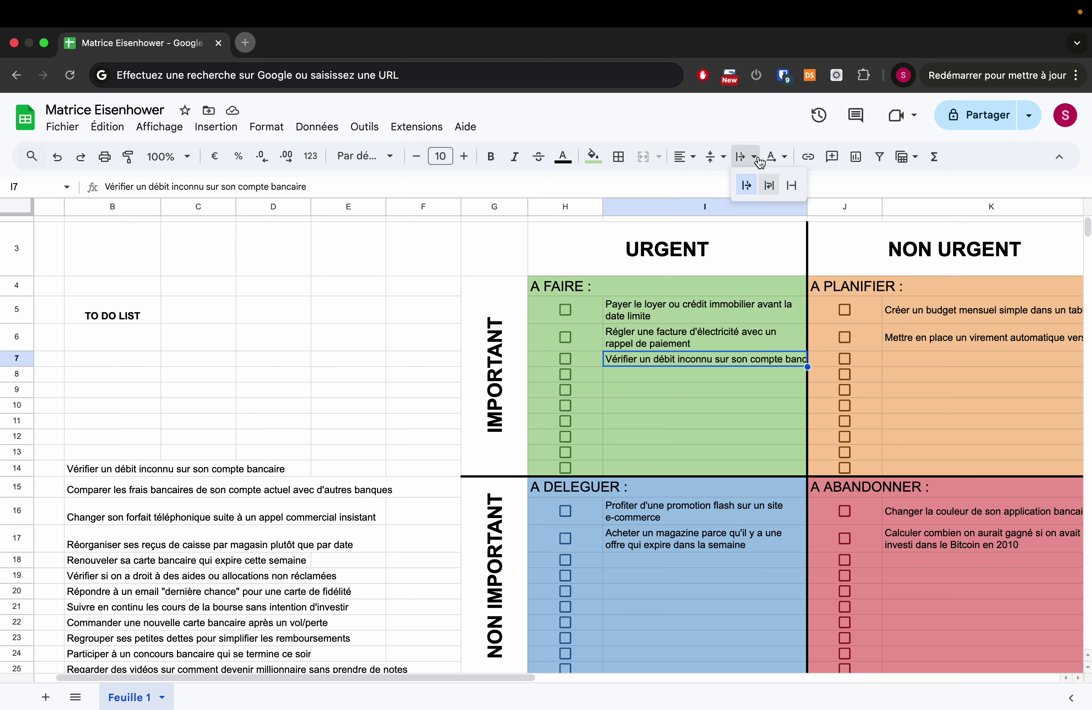
left_click(766, 185)
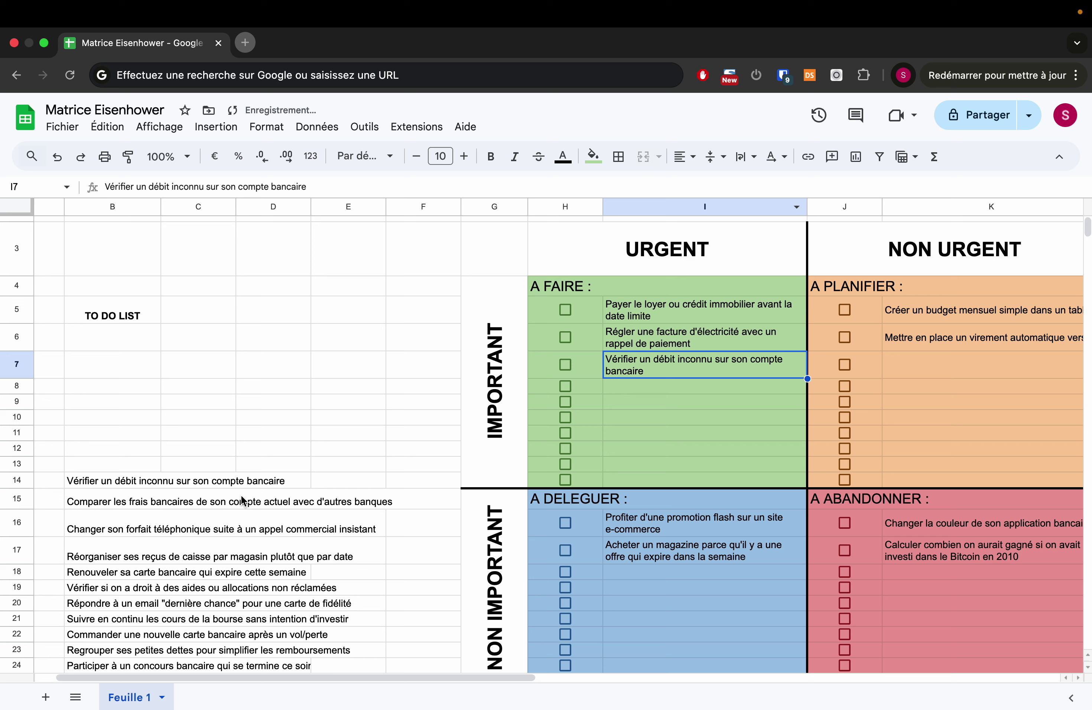
Step: Delete the unknown debit task from B14 of the TO DO LIST
left_click(219, 482)
left_click(97, 483)
key("Delete")
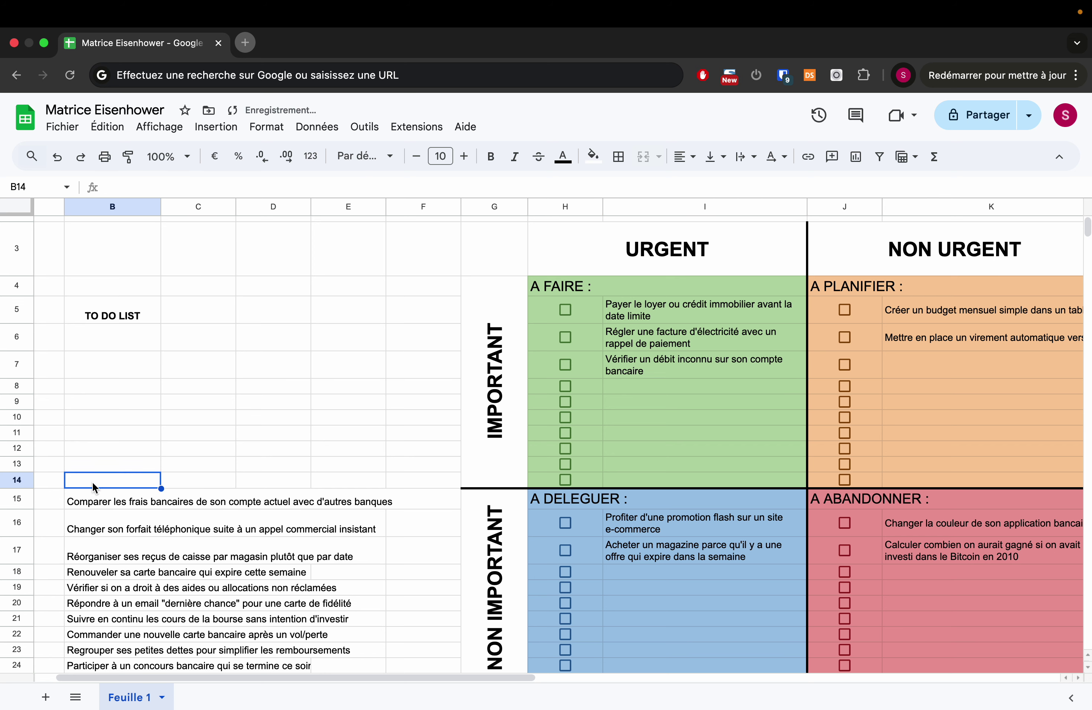
Step: Copy the task "Comparer les frais bancaires de son compte actuel avec d'autres banques" from B15 into K7 of the A PLANIFIER quadrant
key("Down")
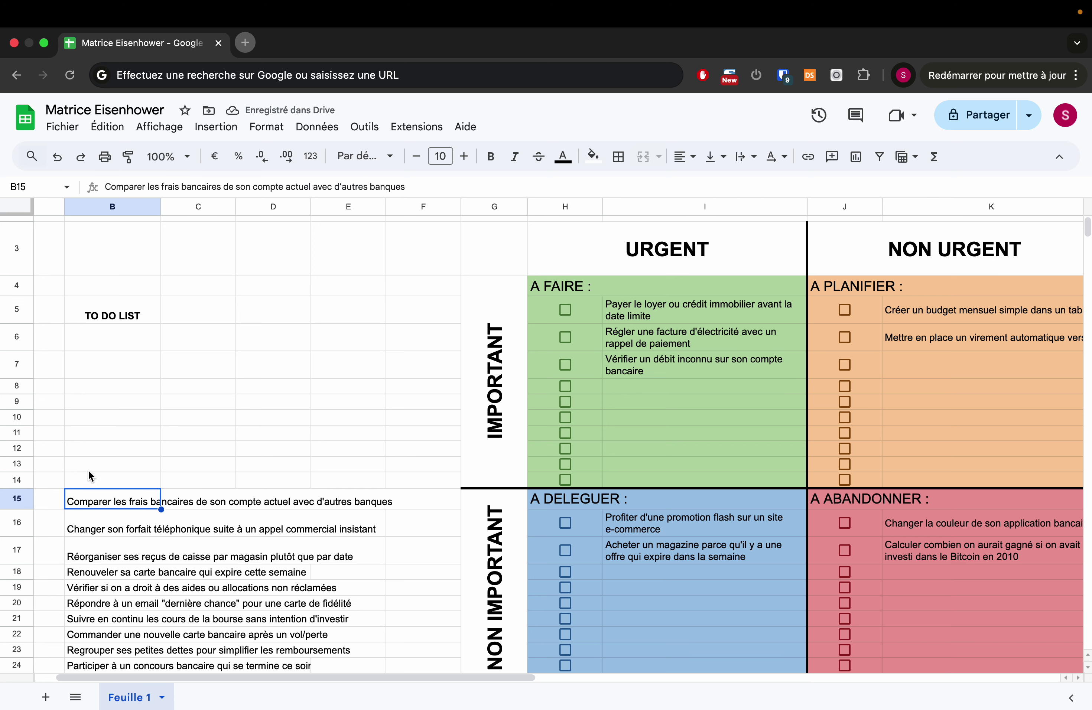
key("Down")
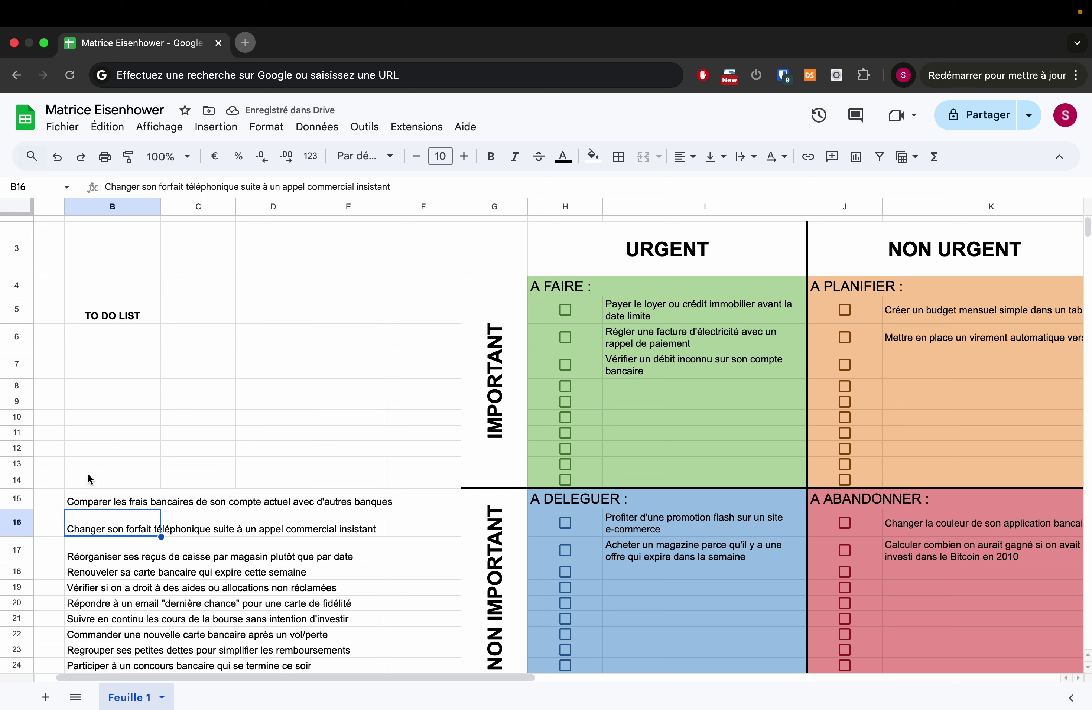
key("Up")
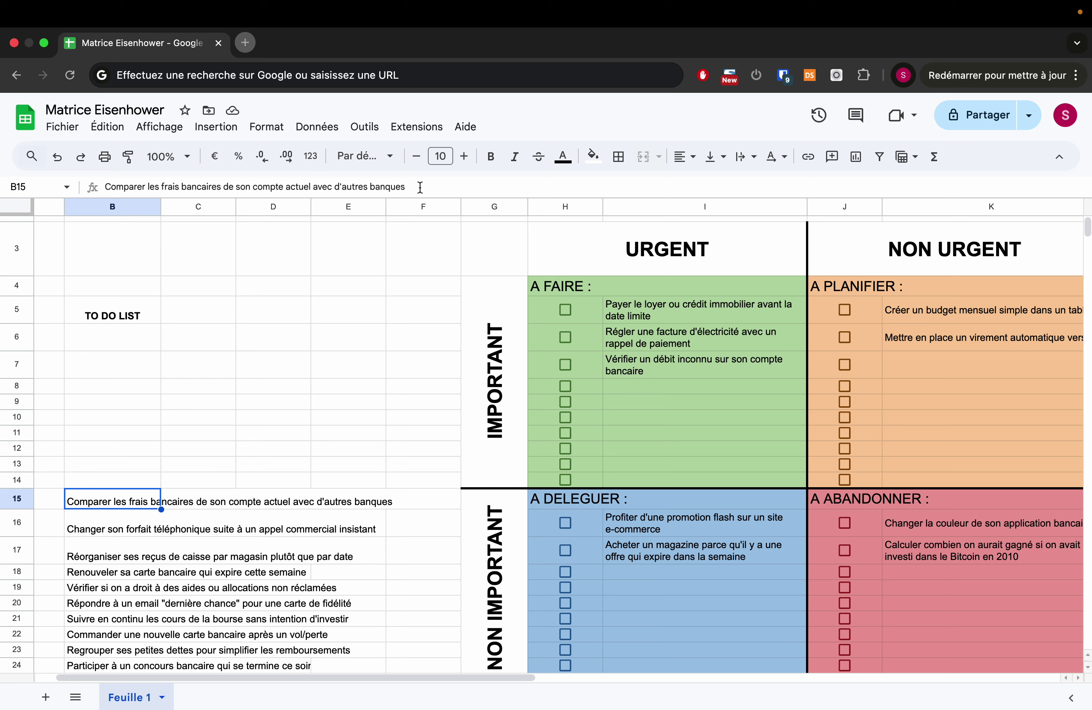
left_click_drag(420, 187, 68, 187)
key("super+c")
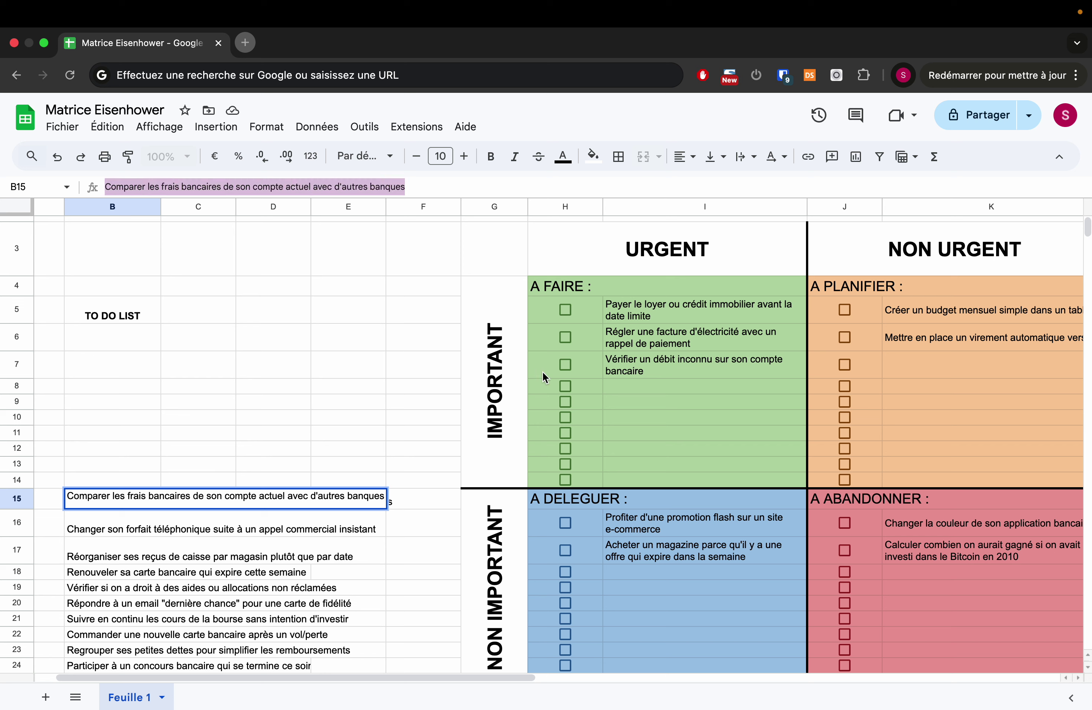
left_click(954, 367)
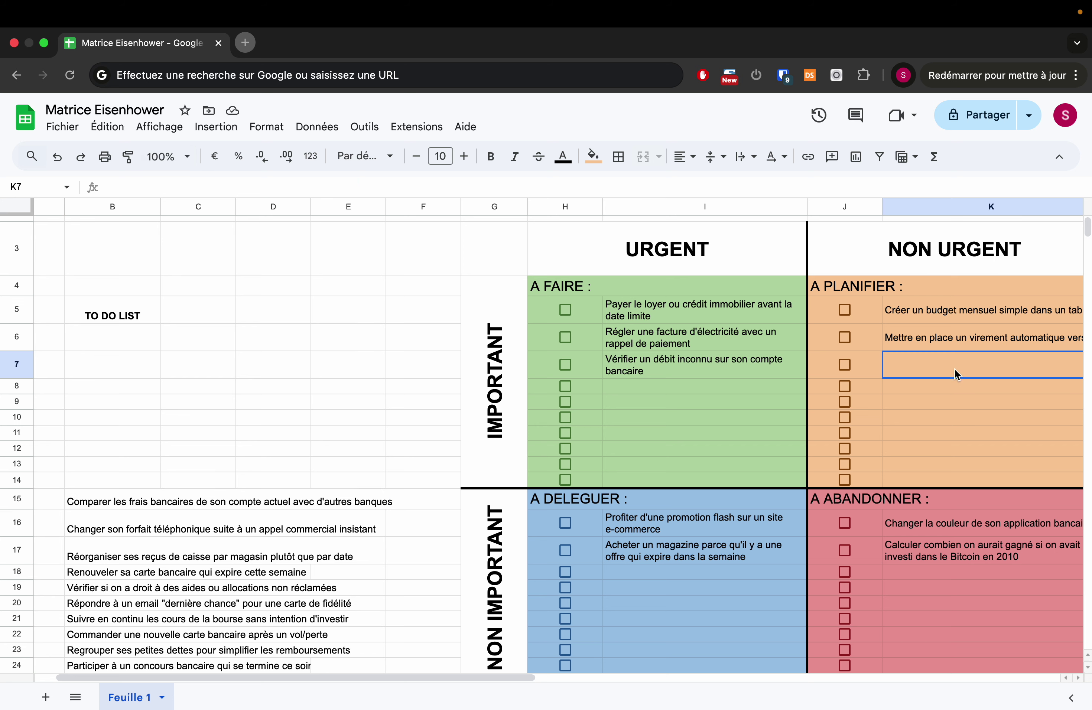
scroll(954, 368, "down", 1)
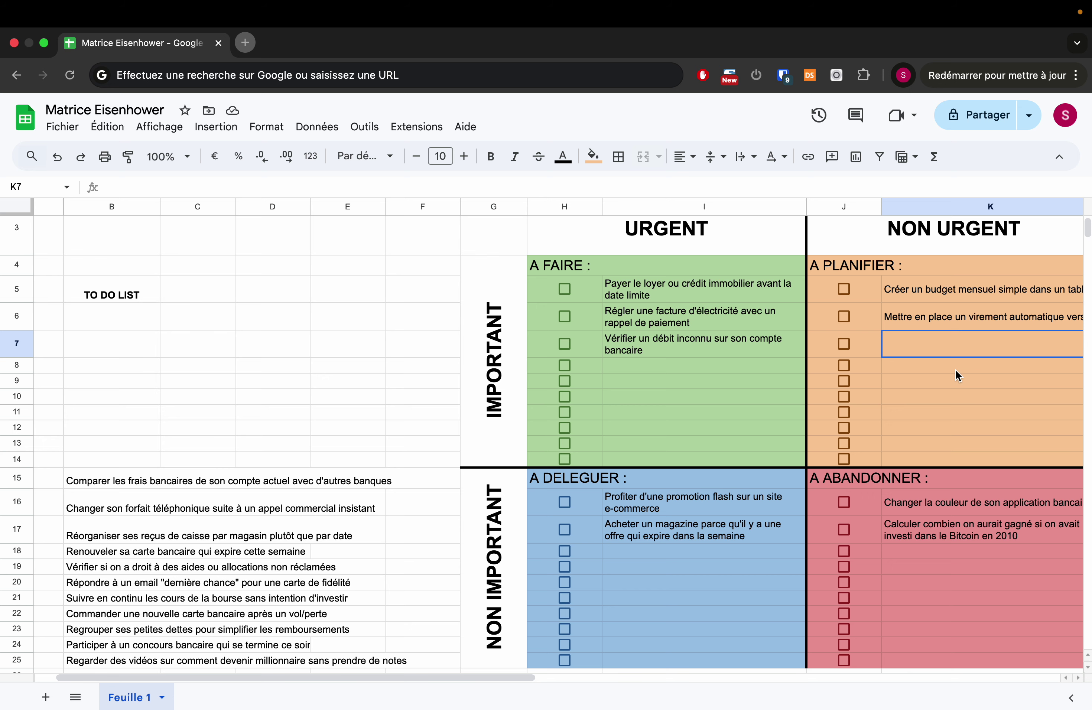
left_click(421, 188)
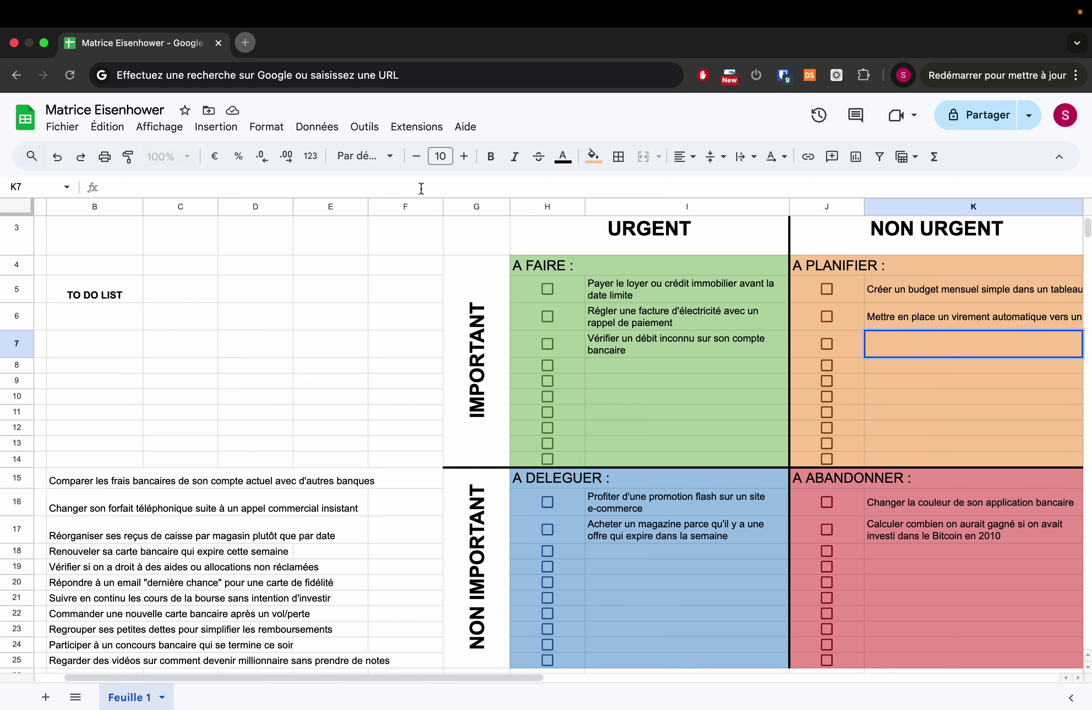
key("super+v")
left_click(935, 416)
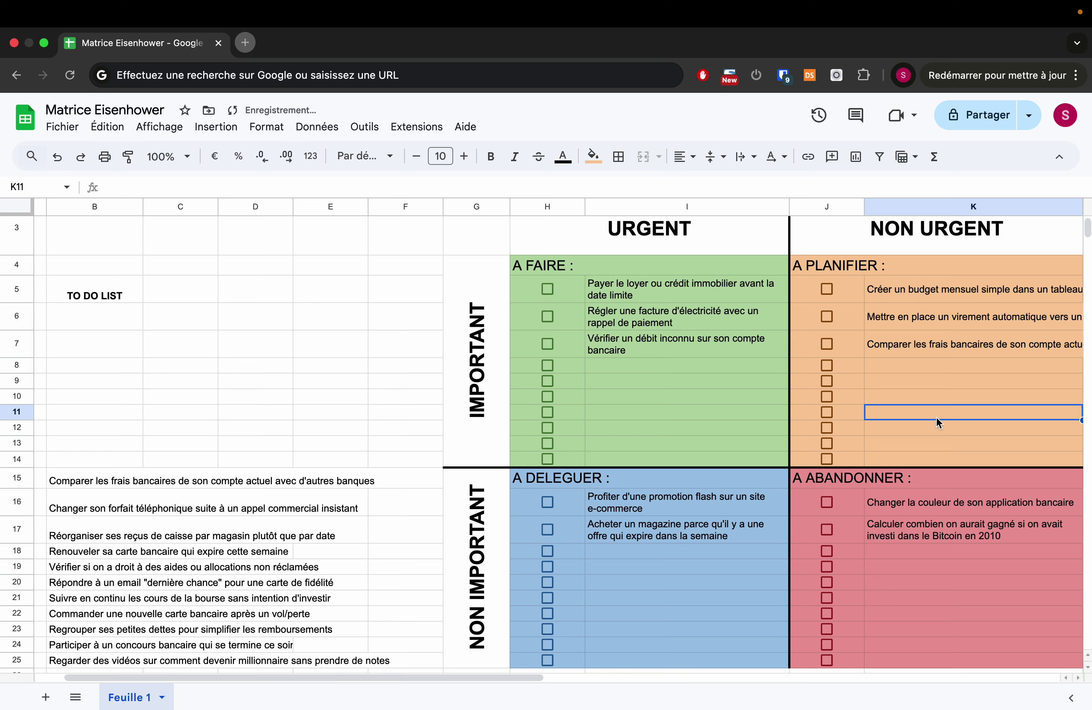
Step: Wrap the text of the tasks in K6:K7 of the A PLANIFIER quadrant
scroll(935, 416, "right", 5)
left_click(834, 362)
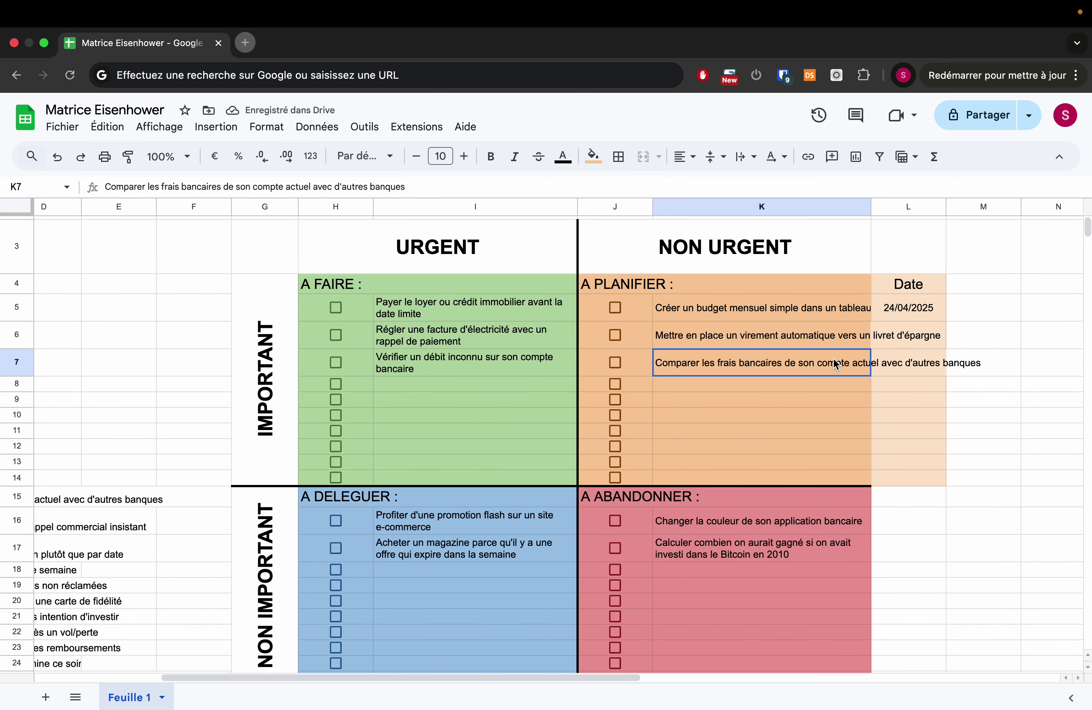
left_click_drag(811, 331, 813, 362)
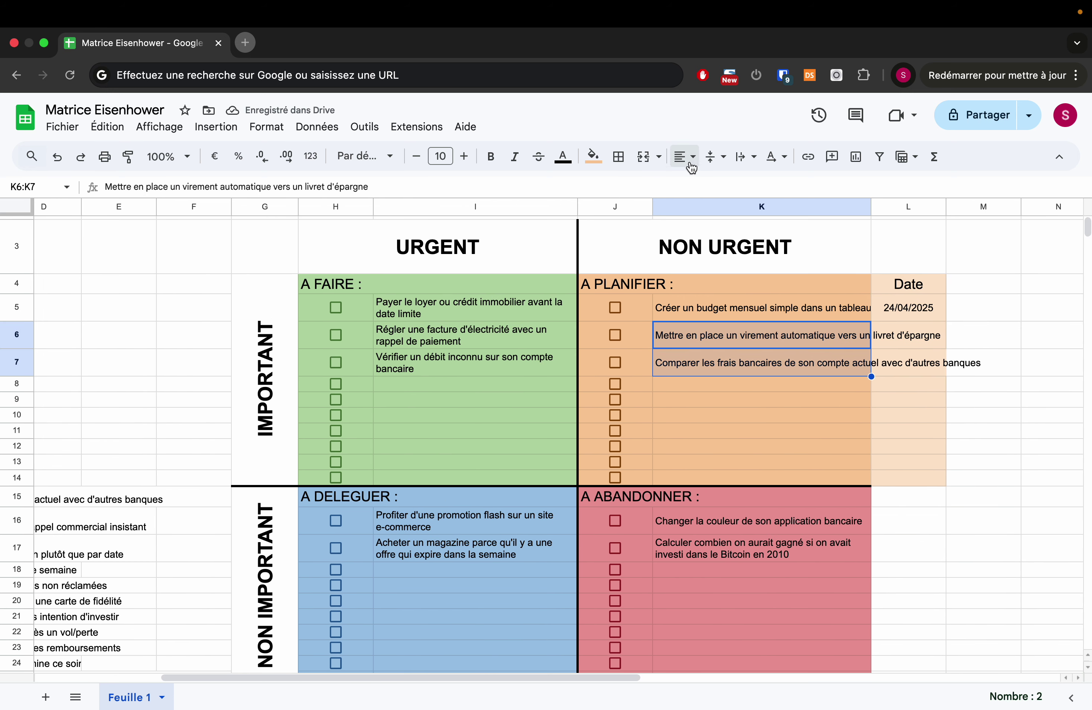
left_click(747, 158)
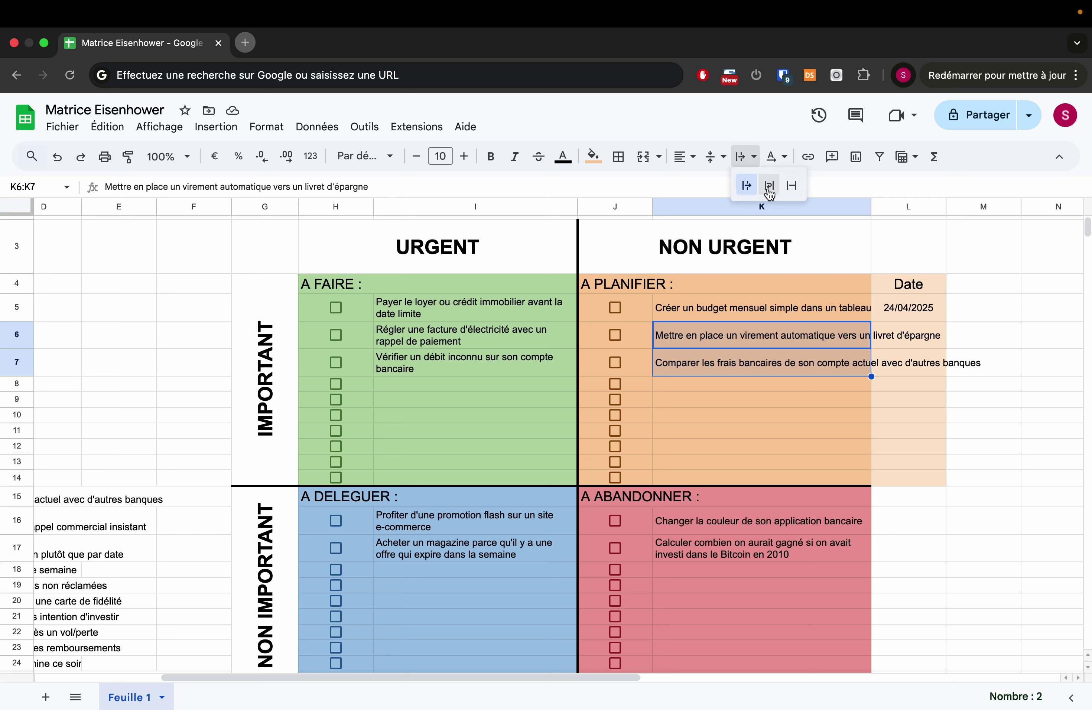
left_click(769, 185)
left_click(848, 415)
Step: Enter the date 01/05/2025 in L6 for the automatic savings transfer task
left_click(895, 337)
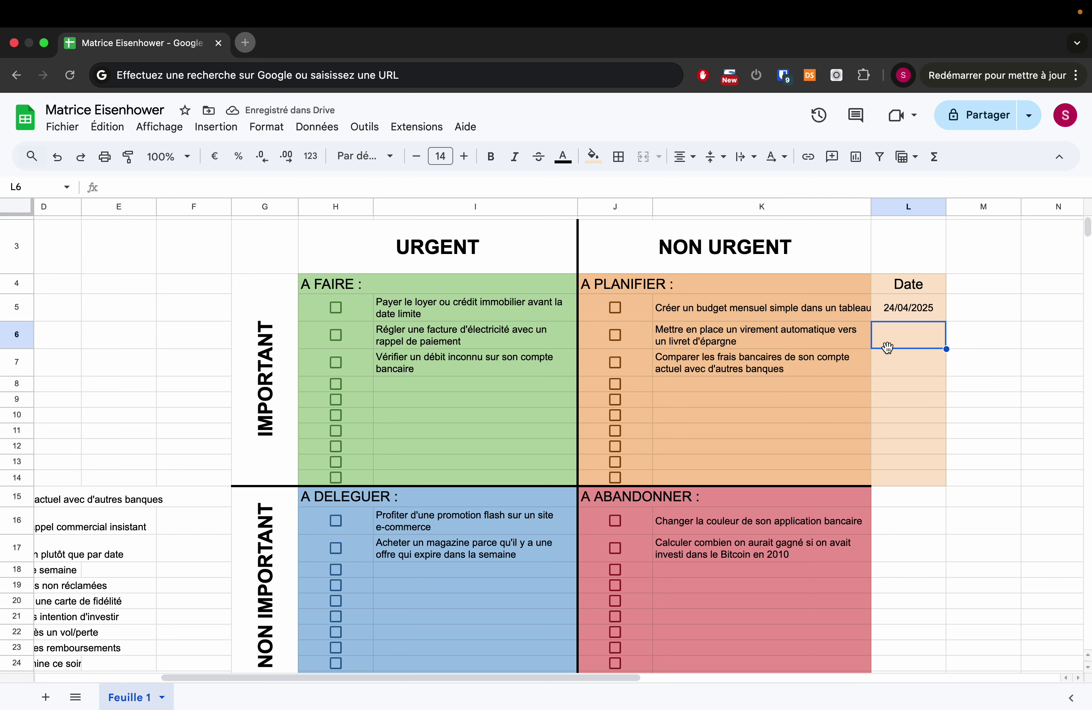
type("01/0")
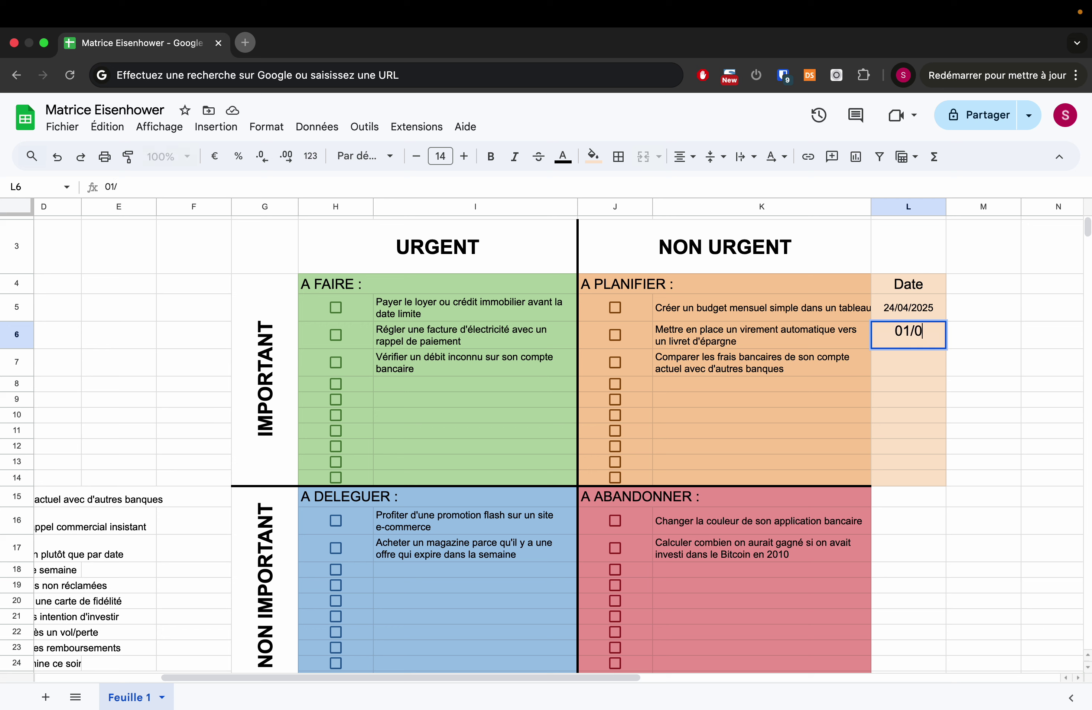
type("5/2025")
key("Return")
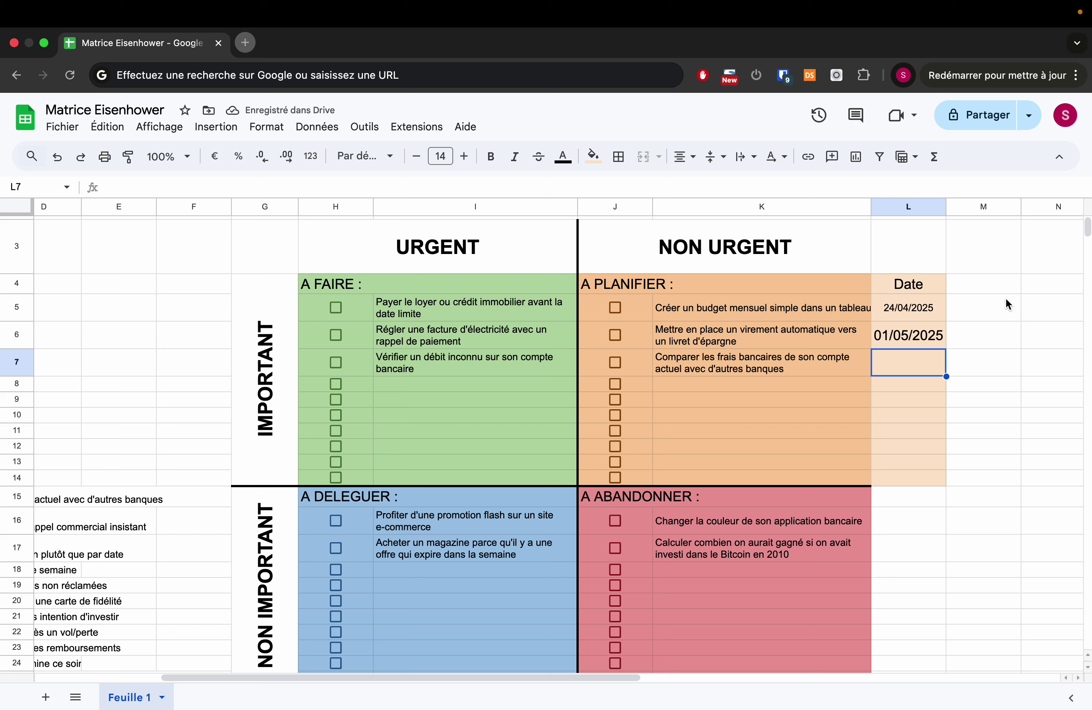
Step: Copy the formatting of the date in L6 onto the date in L5
left_click(933, 325)
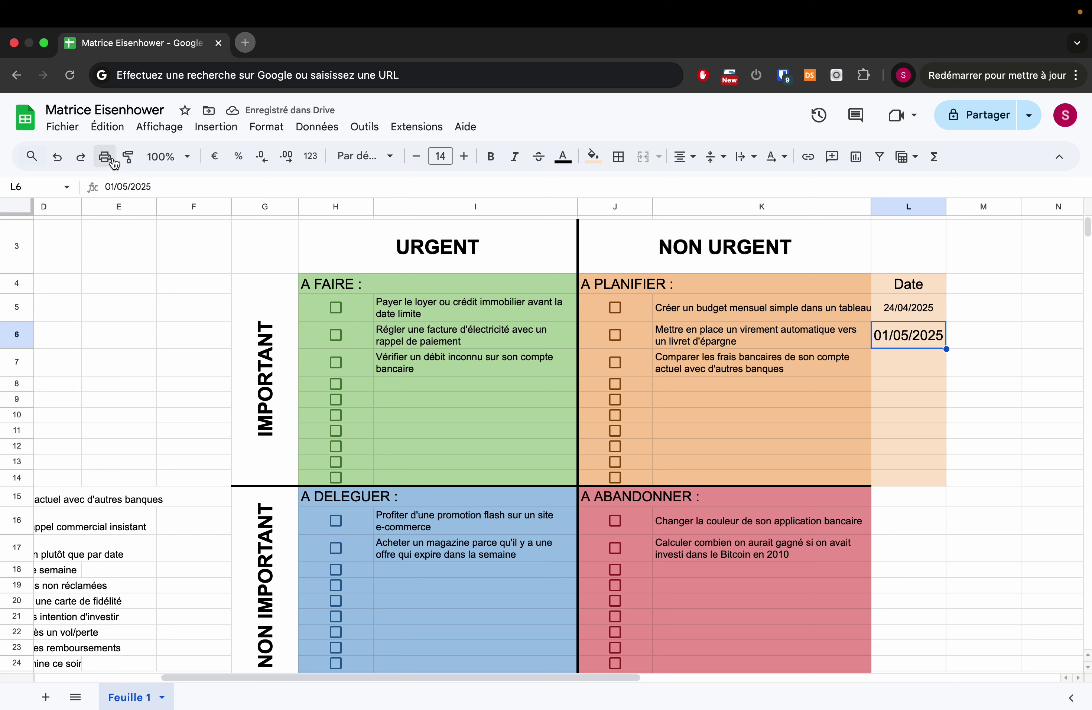
left_click(125, 159)
left_click(906, 307)
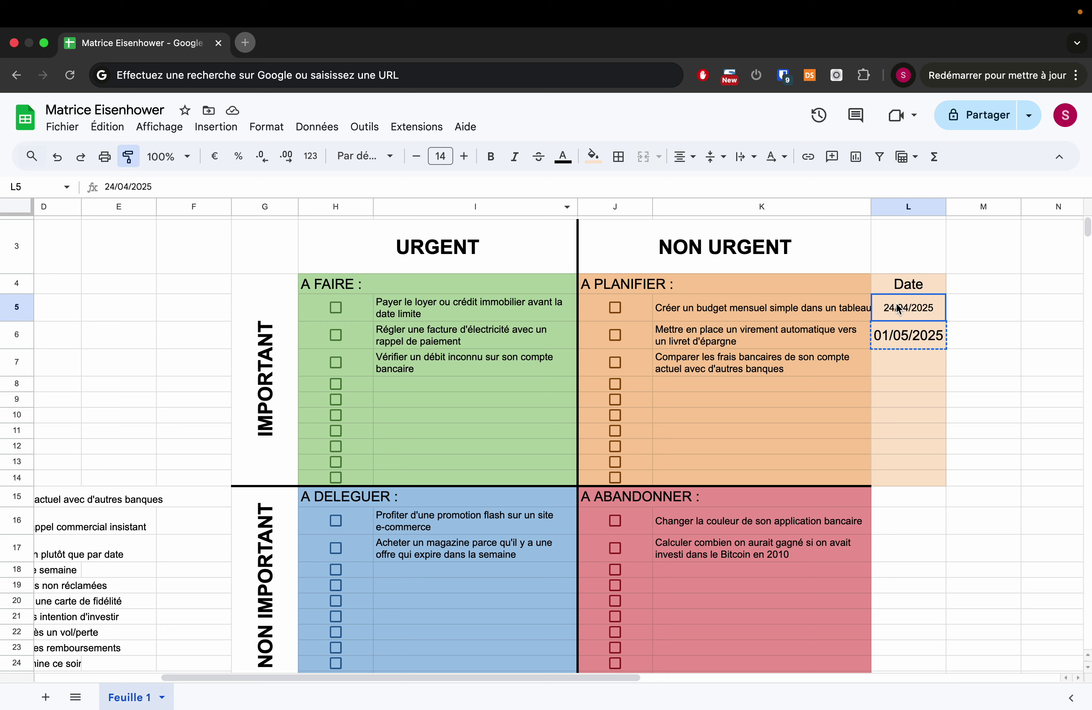
left_click(917, 382)
Step: Enter the date 27/05/2025 in L7 for the bank fee comparison task
left_click(898, 356)
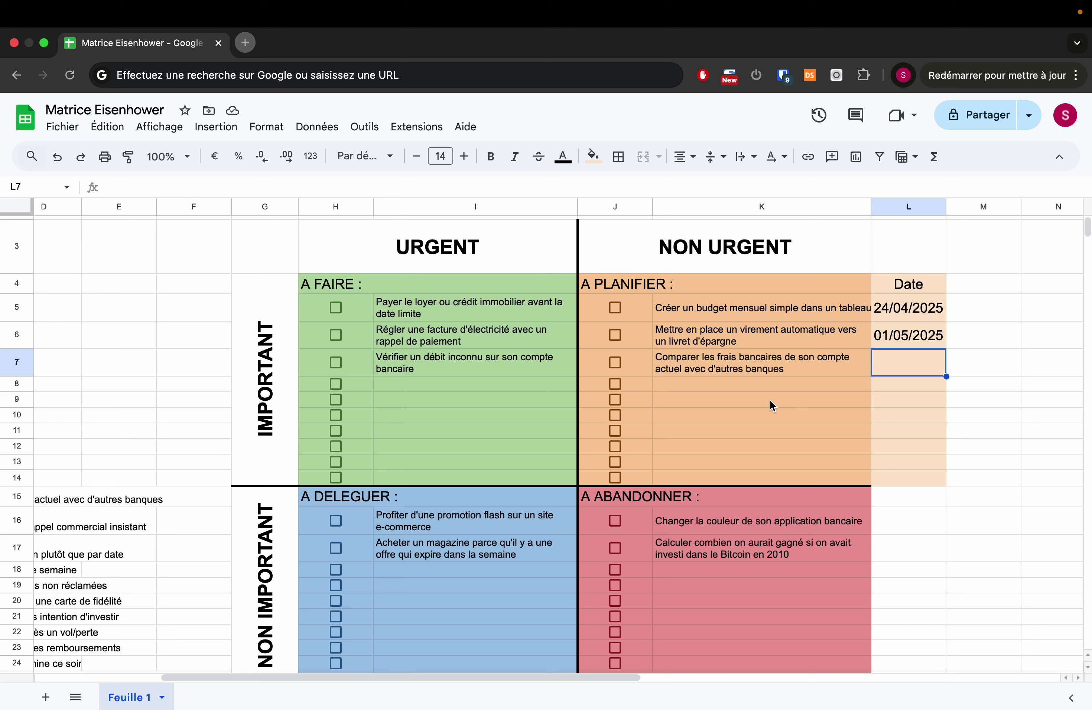
type("27")
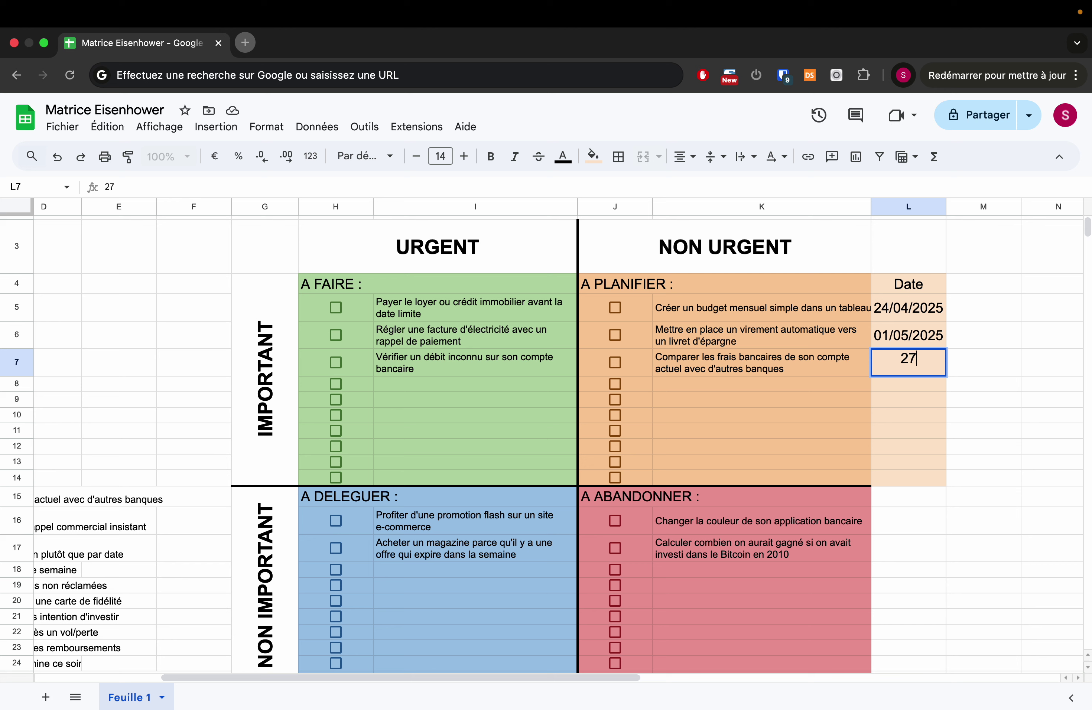
type("/05/2025")
key("Return")
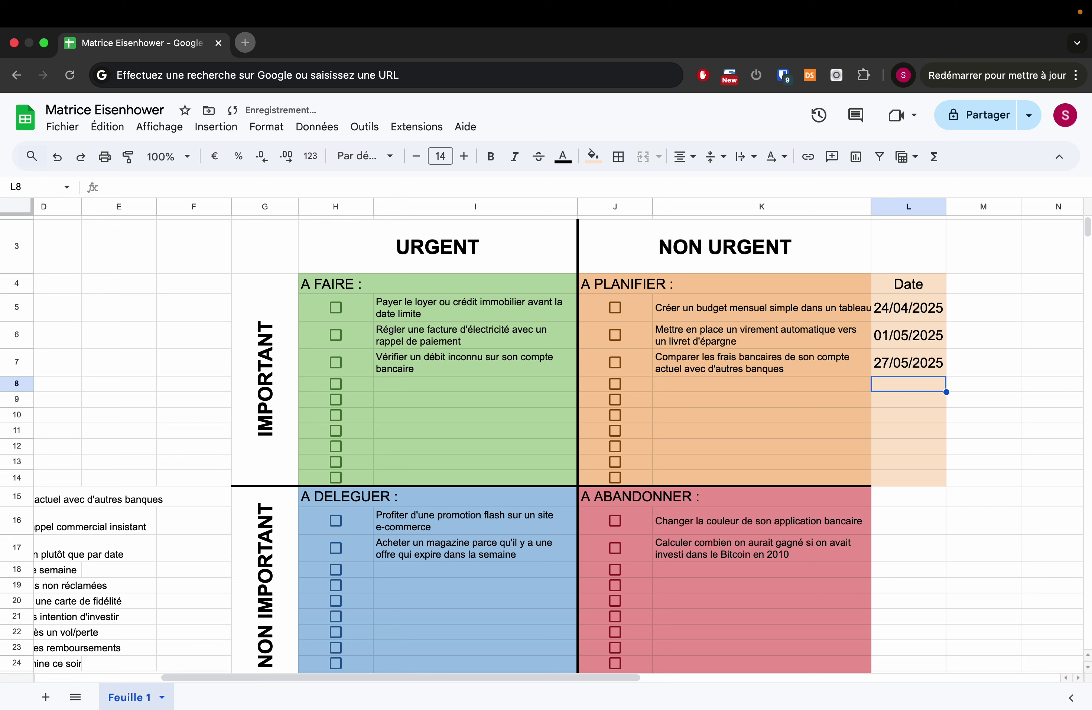
Step: Delete the bank fee comparison task from B15 of the TO DO LIST
scroll(724, 435, "left", 6)
left_click(146, 507)
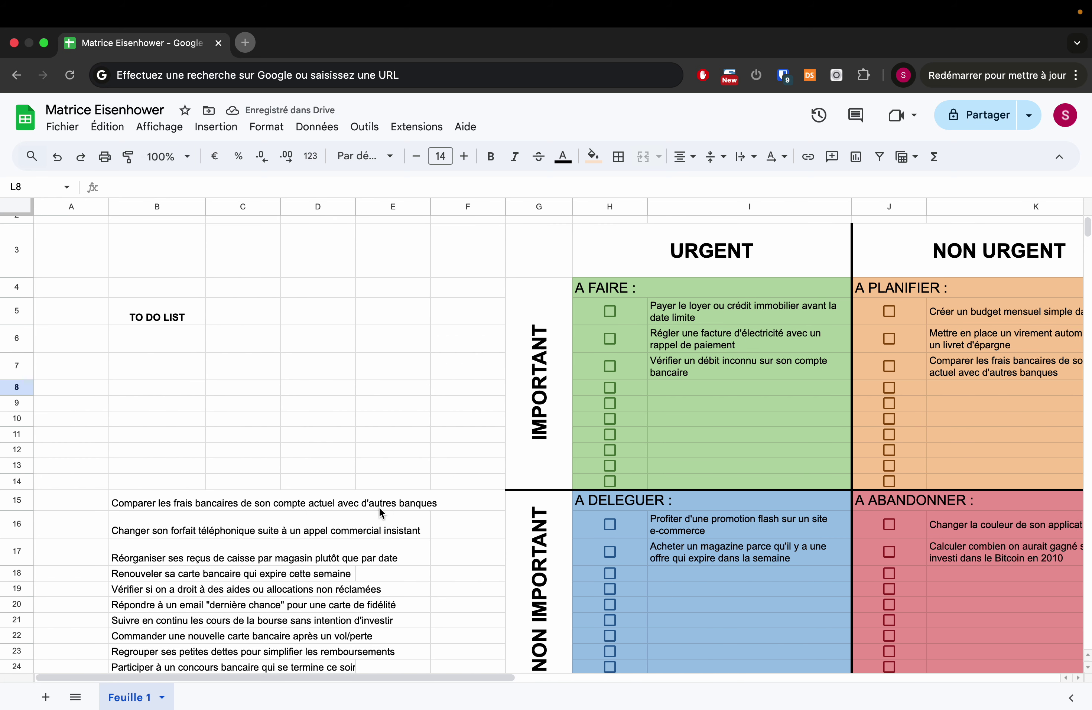
type("$")
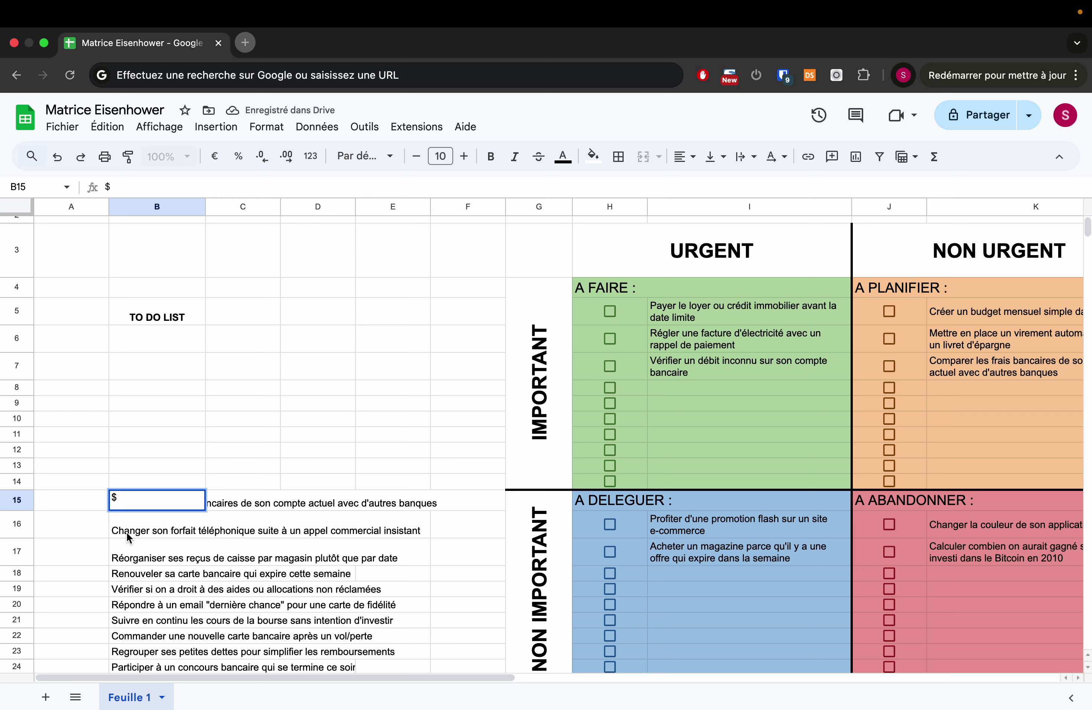
left_click(120, 553)
left_click(121, 507)
key("Delete")
Step: Copy the task "Changer son forfait téléphonique suite à un appel commercial insistant" from B16 into K18 of the A ABANDONNER quadrant
left_click(136, 558)
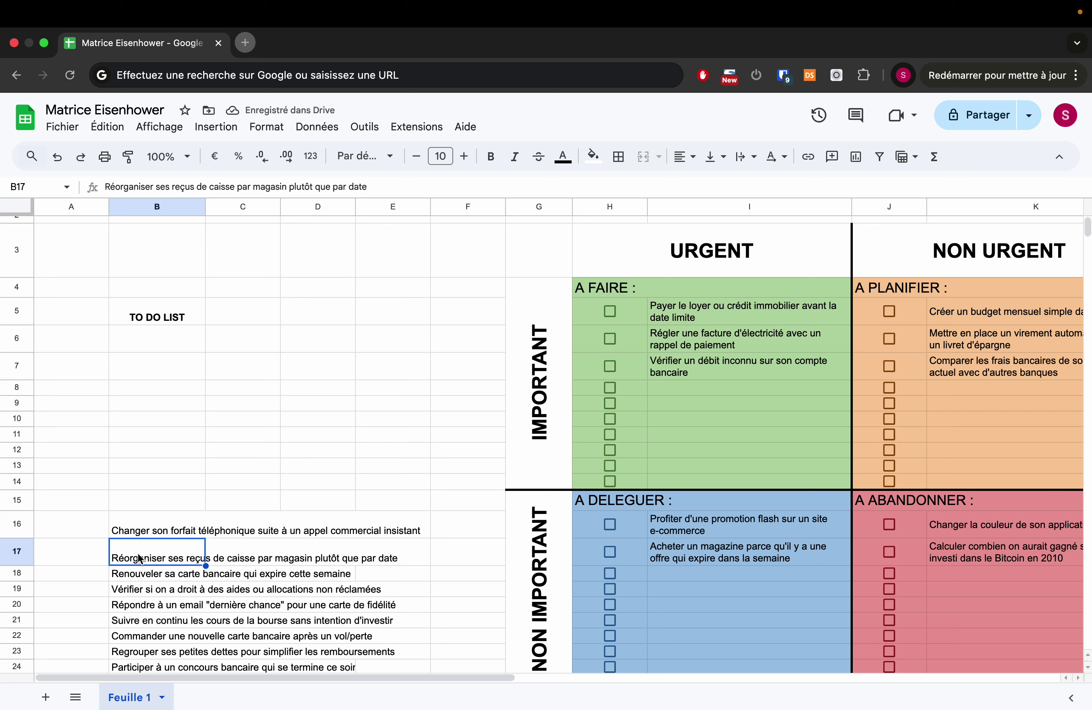
left_click(131, 530)
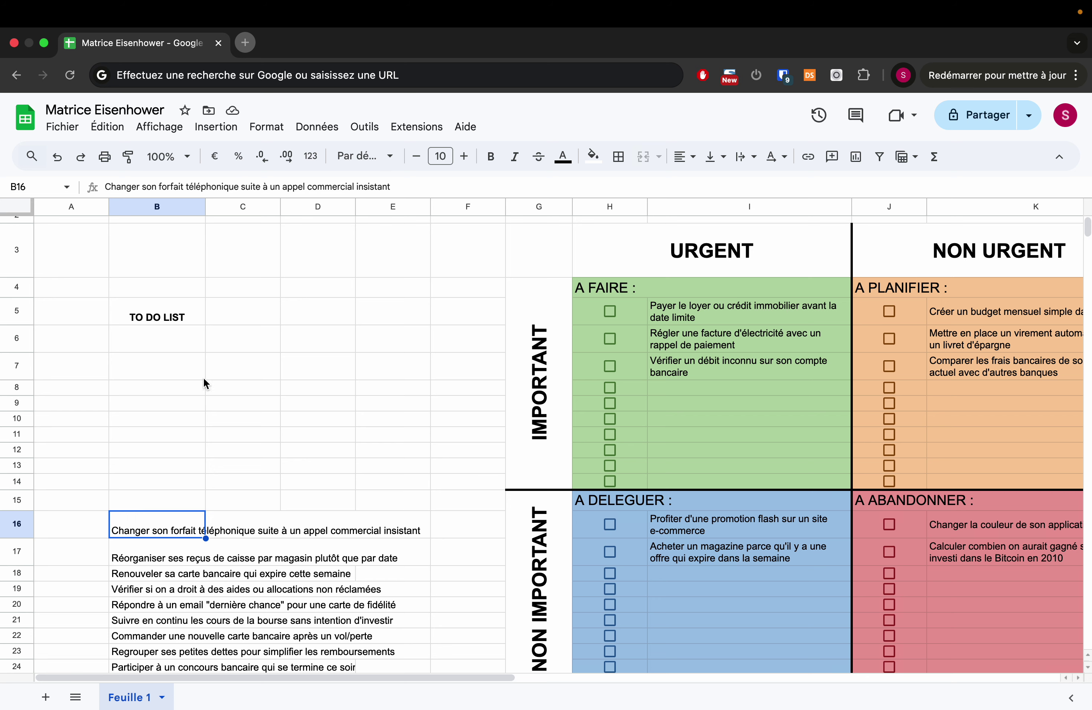
left_click(375, 188)
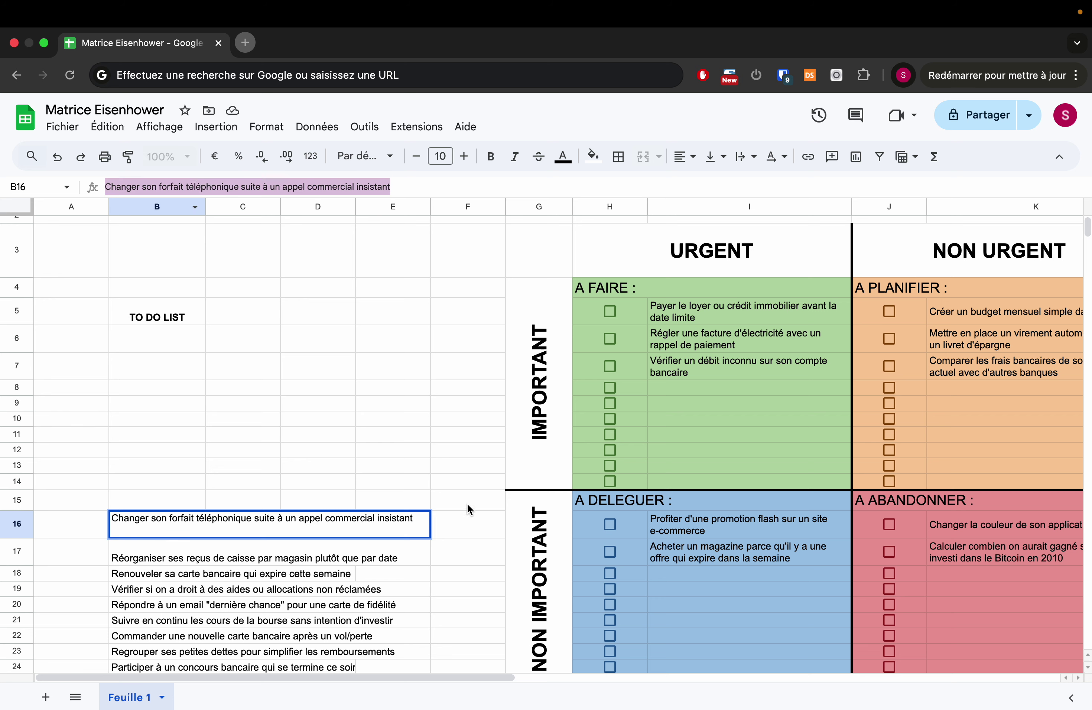
left_click(973, 576)
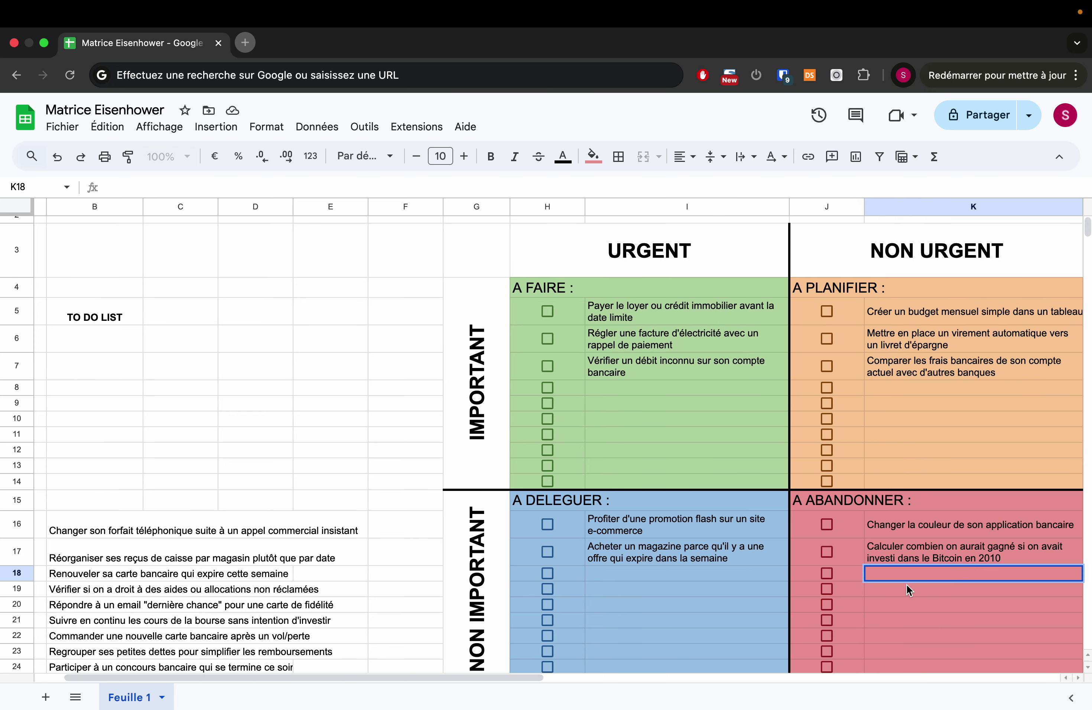
type("Changer son forfait téléphonique suite à un appel commercial insistant")
left_click(635, 592)
Step: Review the tasks sorted into the four quadrants and those remaining in the TO DO LIST
scroll(818, 586, "right", 3)
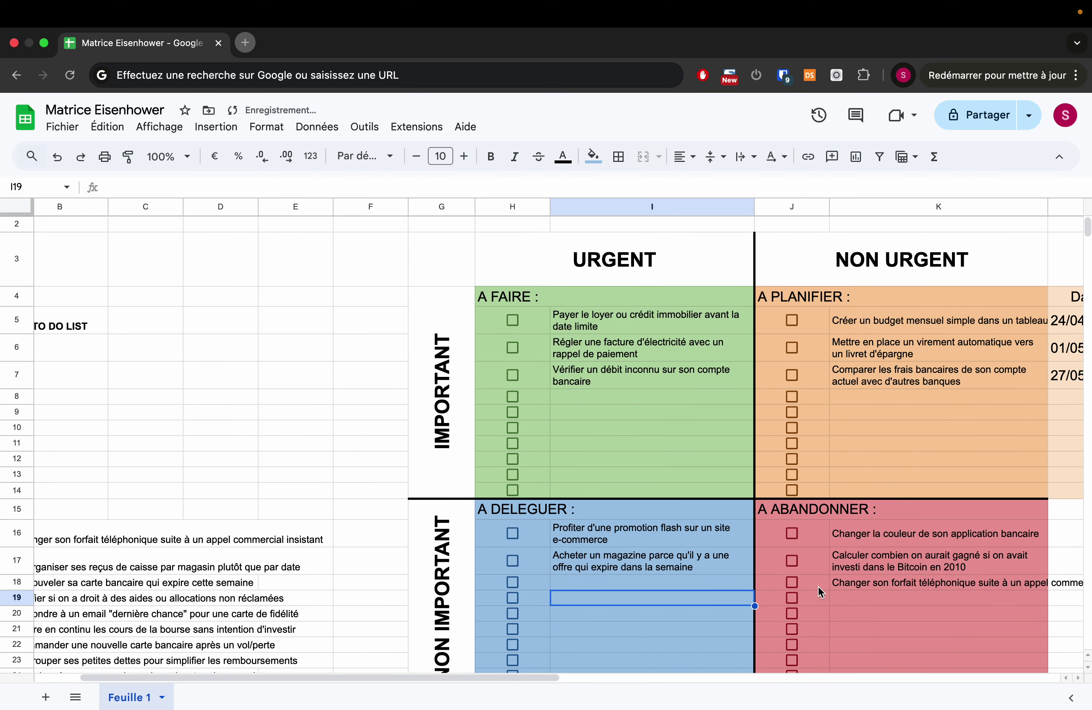
scroll(822, 588, "down", 1)
scroll(823, 588, "right", 1)
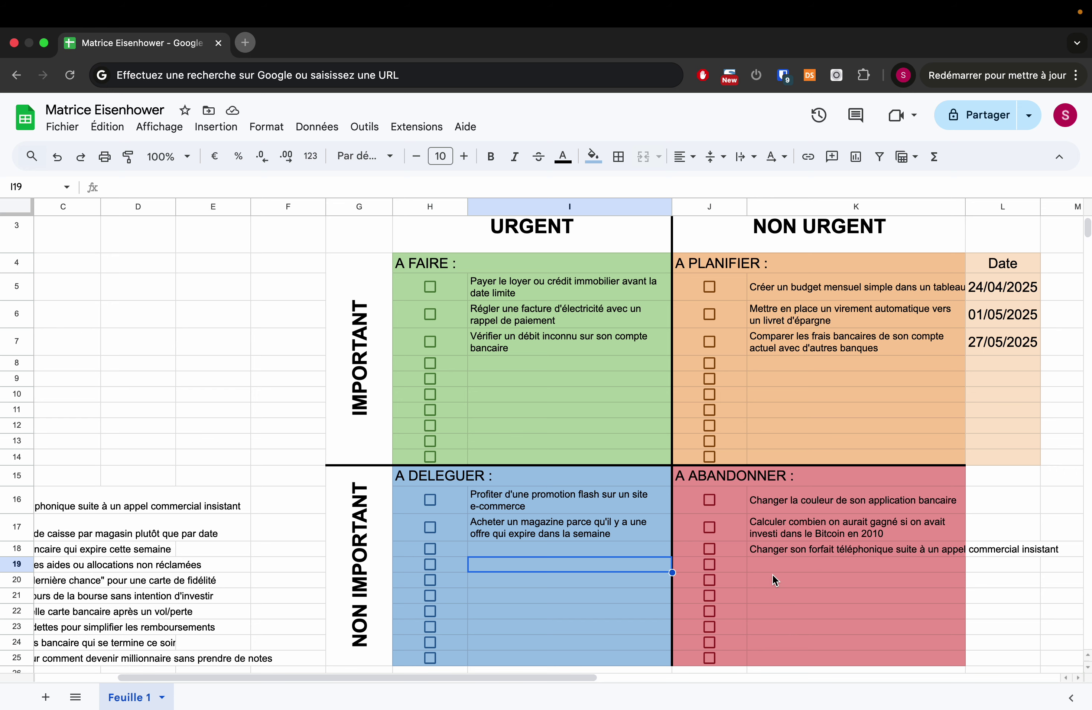
scroll(771, 574, "left", 2)
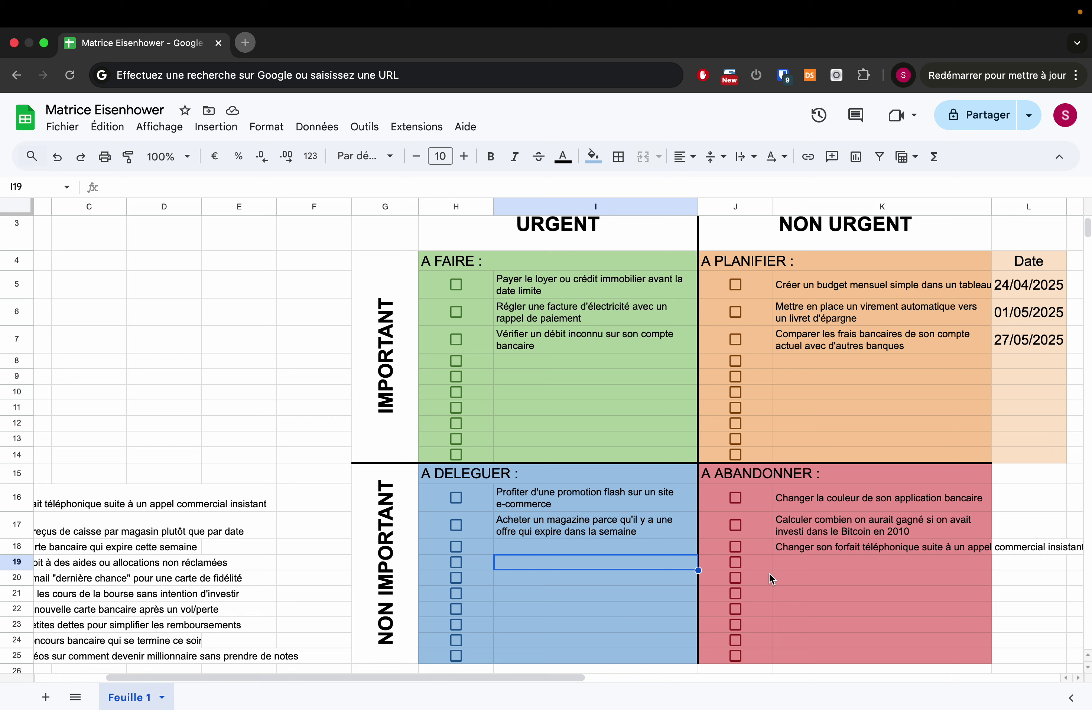
scroll(768, 573, "left", 2)
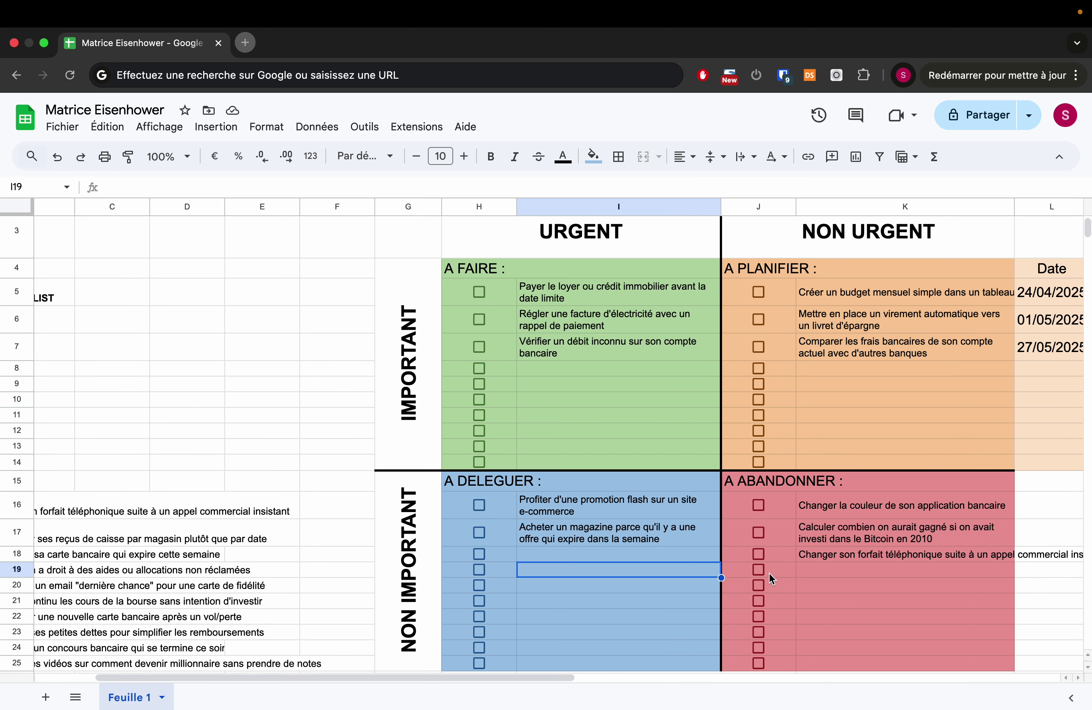
scroll(768, 572, "down", 1)
scroll(768, 572, "left", 1)
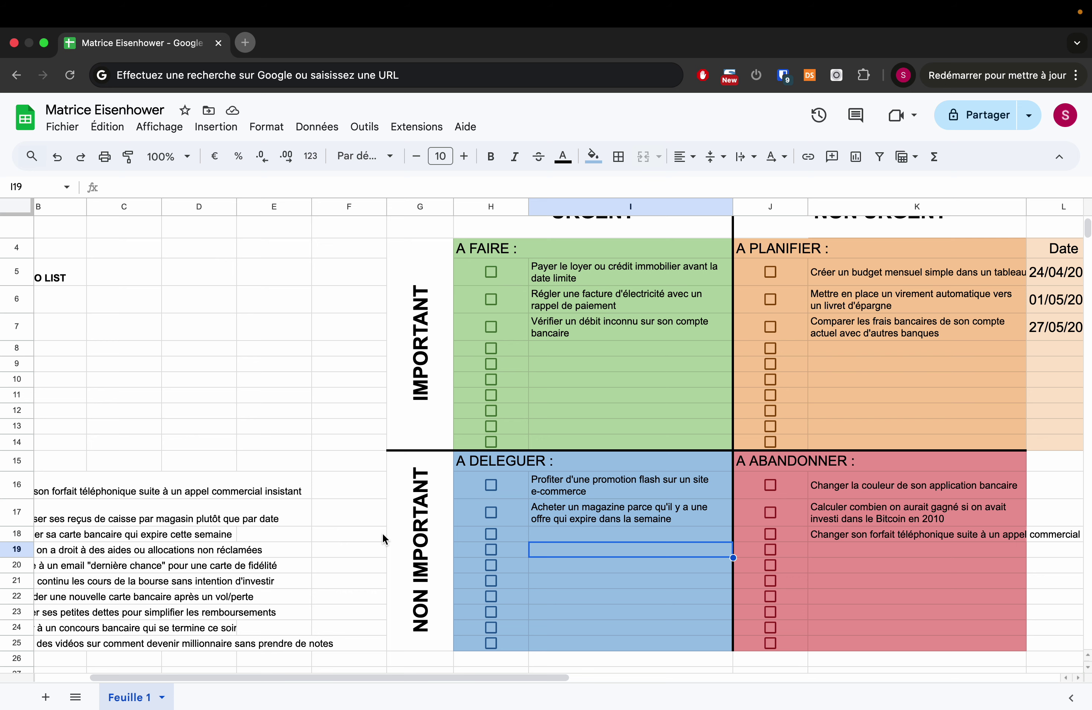
scroll(384, 538, "left", 3)
scroll(383, 538, "up", 1)
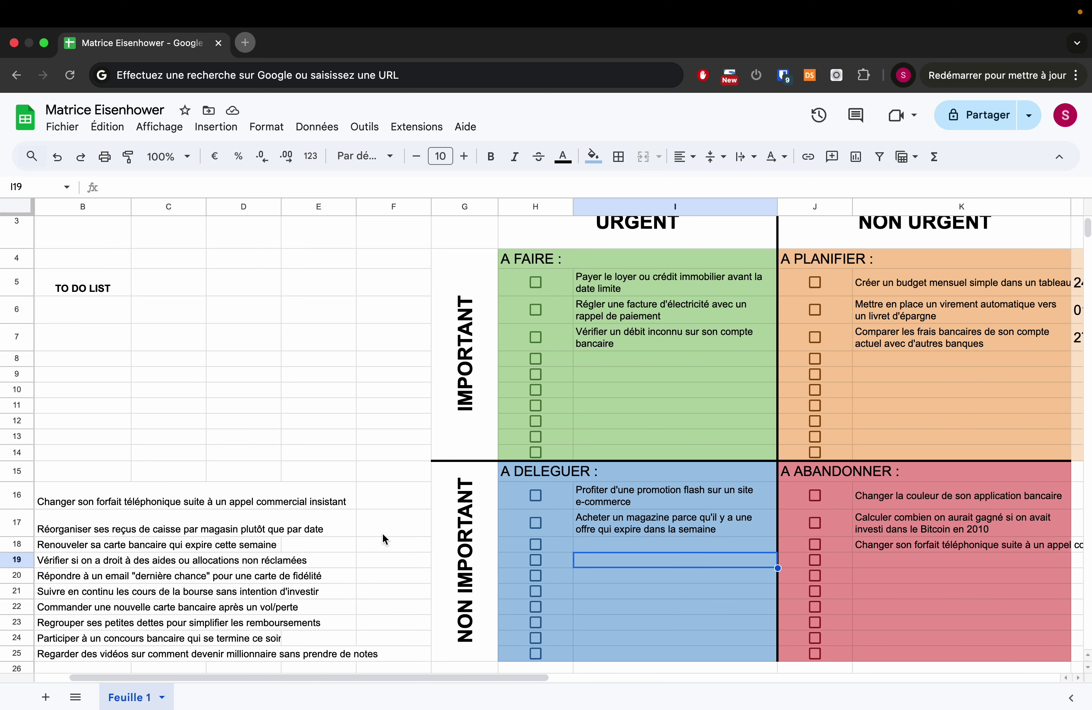
scroll(383, 535, "left", 3)
scroll(383, 534, "down", 1)
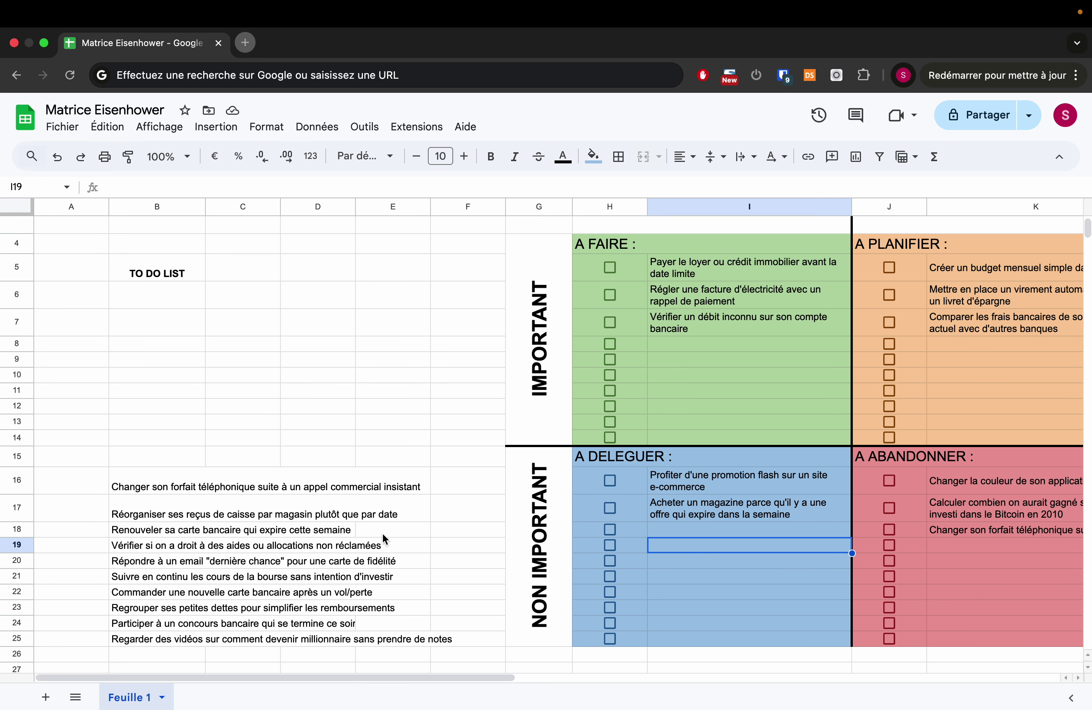
Step: Move the task "Changer son forfait téléphonique suite à un appel commercial insistant" from K18 to I18 in the A DELEGUER quadrant
left_click(137, 481)
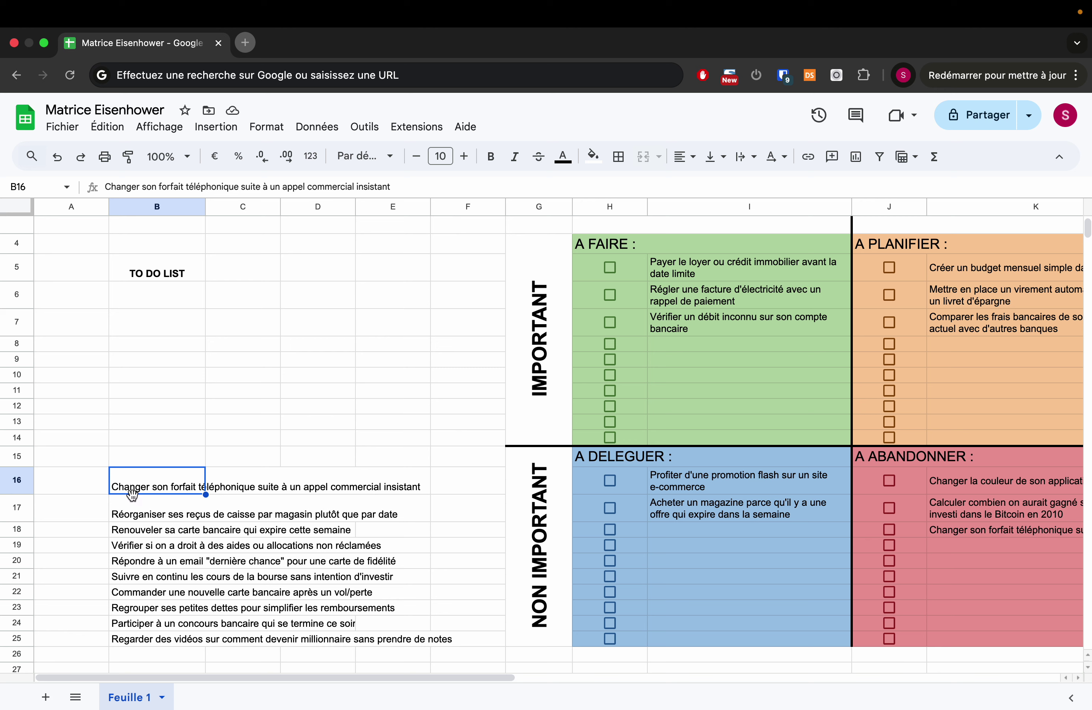
scroll(184, 473, "right", 2)
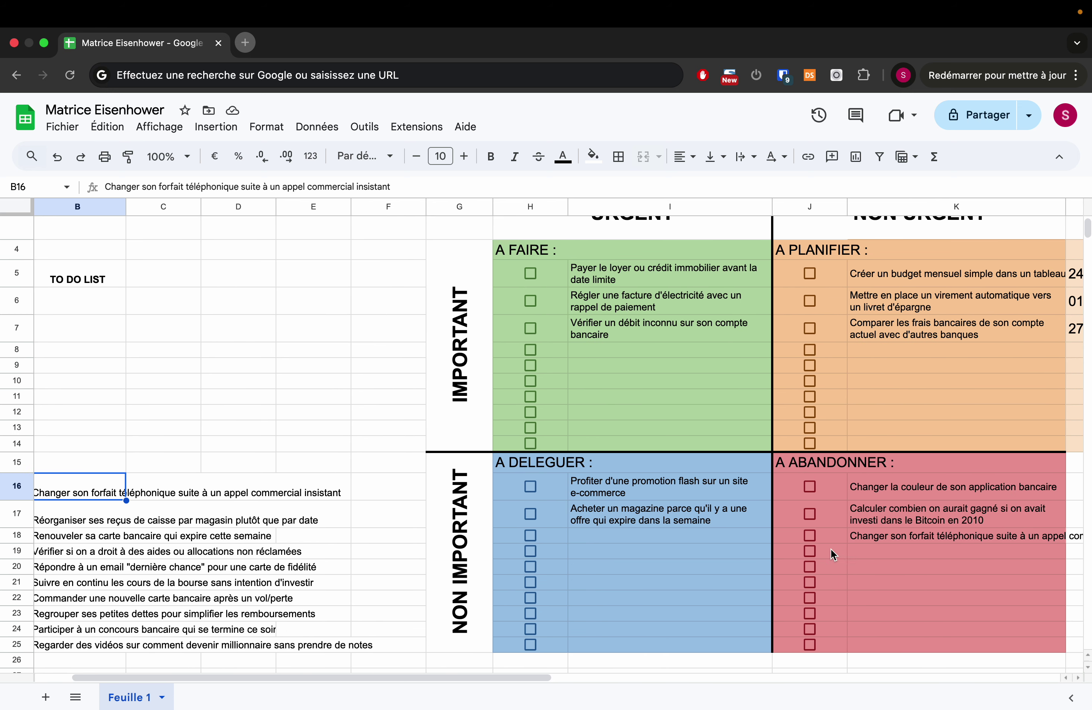
left_click(898, 543)
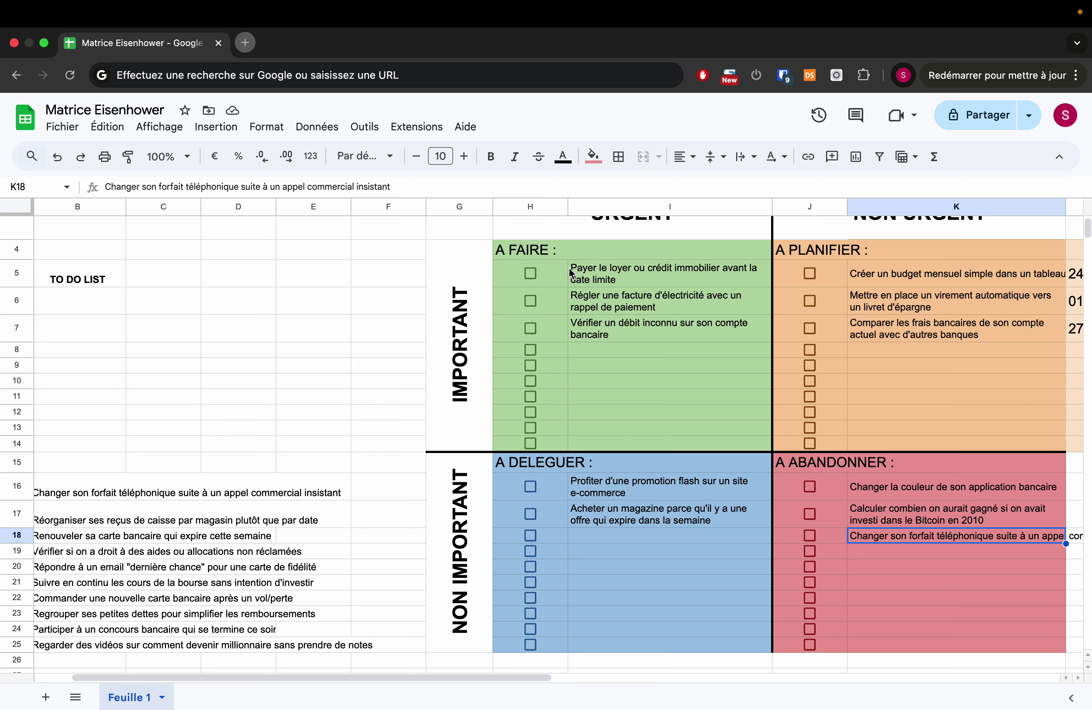
left_click_drag(343, 186, 103, 186)
key("super+c")
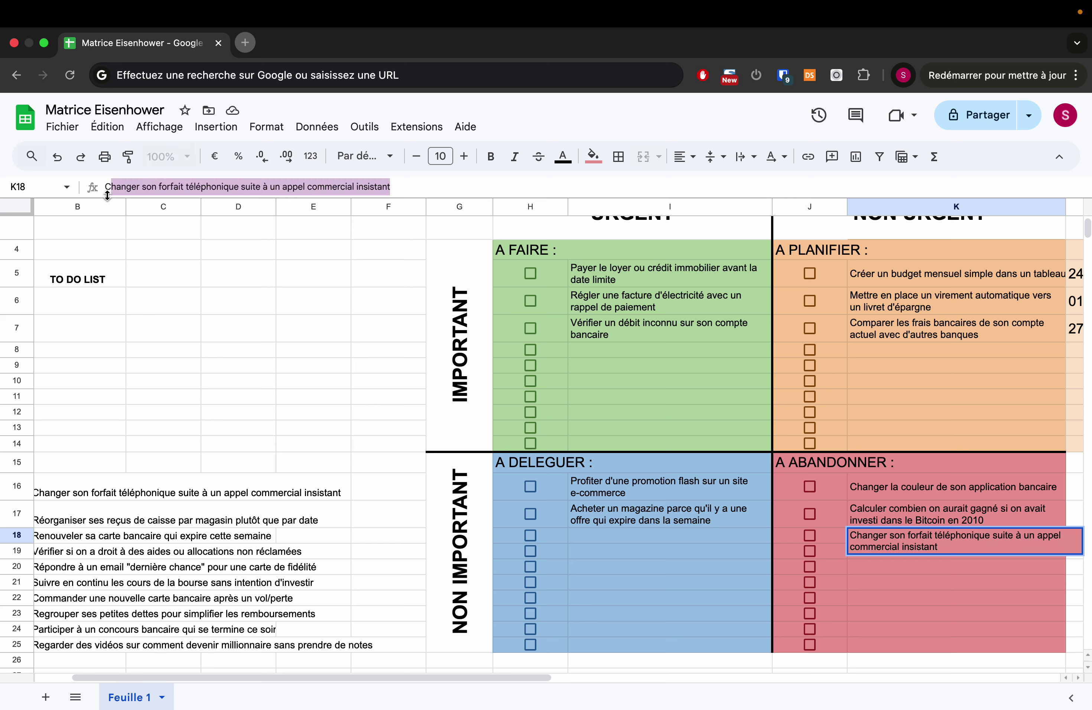
left_click(622, 525)
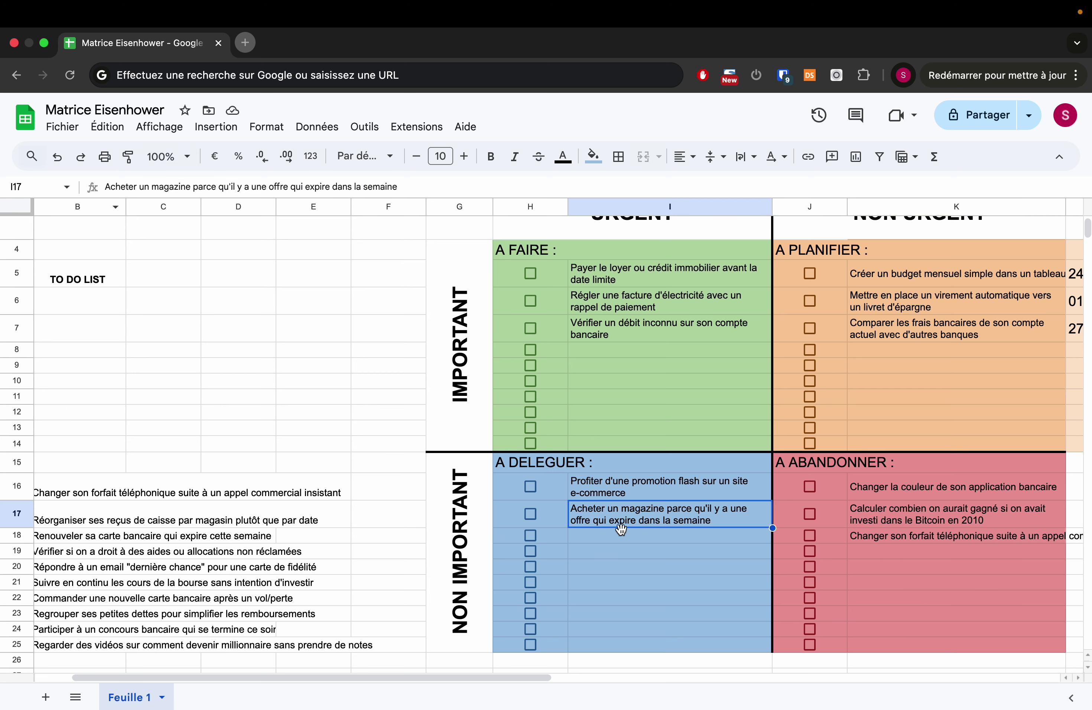
left_click(613, 539)
key("super+v")
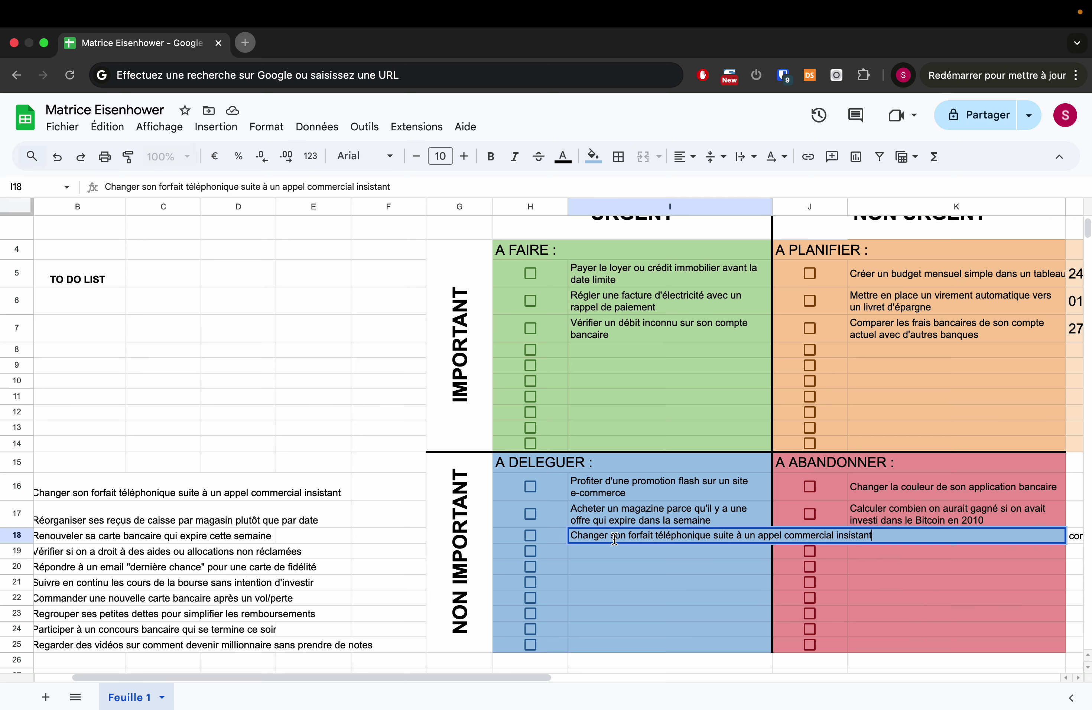
left_click(663, 612)
left_click(871, 538)
key("Delete")
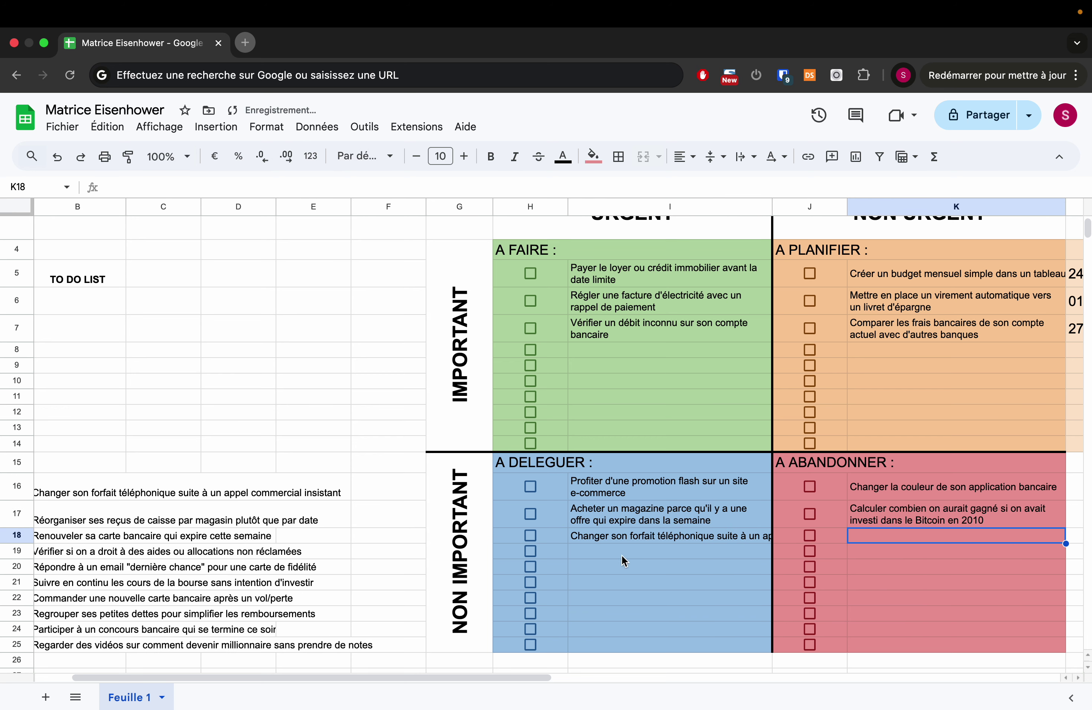
Step: Delete the phone plan change task from B16 of the TO DO LIST
left_click(622, 539)
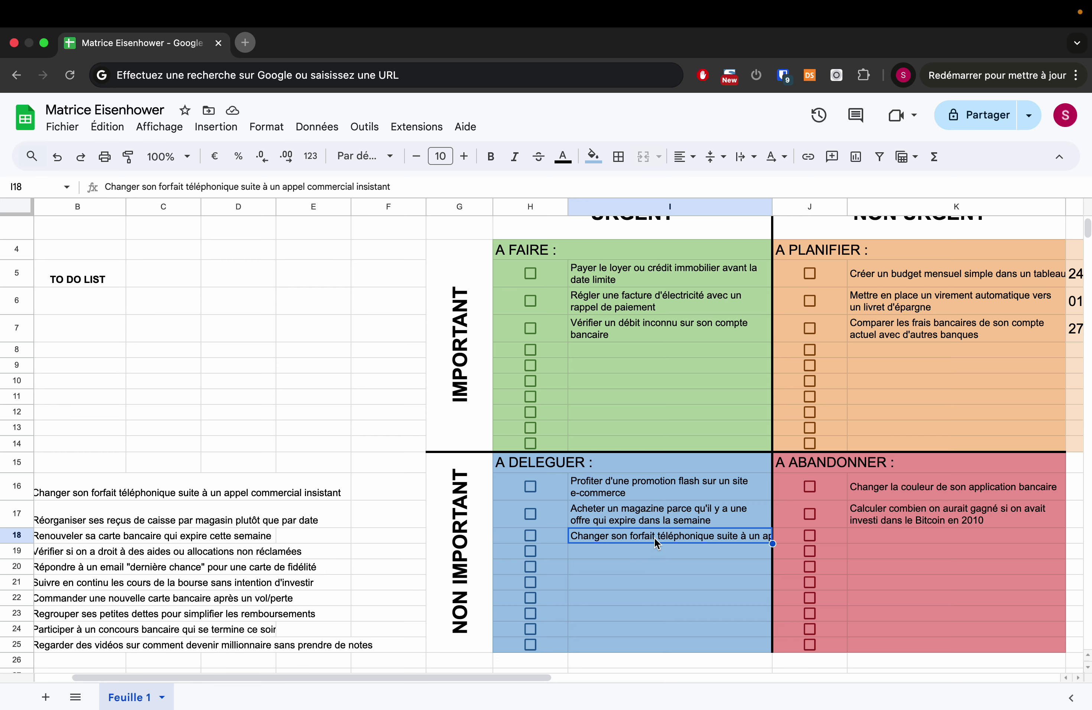
scroll(654, 538, "down", 3)
scroll(654, 538, "left", 3)
scroll(654, 537, "up", 1)
scroll(654, 537, "right", 1)
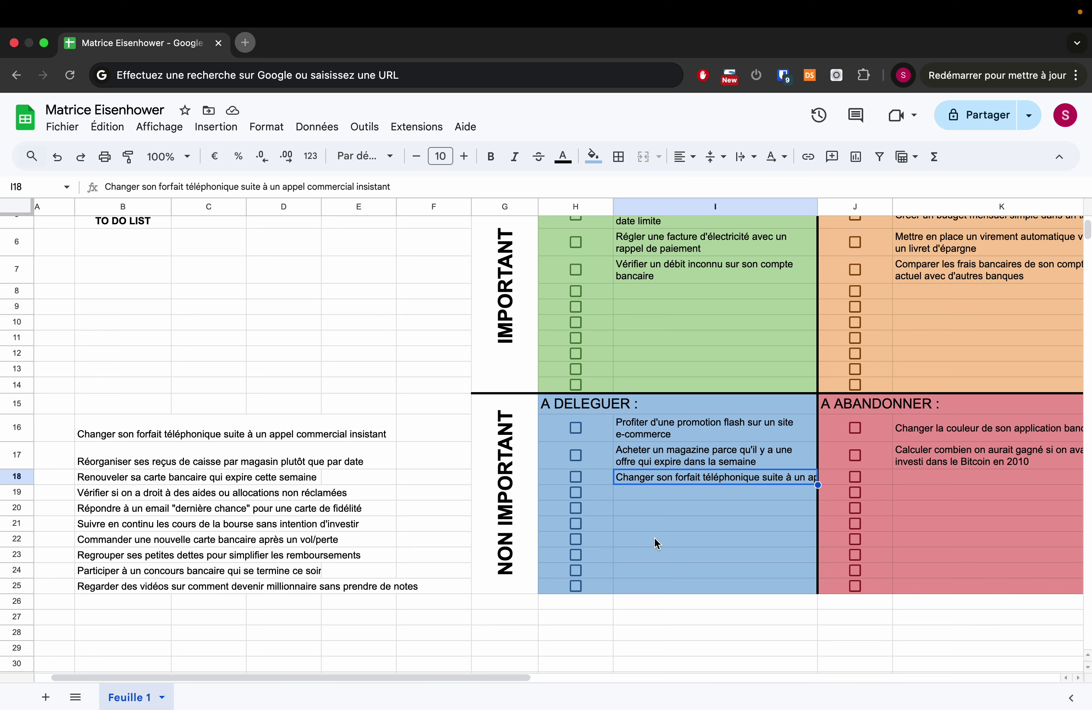
scroll(655, 537, "up", 3)
scroll(654, 537, "right", 1)
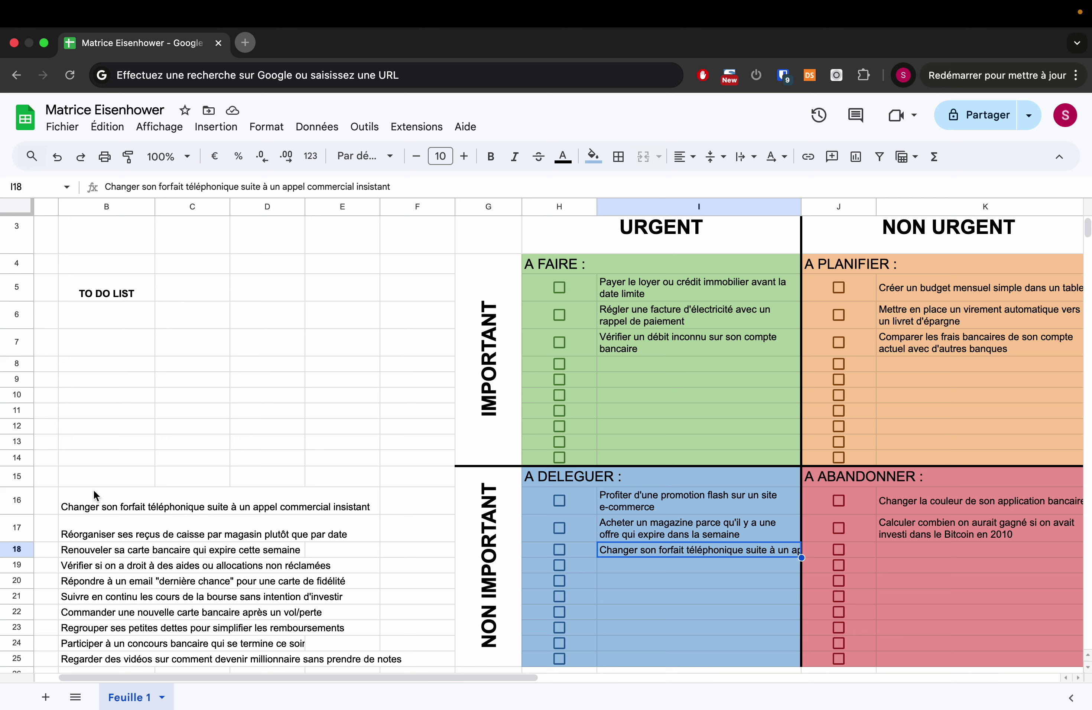
left_click(78, 508)
key("Delete")
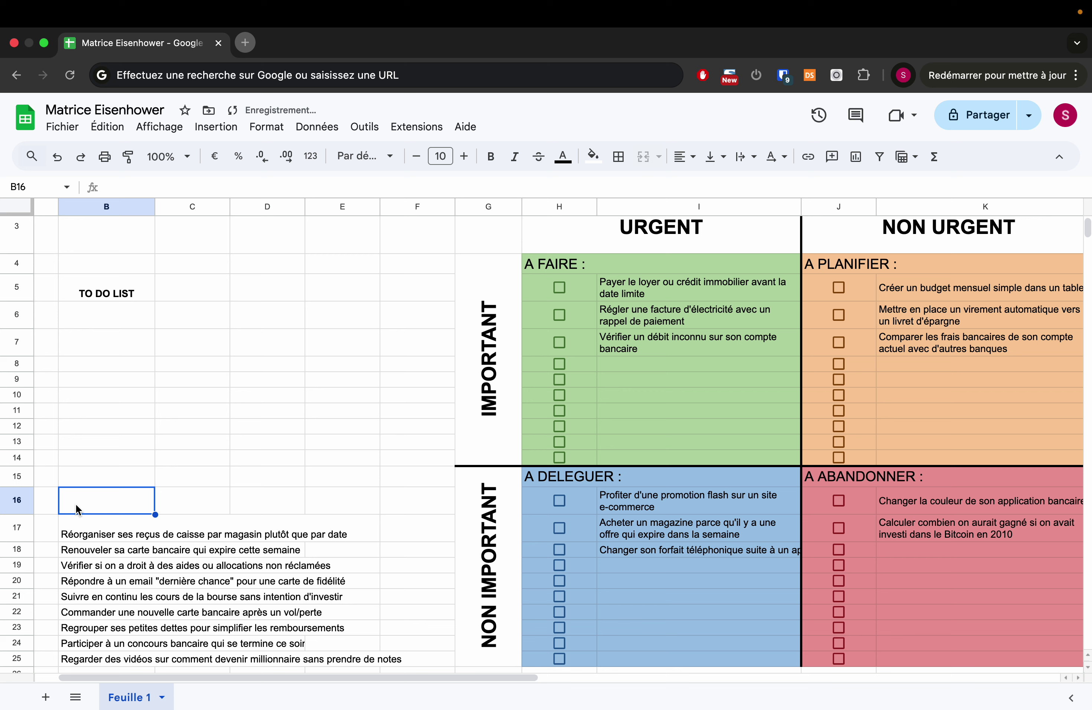
Step: Move the task "Réorganiser ses reçus de caisse par magasin plutôt que par date" from B17 to K18 in the A ABANDONNER quadrant
left_click(78, 535)
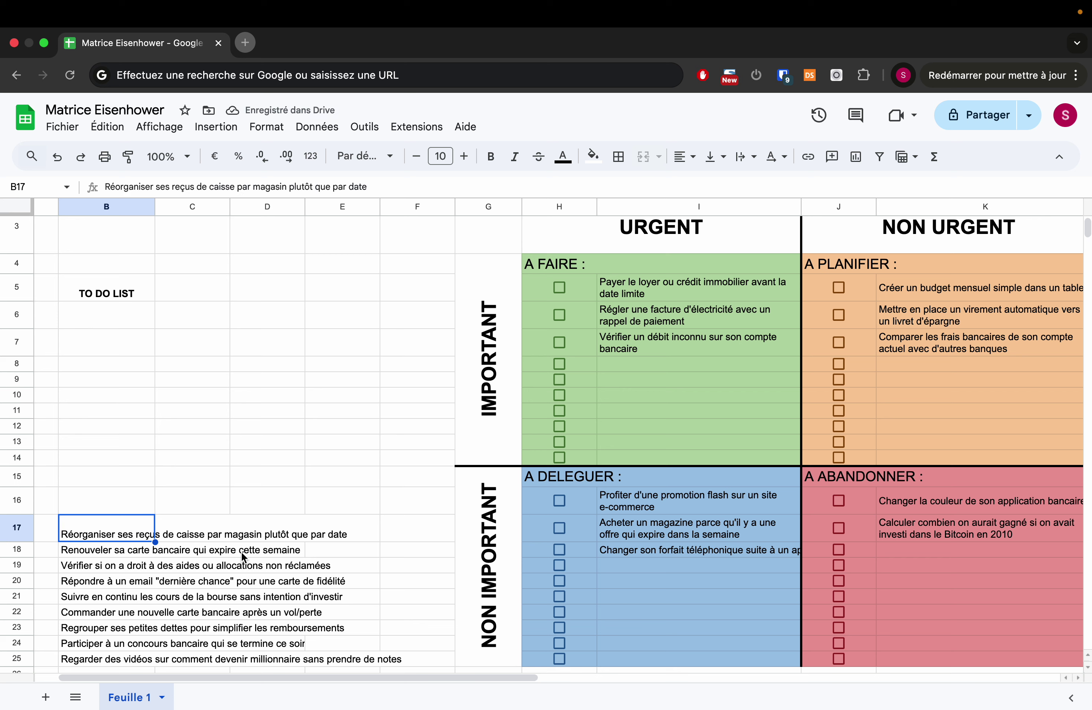
left_click_drag(376, 187, 105, 188)
key("super+c")
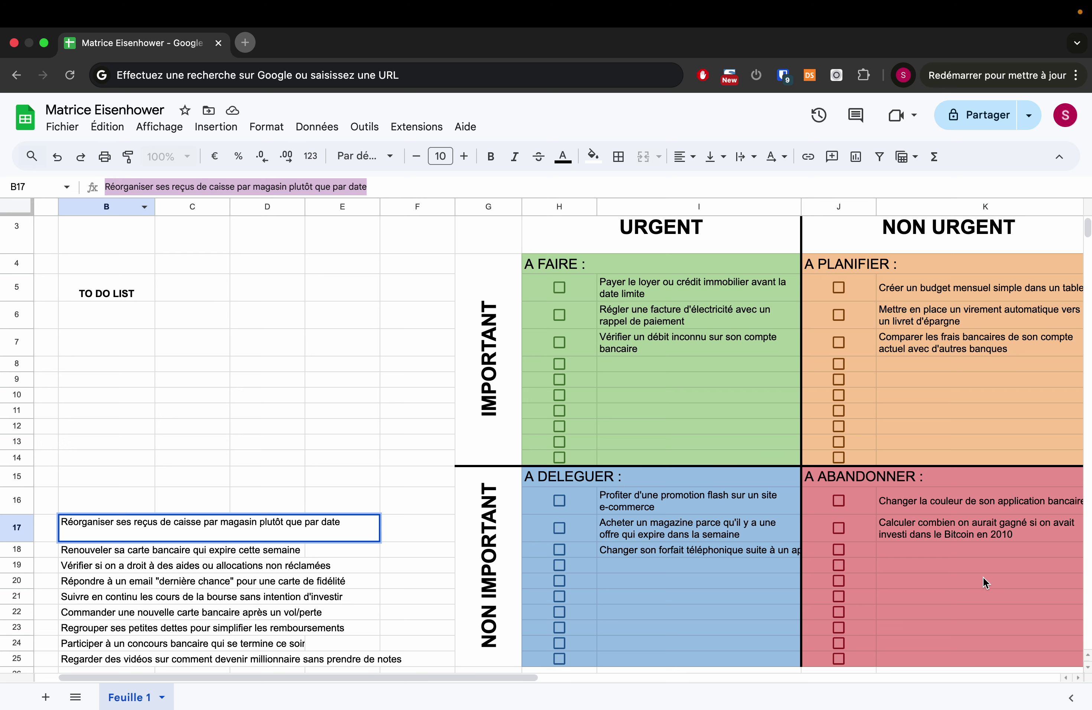
double_click(931, 549)
key("super+v")
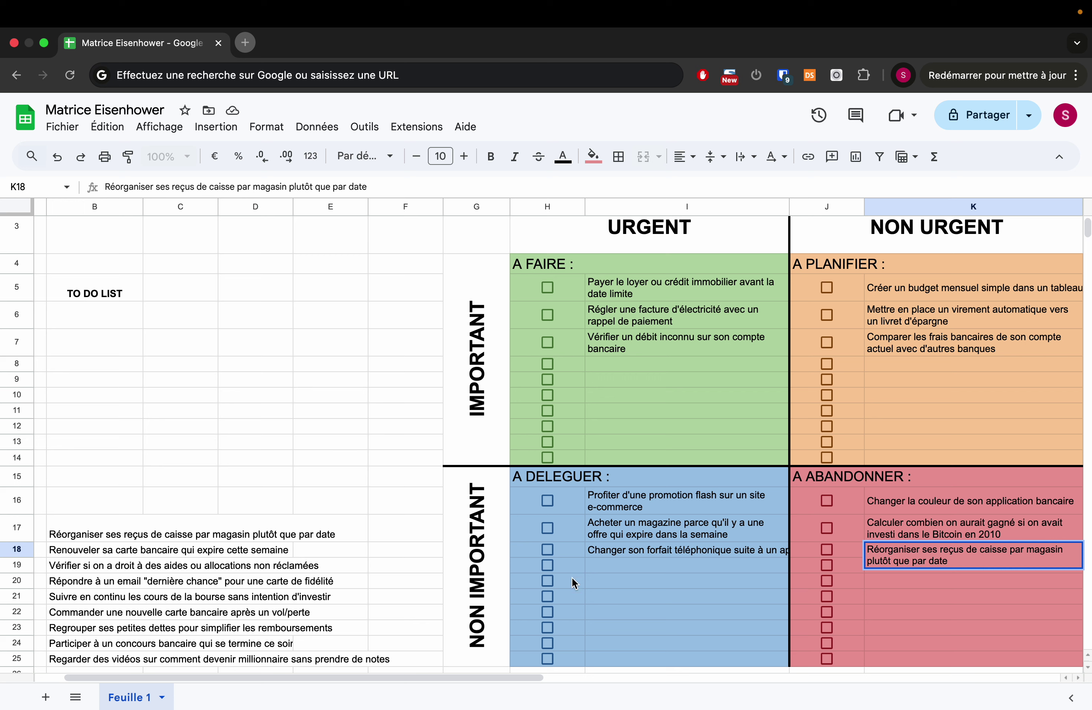
left_click(161, 571)
left_click(78, 535)
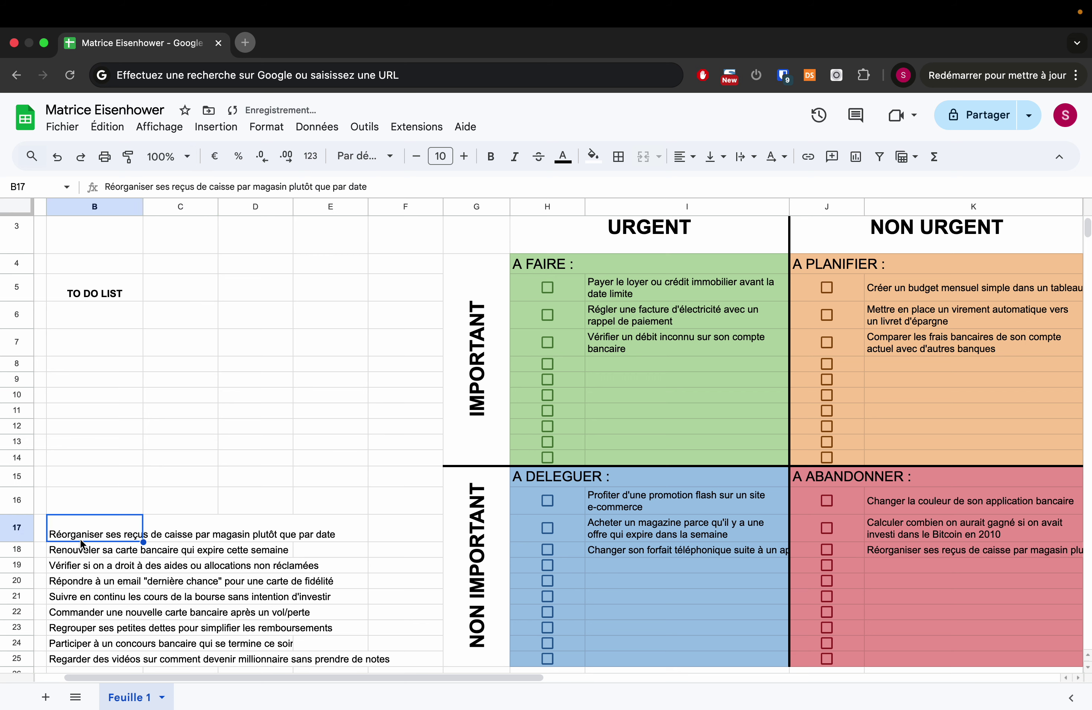
key("Delete")
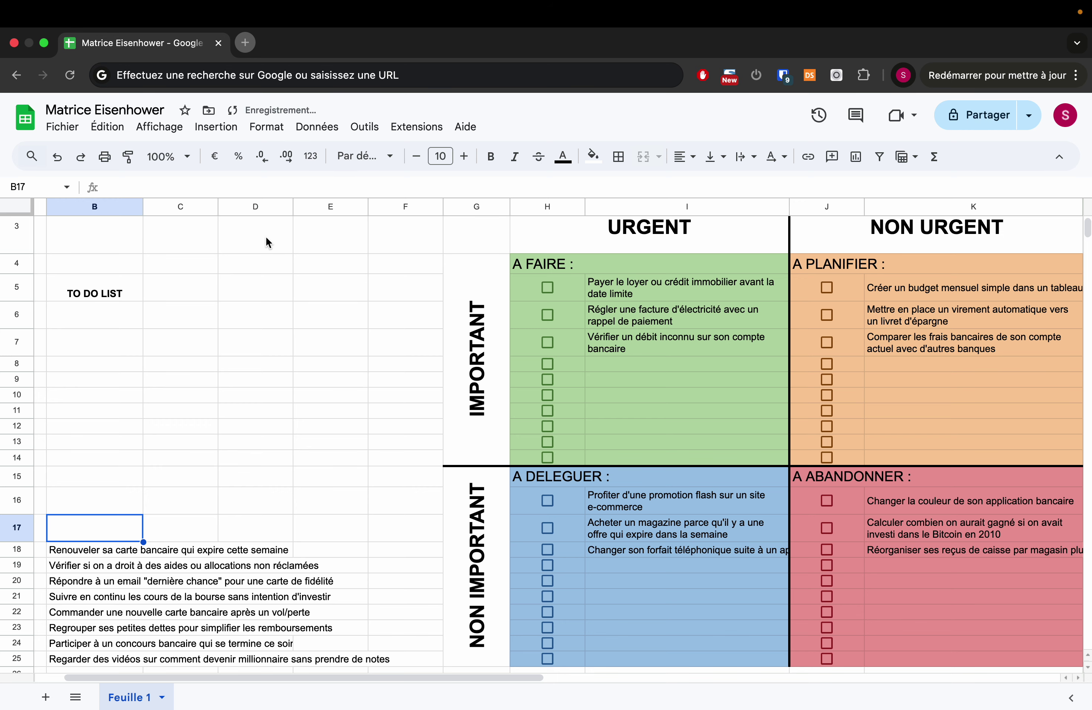
Step: Review the tasks in the A FAIRE, A PLANIFIER, A DELEGUER and A ABANDONNER quadrants and those left in the TO DO LIST
scroll(525, 293, "up", 2)
scroll(526, 294, "right", 2)
scroll(523, 290, "right", 1)
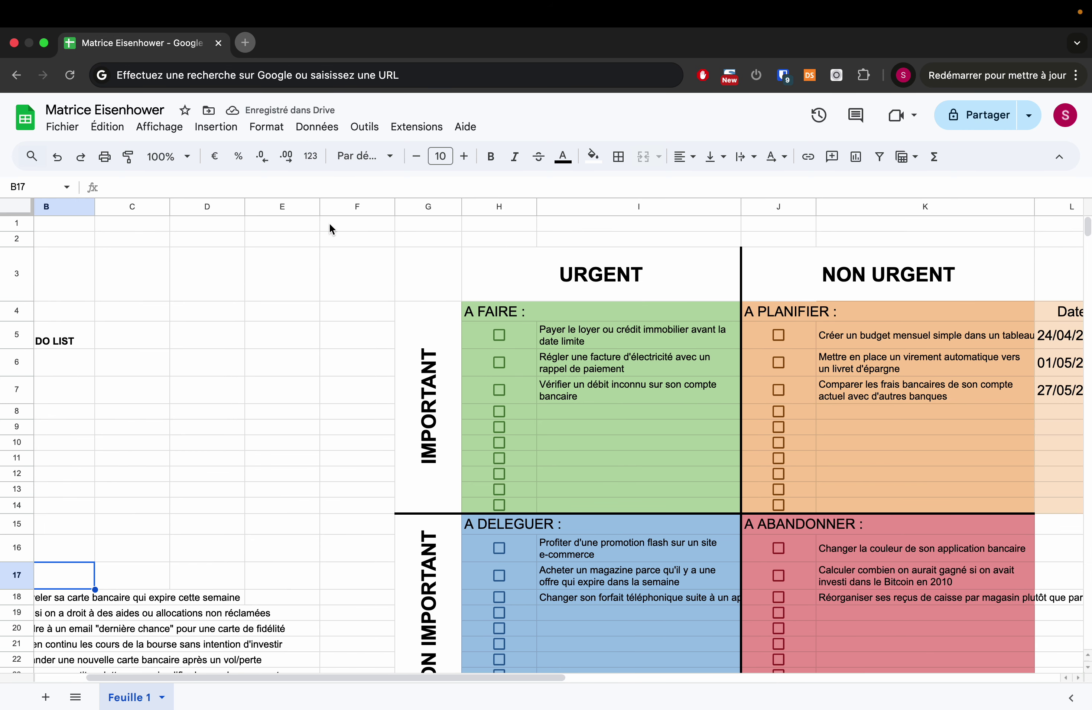
scroll(504, 397, "down", 2)
scroll(505, 397, "right", 3)
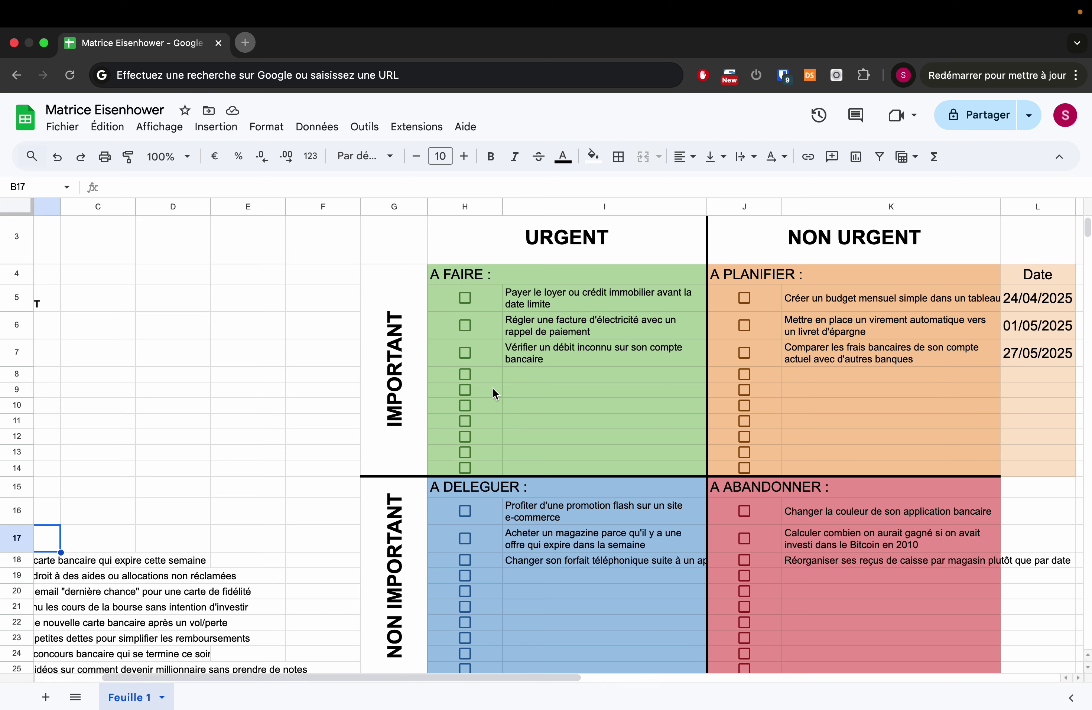
scroll(494, 393, "down", 3)
scroll(495, 393, "up", 2)
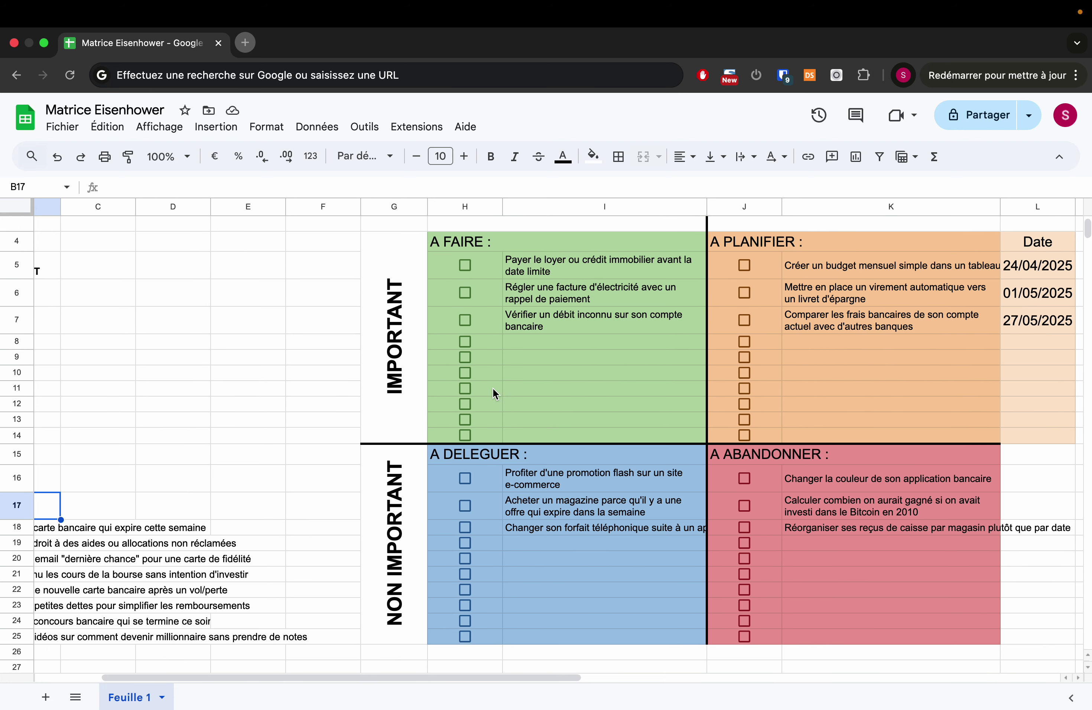
scroll(495, 393, "left", 1)
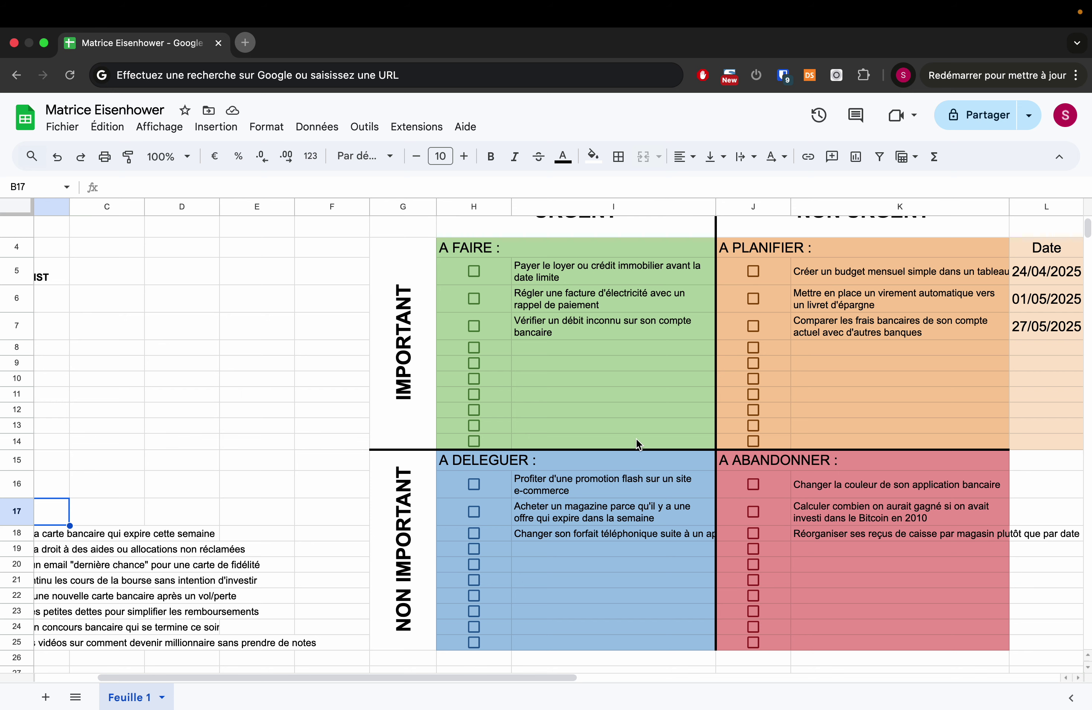
scroll(622, 422, "up", 3)
scroll(622, 421, "left", 1)
left_click_drag(585, 333, 577, 494)
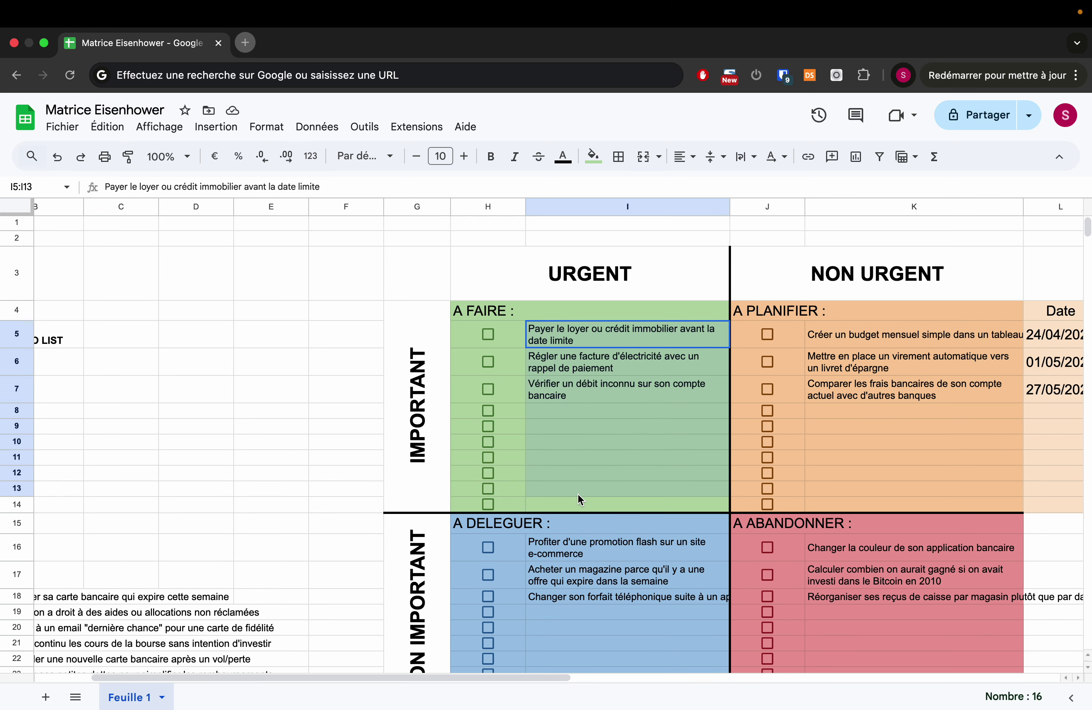
left_click_drag(825, 334, 882, 543)
scroll(839, 502, "down", 2)
scroll(838, 501, "left", 1)
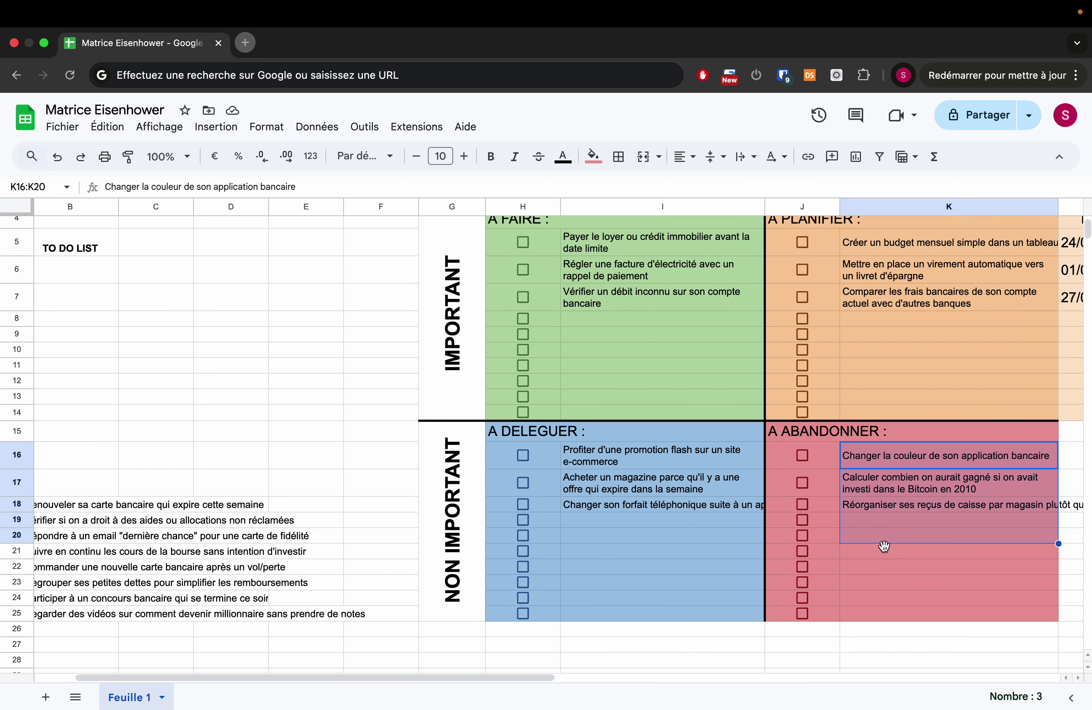
scroll(466, 583, "left", 2)
scroll(466, 583, "up", 1)
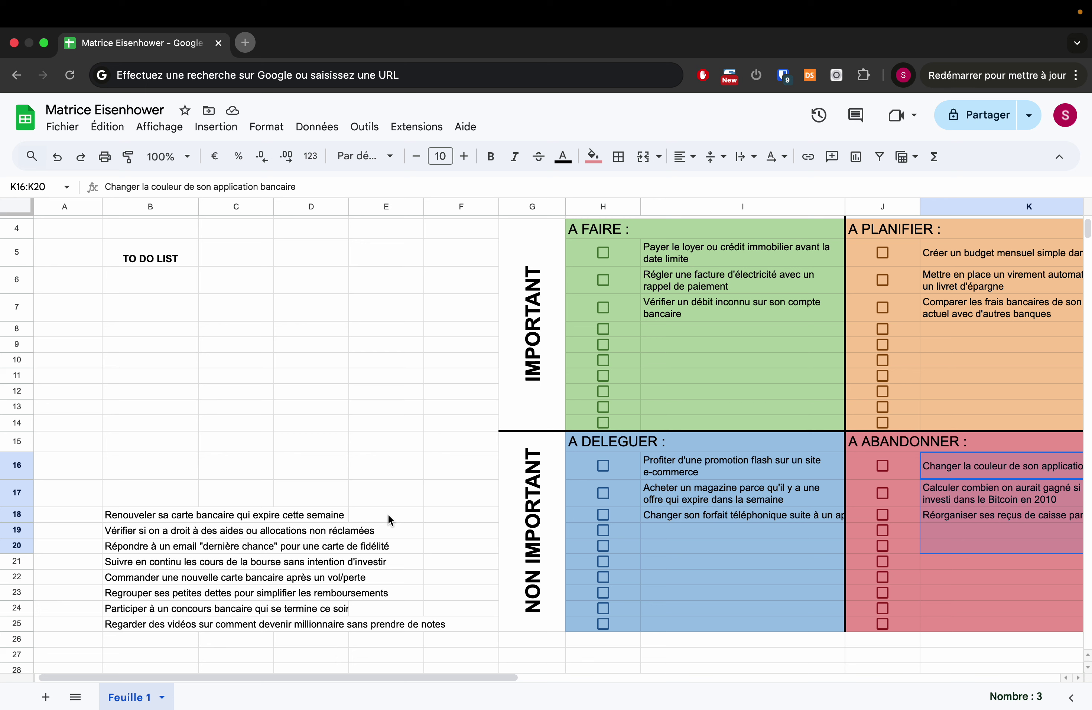
Step: Copy the task "Renouveler sa carte bancaire qui expire cette semaine" from B18 into I8 of the A FAIRE quadrant
left_click(139, 546)
left_click(128, 519)
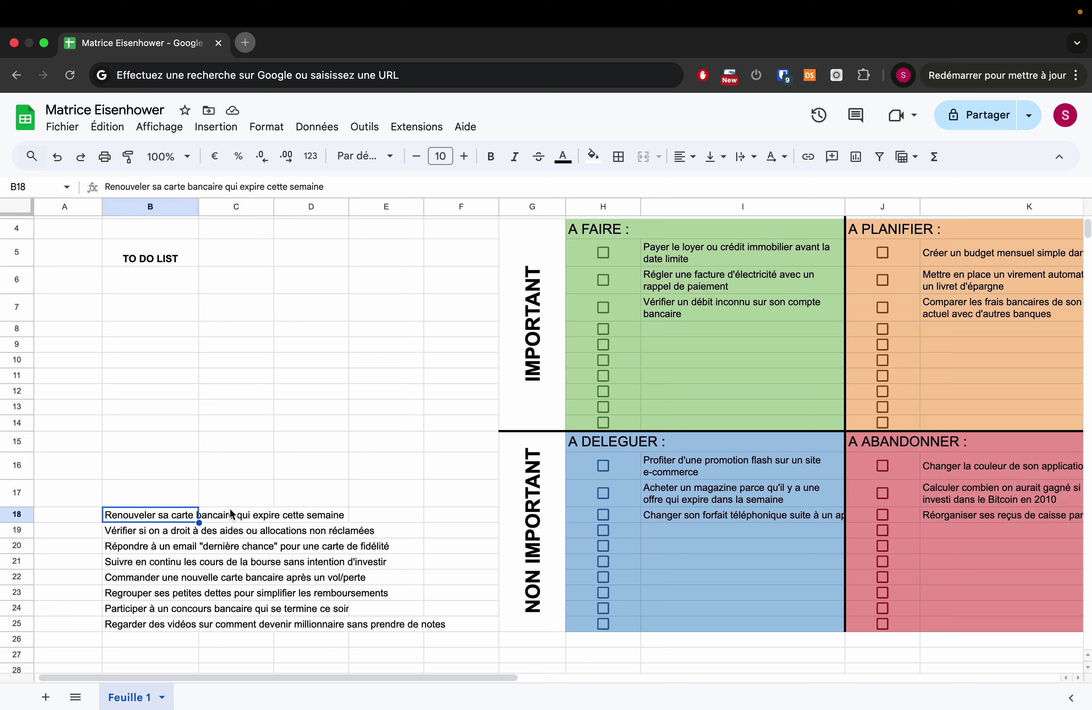
triple_click(309, 183)
key("super+c")
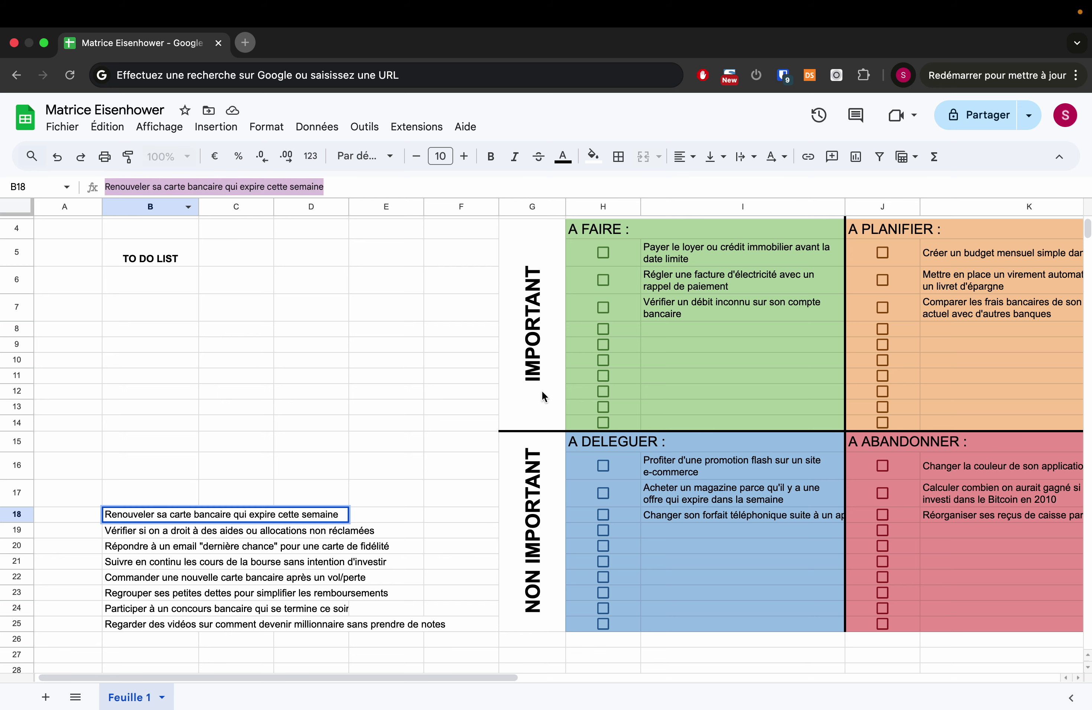
scroll(718, 340, "up", 4)
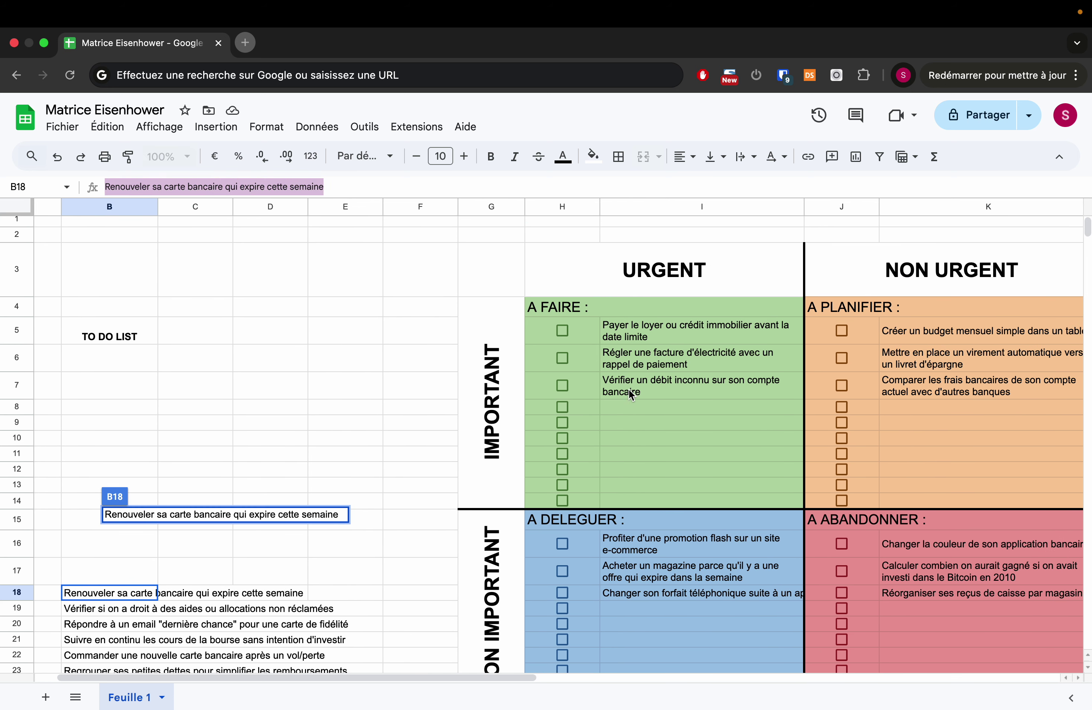
left_click(627, 406)
left_click(291, 186)
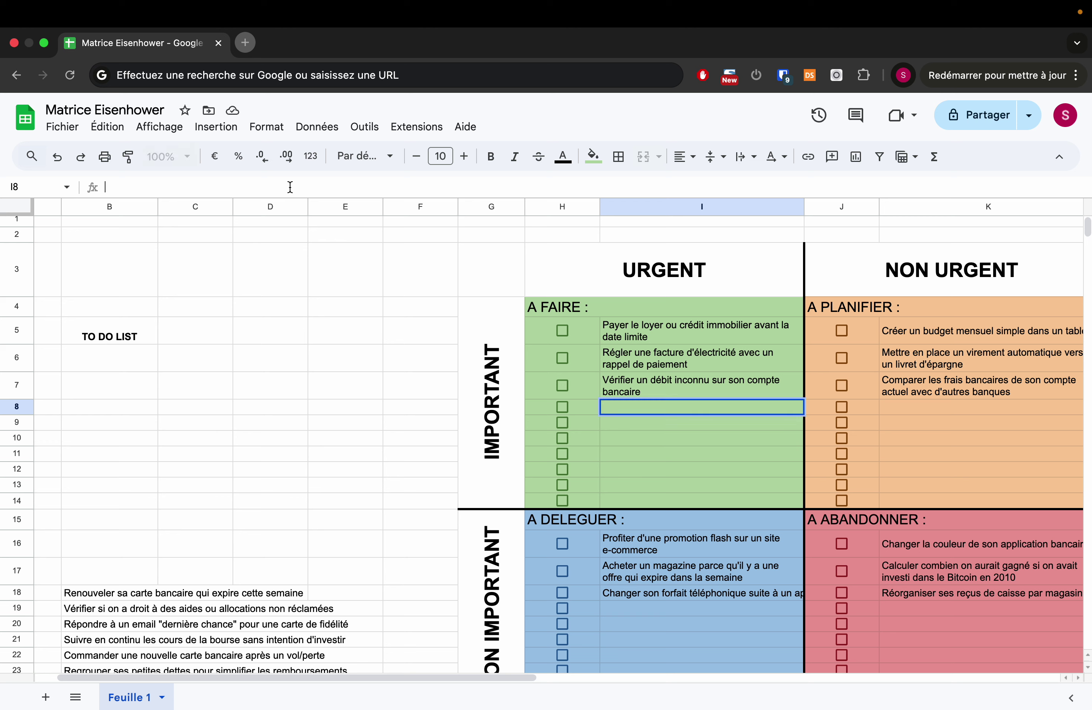
key("super+v")
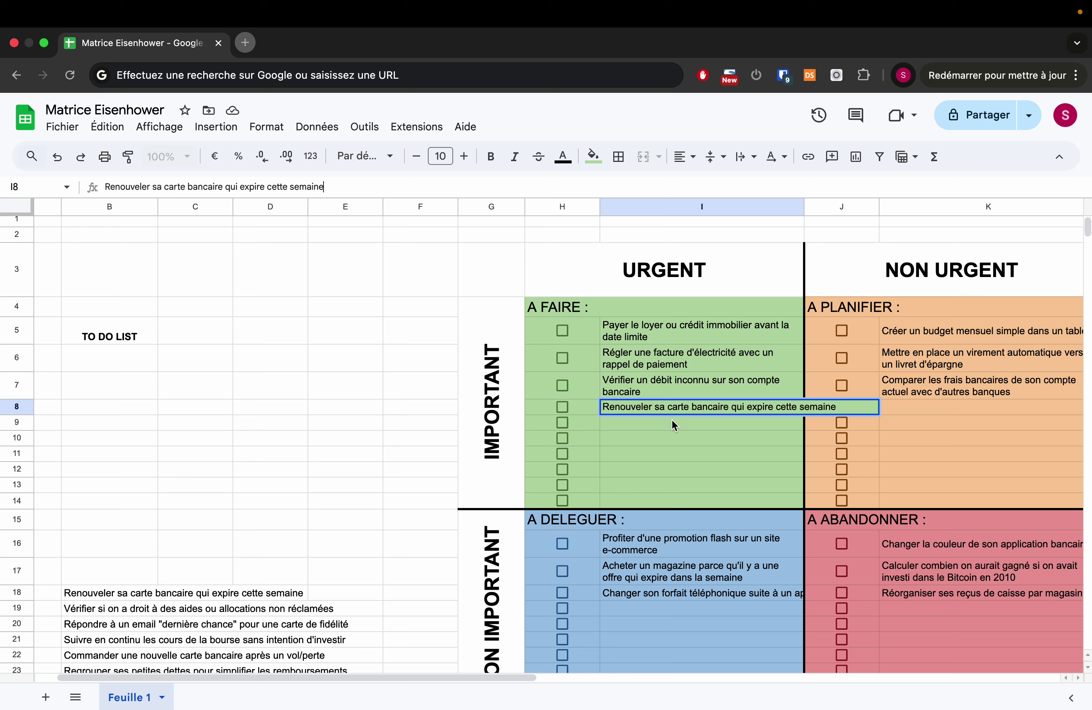
left_click(647, 438)
Step: Wrap the text of the bank card renewal task in I8
left_click(666, 408)
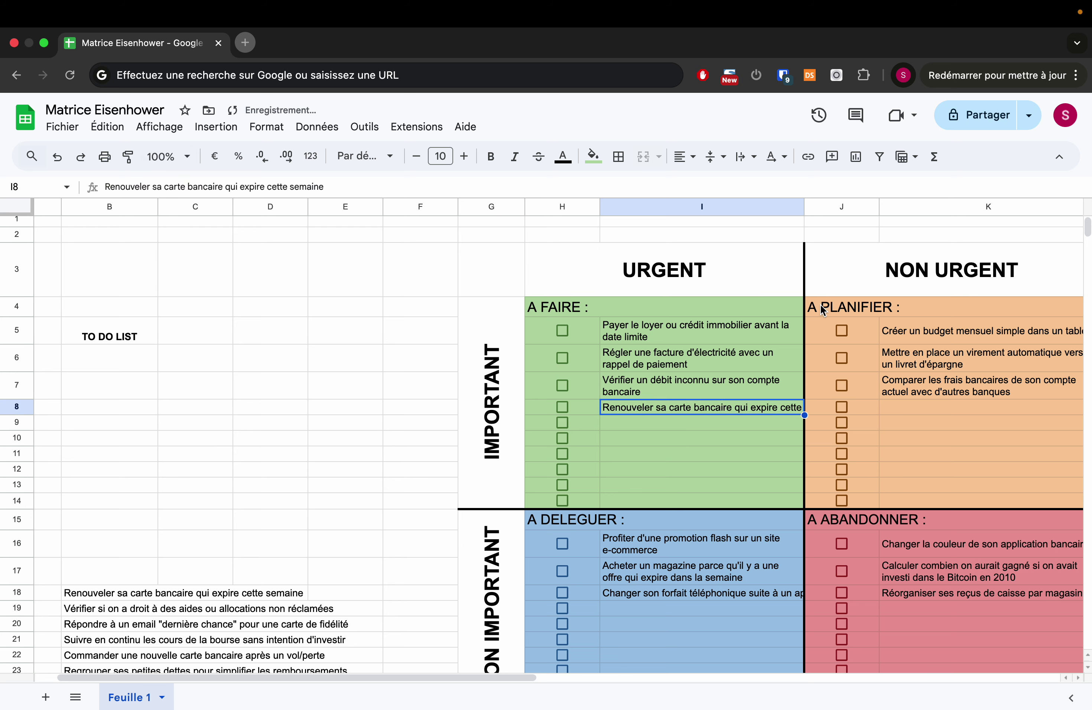
left_click(754, 158)
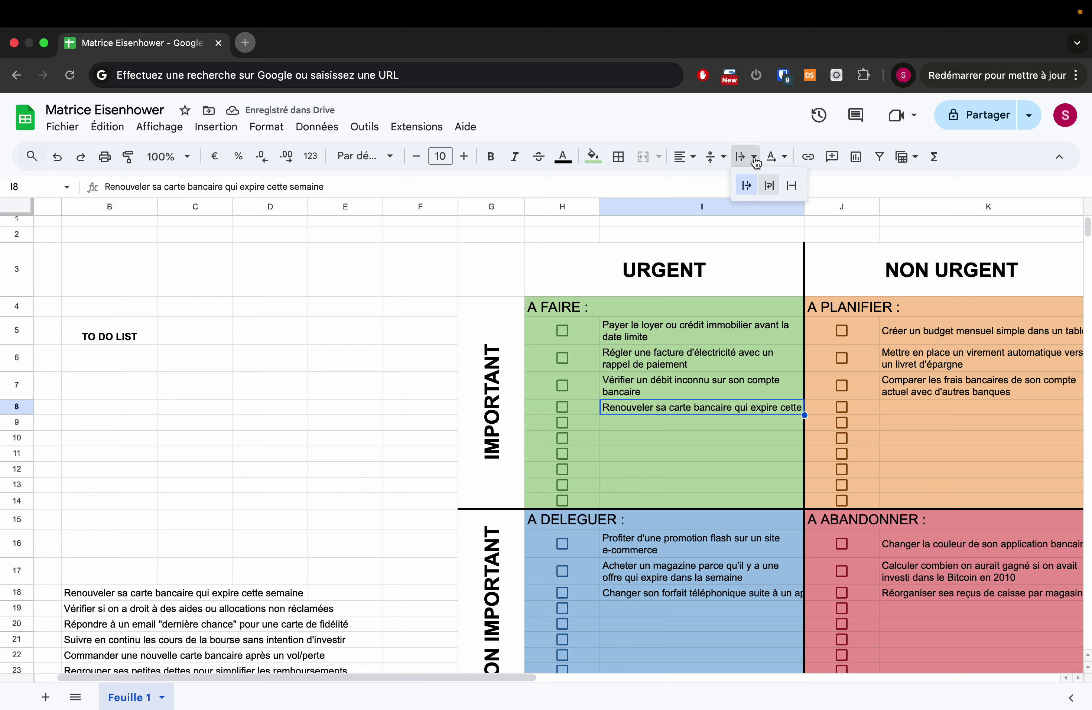
left_click(768, 185)
left_click(690, 451)
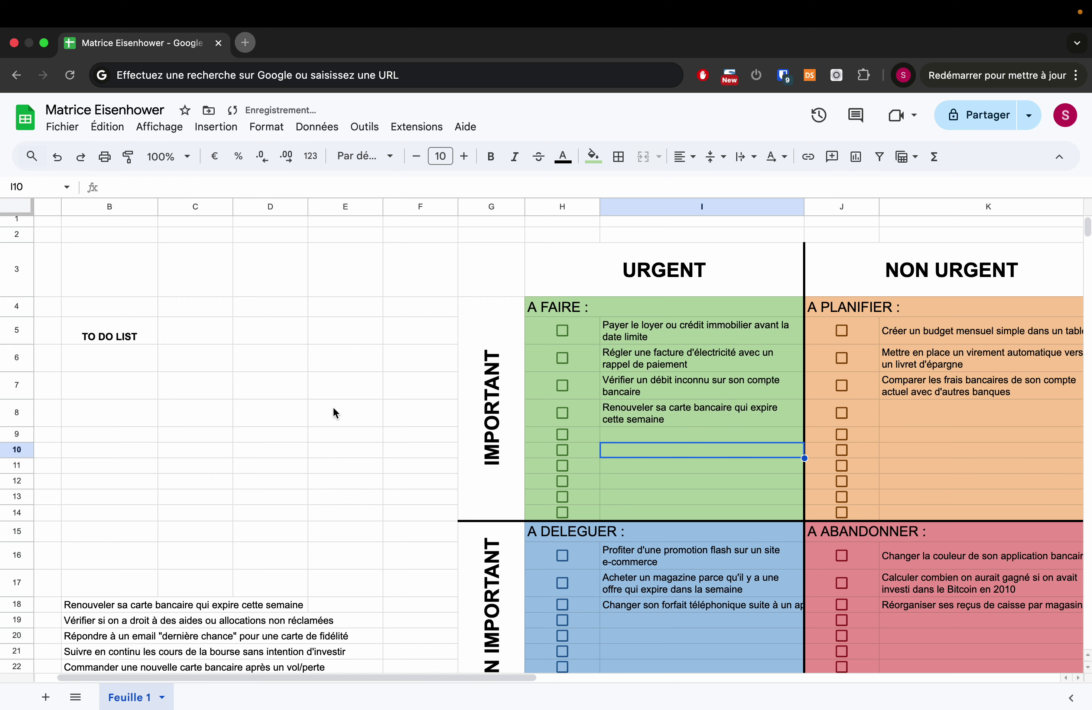
Step: Delete the bank card renewal task from B18 of the TO DO LIST
scroll(269, 389, "down", 3)
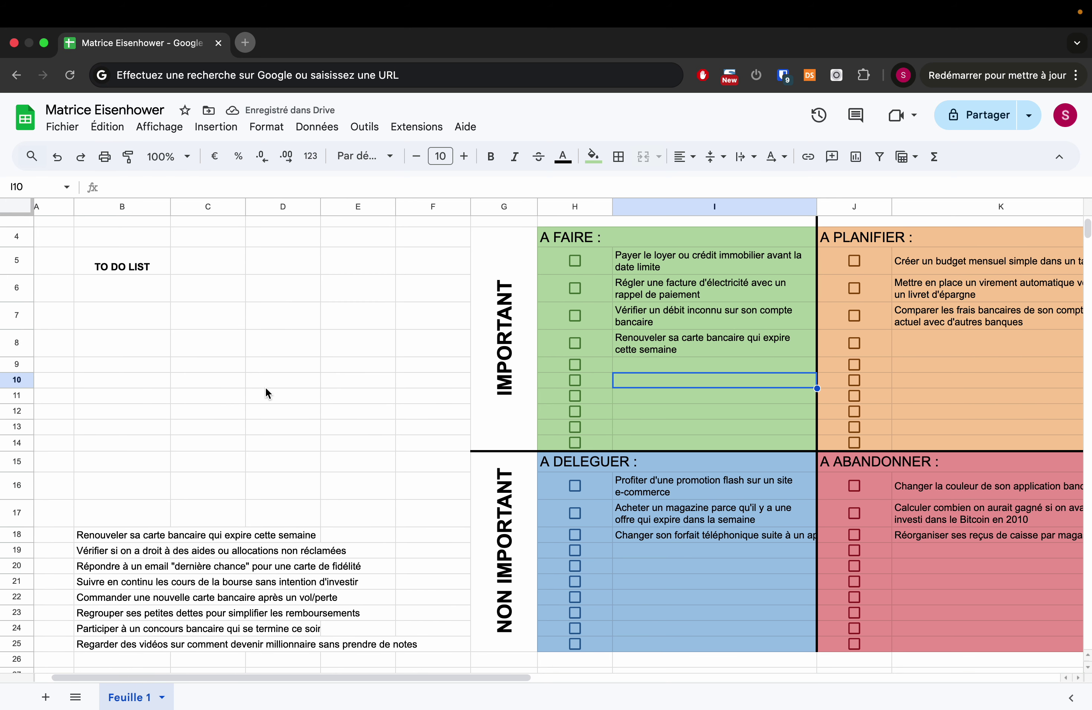
scroll(267, 380, "down", 4)
scroll(267, 379, "left", 1)
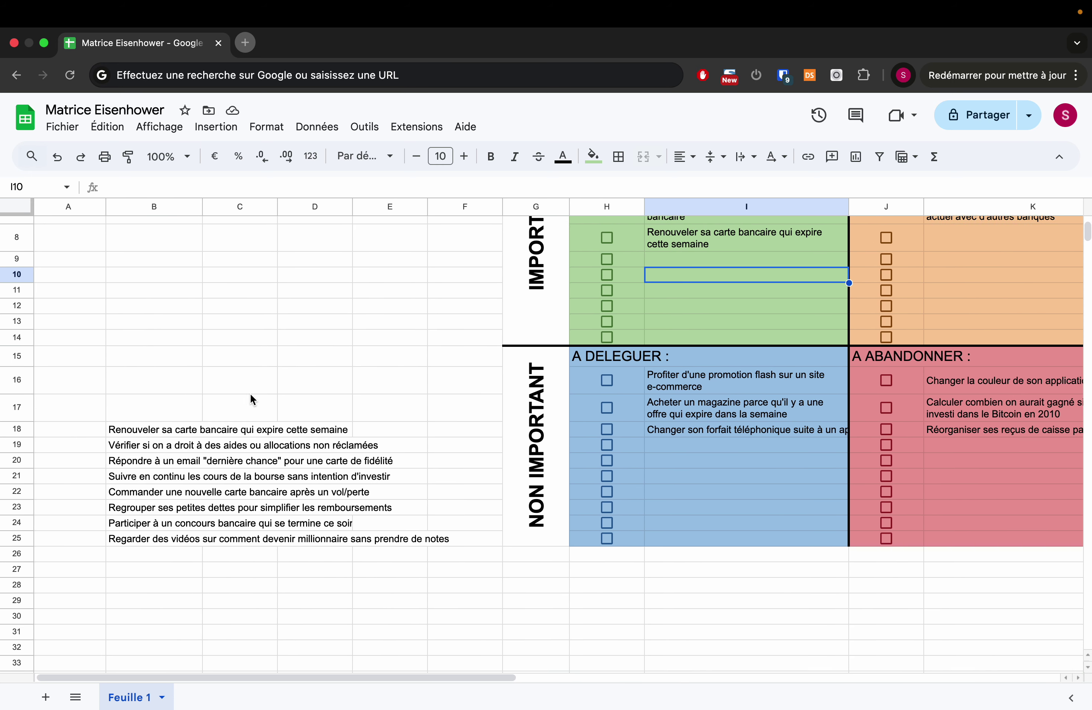
left_click(147, 421)
key("Delete")
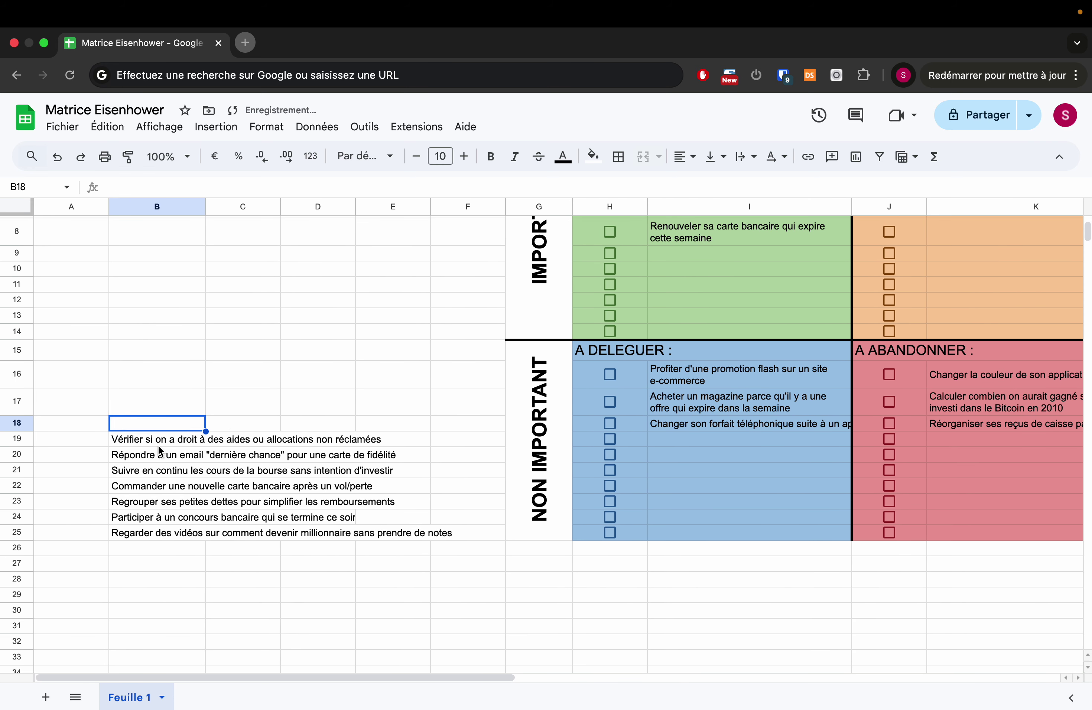
Step: Copy the text of the task "Vérifier si on a droit à des aides ou allocations non réclamées" from B19
left_click(158, 445)
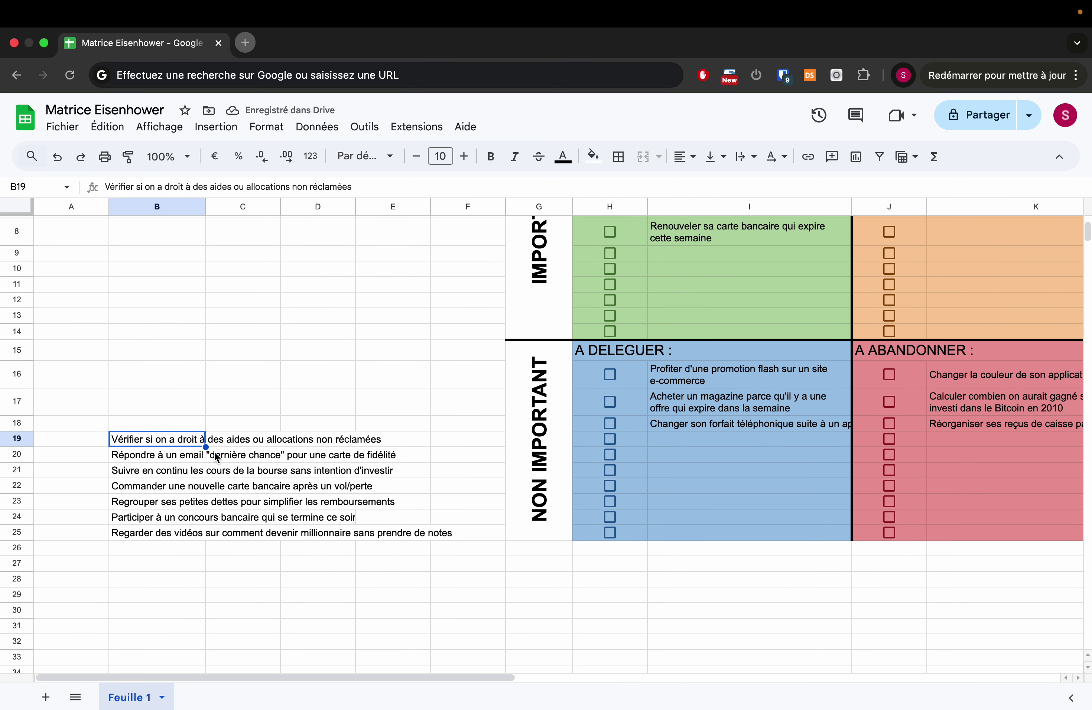
left_click(397, 184)
key("super+a")
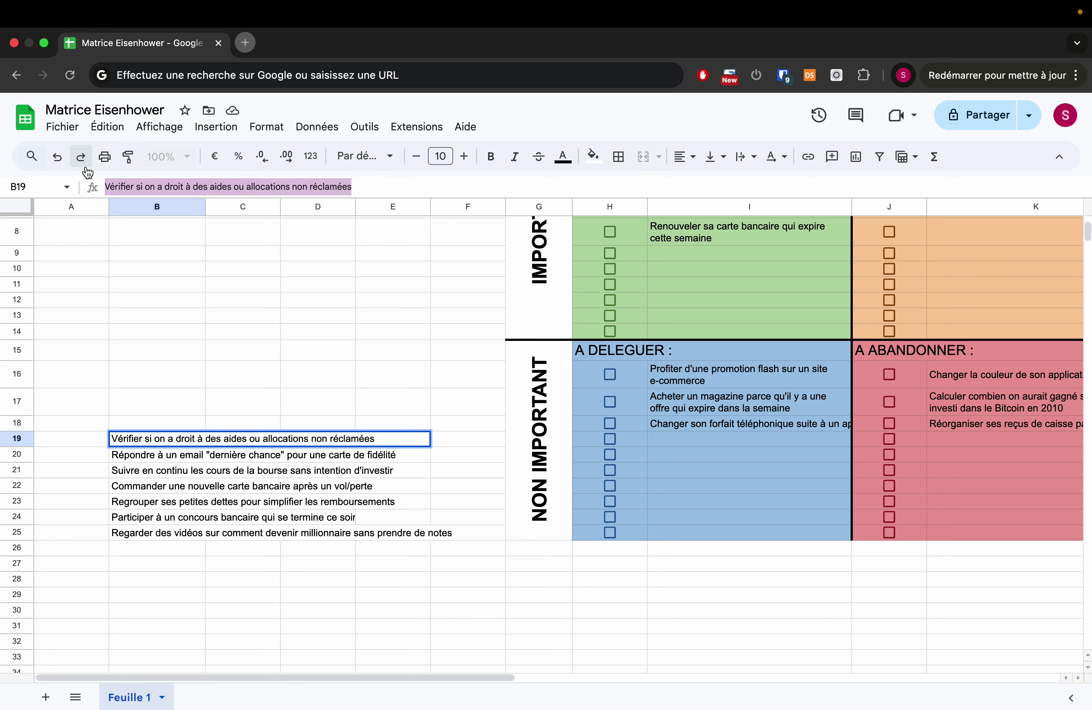
Step: Review the A FAIRE, A DELEGUER, A PLANIFIER and A ABANDONNER quadrants to decide where the benefits check task belongs
scroll(620, 399, "up", 1)
scroll(620, 398, "right", 1)
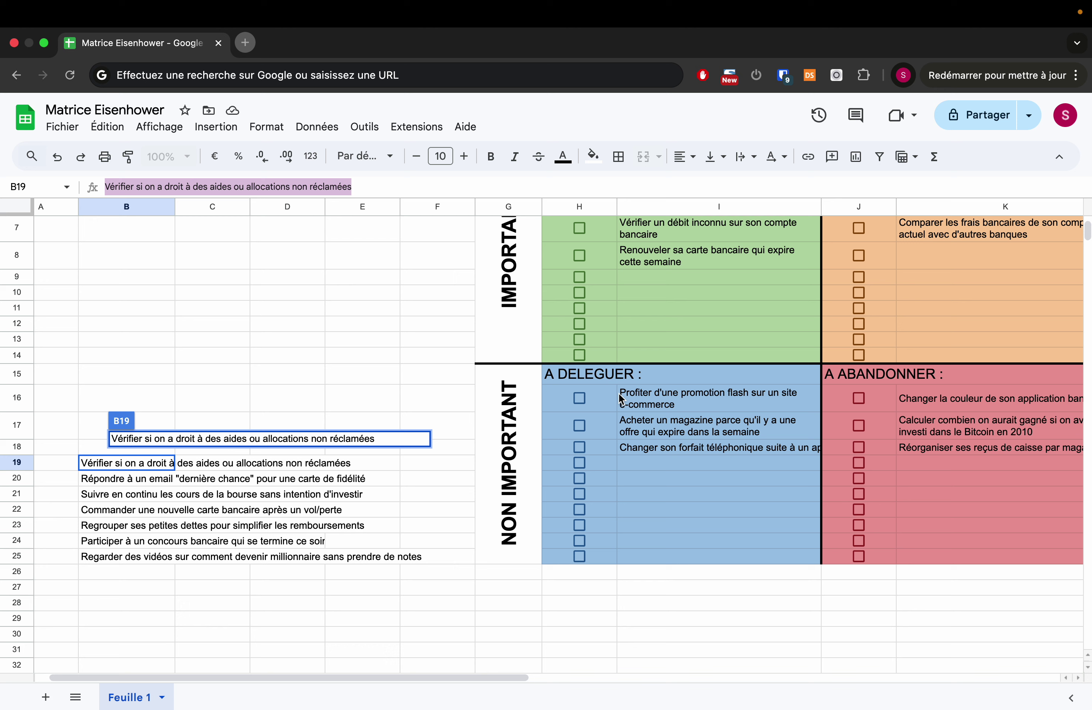
left_click(664, 346)
scroll(611, 543, "up", 2)
scroll(611, 542, "right", 1)
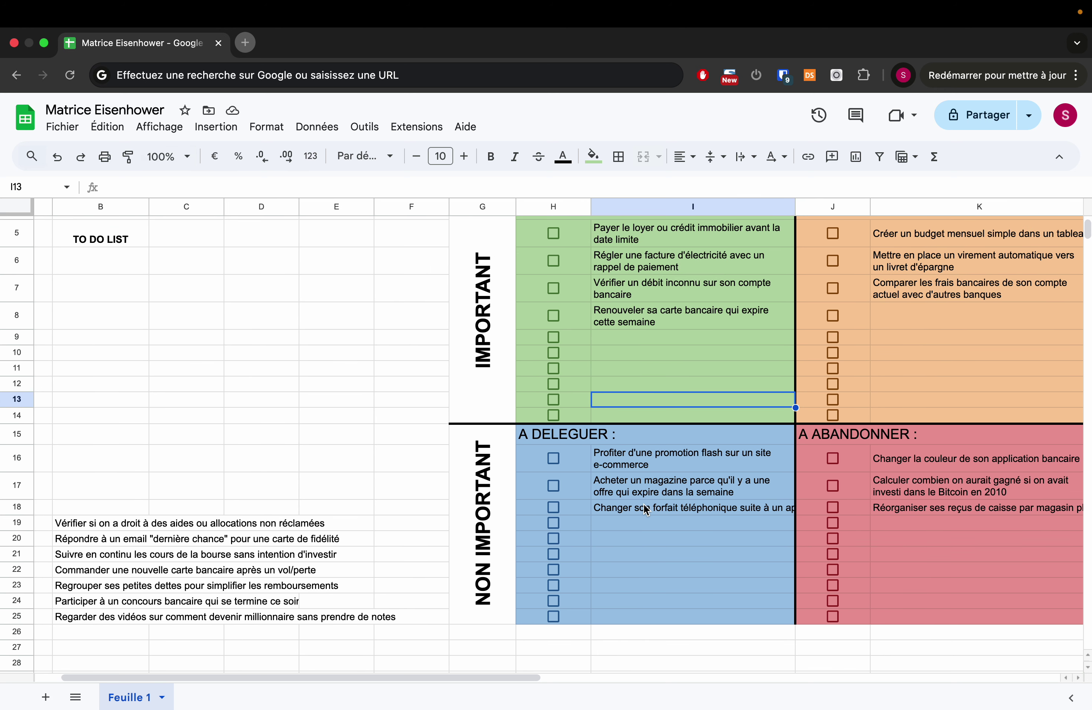
left_click(642, 556)
scroll(630, 550, "up", 3)
scroll(630, 549, "right", 1)
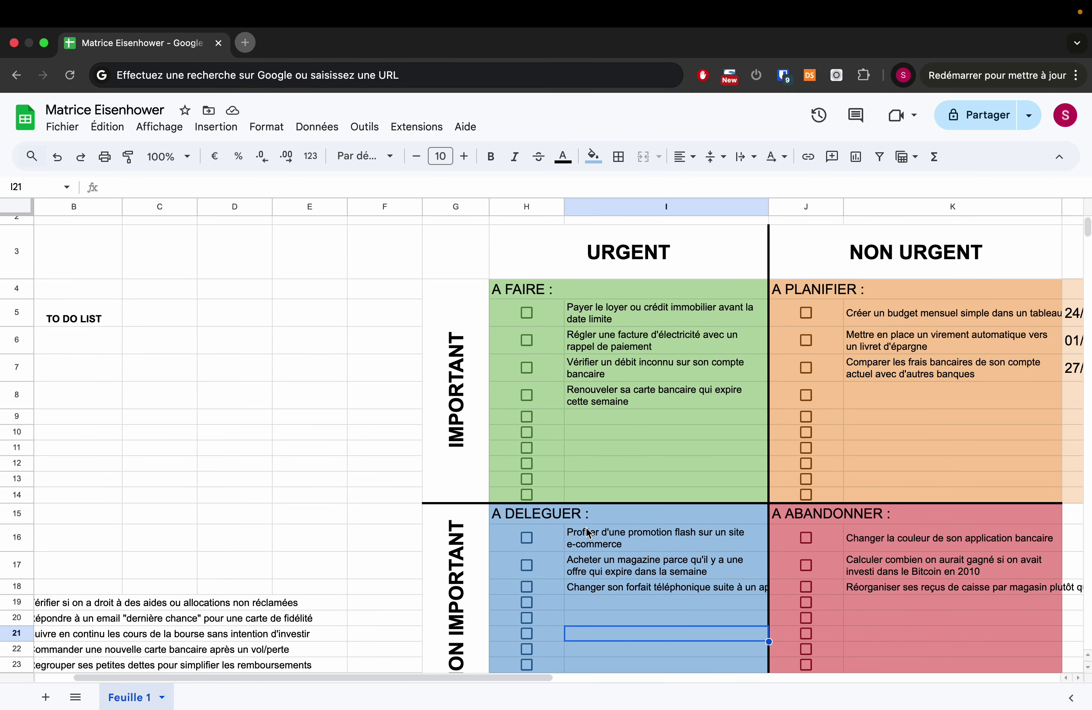
scroll(588, 533, "up", 1)
scroll(588, 532, "right", 1)
Step: Enter "Vérifier si on a droit à des aides ou allocations non réclamées" in K8 of the A PLANIFIER quadrant
left_click(813, 412)
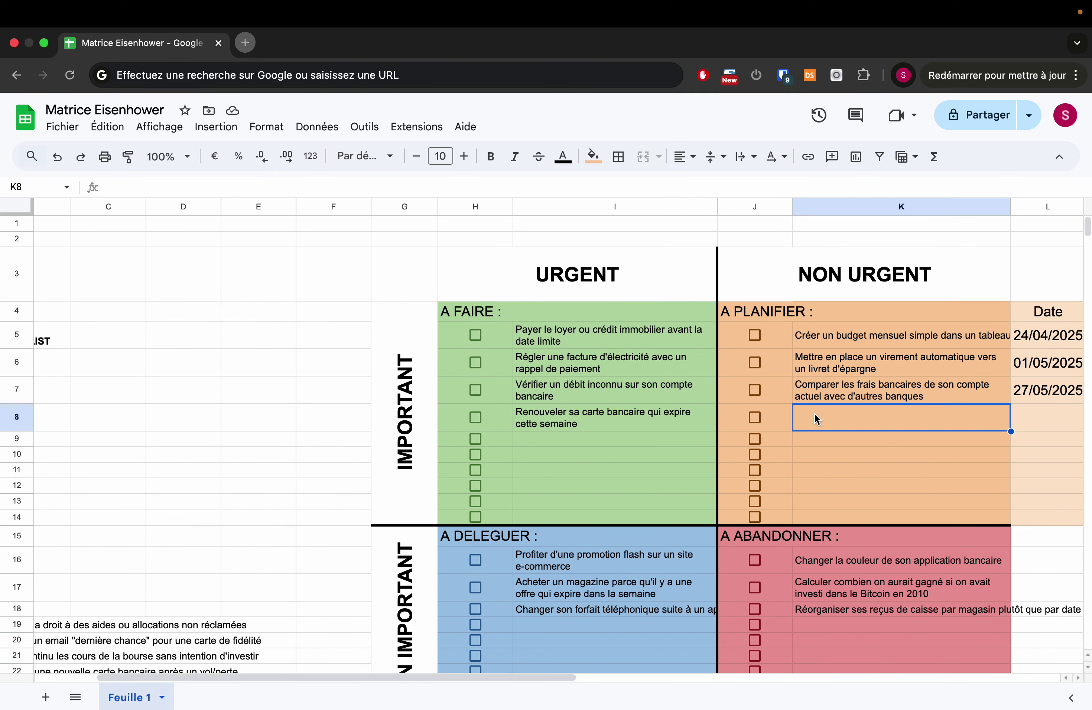
scroll(576, 525, "down", 3)
scroll(576, 525, "left", 1)
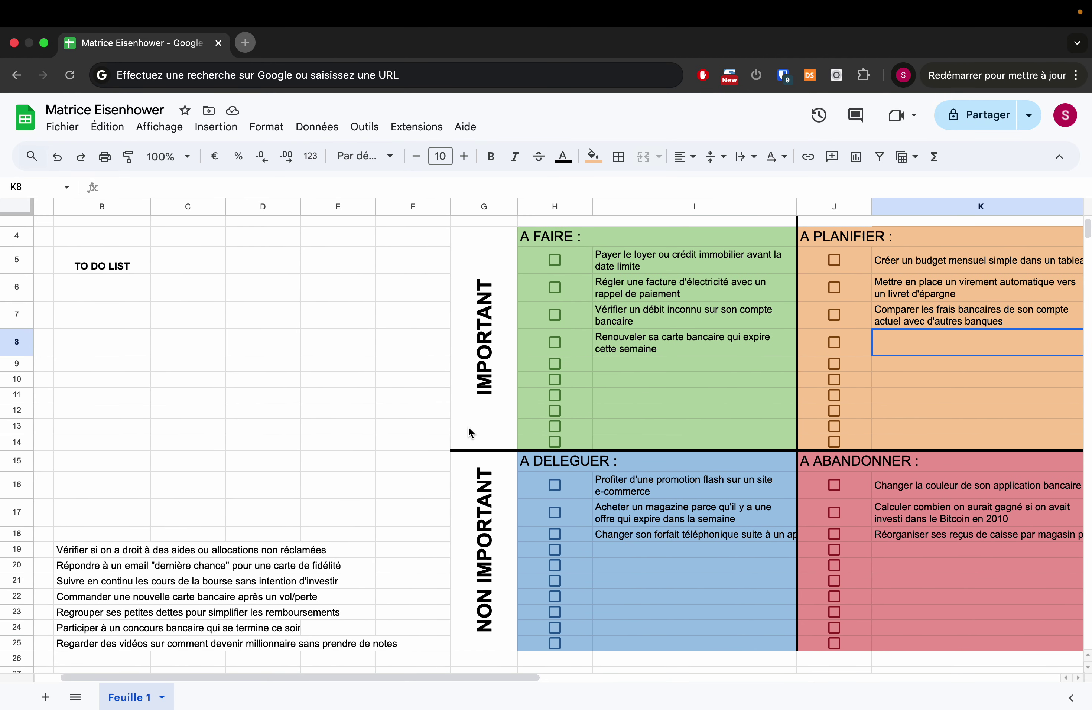
scroll(461, 440, "up", 2)
scroll(478, 484, "right", 1)
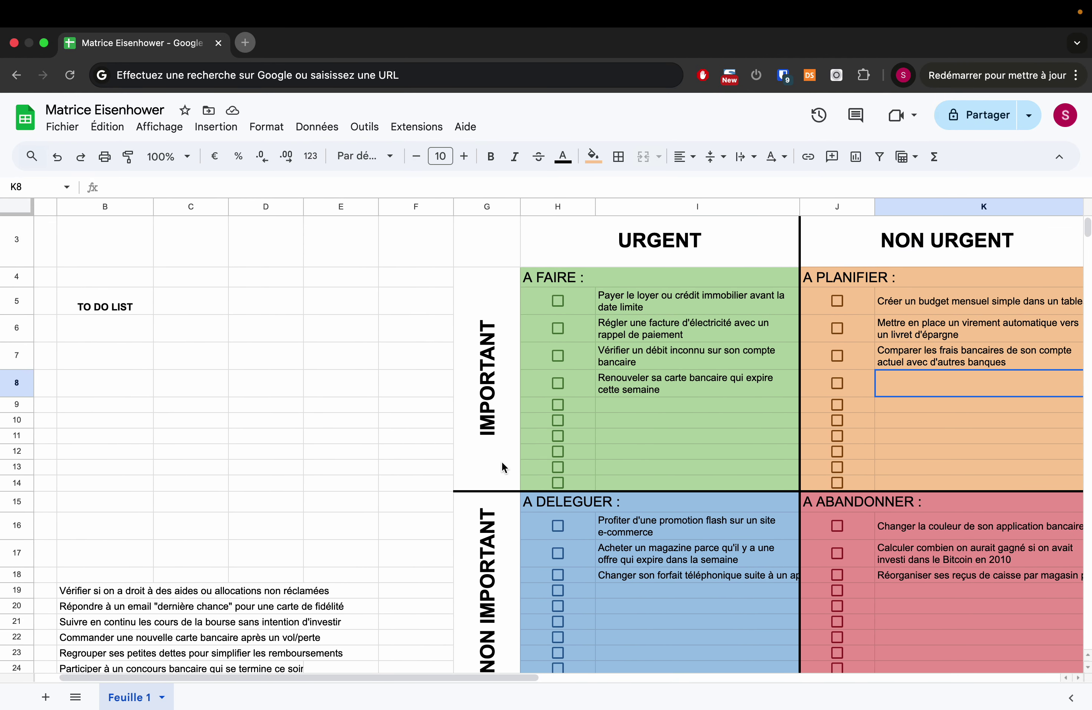
double_click(876, 400)
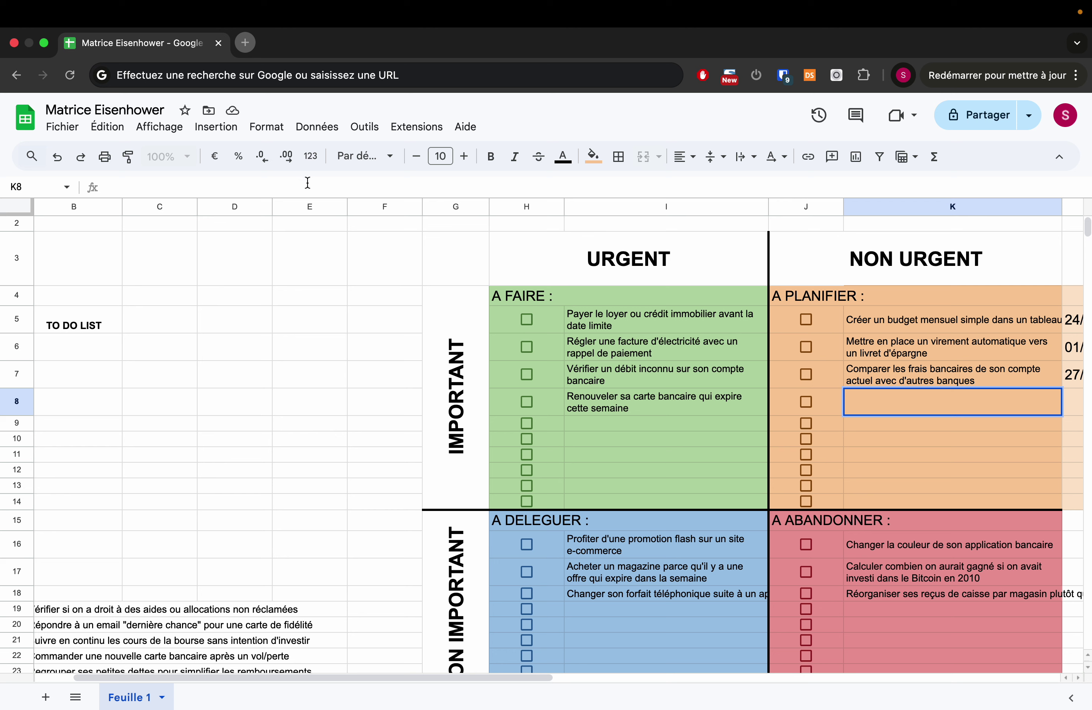
type("Vérifier si on a droit à des aides ou allocations non réclamées")
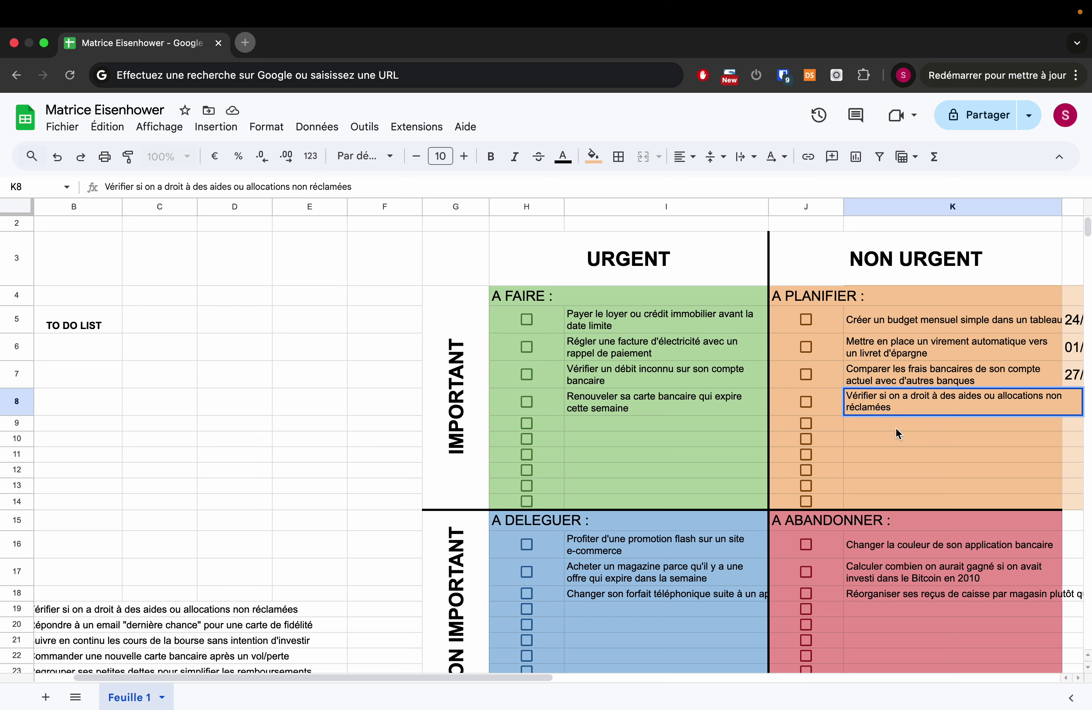
left_click(910, 436)
Step: Set the date of the benefits check task in L8 to 15/05/2025
key("Right")
left_click(1060, 375)
left_click(1045, 402)
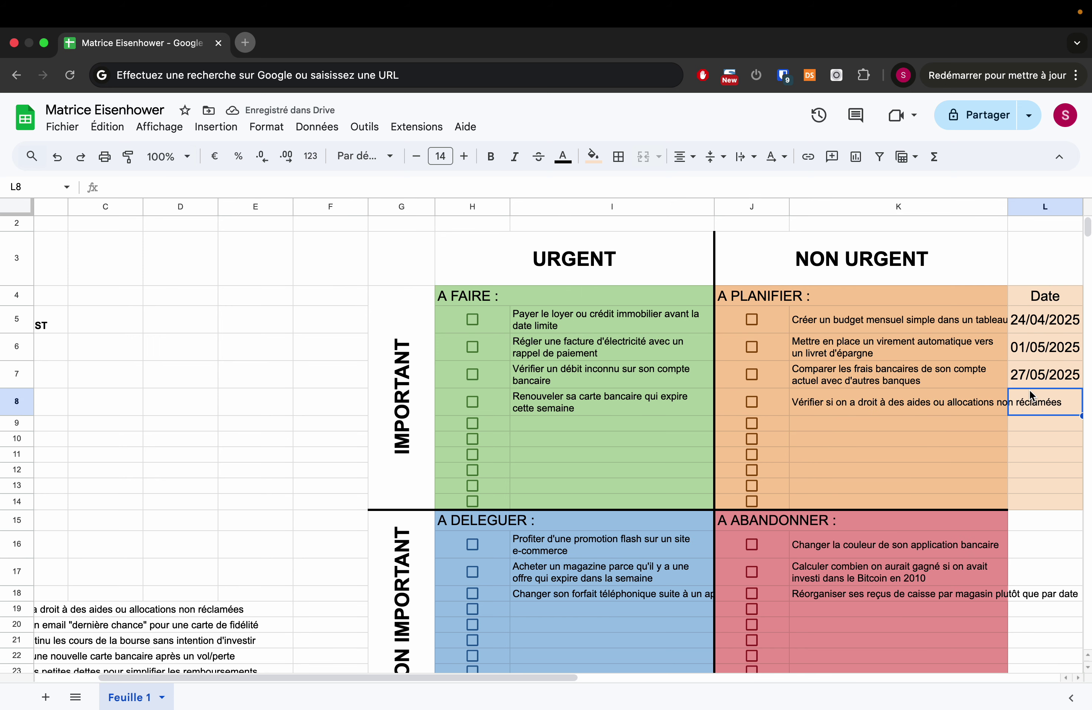
type("05")
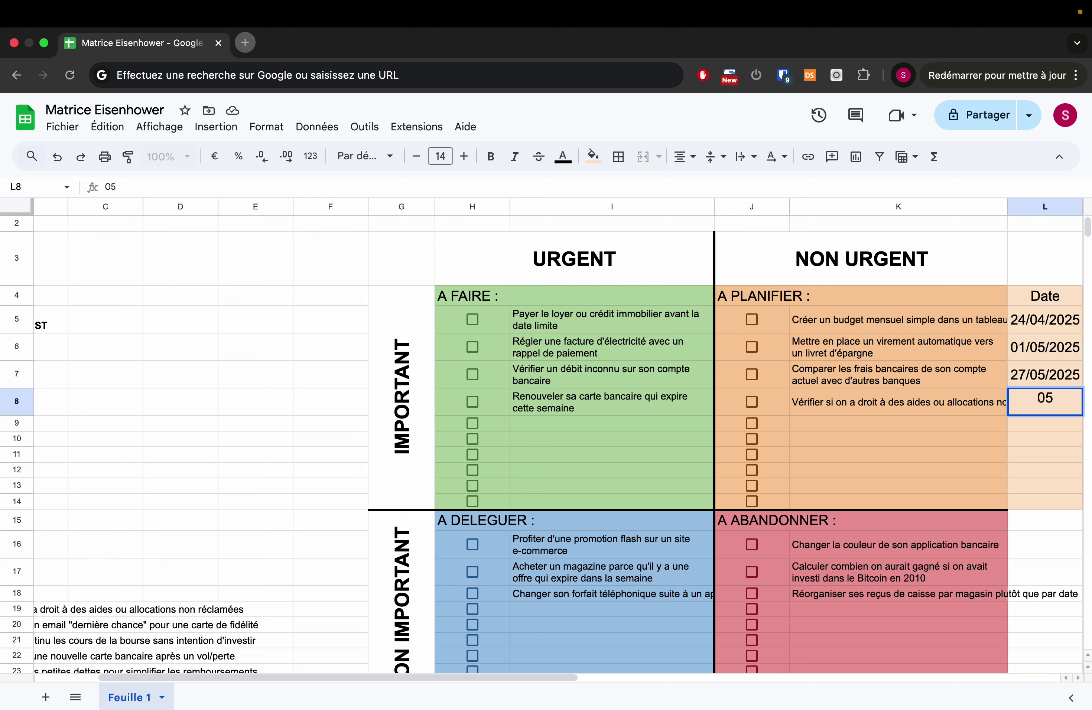
key("BackSpace")
key("BackSpace")
type("15/0")
type("4")
key("BackSpace")
type("5/2025")
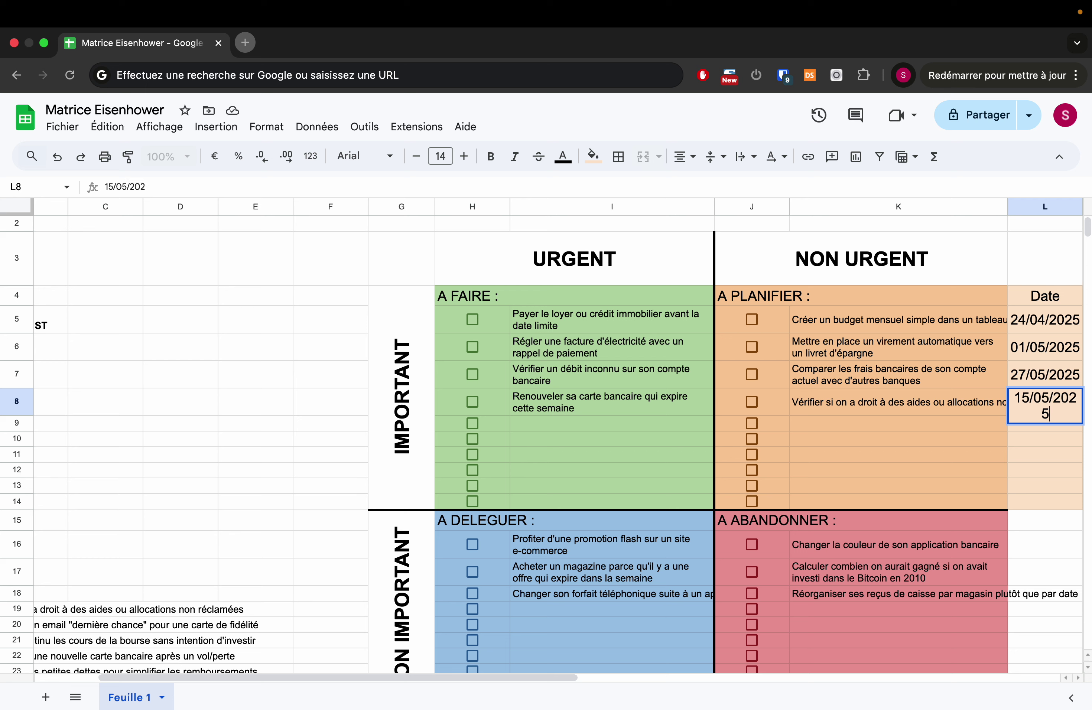
key("Return")
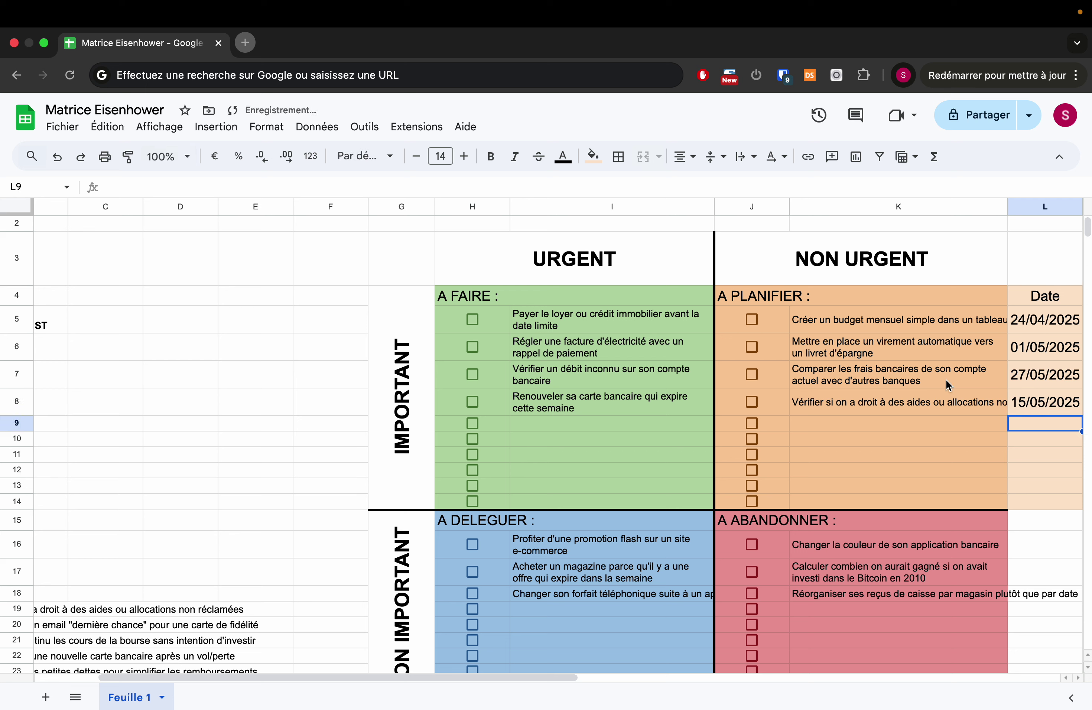
Step: Wrap the text of the benefits check task in K8
left_click(937, 401)
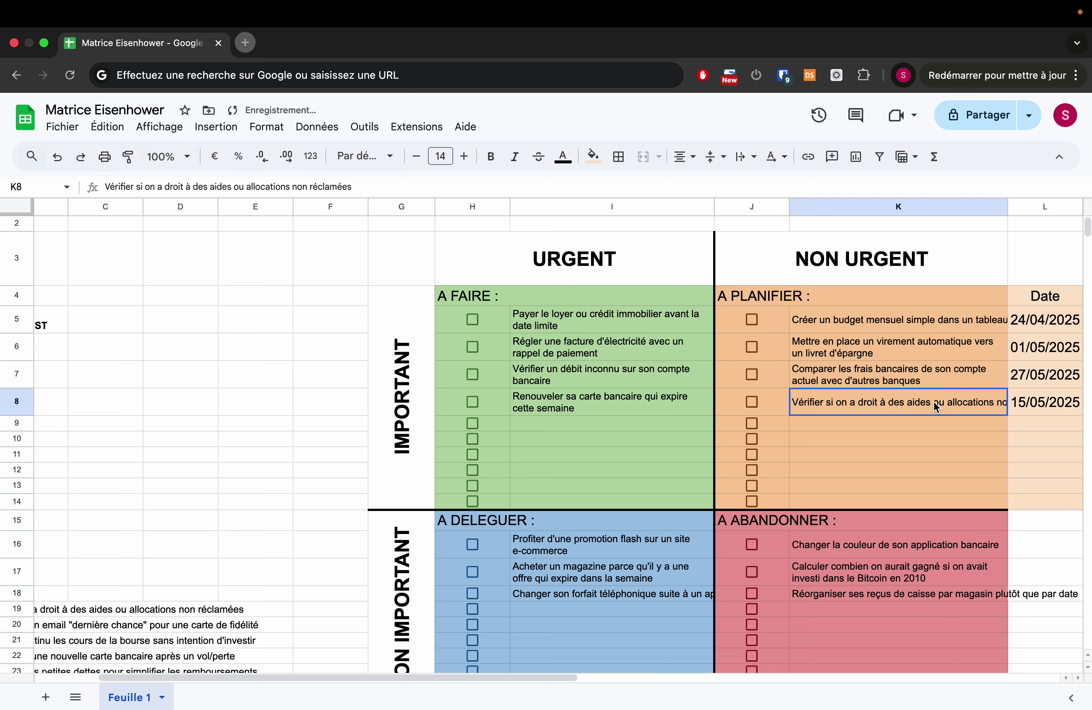
left_click(745, 157)
left_click(767, 186)
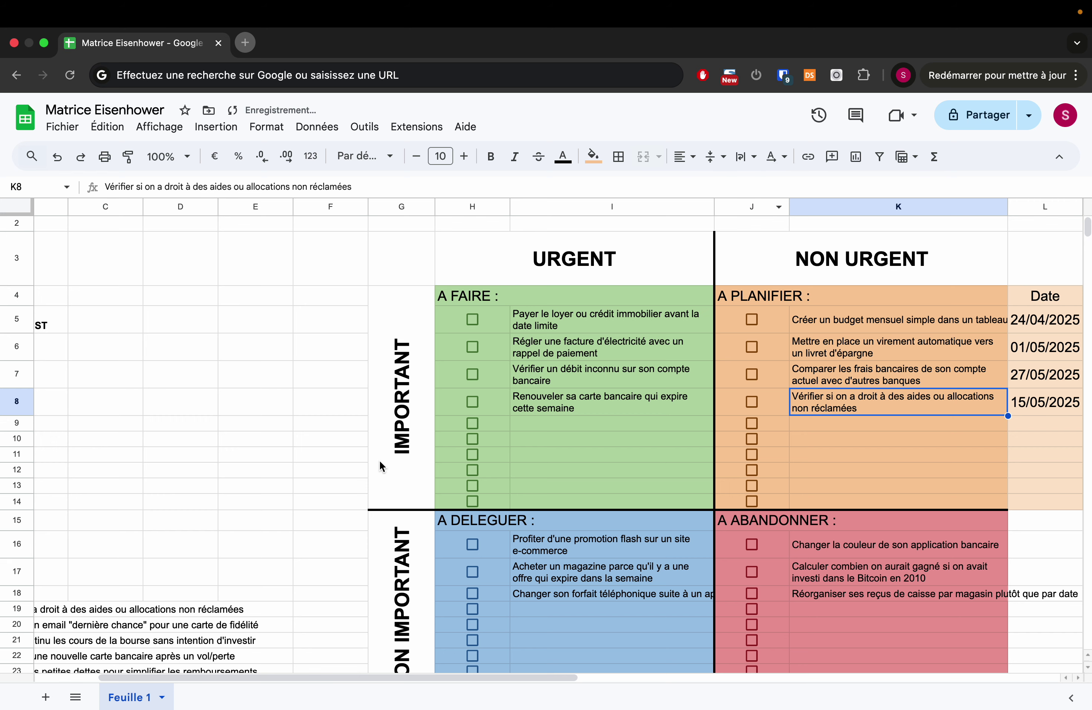
Step: Delete the empty columns D to F between the TO DO LIST and the matrix
scroll(379, 459, "down", 3)
scroll(380, 459, "left", 3)
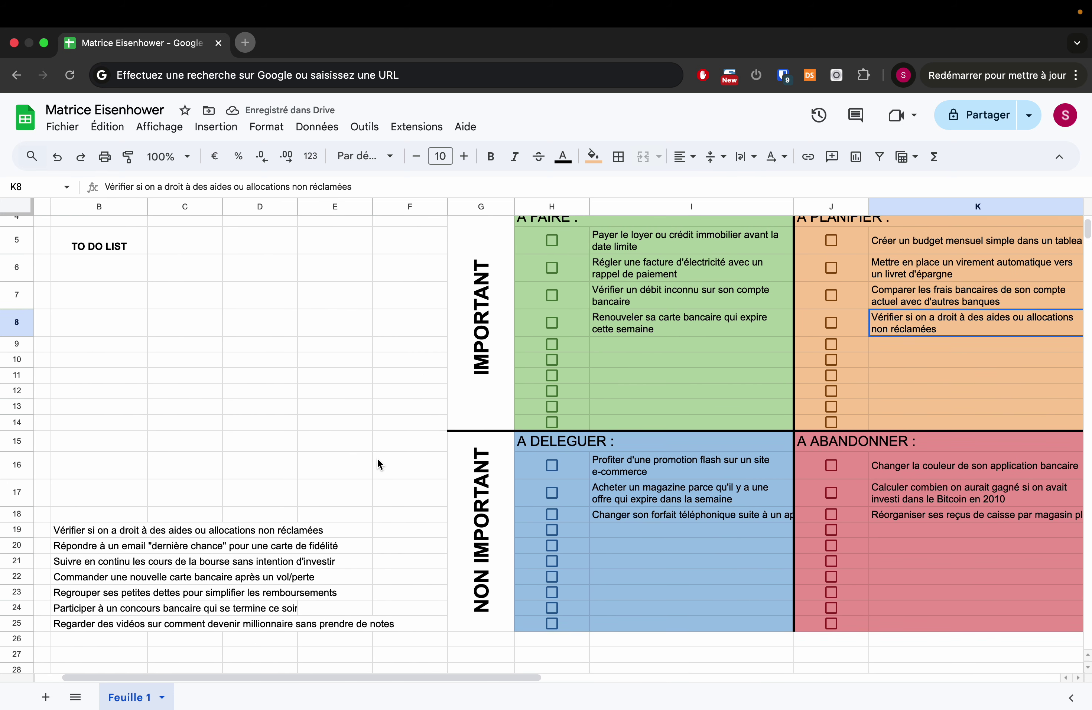
scroll(401, 249, "up", 2)
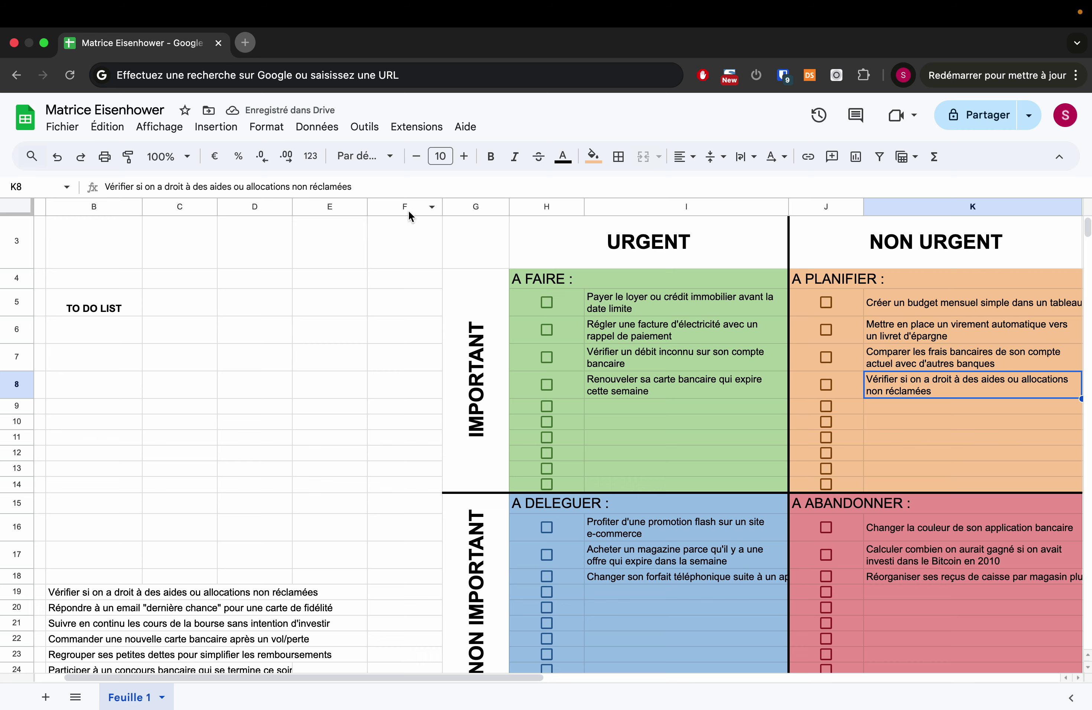
left_click_drag(408, 209, 260, 208)
right_click(265, 212)
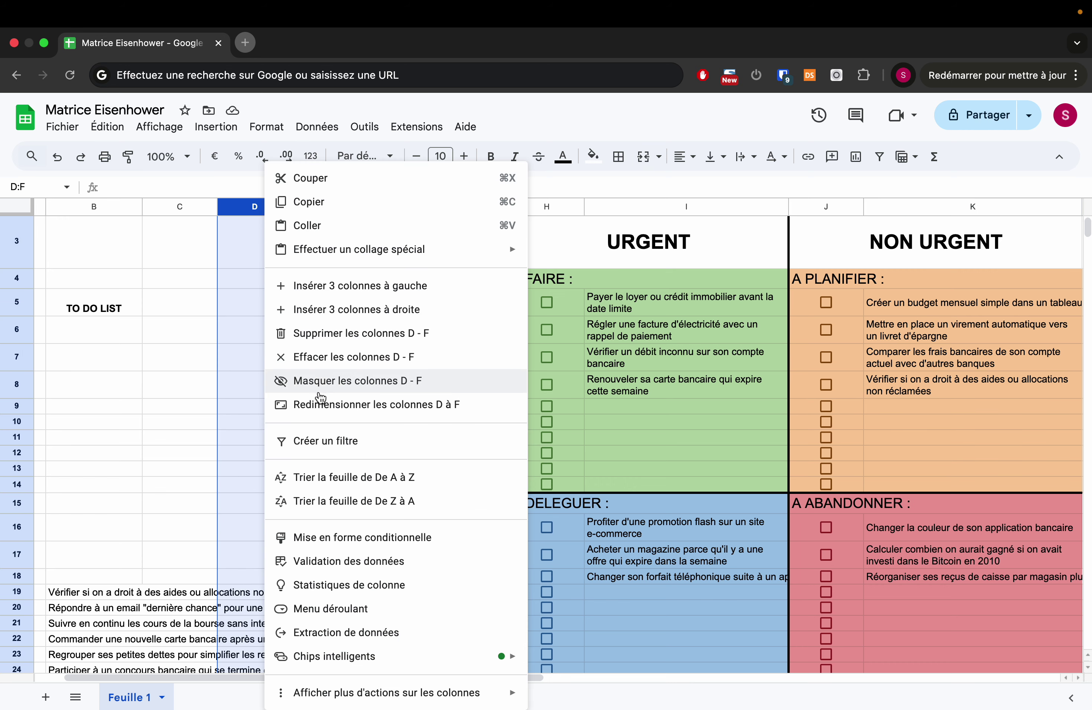
left_click(311, 334)
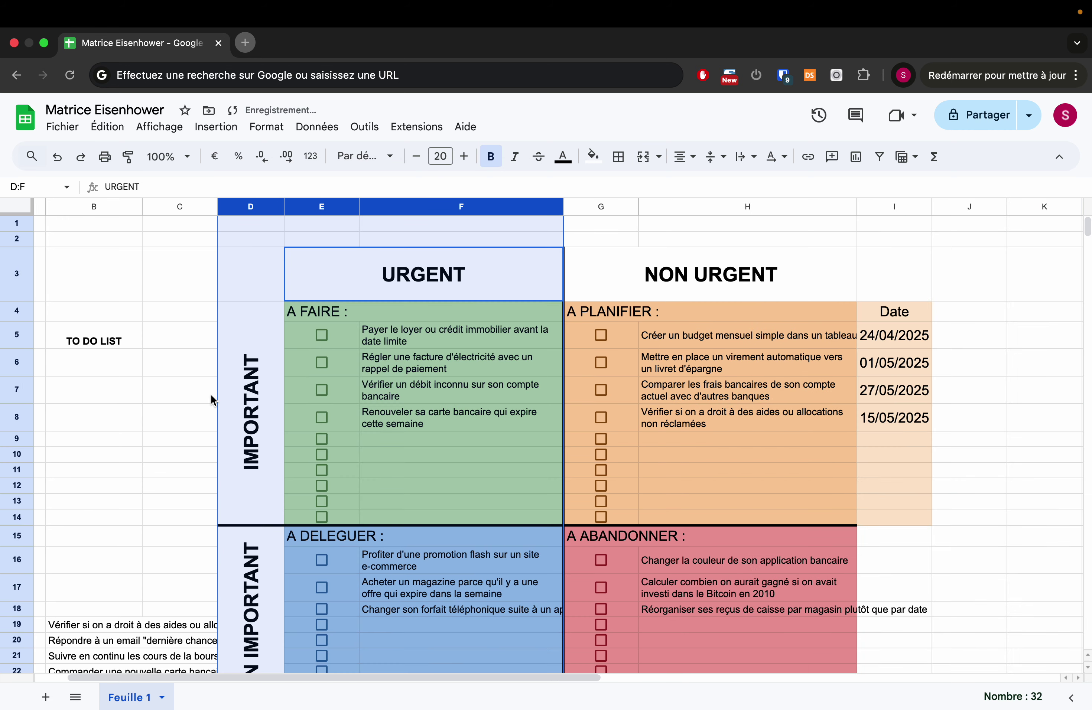
Step: Delete the benefits check task from B19 of the TO DO LIST
scroll(211, 394, "down", 3)
scroll(183, 459, "left", 2)
left_click(133, 525)
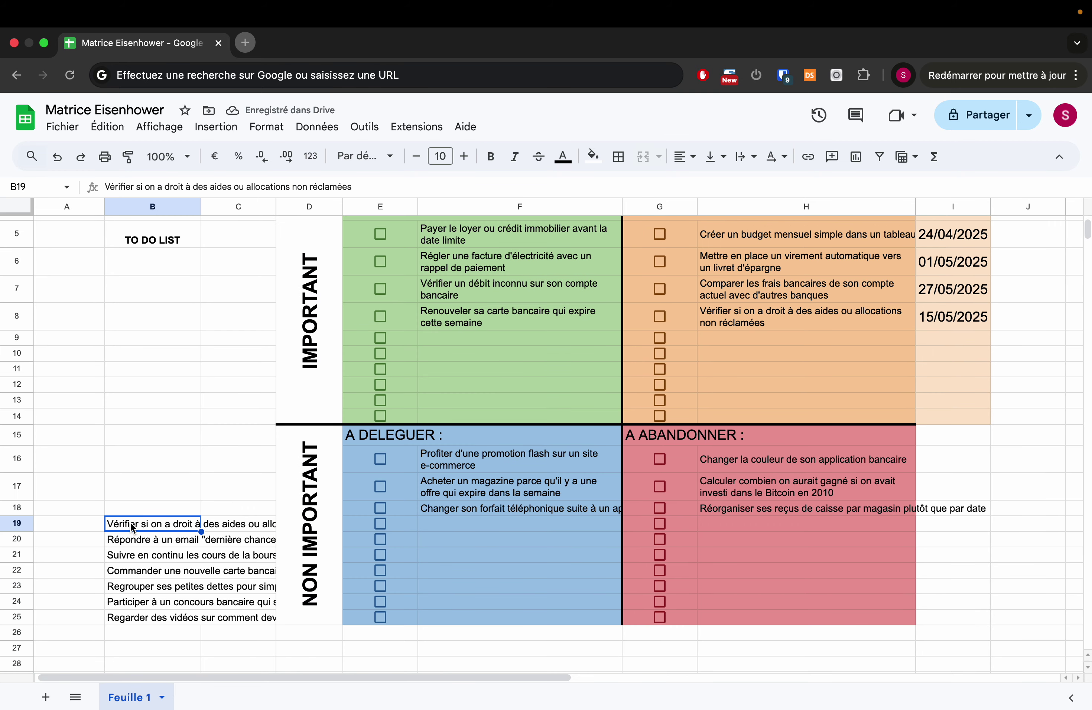
key("Delete")
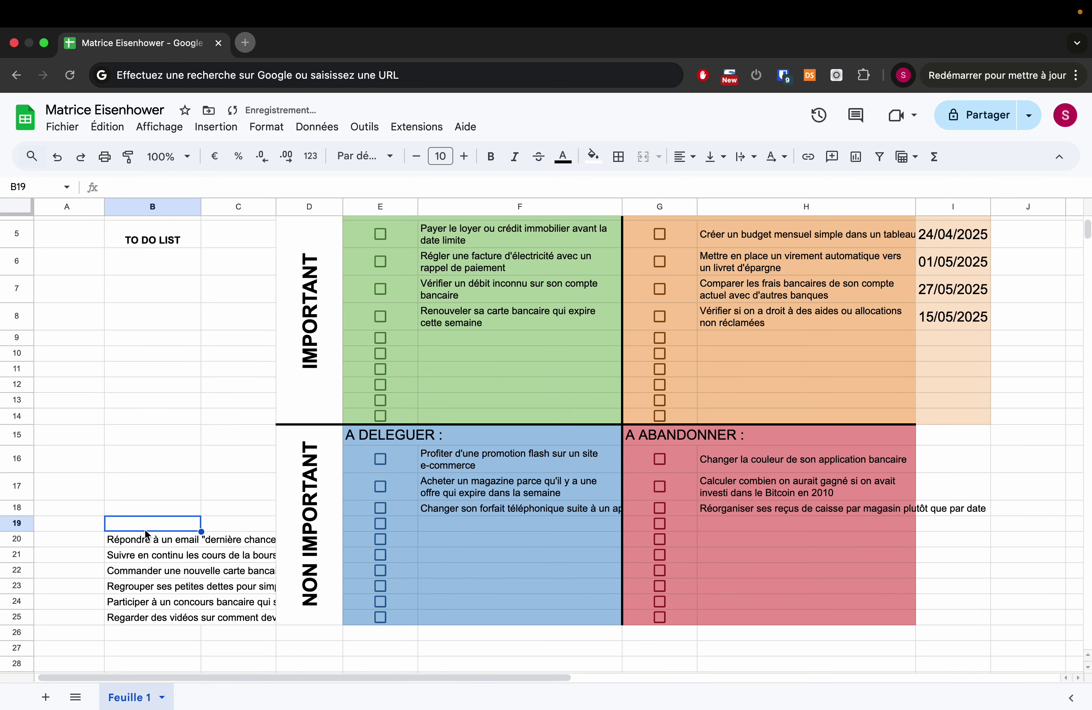
Step: Copy the text of the task "Répondre à un email "dernière chance" pour une carte de fidélité" from B20
left_click(146, 535)
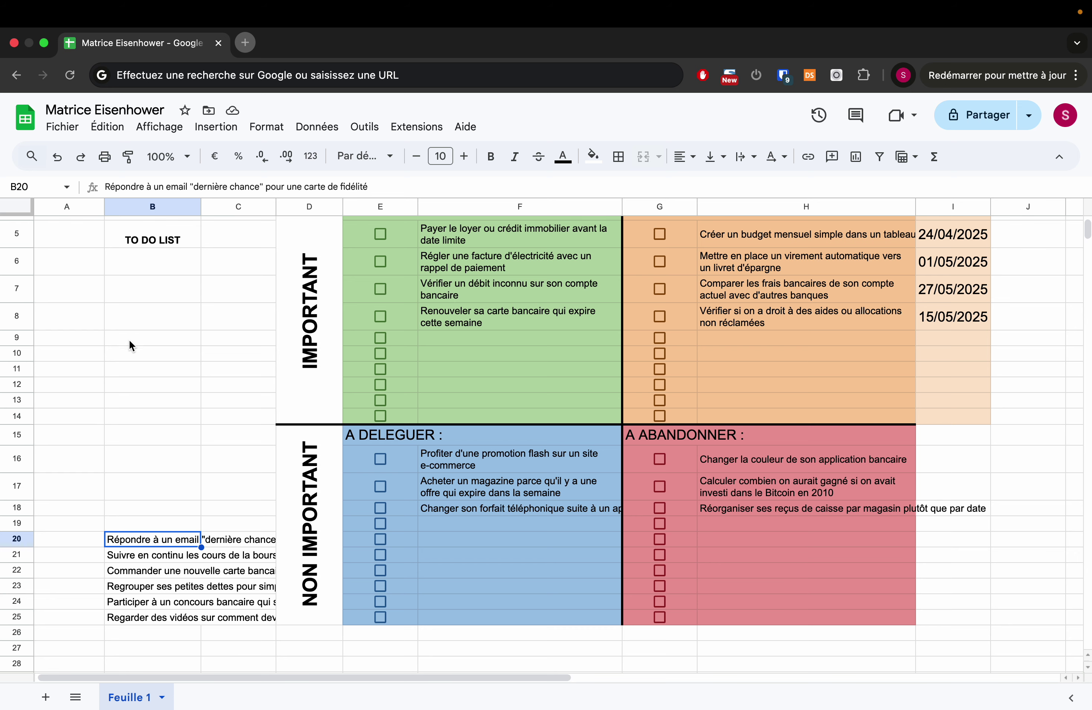
scroll(148, 360, "up", 3)
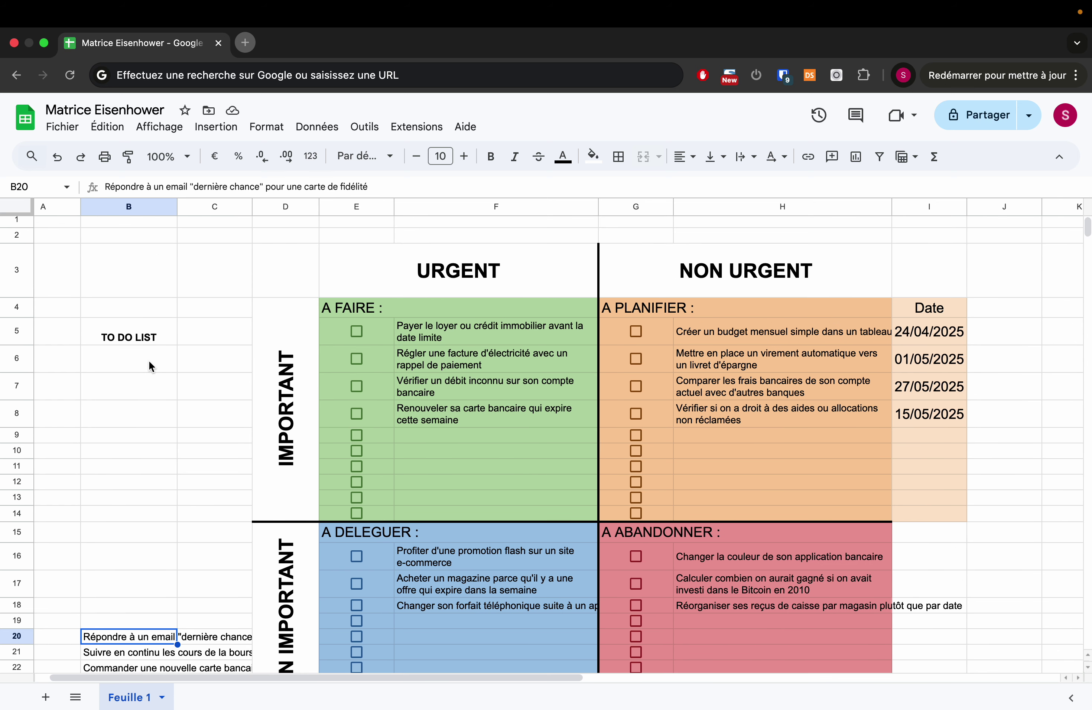
scroll(149, 361, "down", 1)
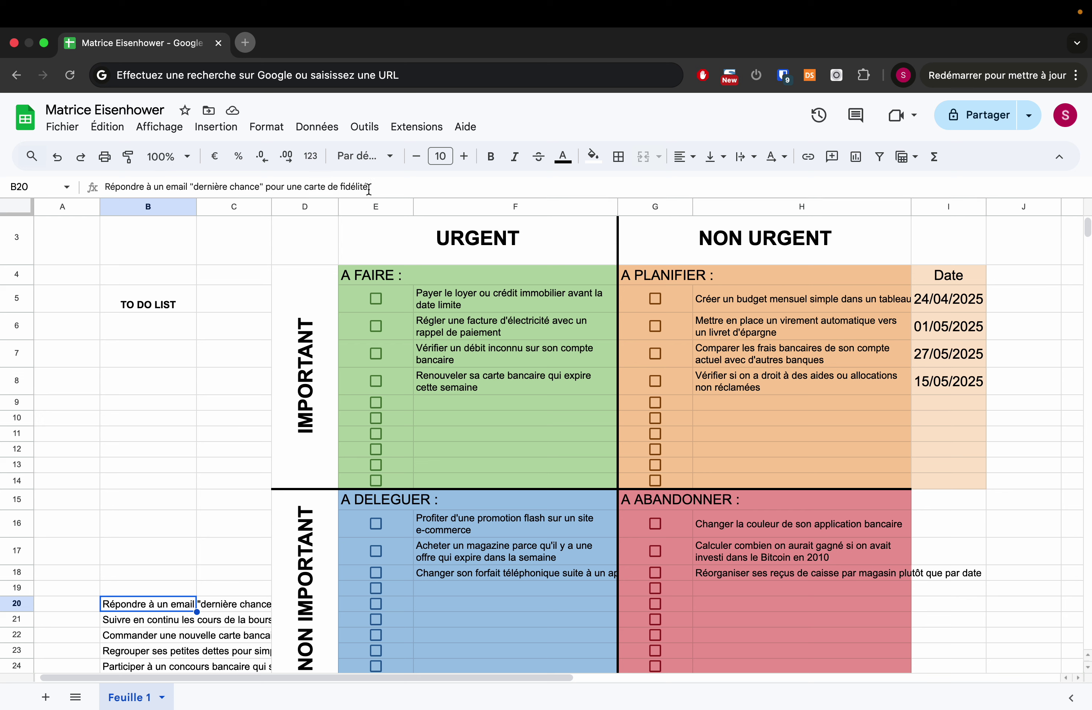
left_click_drag(368, 187, 102, 187)
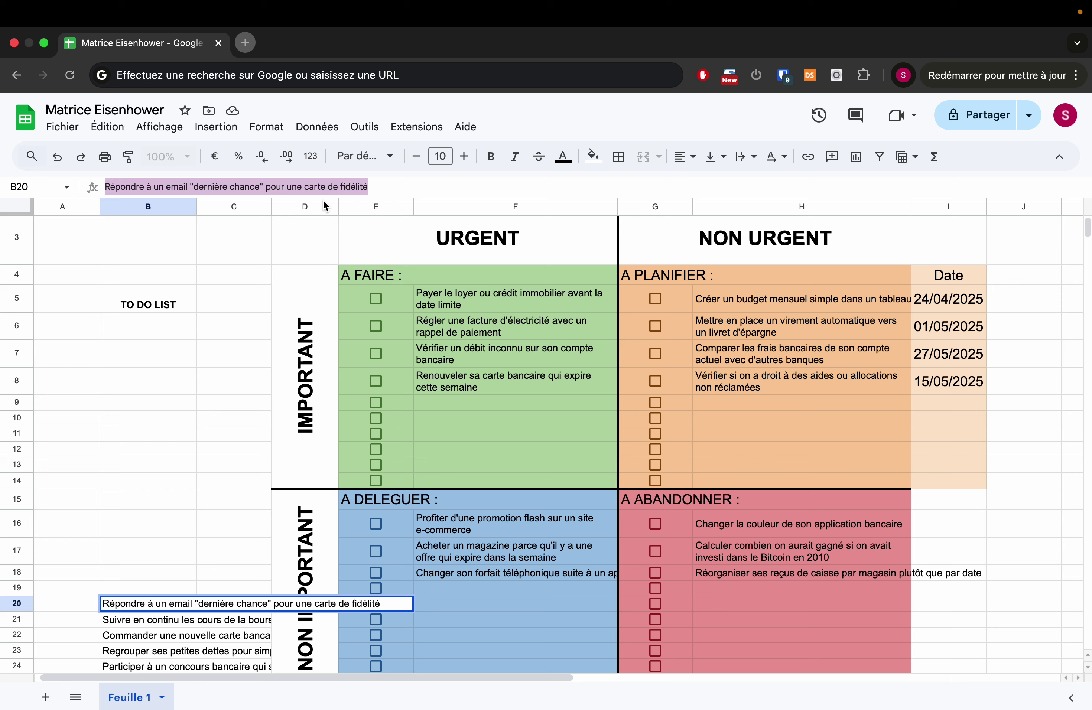
Step: Compare the loyalty card email task with the tasks in the four quadrants to decide where it belongs
scroll(329, 499, "down", 3)
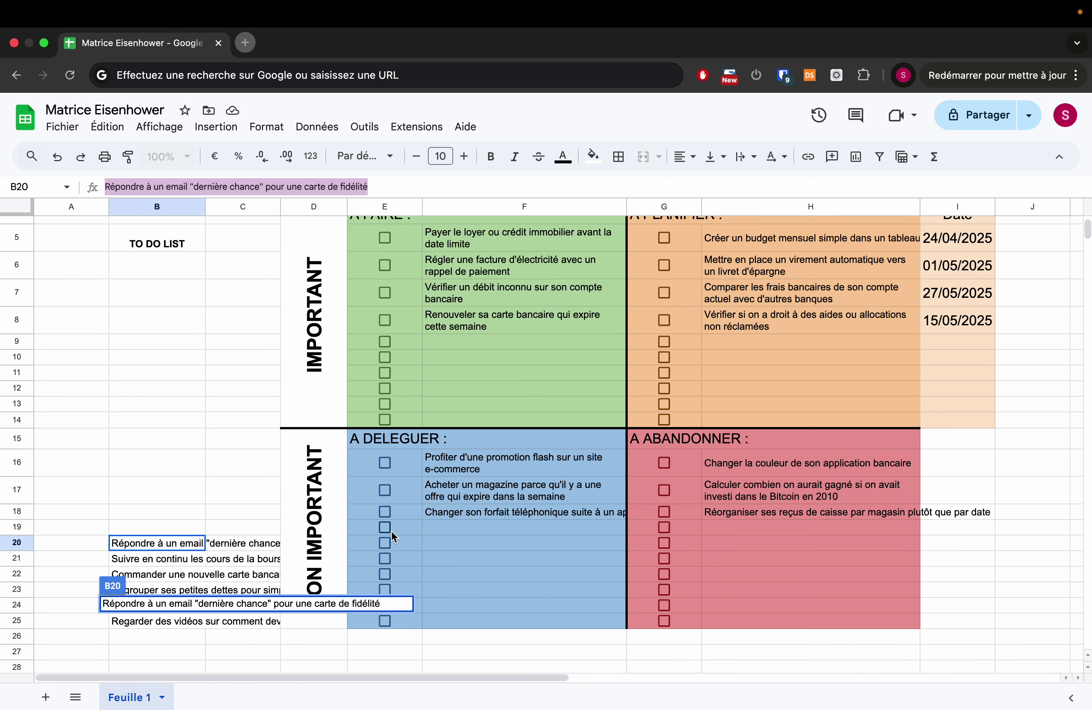
left_click(464, 528)
scroll(464, 530, "up", 1)
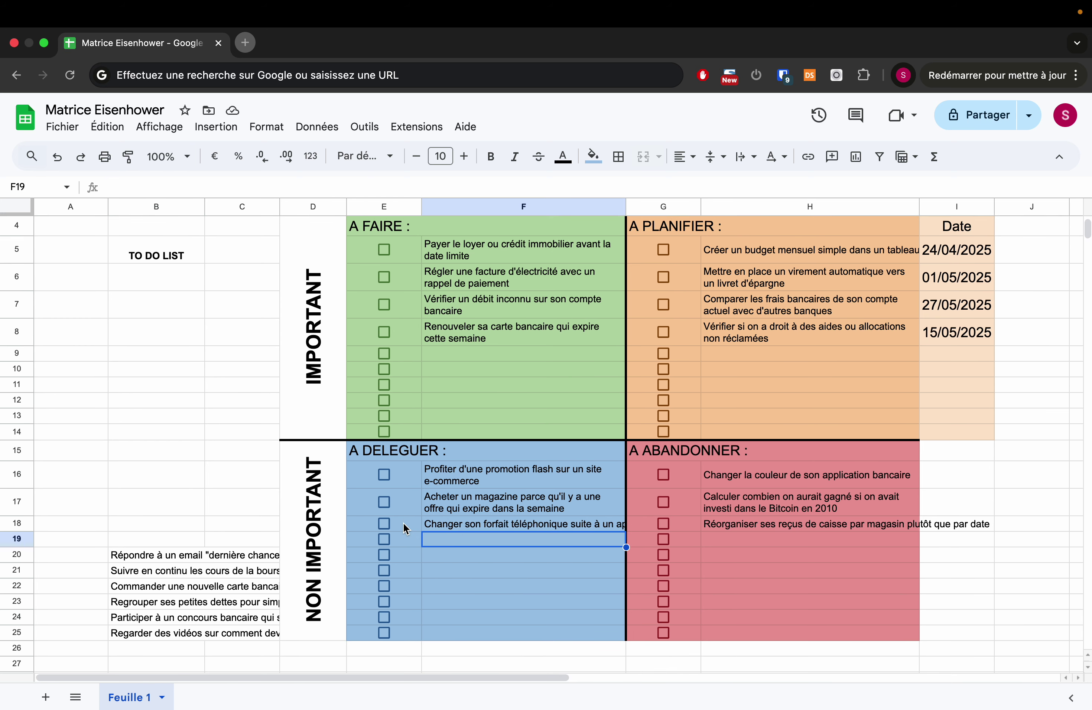
scroll(404, 525, "up", 3)
scroll(404, 527, "down", 2)
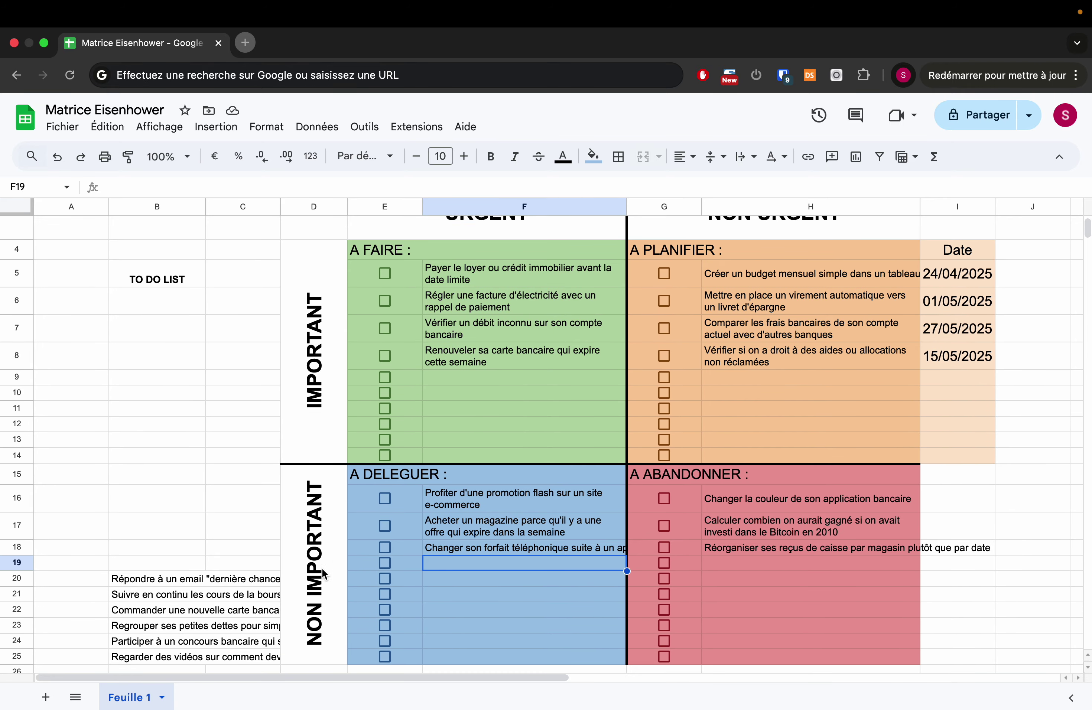
left_click(120, 564)
left_click(122, 582)
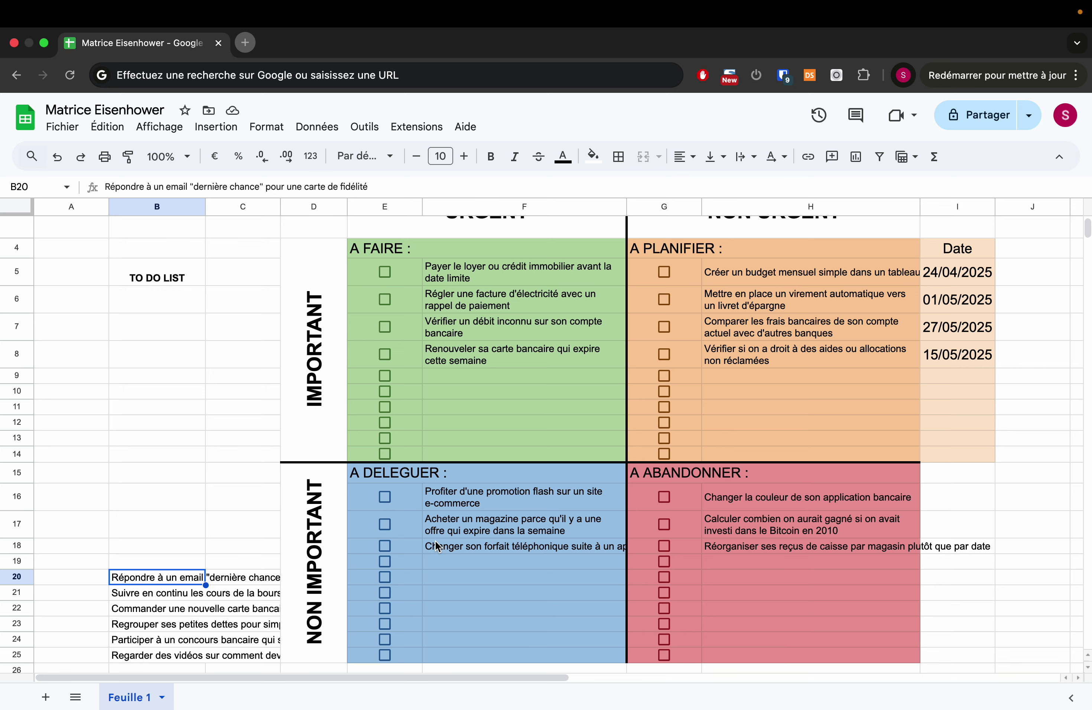
scroll(691, 490, "up", 1)
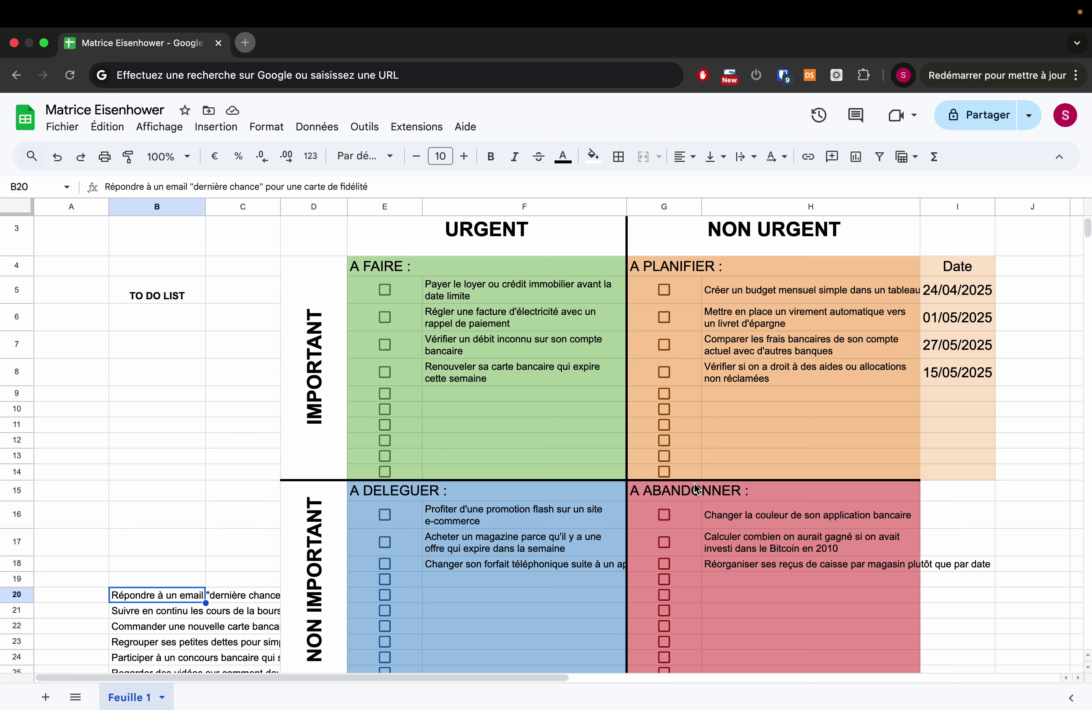
Step: Enter "Répondre à un email "dernière chance" pour une carte de fidélité" in H19 of the A ABANDONNER quadrant
left_click(731, 582)
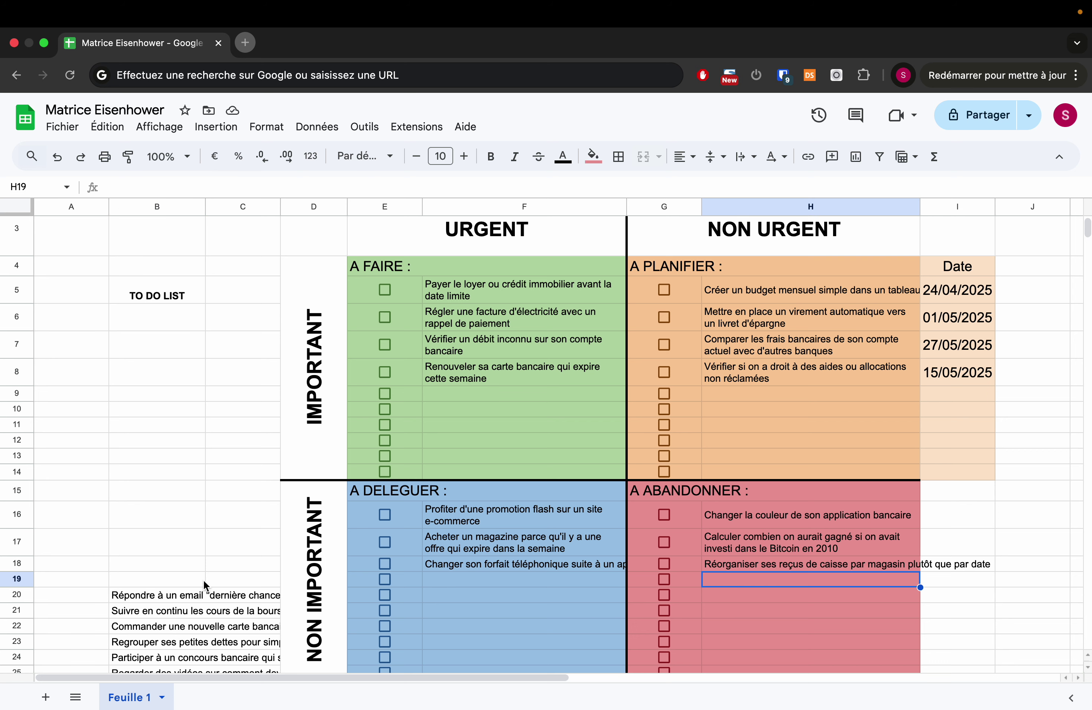
left_click(141, 595)
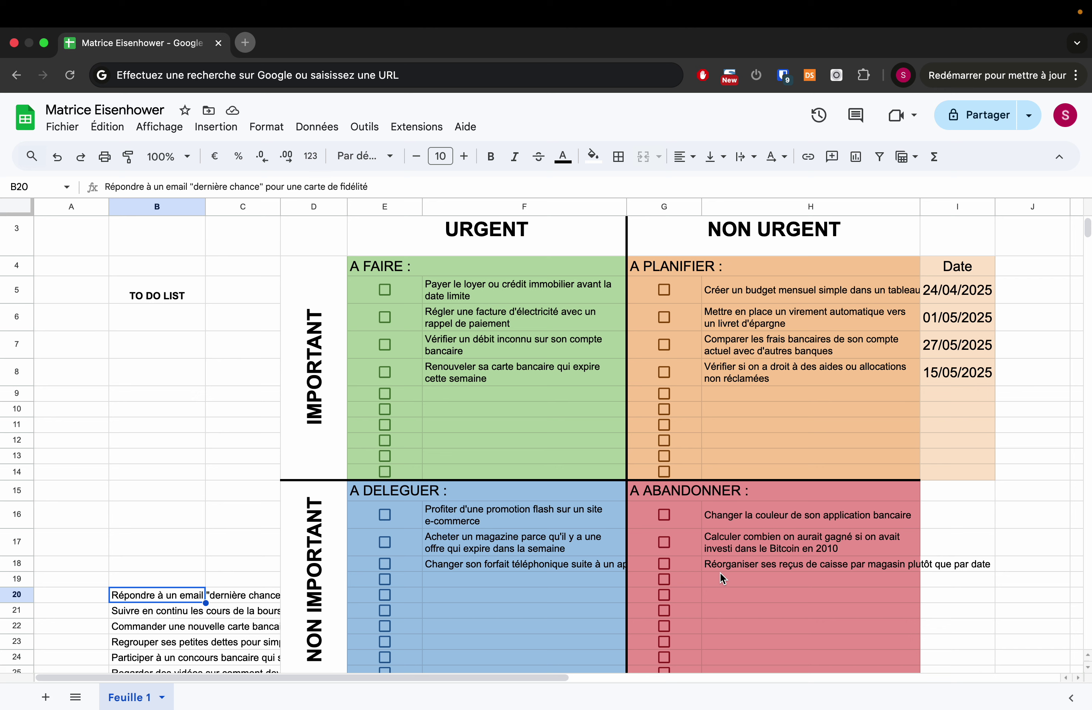
left_click(735, 577)
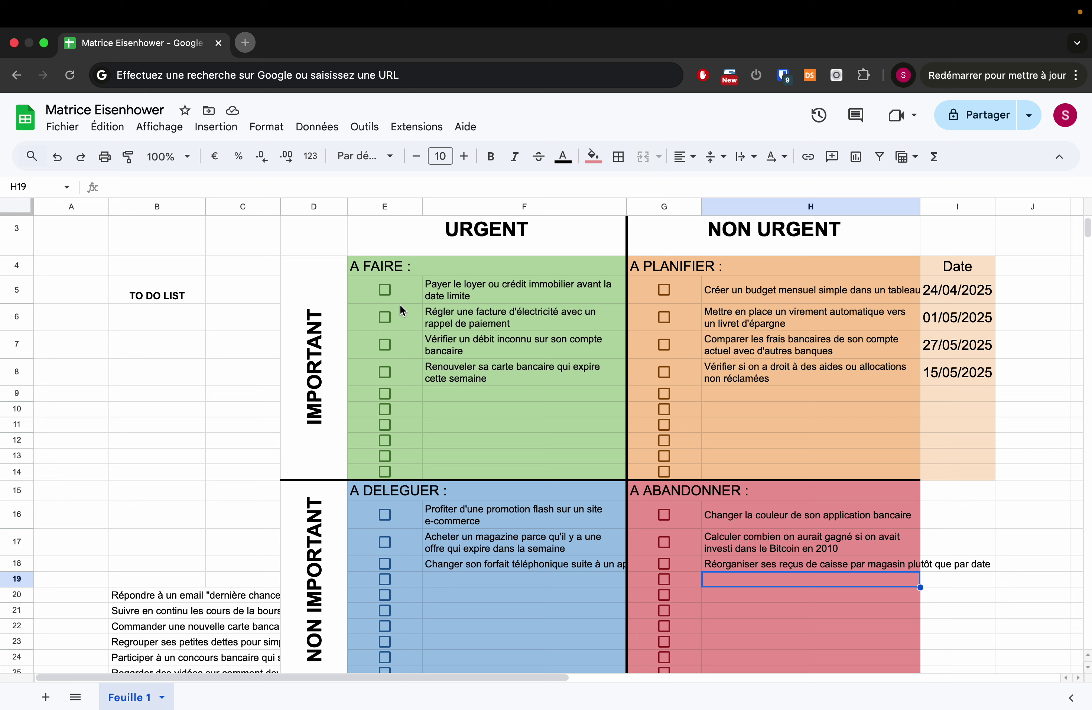
left_click(288, 187)
type("Répondre à un email \"dernière chance\" pour une carte de fidélité")
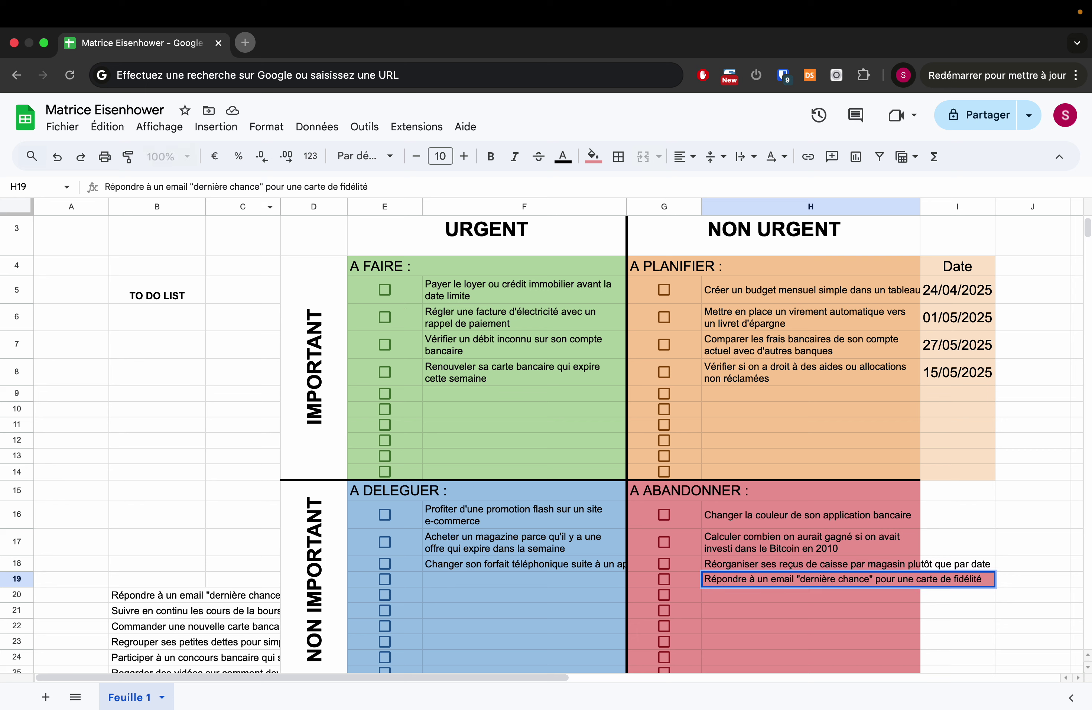
Step: Wrap the text of the A ABANDONNER tasks in H17:H19 so it fits within the column
key("Return")
left_click_drag(791, 578, 785, 555)
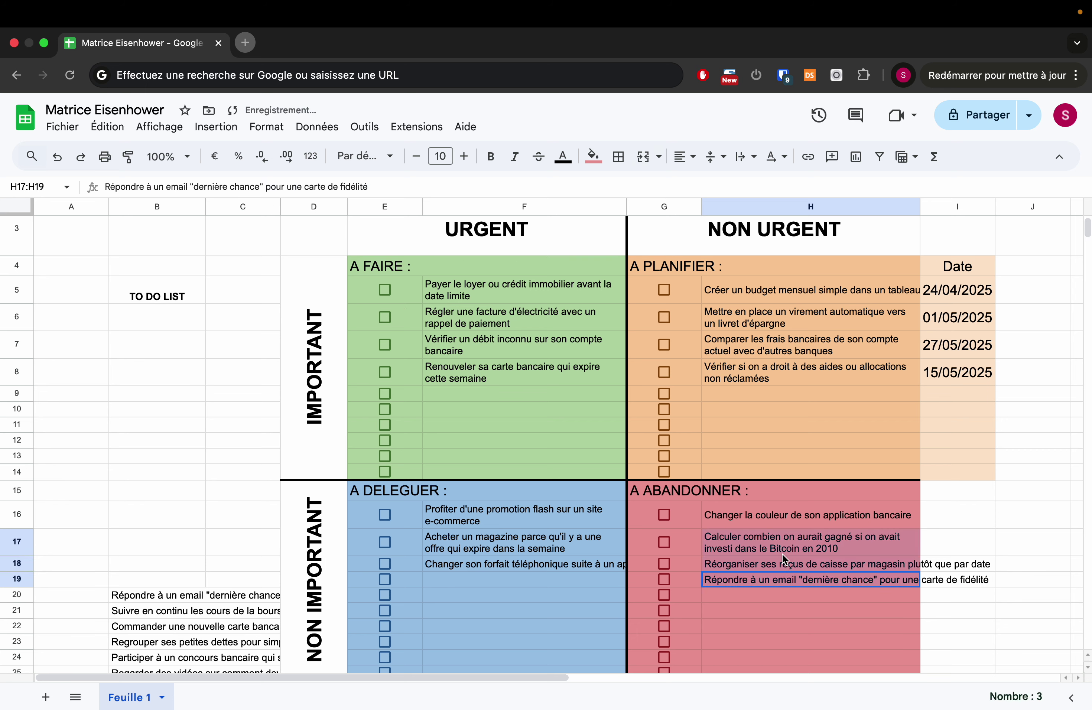
left_click(745, 156)
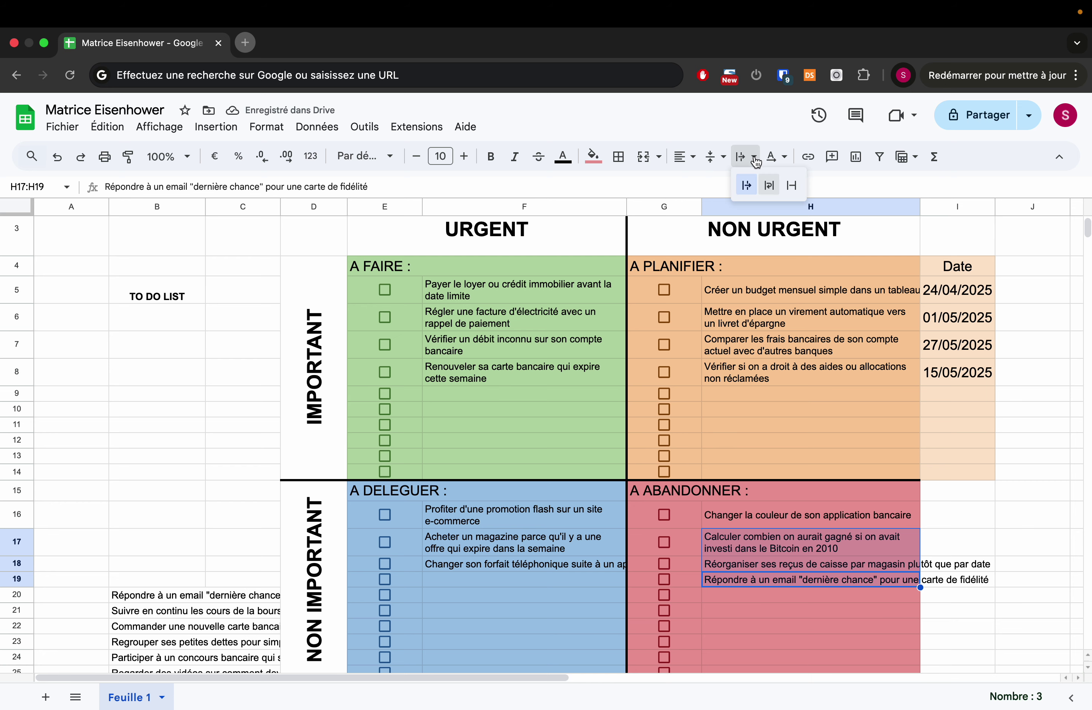
left_click(764, 185)
Step: Review the remaining tasks in B20:B25 of the TO DO LIST
left_click(134, 511)
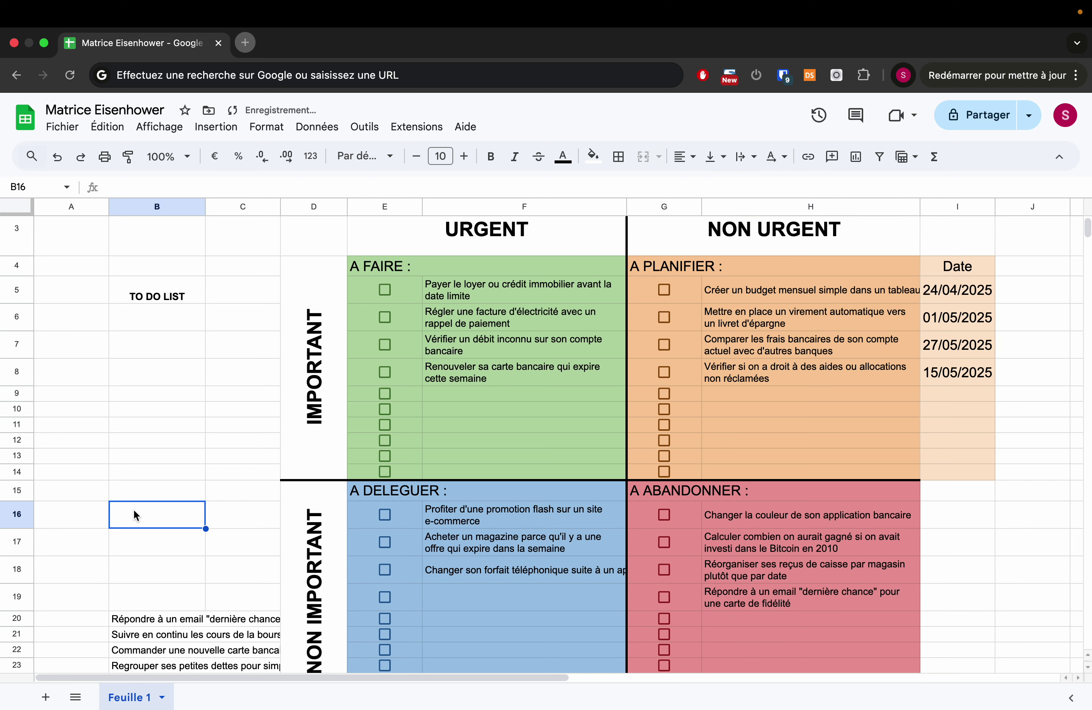
scroll(134, 510, "down", 3)
left_click(147, 493)
key("Down")
key("Down")
key("Down")
key("Down")
key("Down")
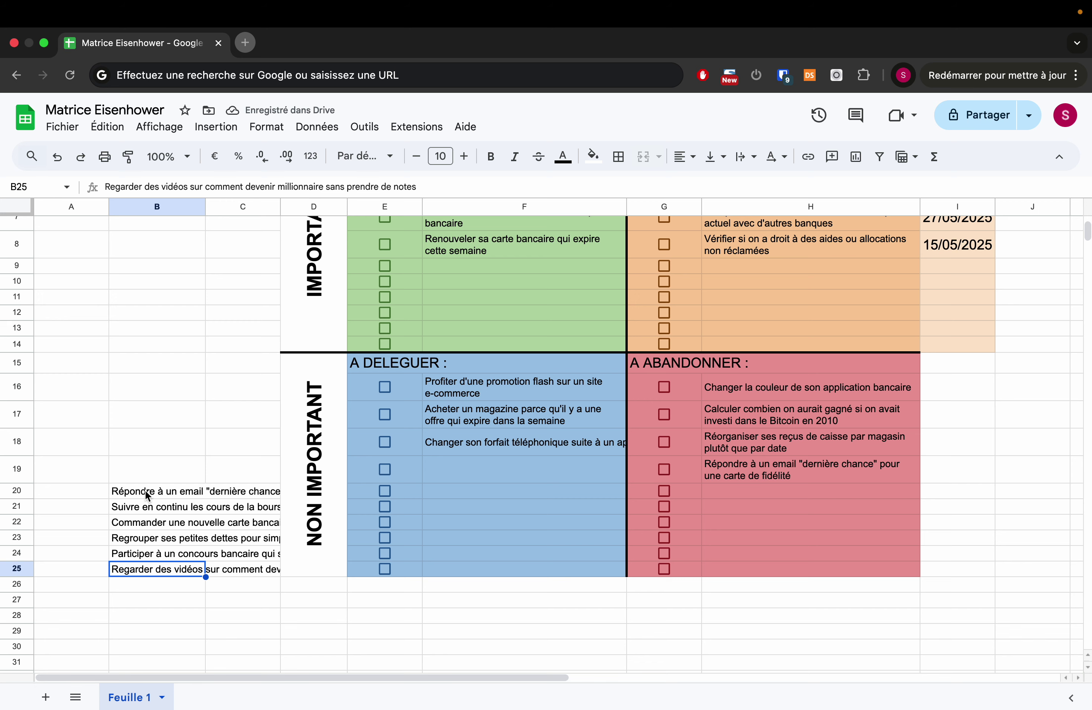
key("Up")
key("Up")
key("Up")
key("Up")
key("Up")
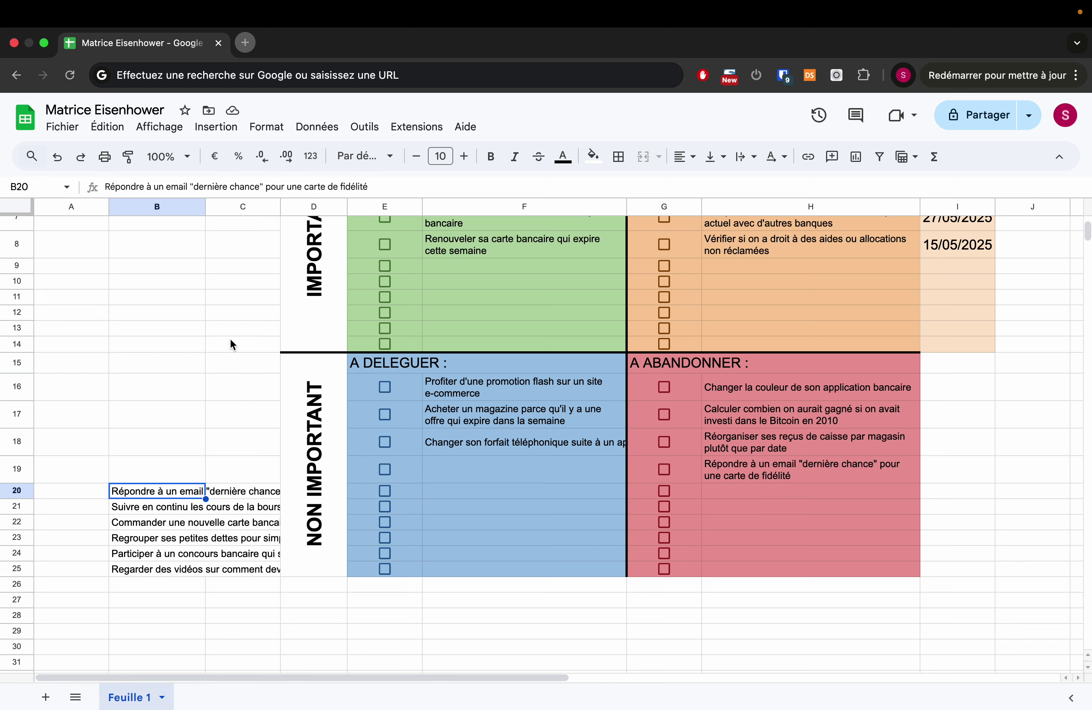
Step: Clear the remaining tasks in B18:B25 and the TO DO LIST heading in column B
scroll(232, 343, "up", 3)
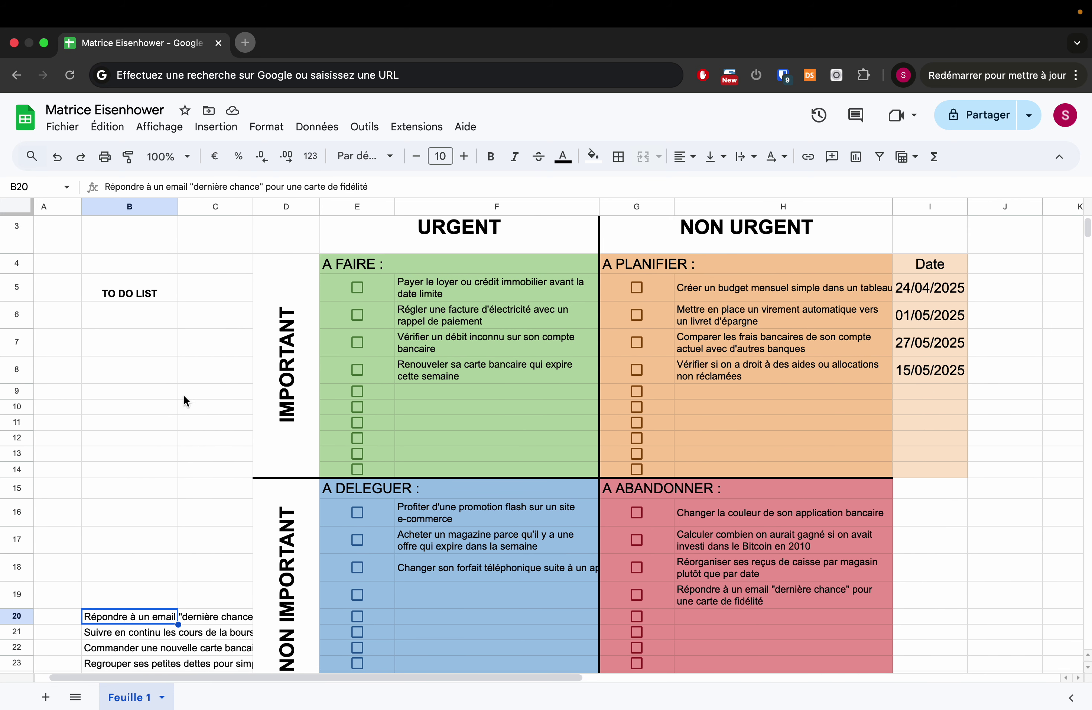
scroll(139, 440, "down", 2)
left_click_drag(141, 519, 143, 651)
key("Delete")
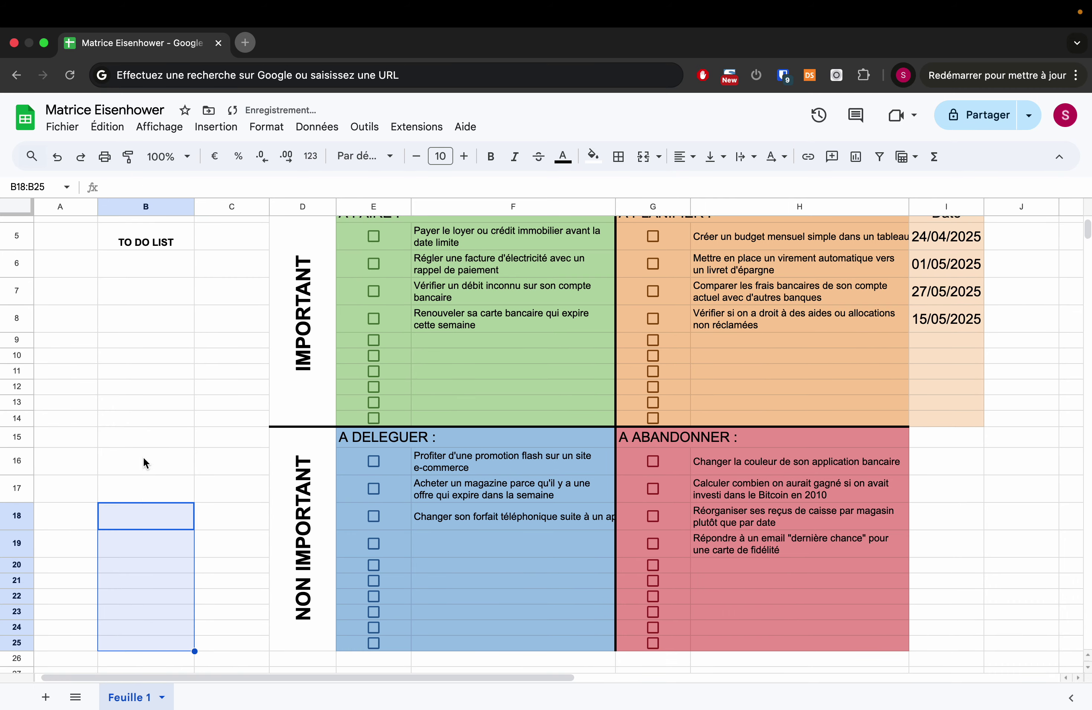
scroll(144, 304, "up", 2)
left_click(143, 288)
key("Delete")
Step: Delete the emptied columns B and C that precede the matrix
left_click(228, 206, "shift")
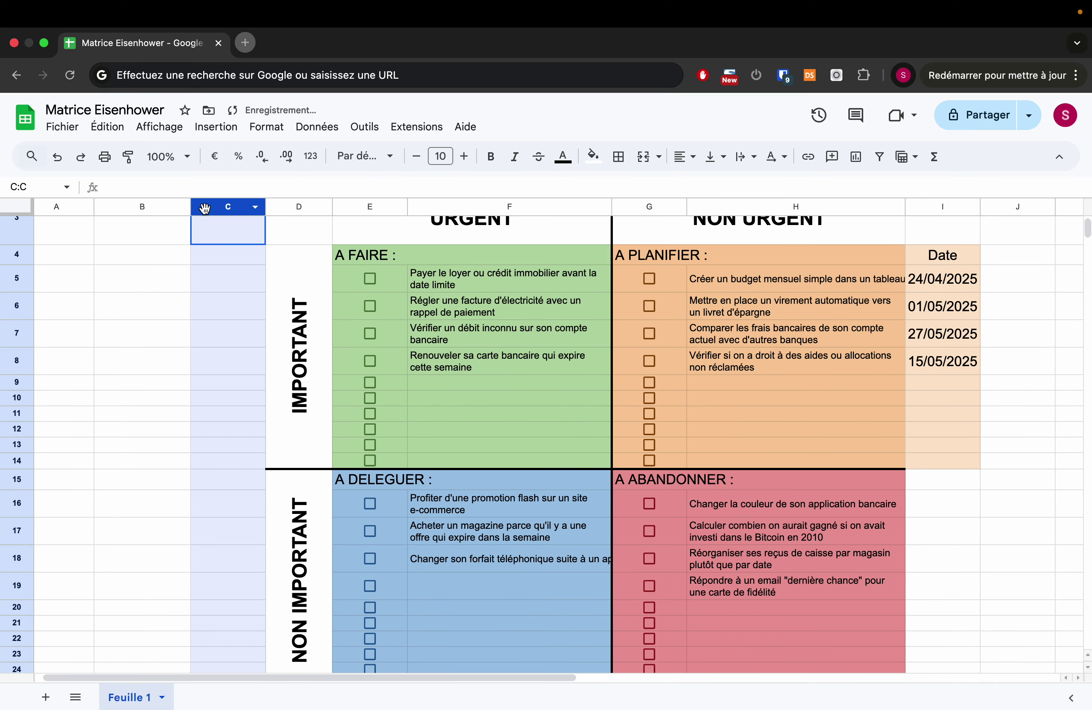
left_click(205, 209)
left_click(179, 333)
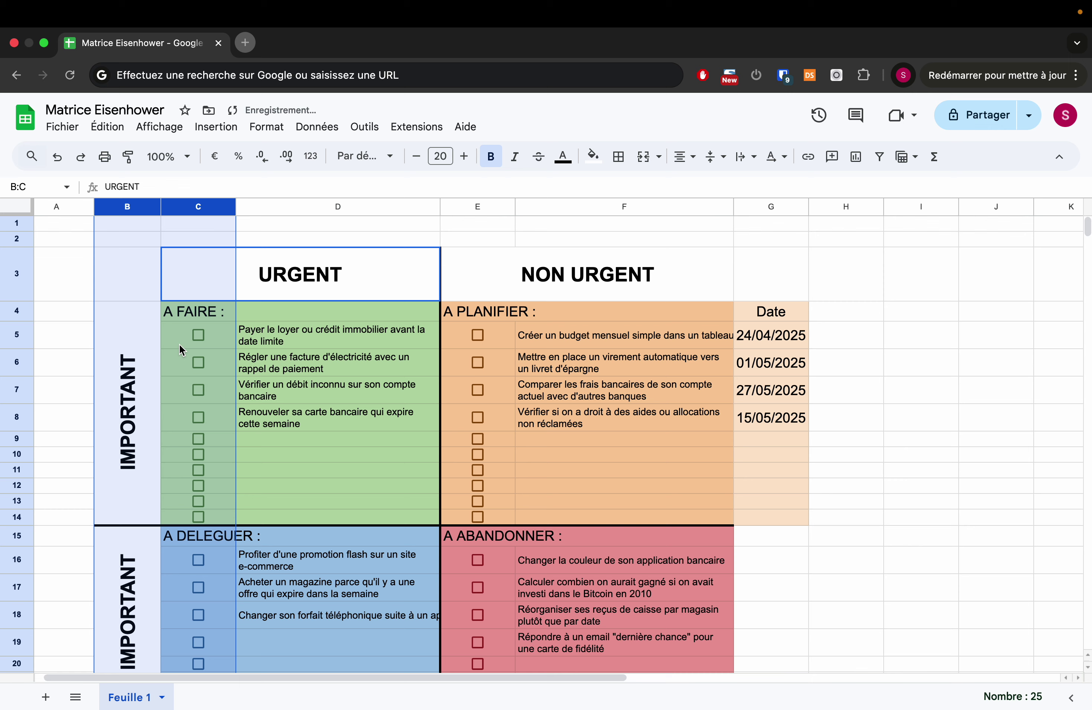
left_click(726, 311)
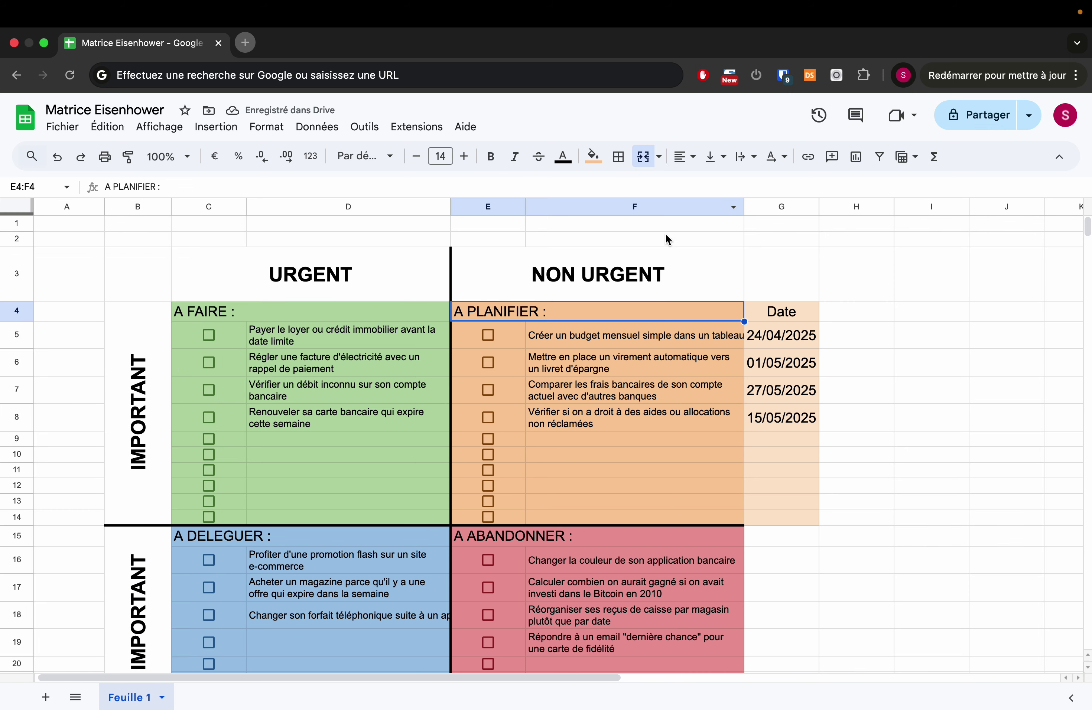
scroll(326, 268, "down", 3)
scroll(326, 268, "down", 2)
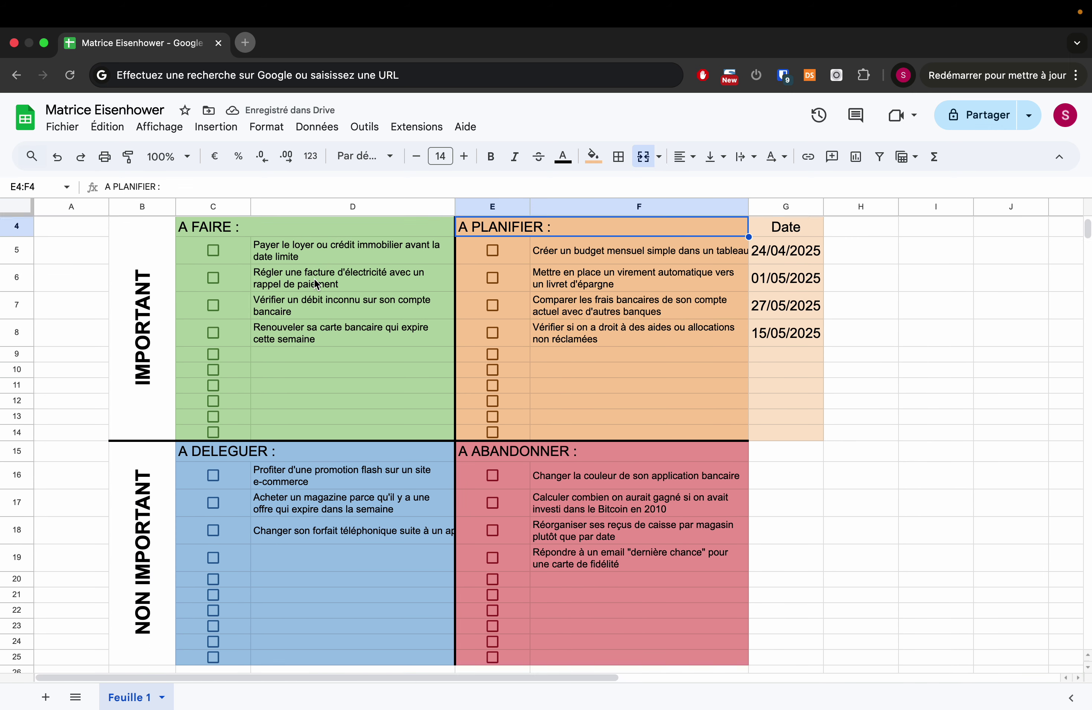
scroll(326, 269, "up", 1)
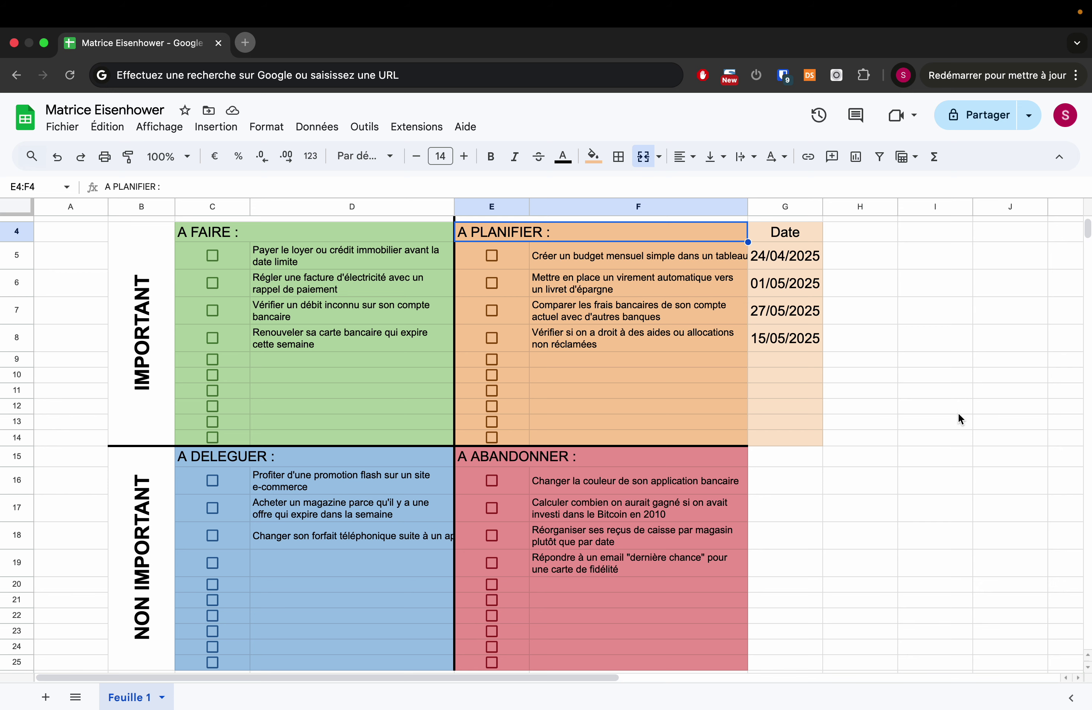
scroll(949, 406, "up", 4)
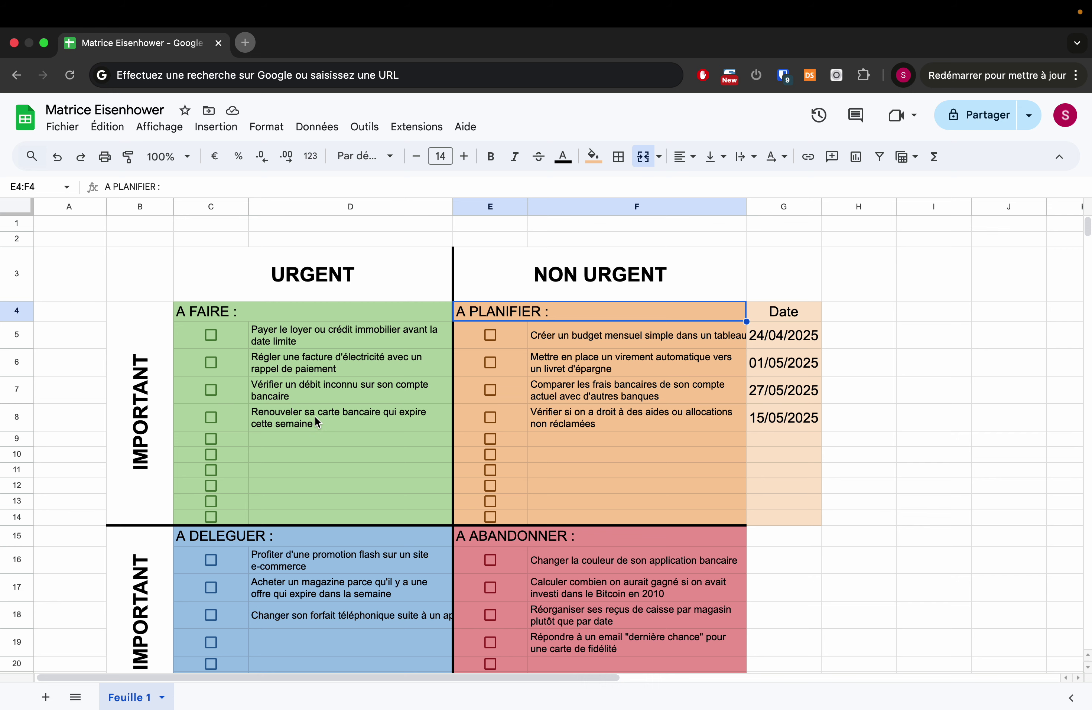
scroll(315, 417, "down", 5)
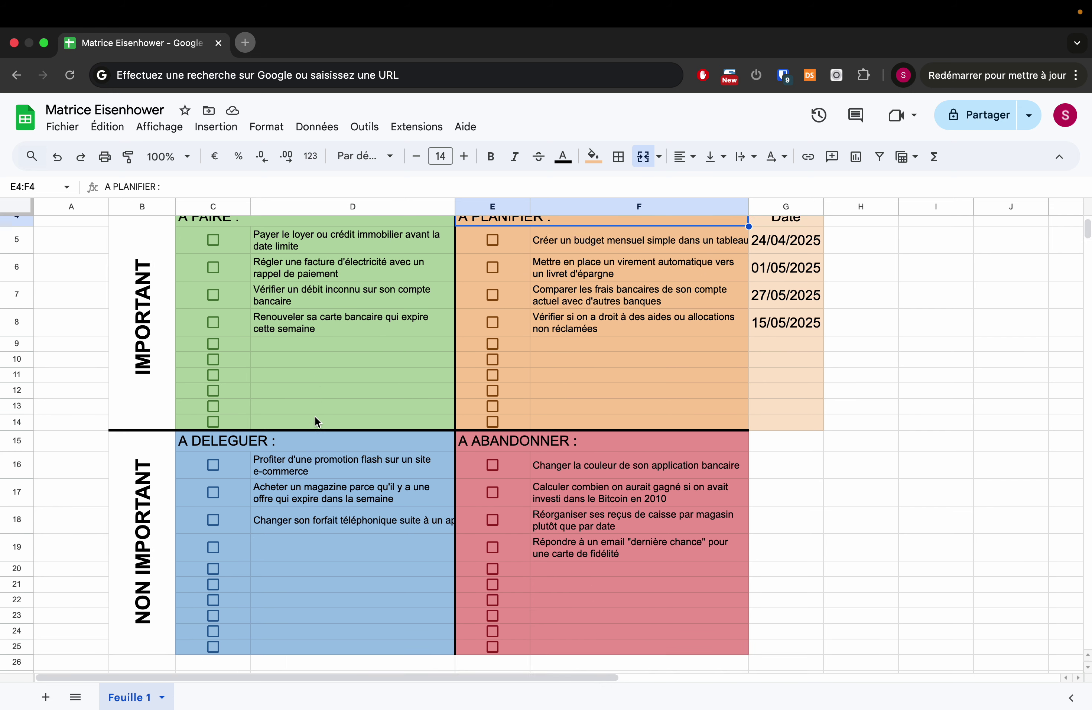
scroll(130, 391, "up", 5)
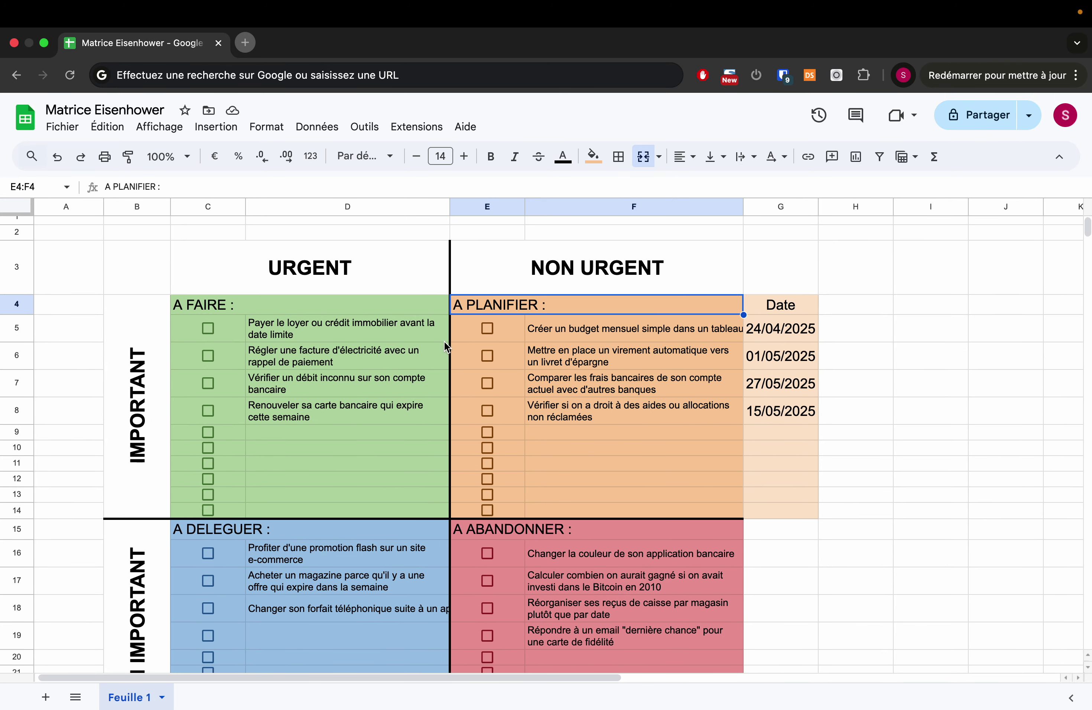
Step: Try out the checkboxes of the A FAIRE tasks in C5:C8, ticking them and clearing them again
left_click(206, 328)
left_click(208, 332)
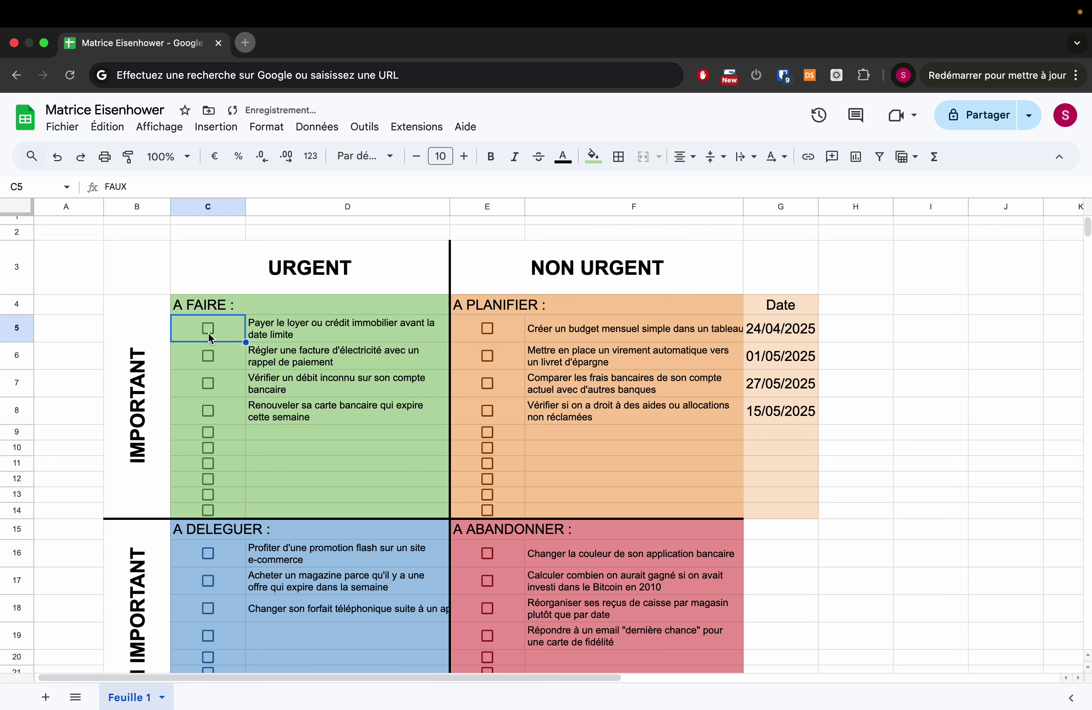
left_click(206, 356)
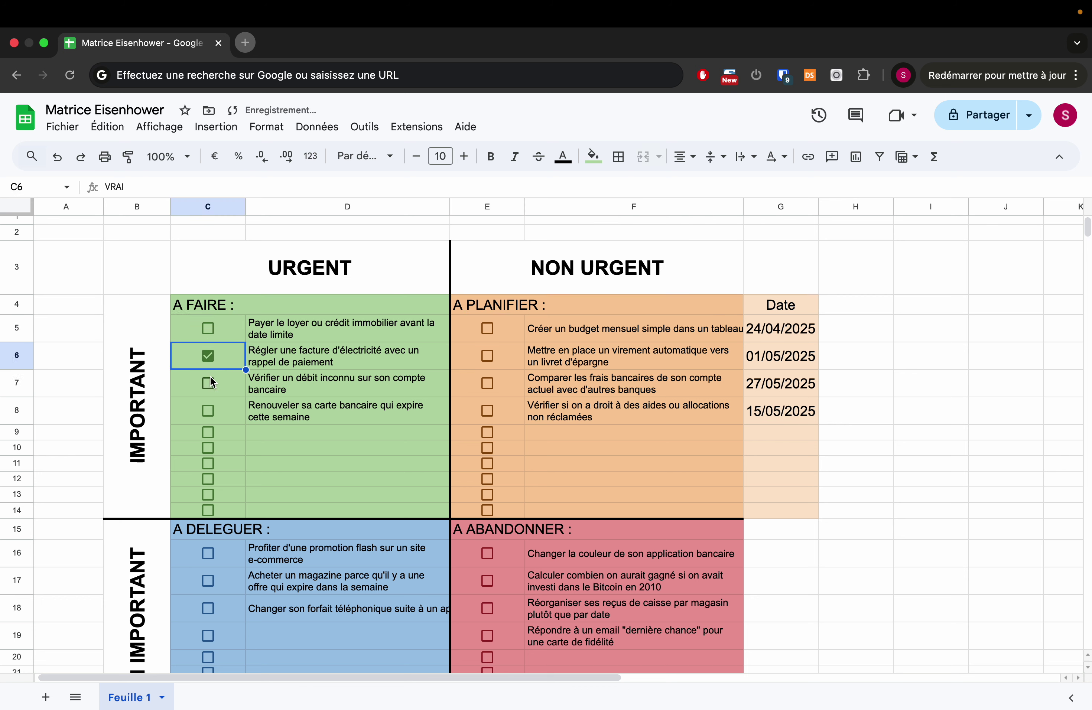
left_click(209, 331)
left_click(207, 355)
left_click(208, 333)
left_click(206, 352)
left_click(209, 385)
left_click(210, 411)
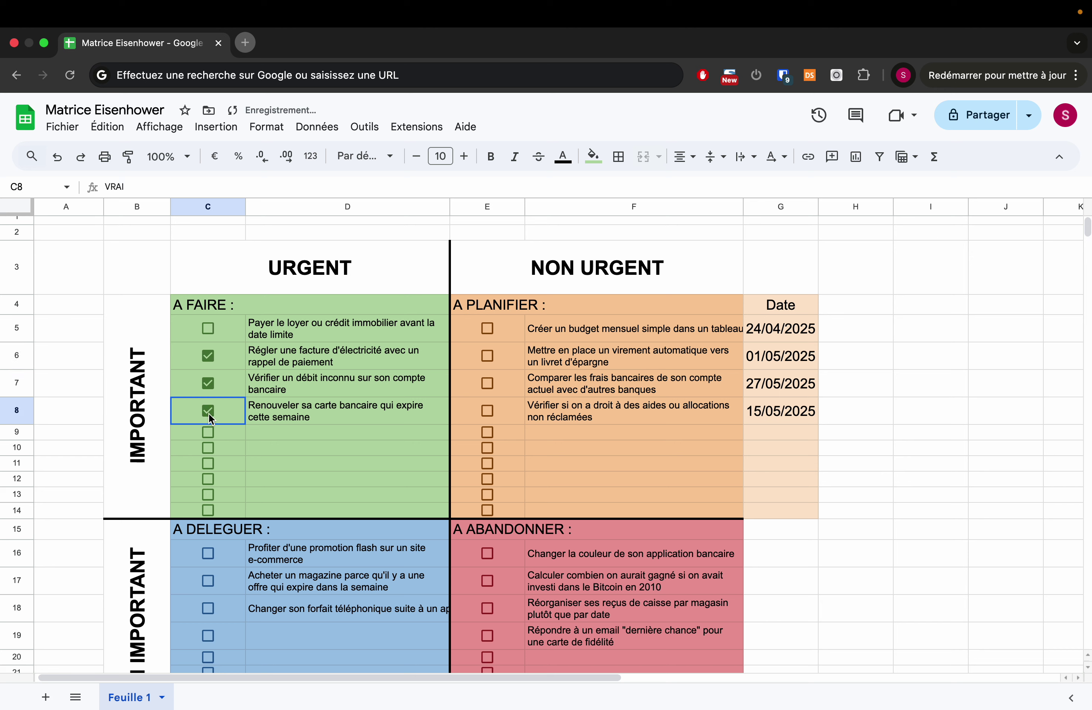
left_click(208, 386)
left_click(209, 355)
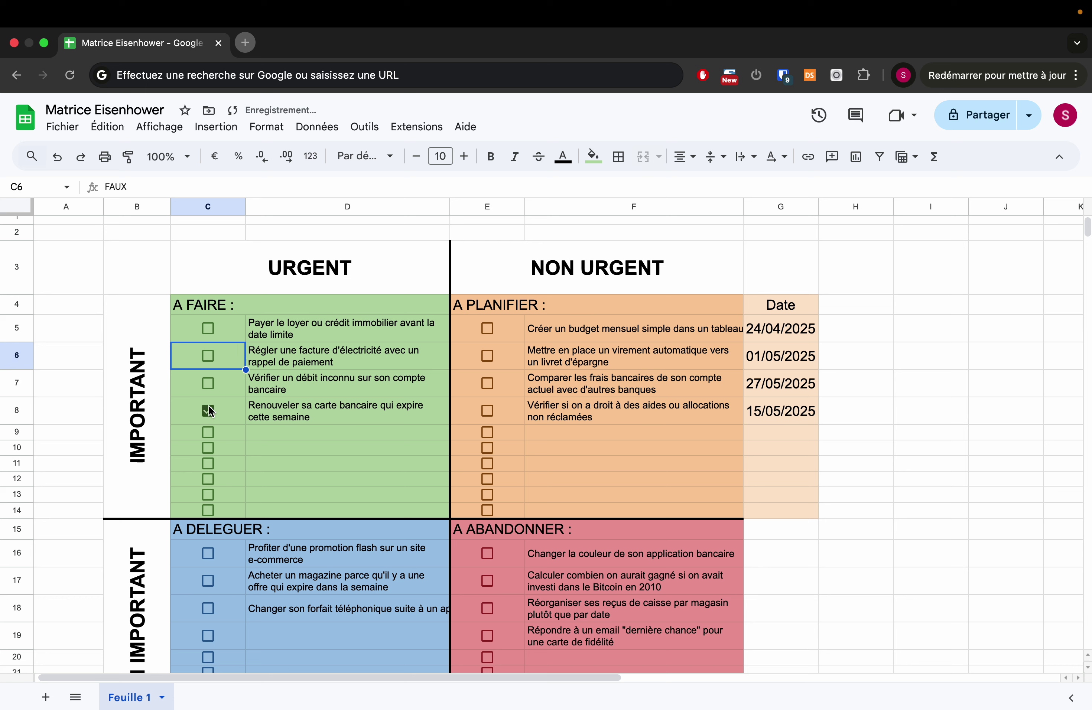
left_click(210, 411)
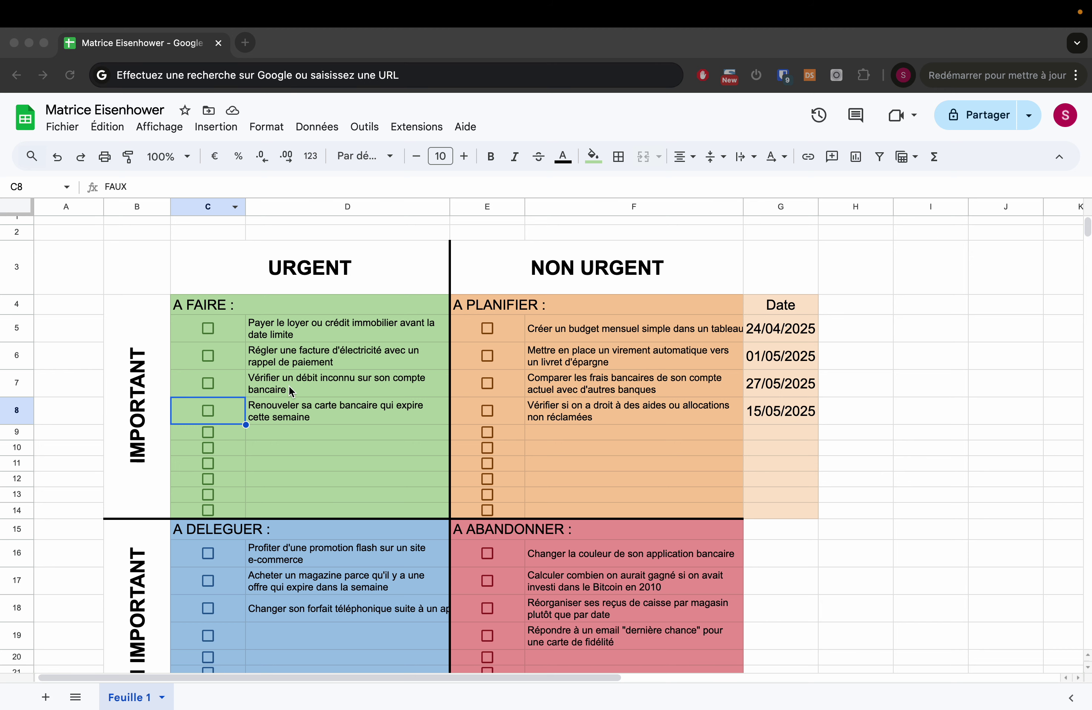
scroll(288, 384, "down", 10)
scroll(287, 383, "up", 5)
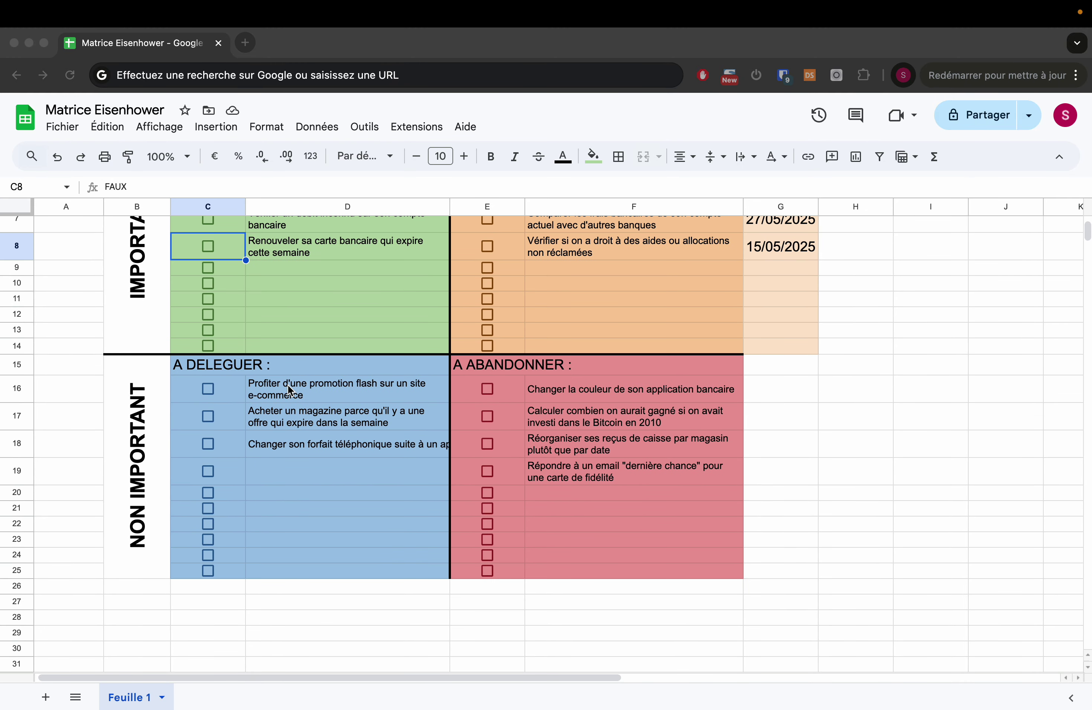
scroll(286, 364, "up", 5)
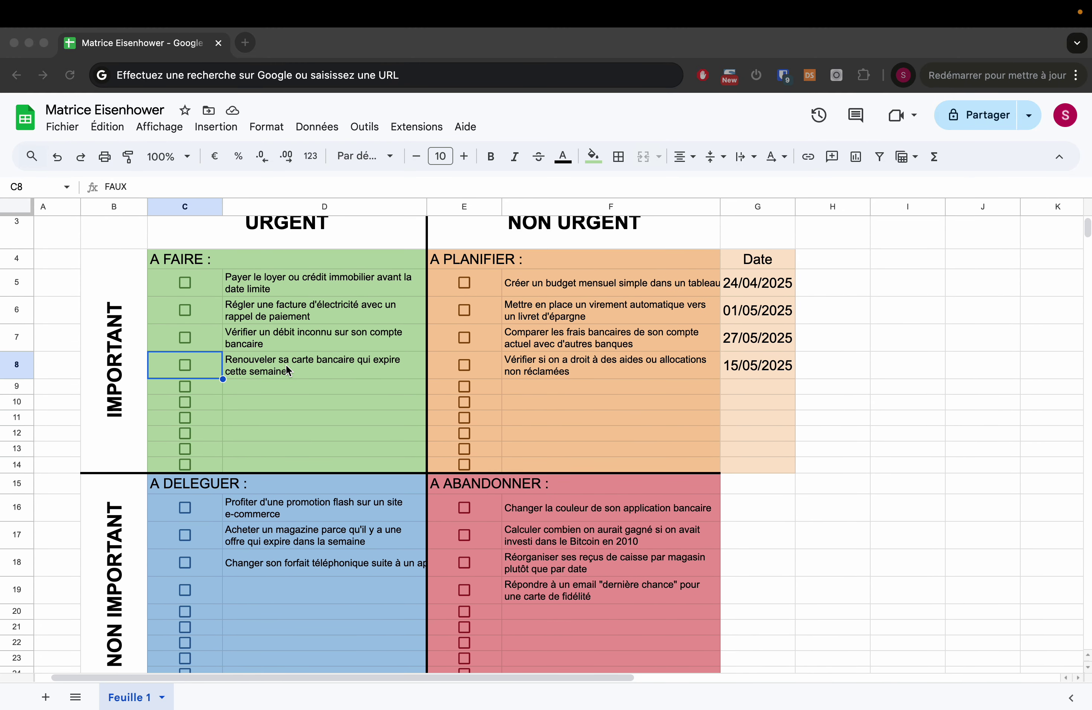
scroll(286, 365, "down", 1)
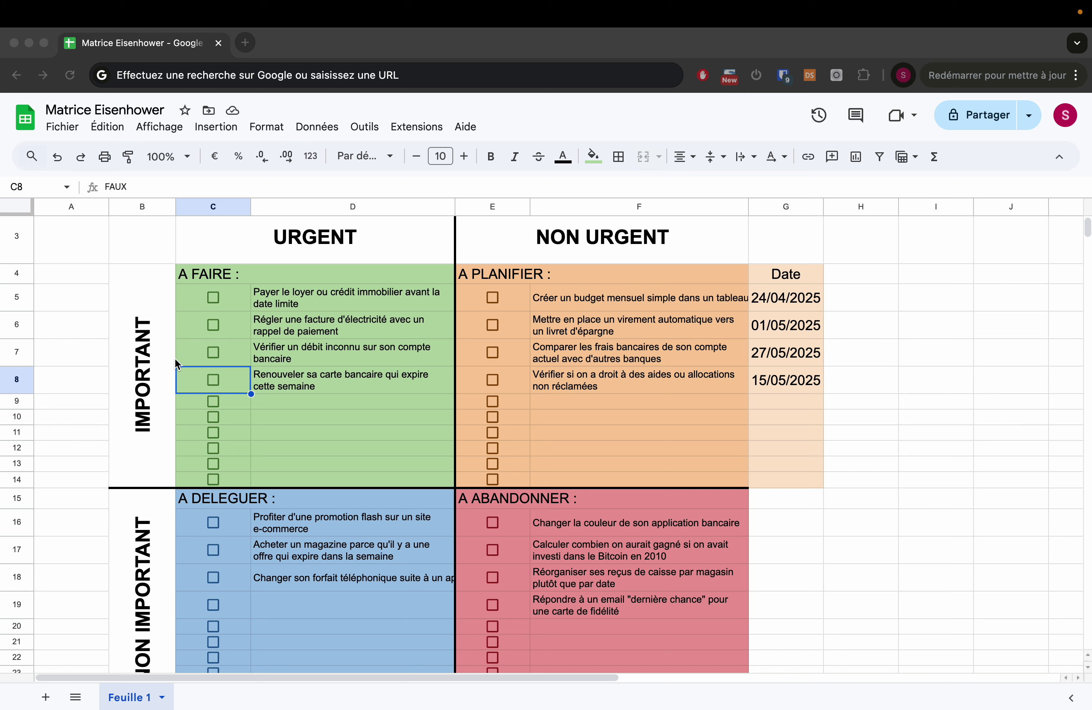
scroll(177, 364, "up", 2)
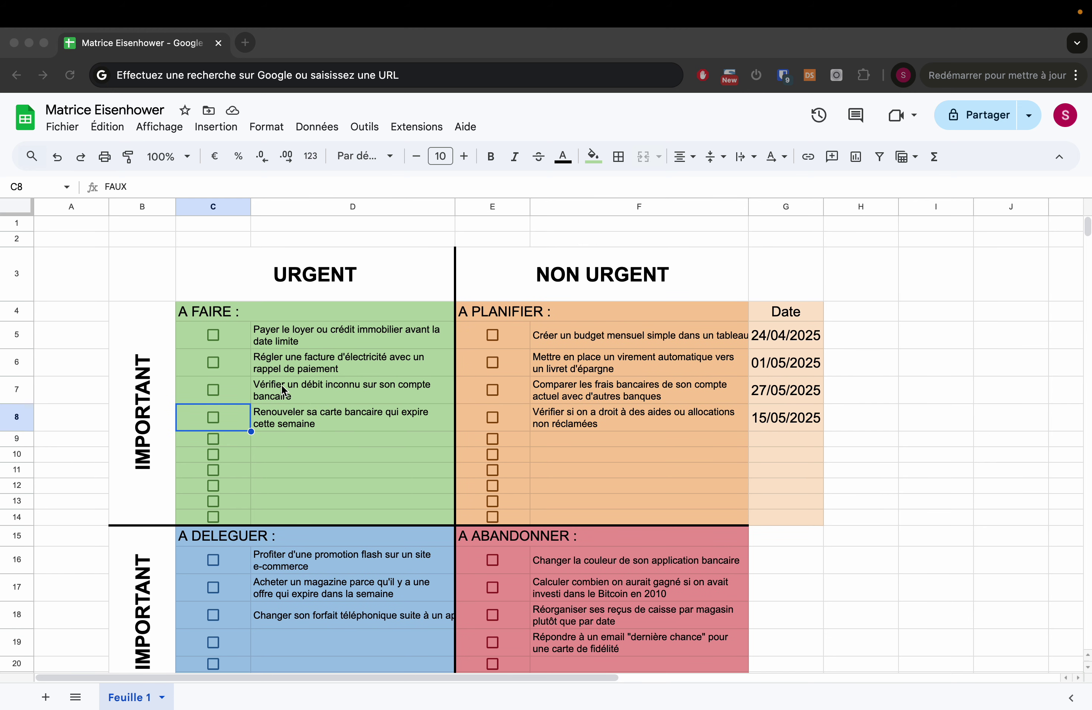